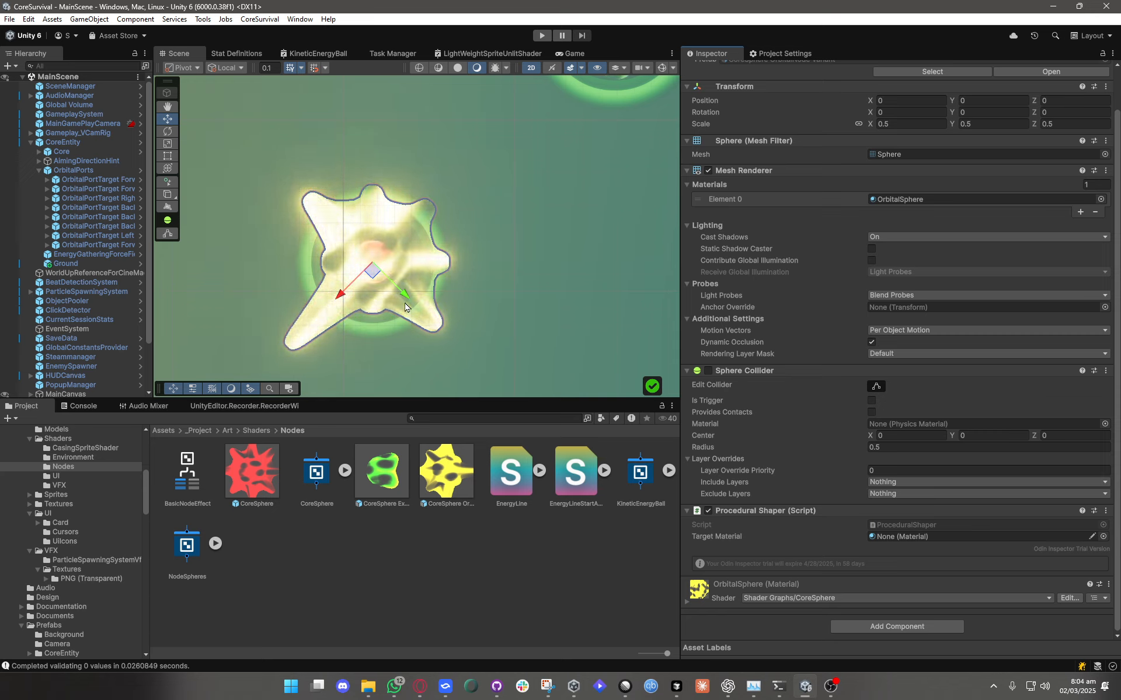
# Examine the spiky orbital sphere and the central core with its surrounding nodes in the scene, selecting the overlapping objects.
pyautogui.scroll(-10, 371, 232)
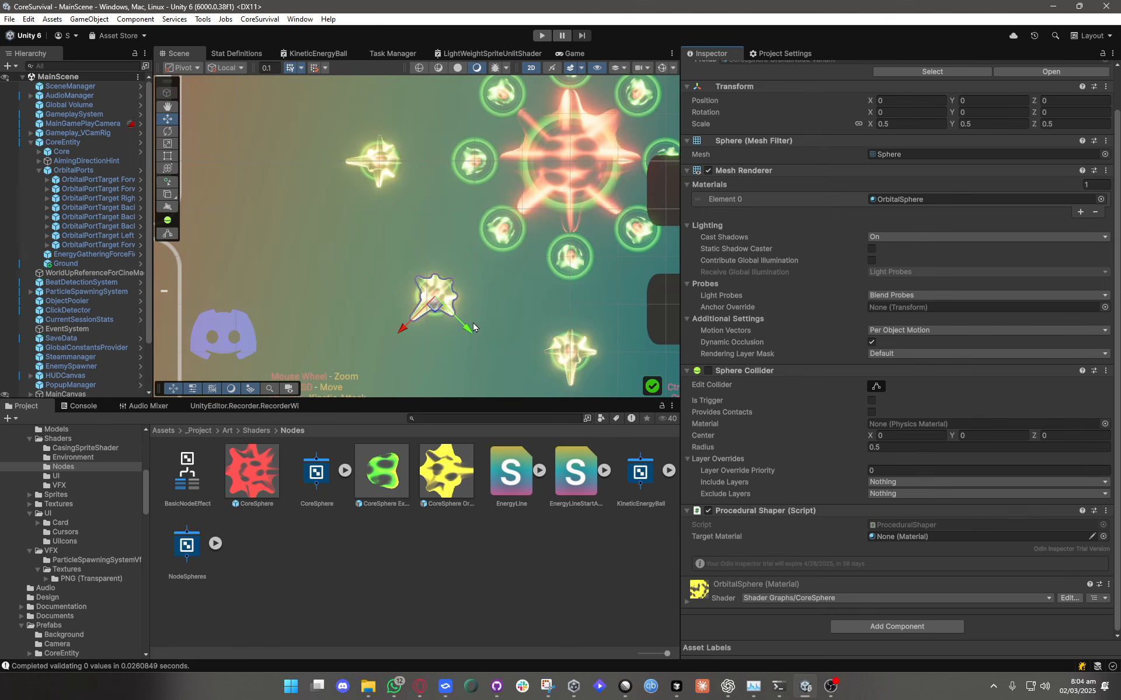
pyautogui.moveTo(383, 303); pyautogui.dragTo(274, 318, button='middle')
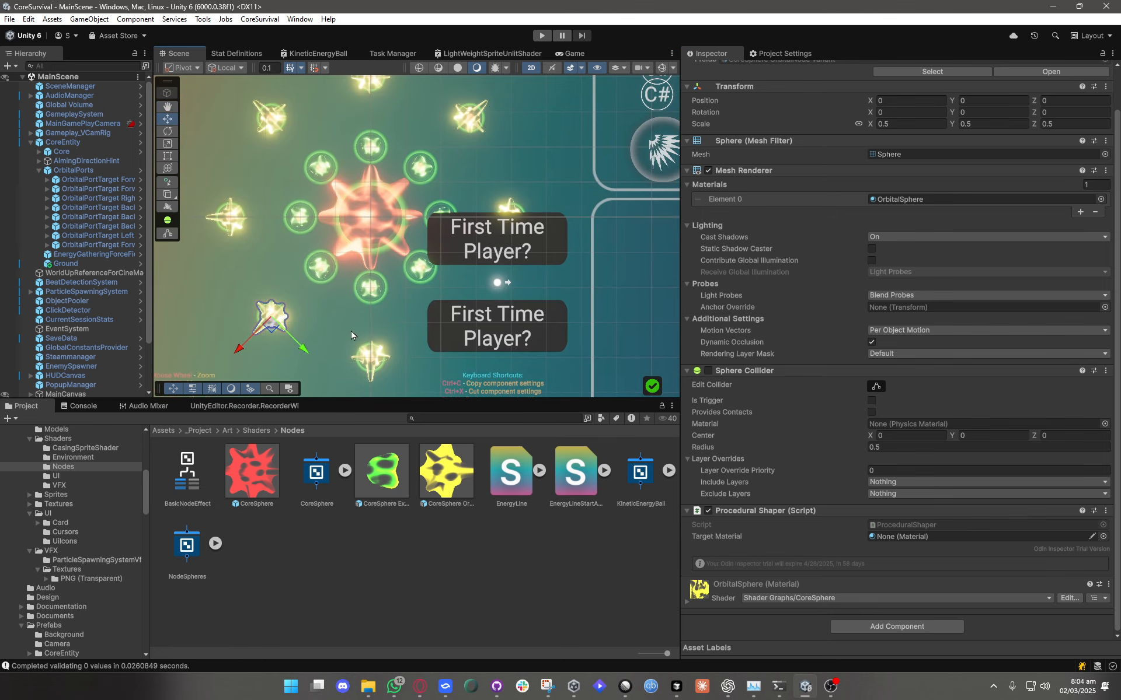
pyautogui.press('f')
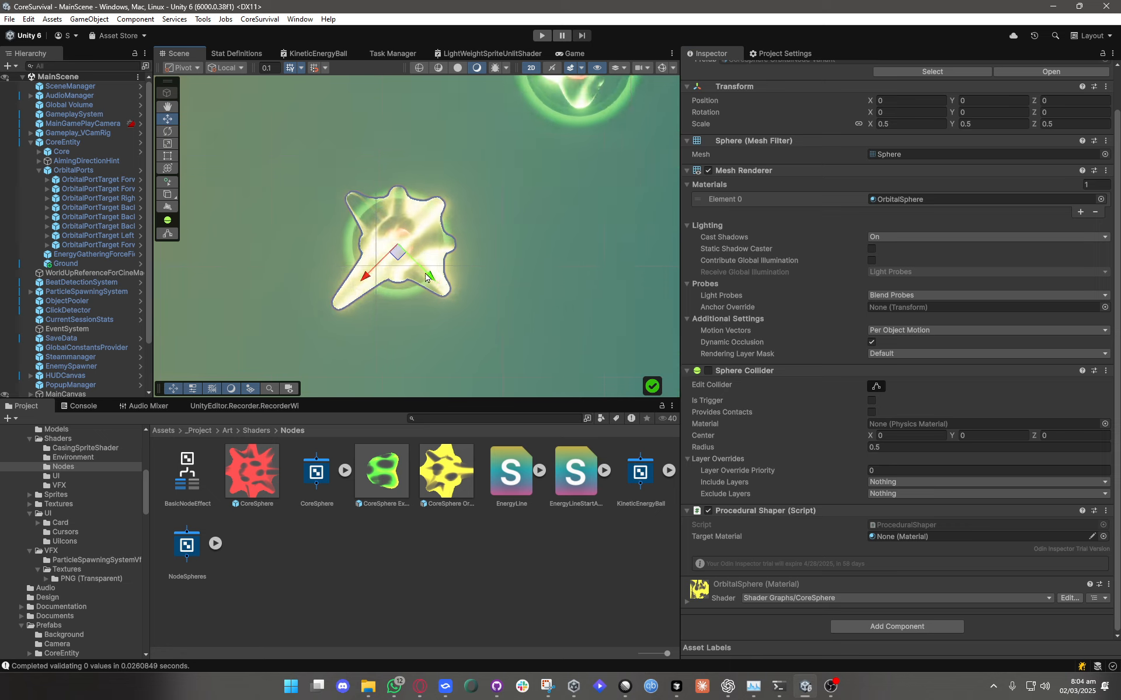
pyautogui.moveTo(459, 284); pyautogui.dragTo(442, 319, button='middle')
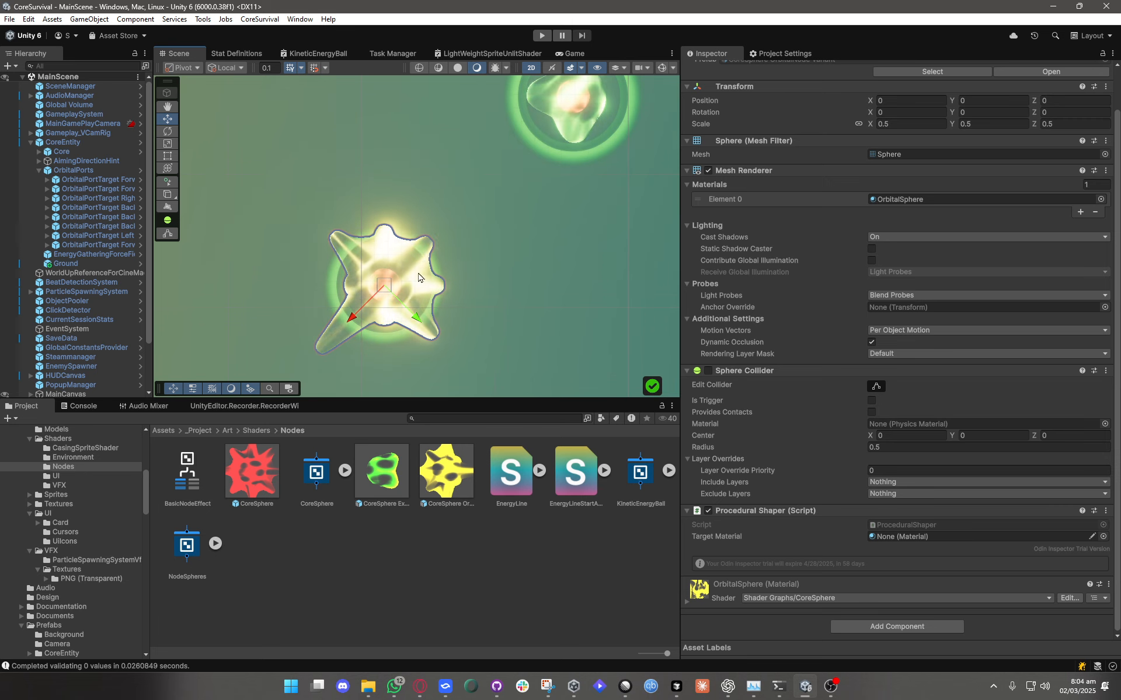
pyautogui.click(381, 297)
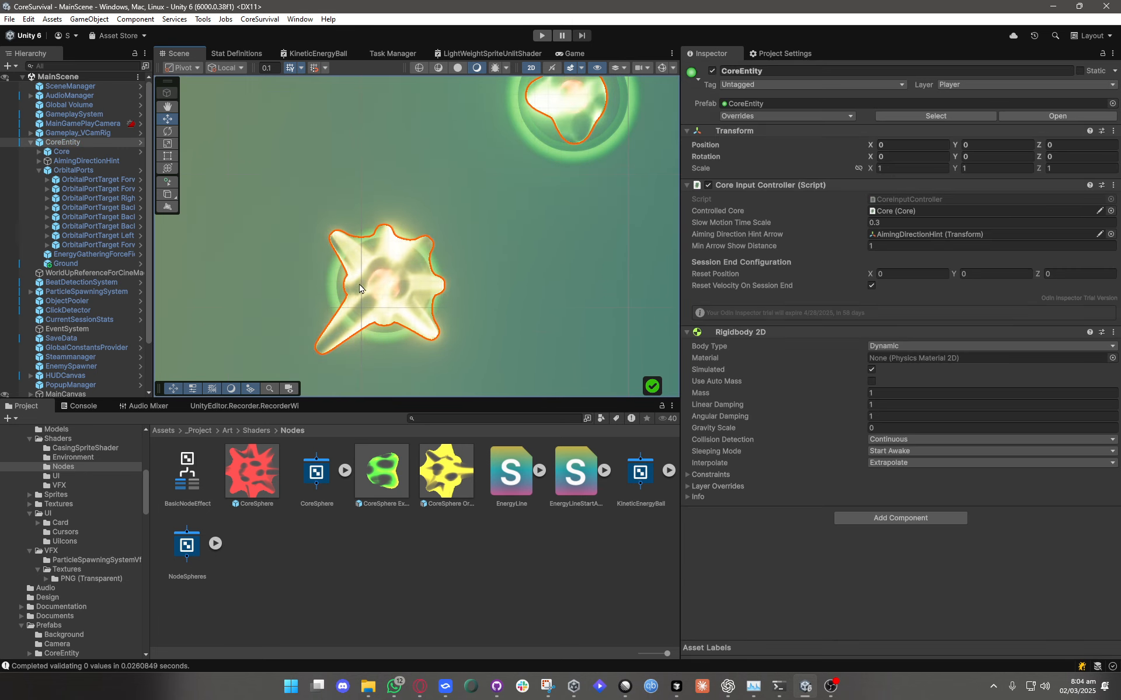
pyautogui.keyDown('shift'); pyautogui.click(385, 288); pyautogui.keyUp('shift')
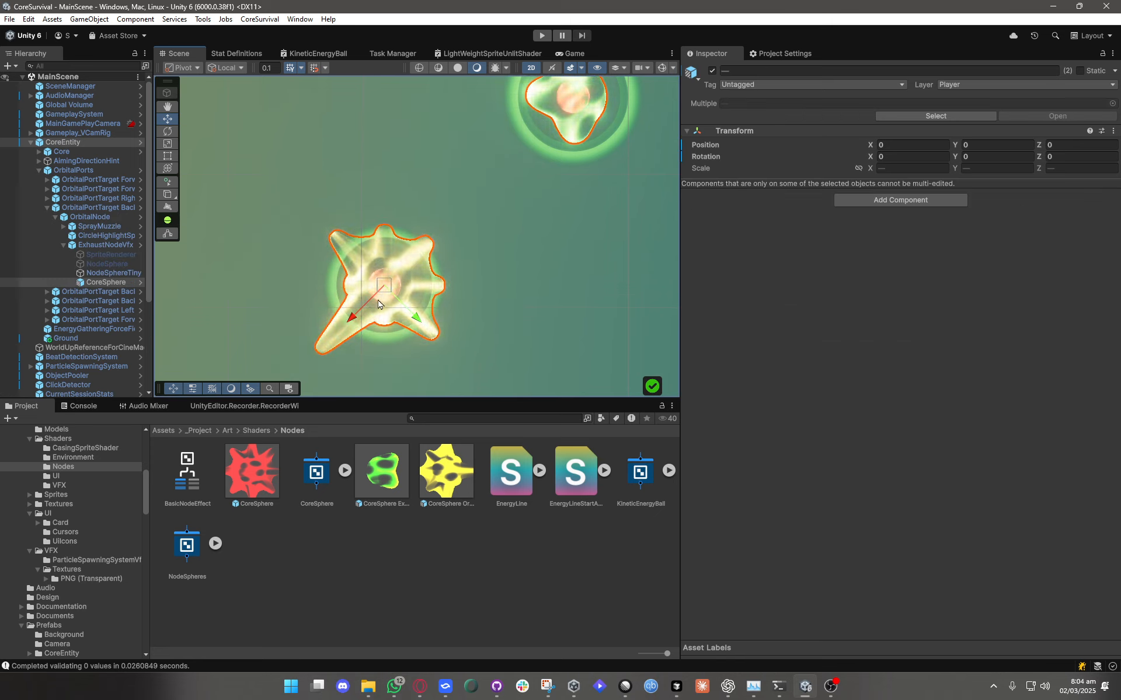
pyautogui.keyDown('shift'); pyautogui.click(448, 323); pyautogui.keyUp('shift')
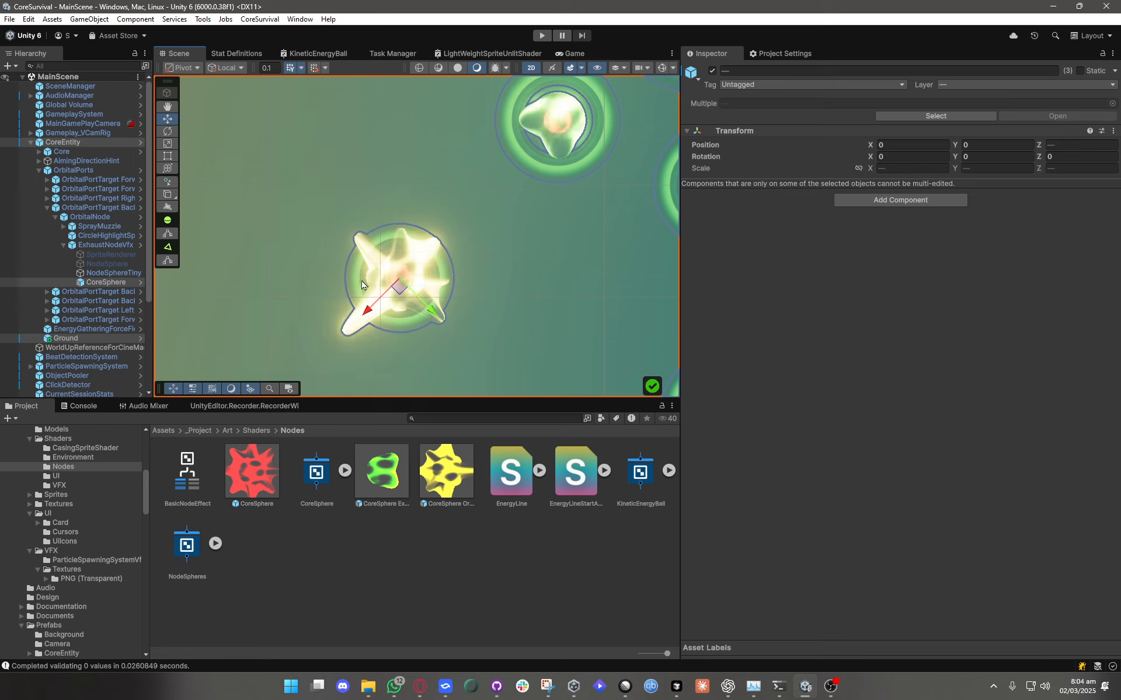
pyautogui.scroll(3, 418, 341)
pyautogui.scroll(-3, 421, 339)
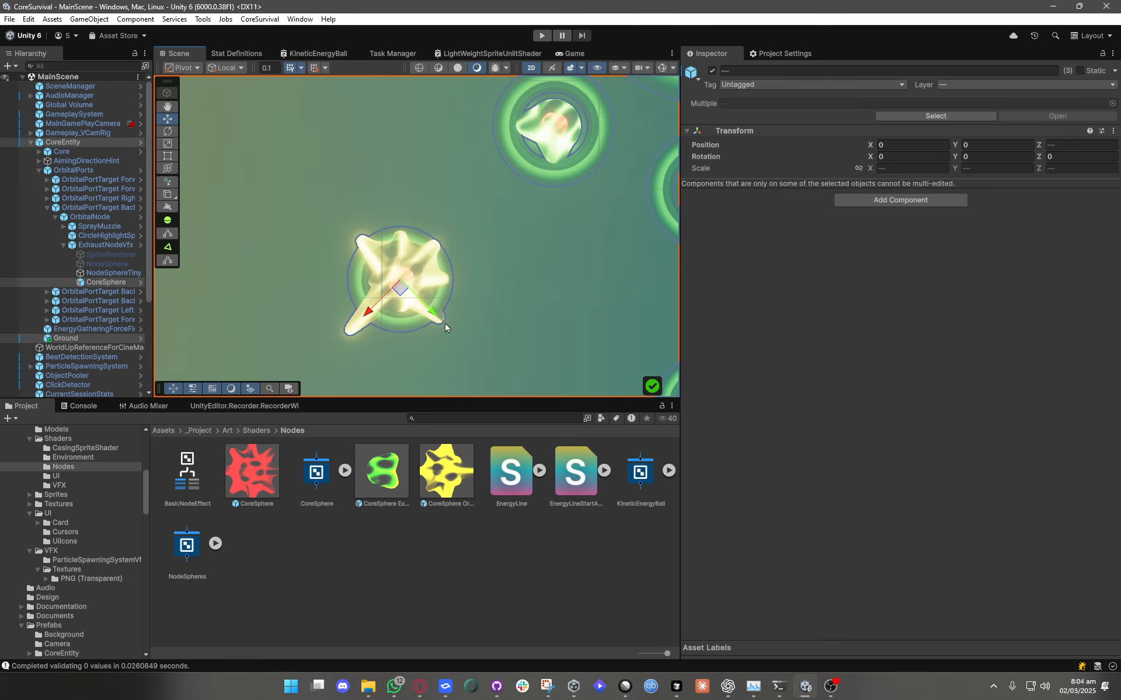
pyautogui.moveTo(534, 229); pyautogui.dragTo(367, 327, button='middle')
pyautogui.scroll(-5, 348, 235)
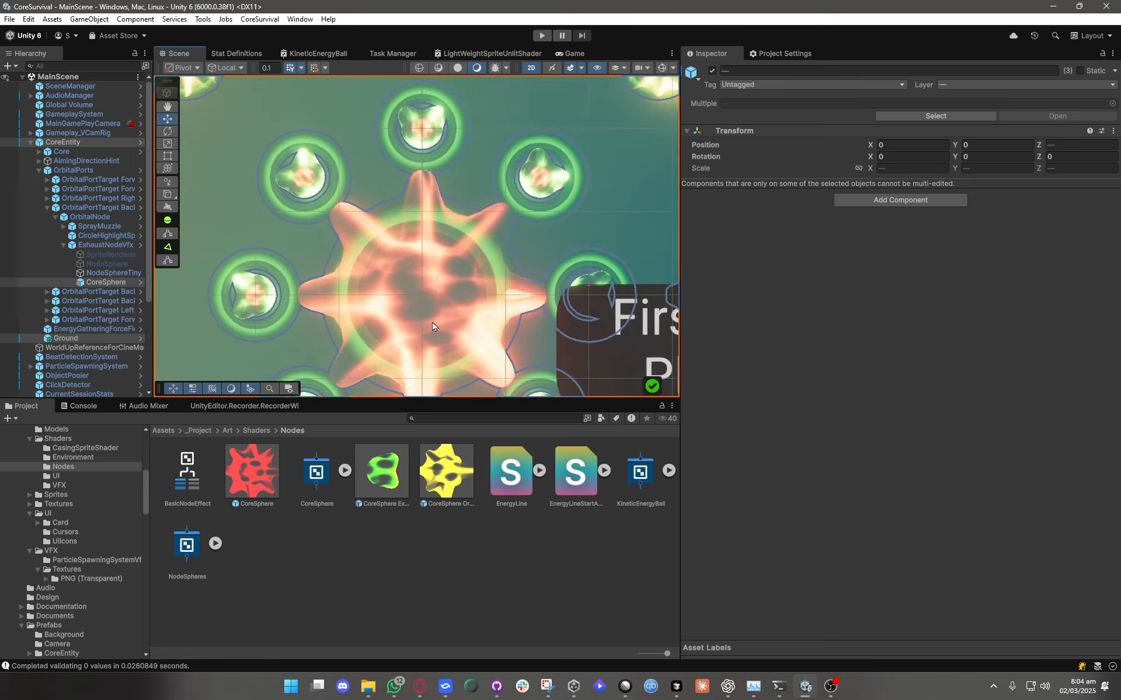
pyautogui.scroll(2, 452, 189)
pyautogui.moveTo(353, 379); pyautogui.dragTo(439, 244, button='middle')
# Select the CoreSphere under the orbital node's ExhaustNodeVfx and expand its OrbitalSphere material properties.
pyautogui.click(377, 298)
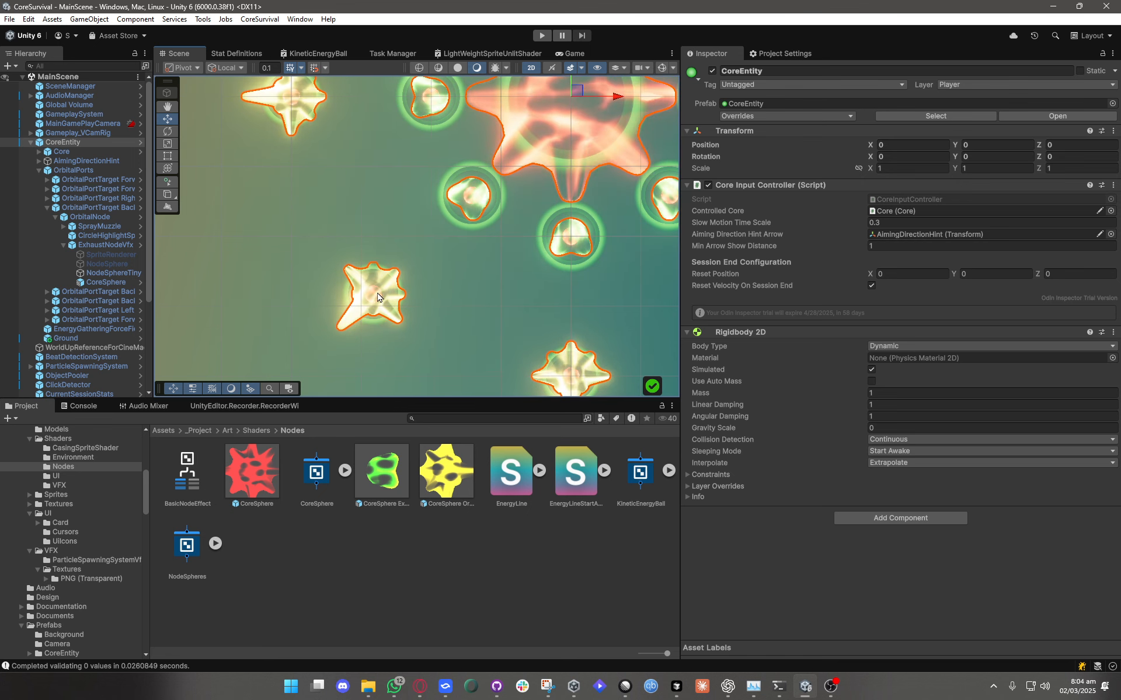
pyautogui.click(373, 301)
pyautogui.scroll(-2, 827, 404)
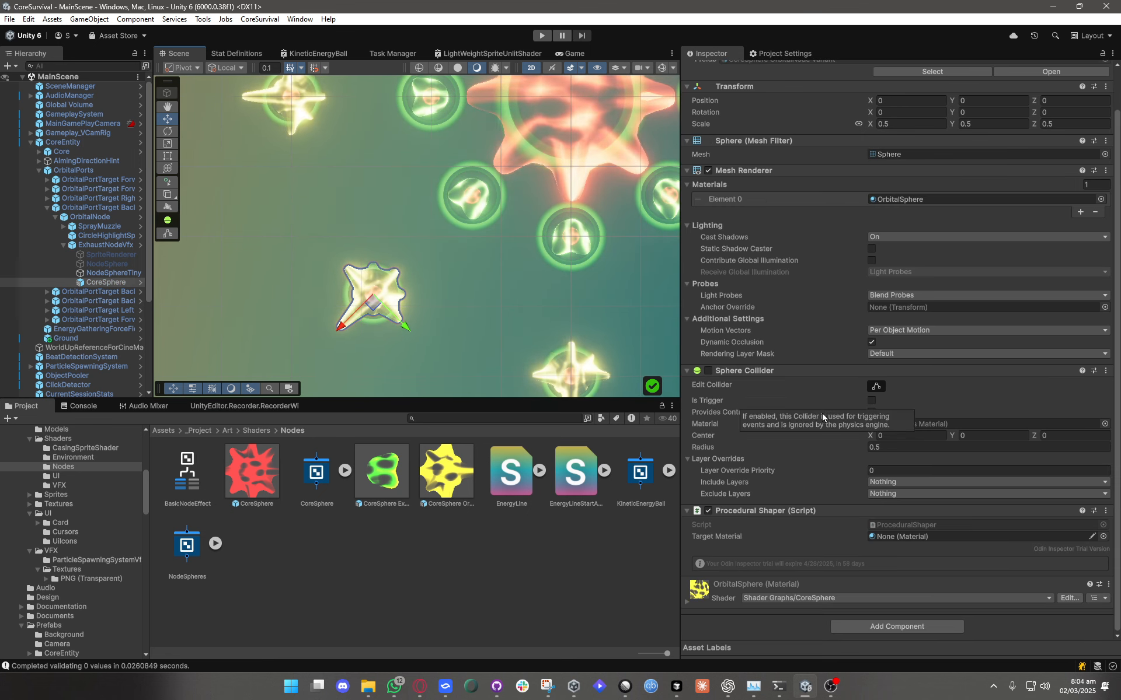
pyautogui.click(686, 602)
pyautogui.scroll(-15, 811, 521)
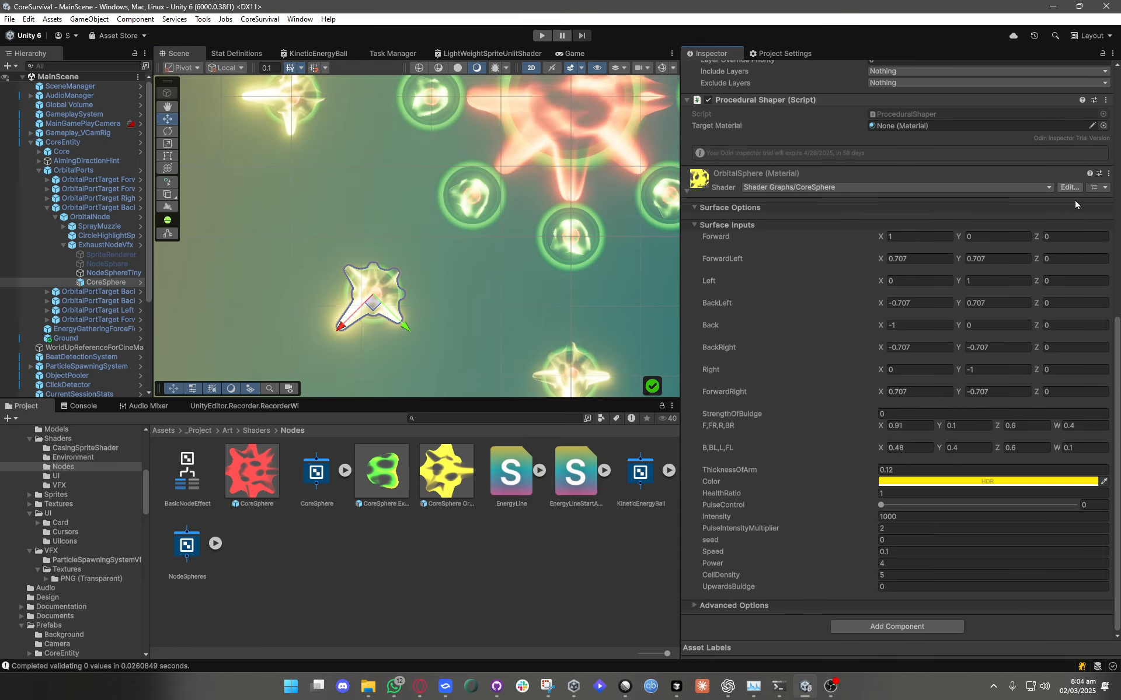
# Open the material's CoreSphere shader graph for editing in a maximized window.
pyautogui.click(1071, 189)
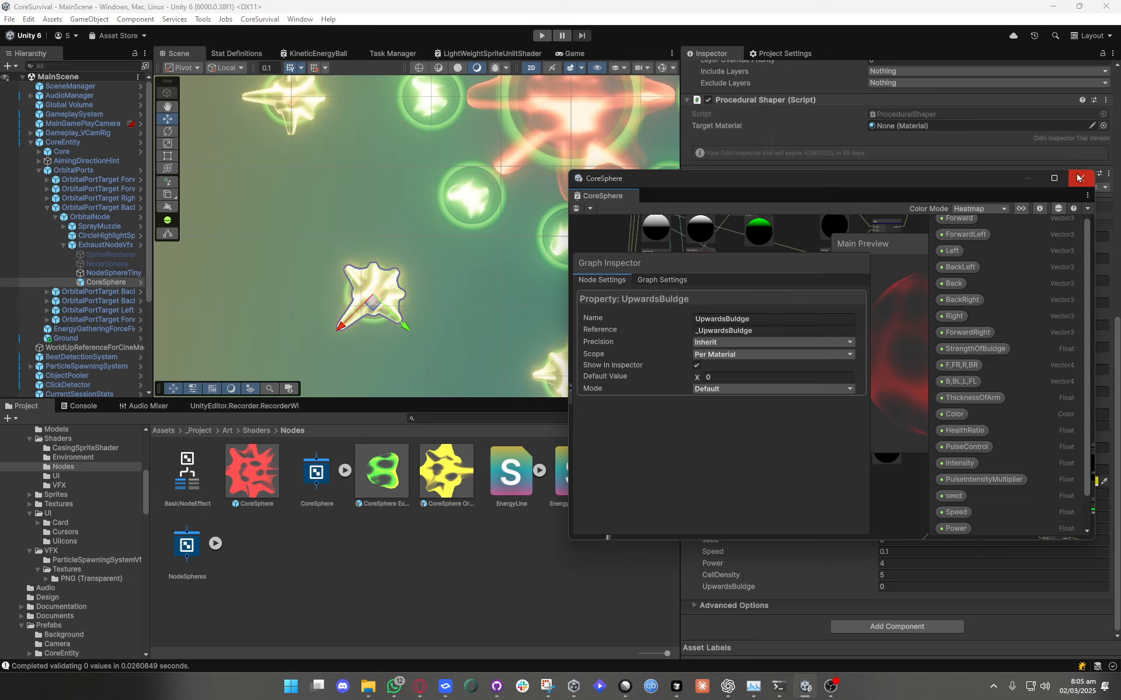
pyautogui.click(1056, 178)
pyautogui.scroll(-5, 612, 392)
pyautogui.moveTo(435, 464); pyautogui.dragTo(580, 450, button='middle')
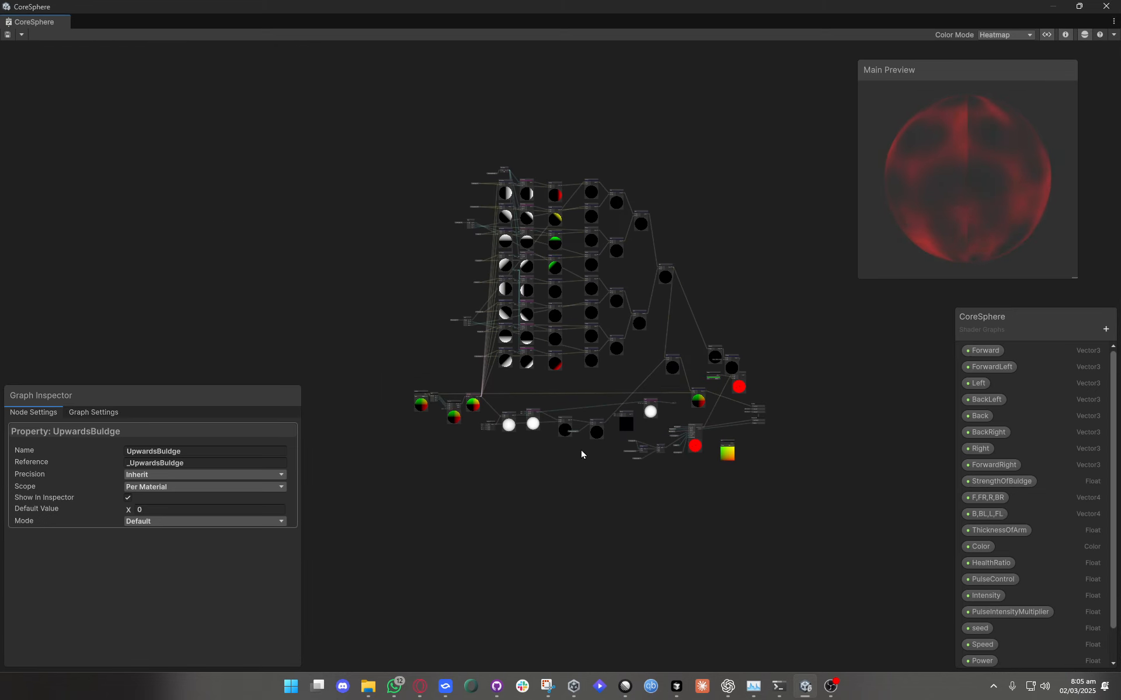
# Examine the node chain from the Position, Split and Combine nodes through to the Vertex and Fragment outputs.
pyautogui.scroll(5, 460, 409)
pyautogui.scroll(4, 492, 444)
pyautogui.scroll(-3, 469, 467)
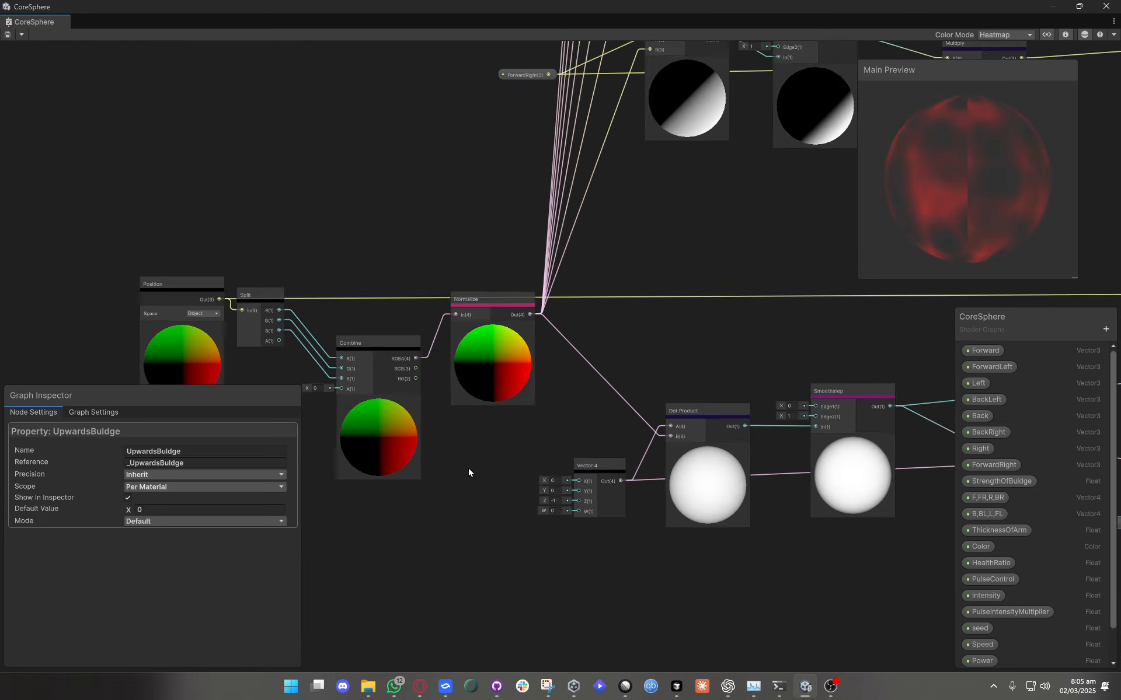
pyautogui.scroll(3, 468, 464)
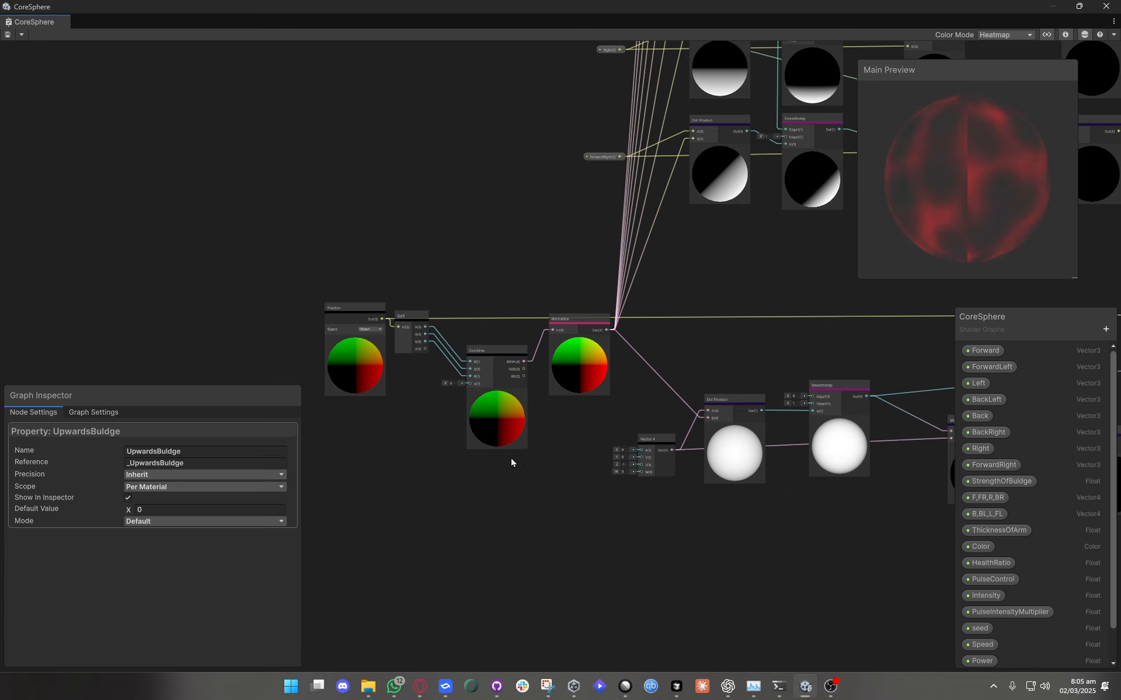
pyautogui.moveTo(369, 375); pyautogui.dragTo(469, 433, button='middle')
pyautogui.moveTo(571, 461); pyautogui.dragTo(391, 391, button='middle')
pyautogui.scroll(-6, 500, 426)
pyautogui.moveTo(789, 367); pyautogui.dragTo(274, 337, button='middle')
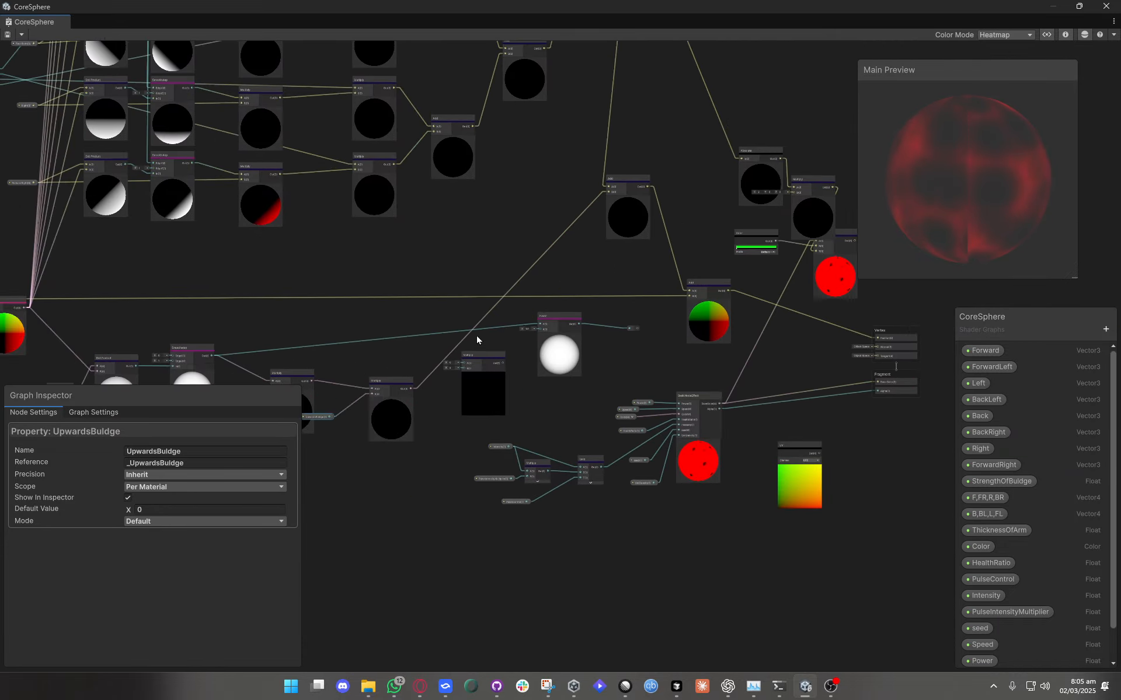
pyautogui.scroll(5, 481, 353)
pyautogui.click(461, 331)
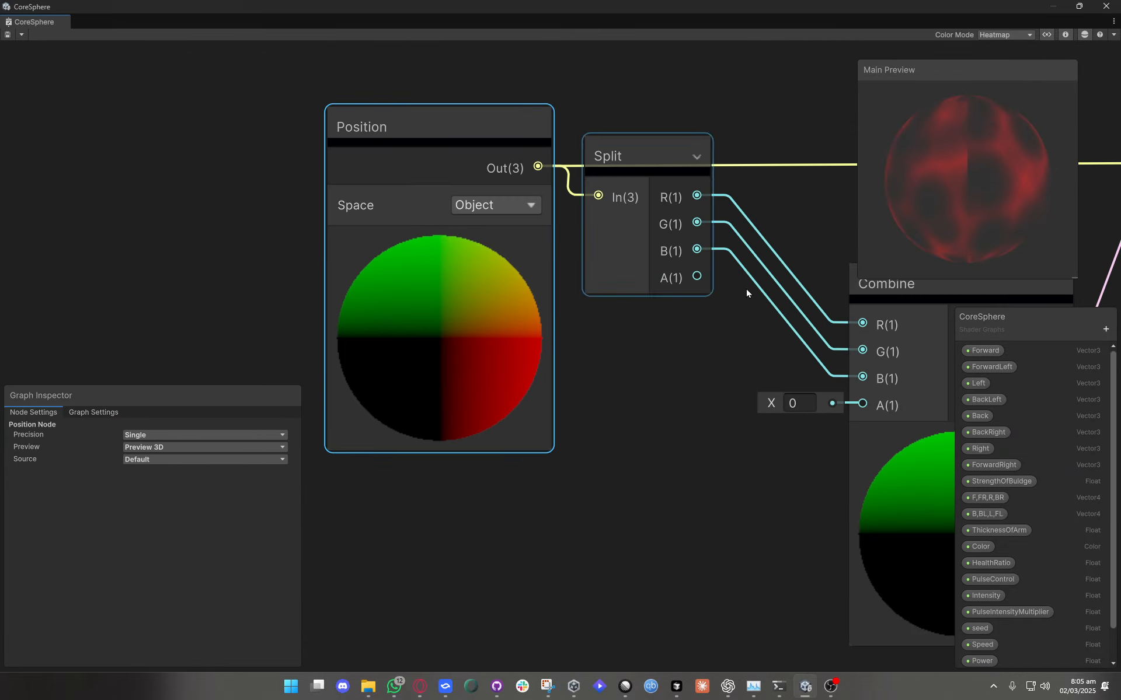
pyautogui.moveTo(893, 251); pyautogui.dragTo(847, 153)
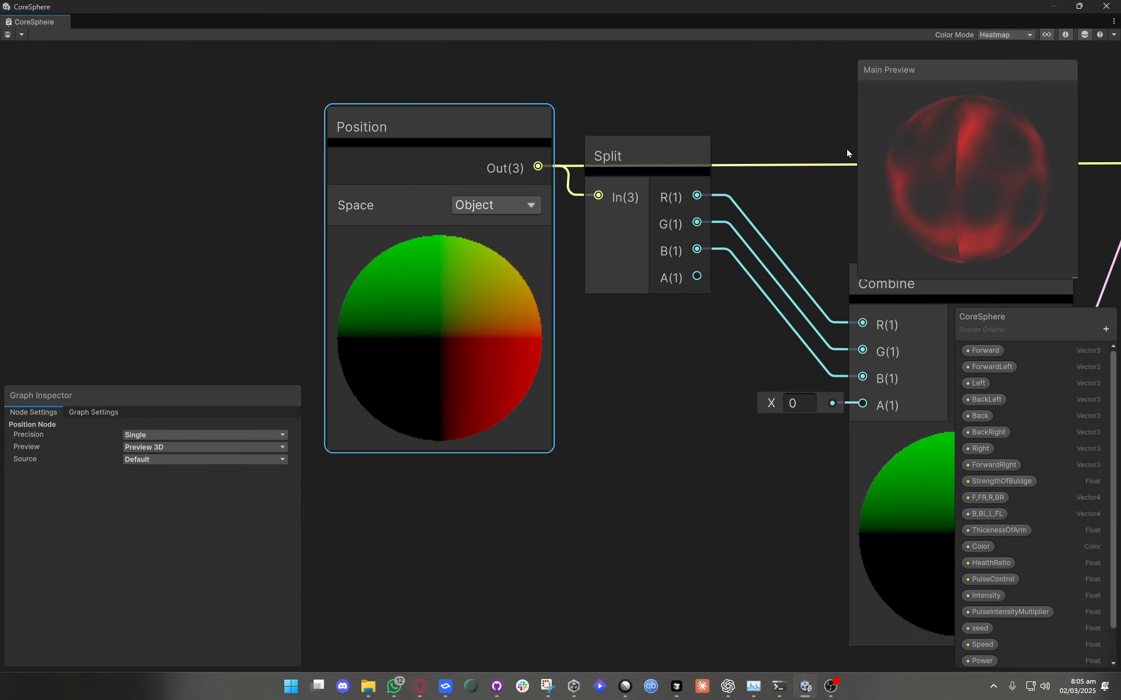
# Move the shader graph window out of the way and locate the CoreSphere's assigned Sphere mesh in the project.
pyautogui.moveTo(619, 23); pyautogui.dragTo(625, 507)
pyautogui.scroll(10, 882, 331)
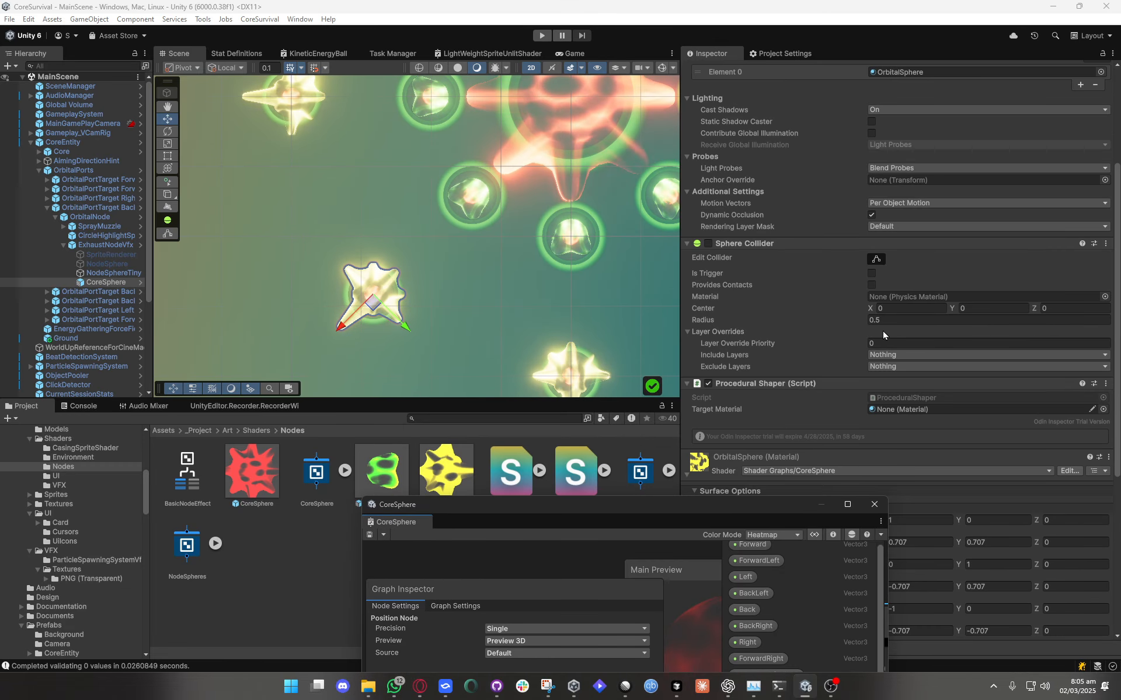
pyautogui.scroll(2, 881, 263)
pyautogui.click(888, 198)
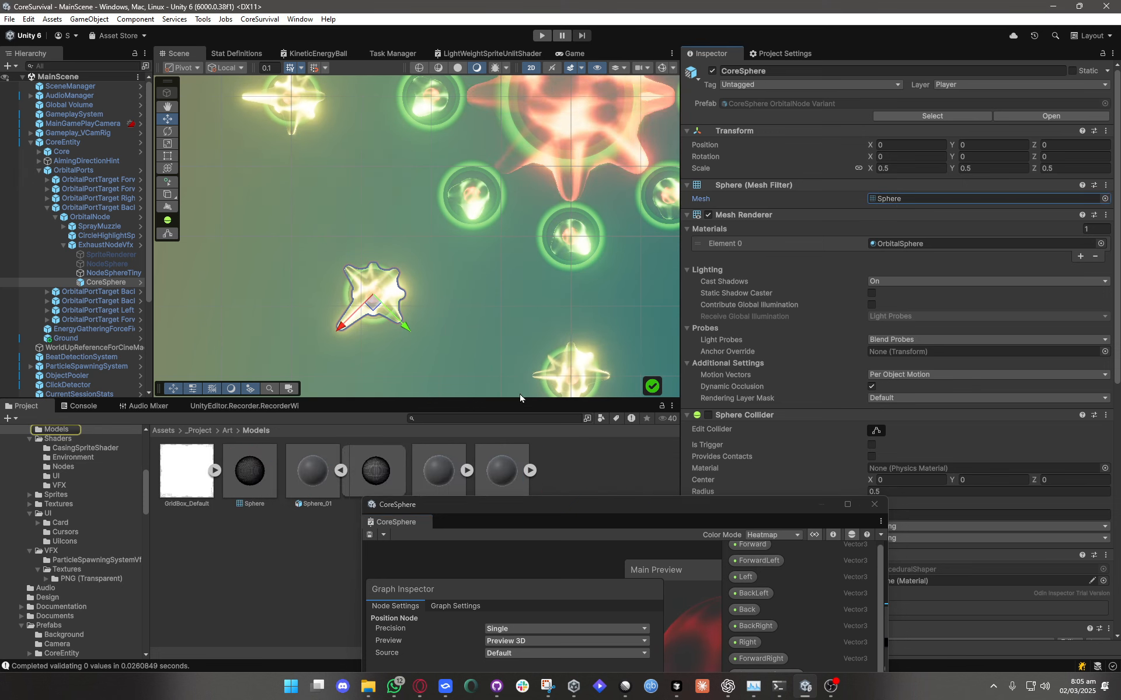
pyautogui.moveTo(461, 503); pyautogui.dragTo(434, 573)
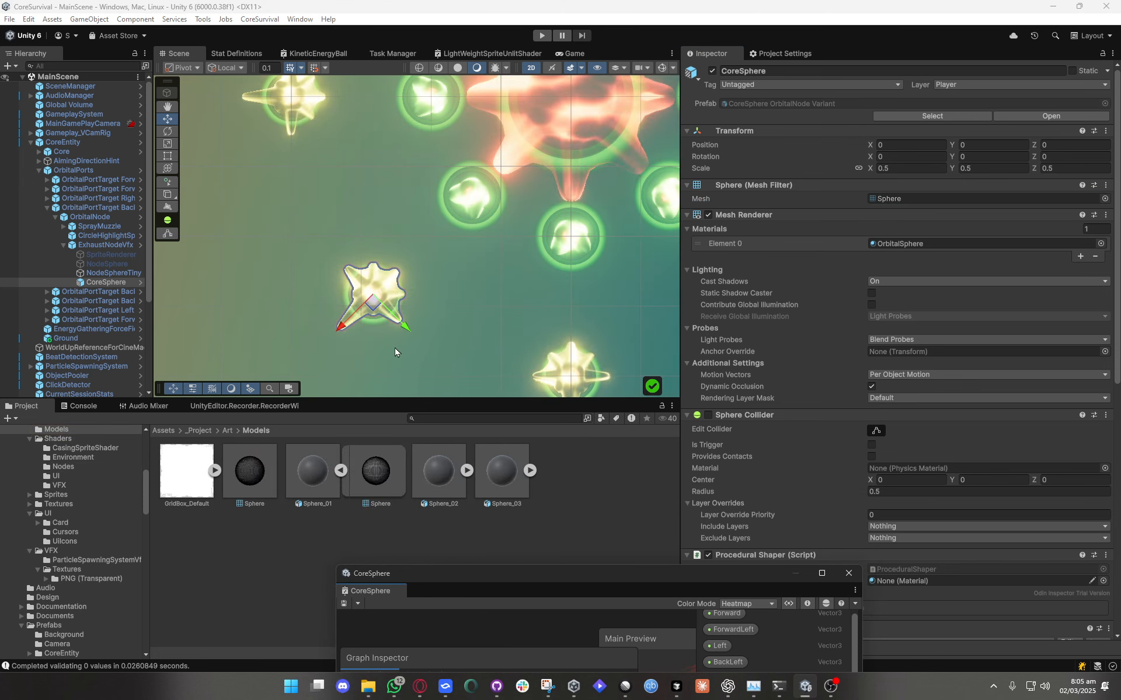
pyautogui.scroll(5, 370, 337)
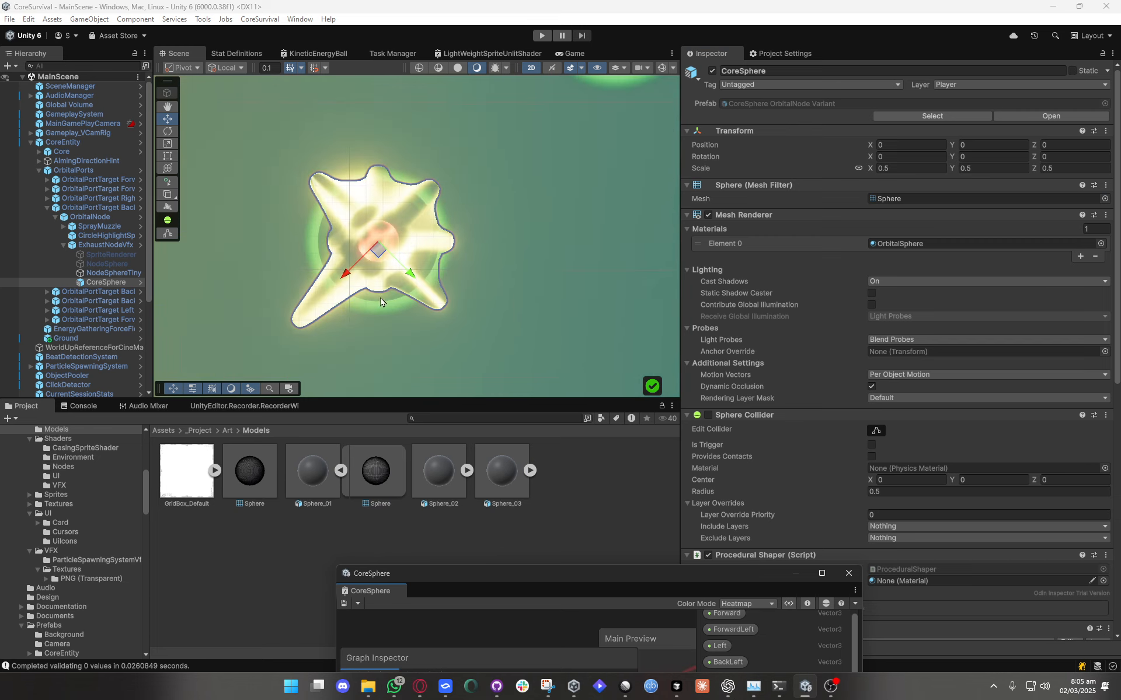
# Open the assigned Sphere mesh asset and inspect its vertex data and wireframe preview.
pyautogui.doubleClick(907, 199)
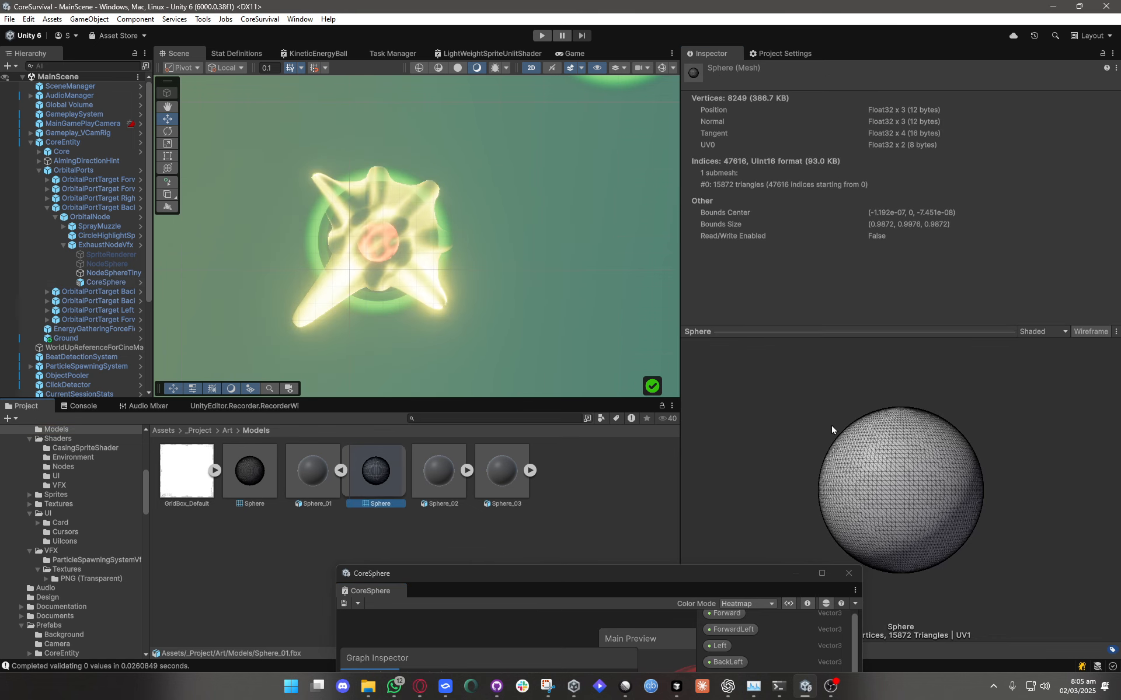
pyautogui.moveTo(856, 332); pyautogui.dragTo(856, 393)
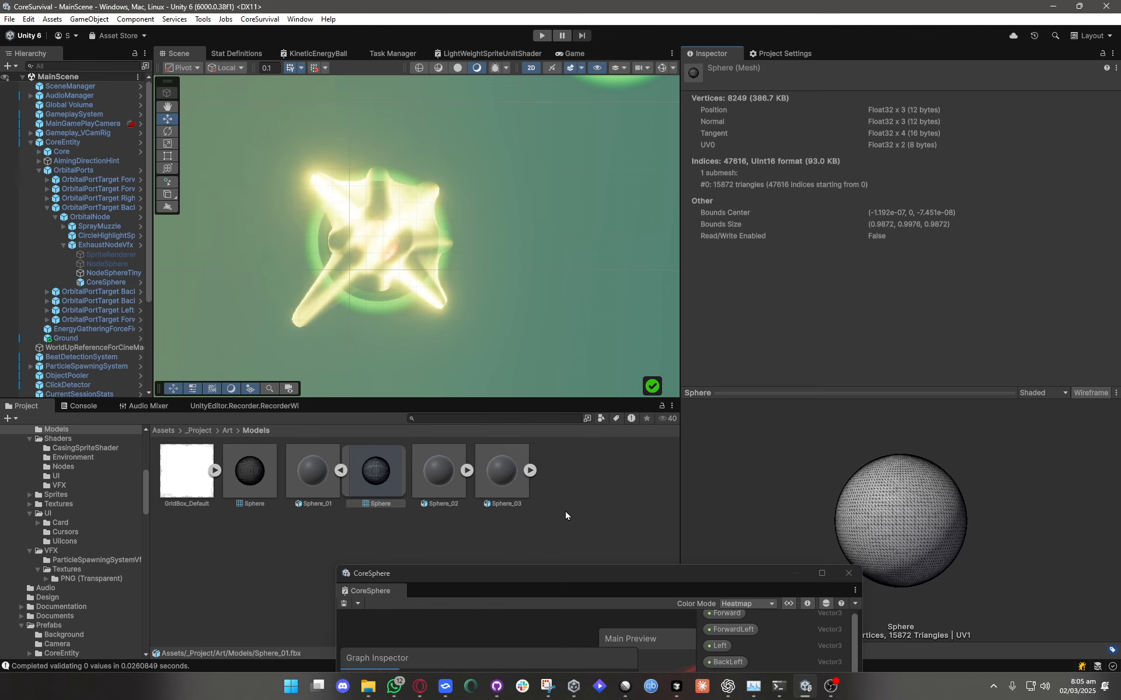
pyautogui.click(461, 530)
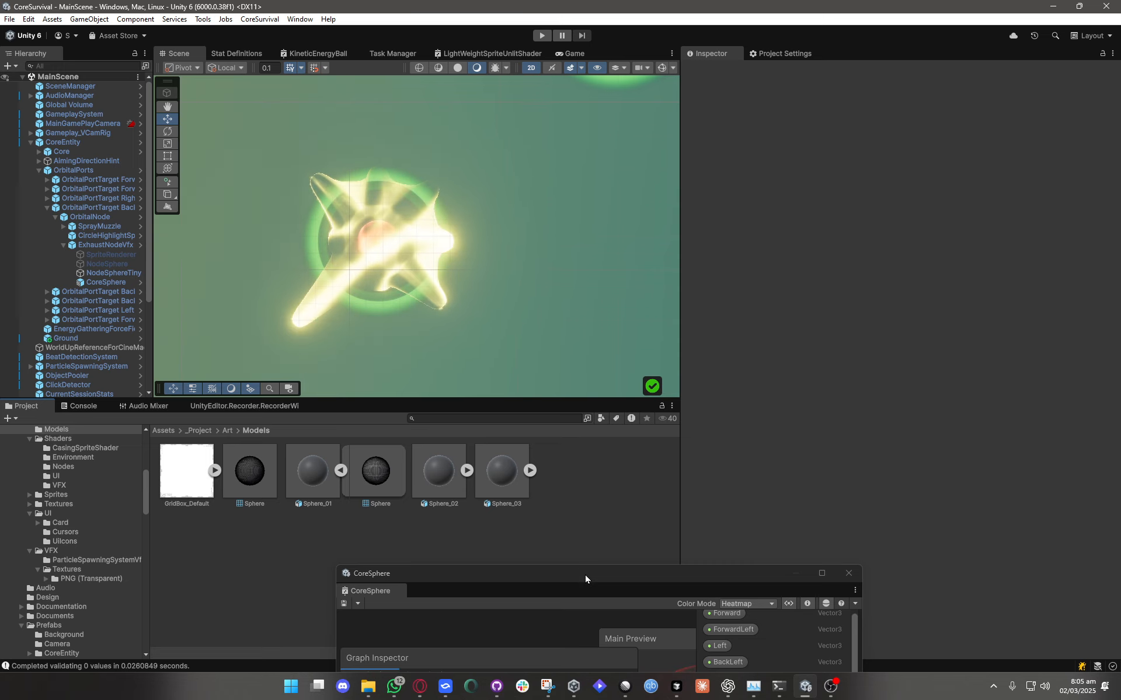
# Maximize the CoreSphere graph again and add a UV node beside the Vertex and Fragment blocks.
pyautogui.moveTo(585, 575); pyautogui.dragTo(732, 269)
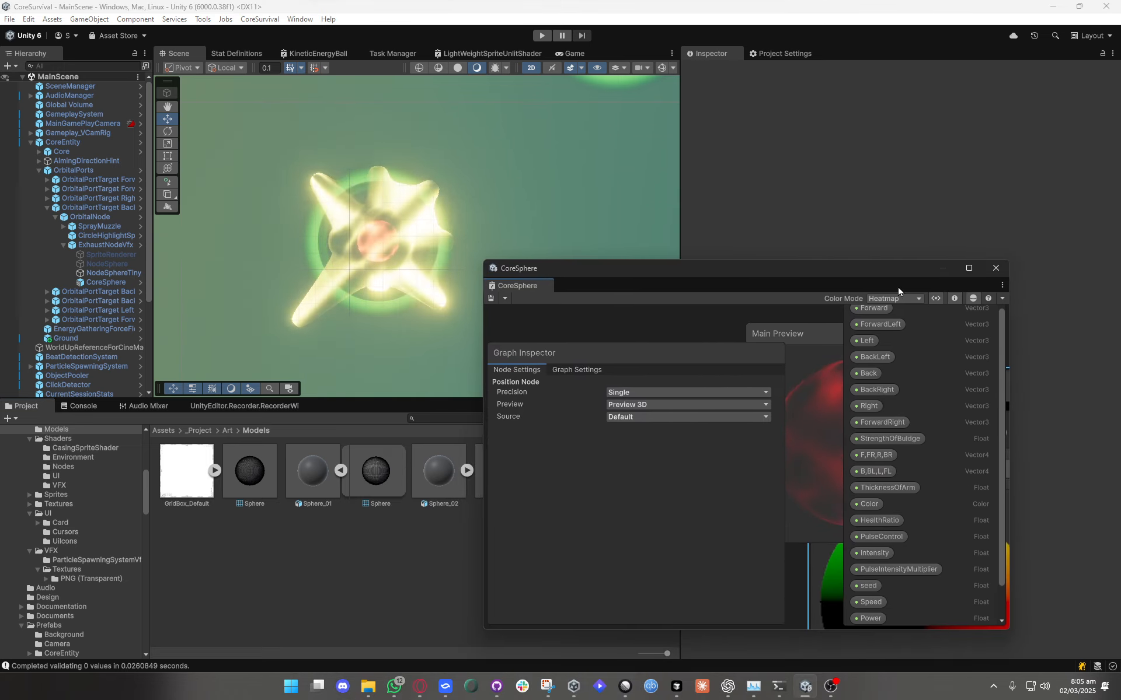
pyautogui.click(969, 268)
pyautogui.scroll(-7, 732, 379)
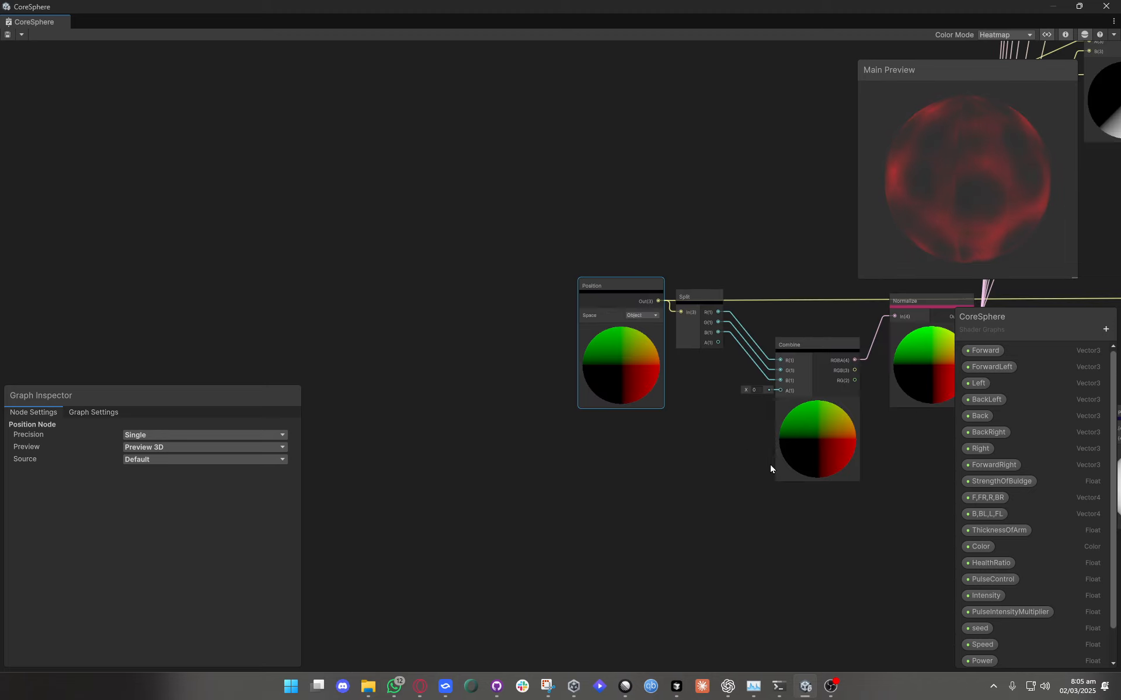
pyautogui.moveTo(771, 465); pyautogui.dragTo(453, 431, button='middle')
pyautogui.moveTo(817, 453); pyautogui.dragTo(335, 438, button='middle')
pyautogui.moveTo(833, 378); pyautogui.dragTo(335, 381, button='middle')
pyautogui.moveTo(797, 366); pyautogui.dragTo(319, 372, button='middle')
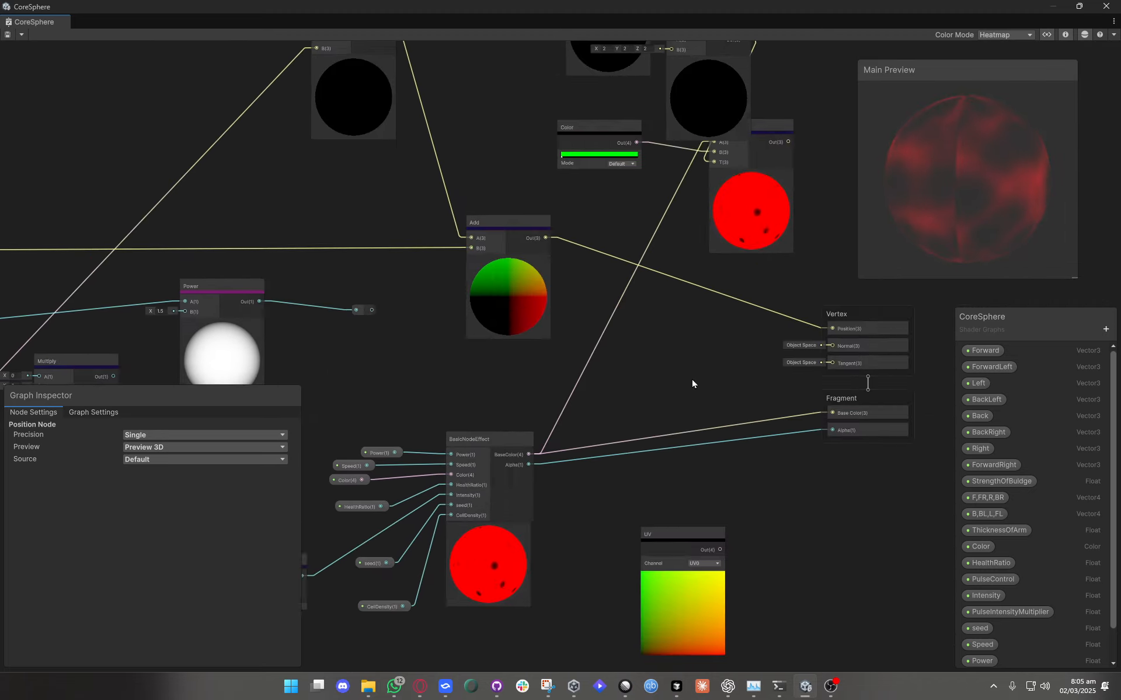
pyautogui.moveTo(692, 380); pyautogui.dragTo(538, 347, button='middle')
pyautogui.rightClick(507, 374)
pyautogui.click(523, 353)
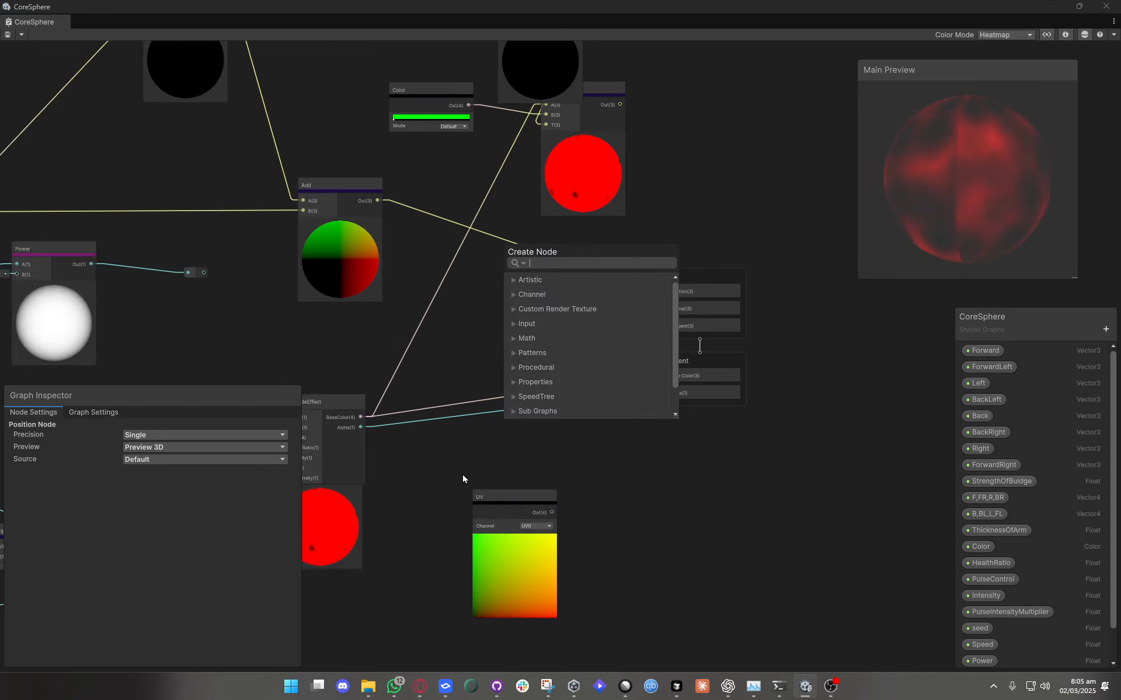
pyautogui.write('uv')
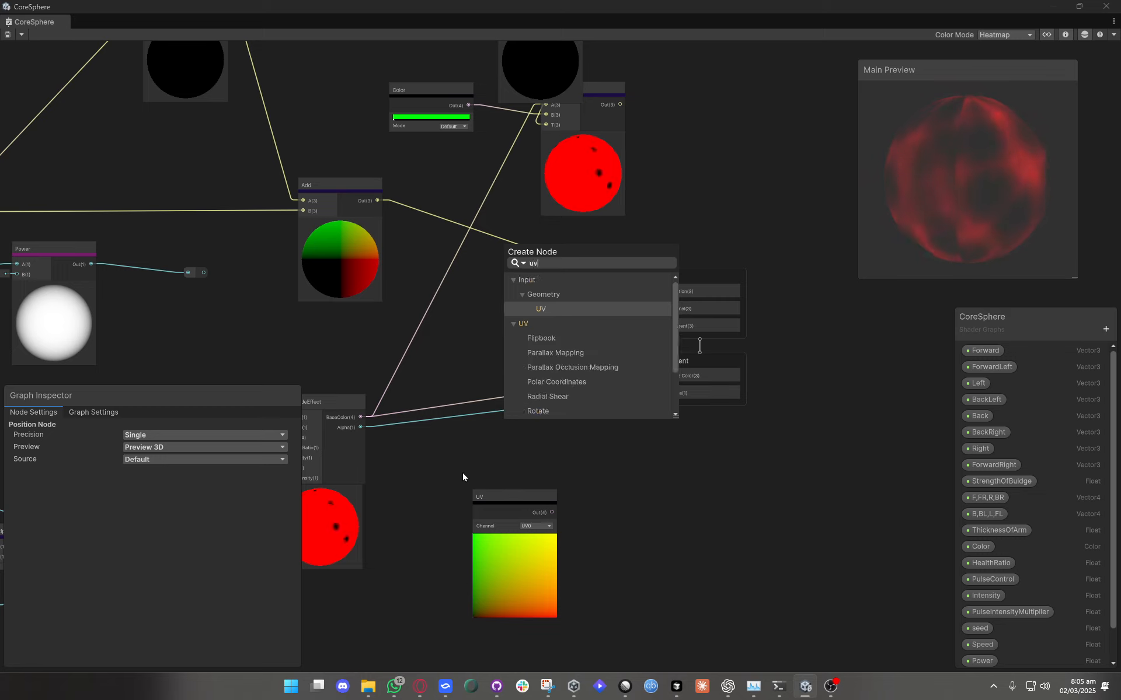
pyautogui.press('Return')
pyautogui.scroll(3, 561, 394)
pyautogui.moveTo(555, 368); pyautogui.dragTo(526, 280)
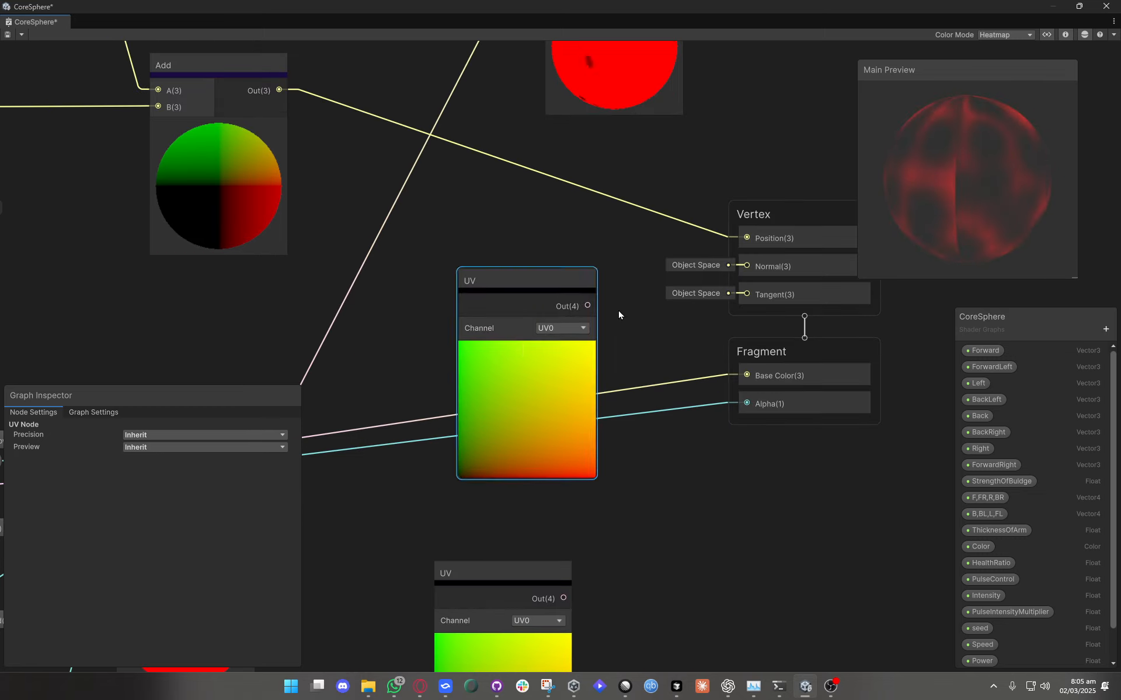
# Connect the new UV node's output to the fragment Base Color and delete the connection into Alpha.
pyautogui.moveTo(587, 305); pyautogui.dragTo(747, 375)
pyautogui.moveTo(664, 521); pyautogui.dragTo(763, 429, button='middle')
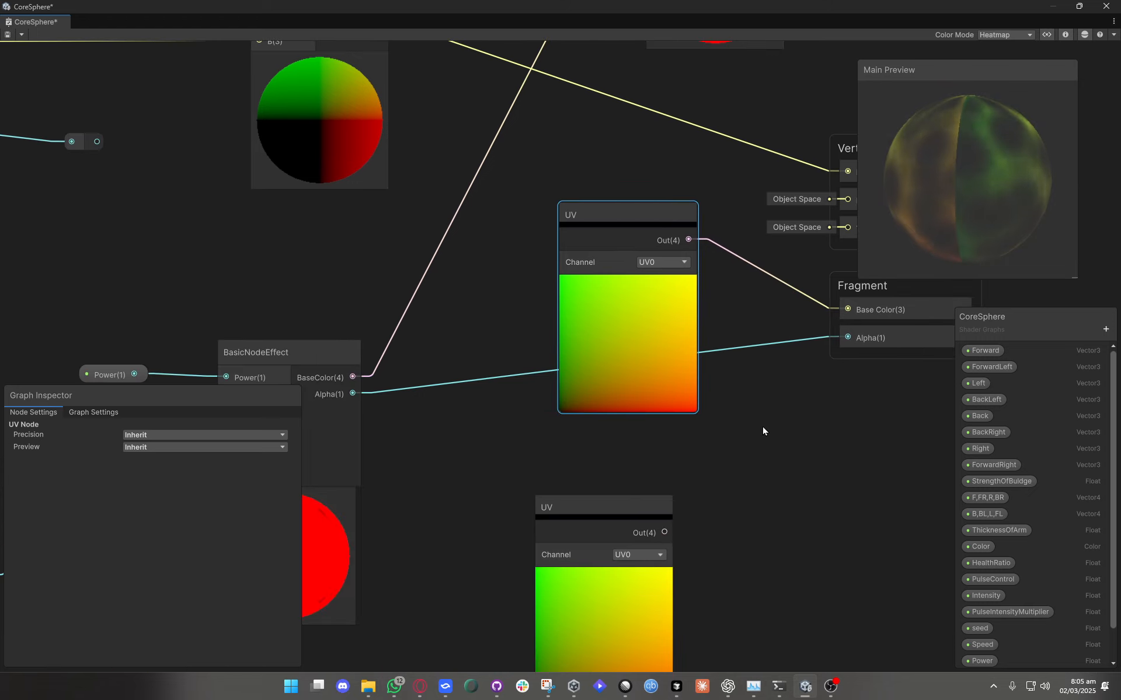
pyautogui.click(739, 349)
pyautogui.press('Delete')
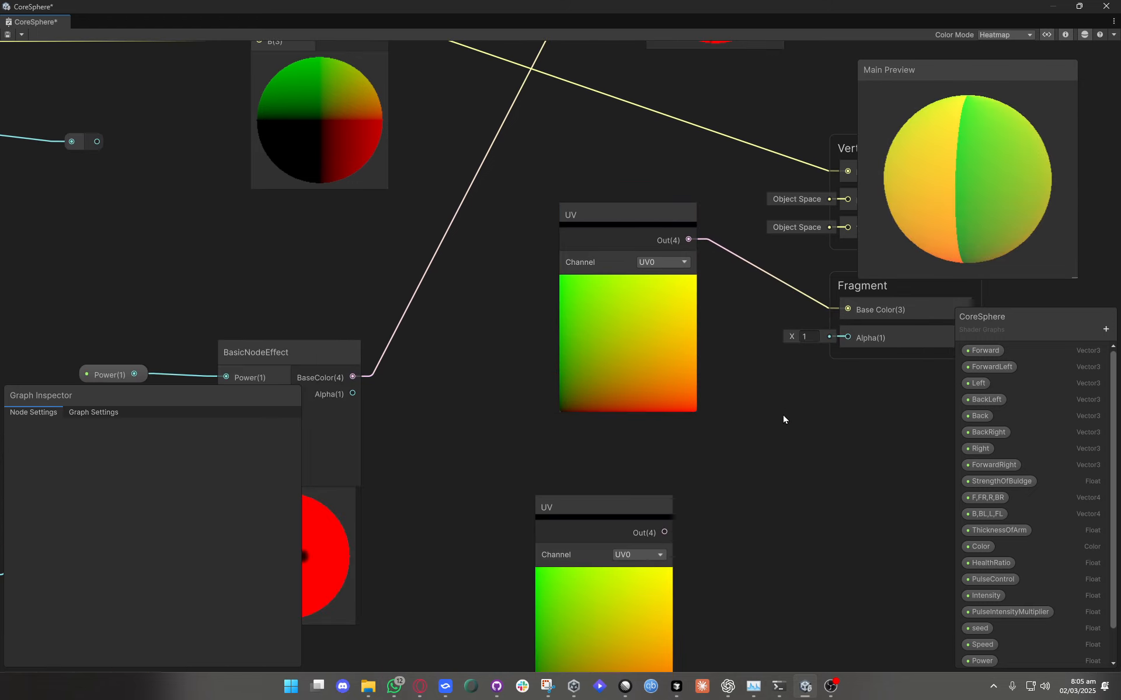
pyautogui.moveTo(398, 11); pyautogui.dragTo(591, 357)
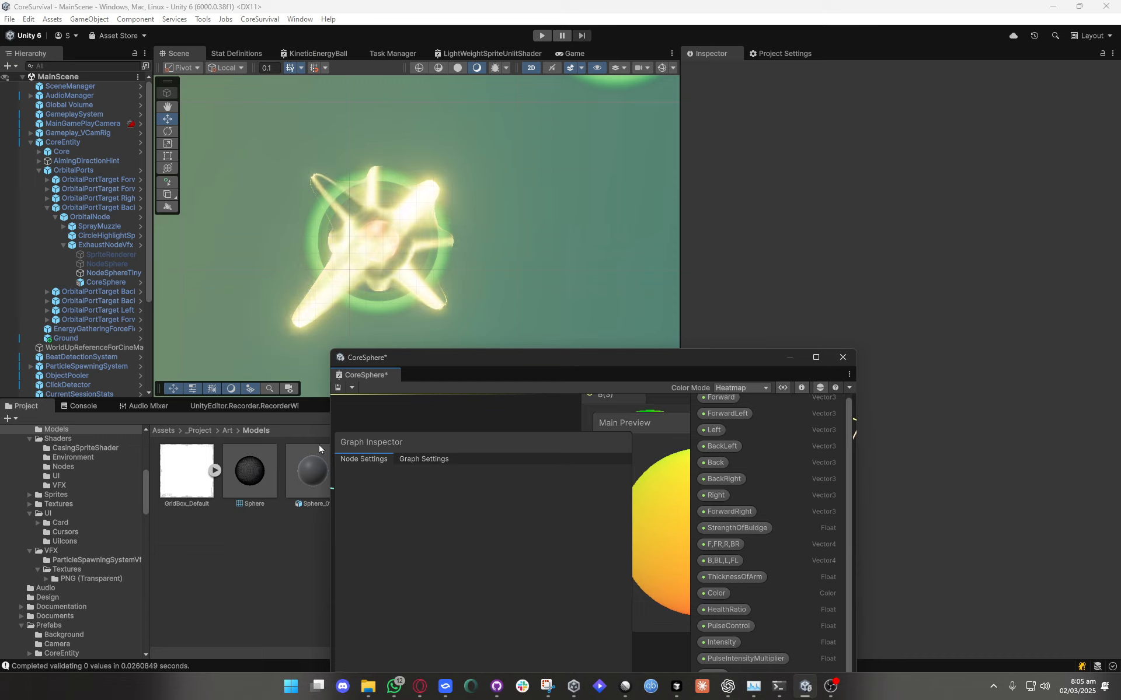
# Save the CoreSphere graph and move its window clear of the orbital spheres in the scene.
pyautogui.moveTo(488, 373); pyautogui.dragTo(527, 535)
pyautogui.scroll(-3, 337, 254)
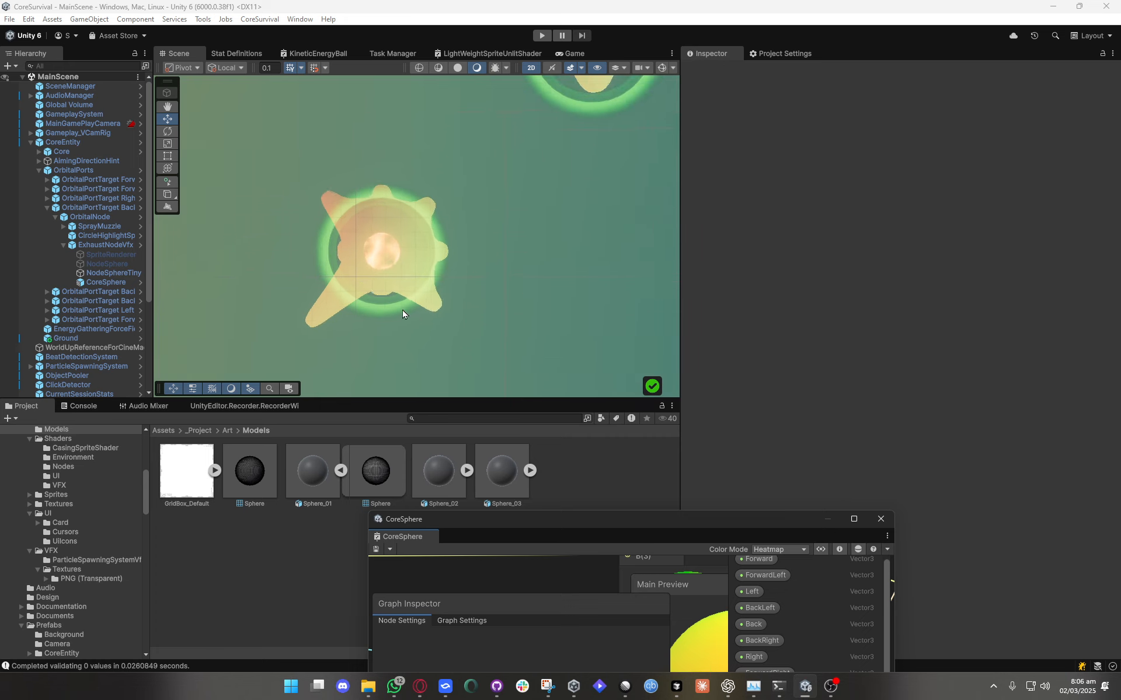
pyautogui.scroll(-4, 444, 306)
pyautogui.moveTo(464, 342); pyautogui.dragTo(414, 419, button='middle')
pyautogui.moveTo(570, 223); pyautogui.dragTo(564, 159, button='middle')
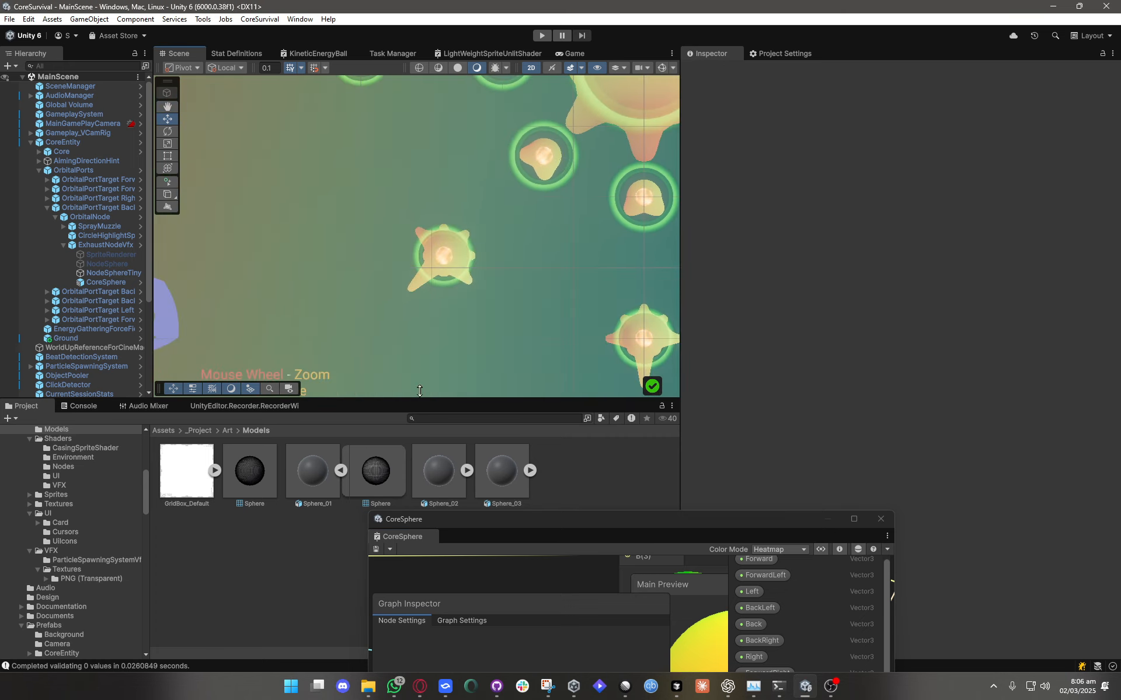
# Try the high-density Cube mesh on the orbital node's CoreSphere and compare its UV colouring with the neighbouring spheres.
pyautogui.click(452, 257)
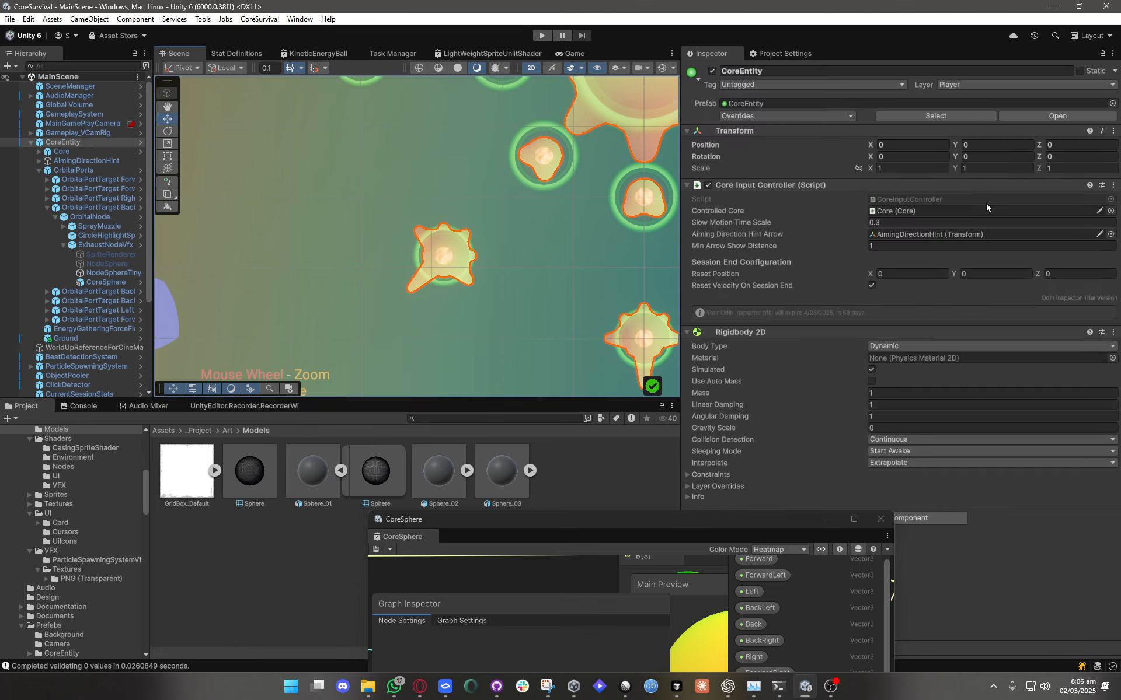
pyautogui.click(460, 264)
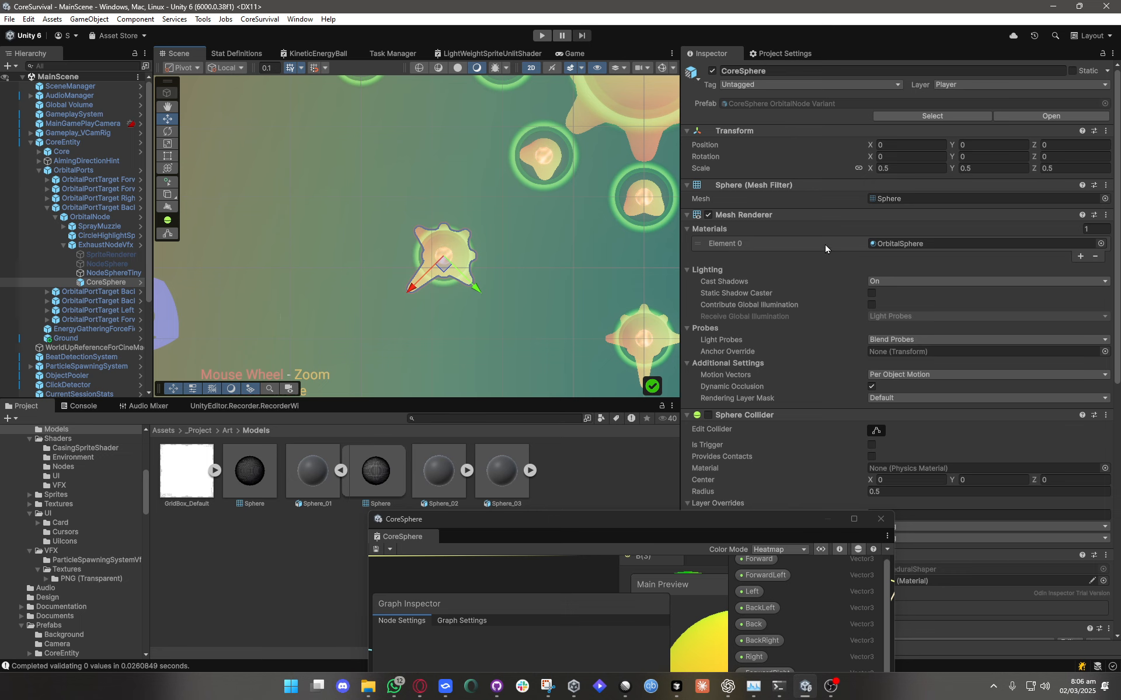
pyautogui.click(1105, 198)
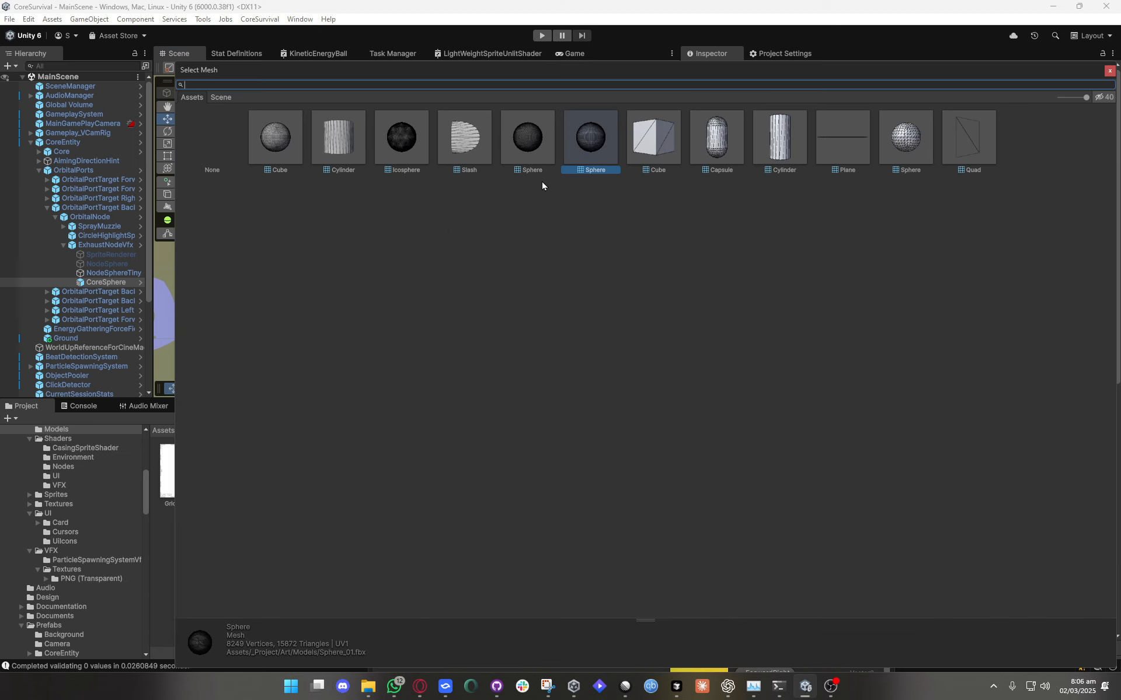
pyautogui.moveTo(506, 70); pyautogui.dragTo(503, 439)
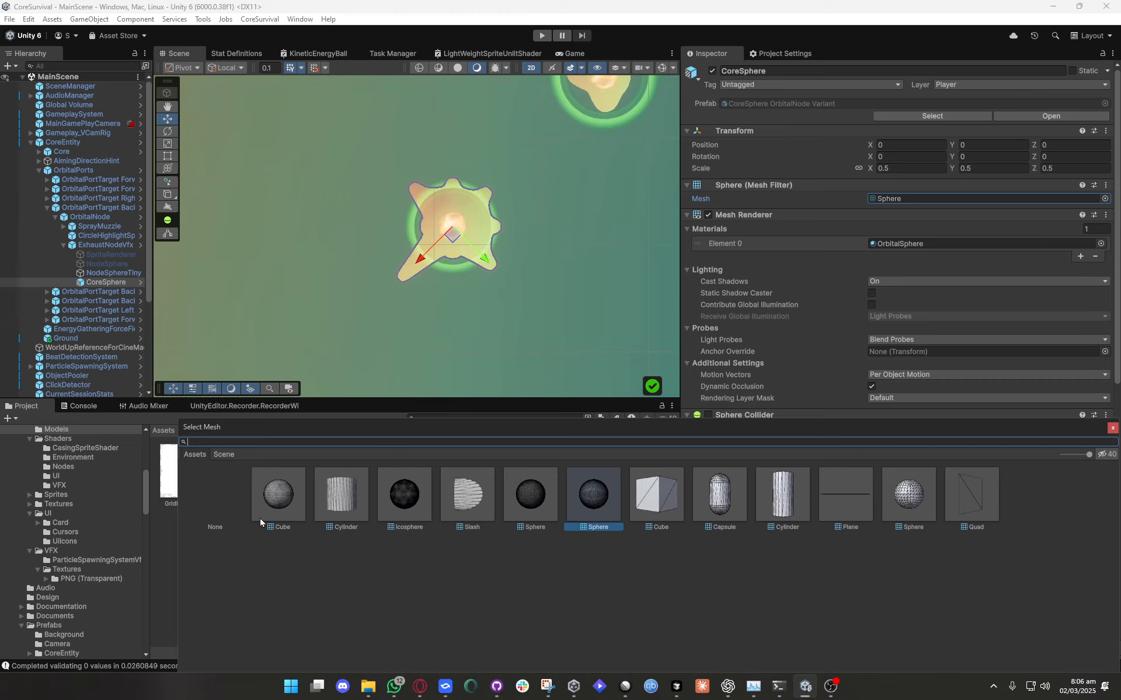
pyautogui.click(278, 506)
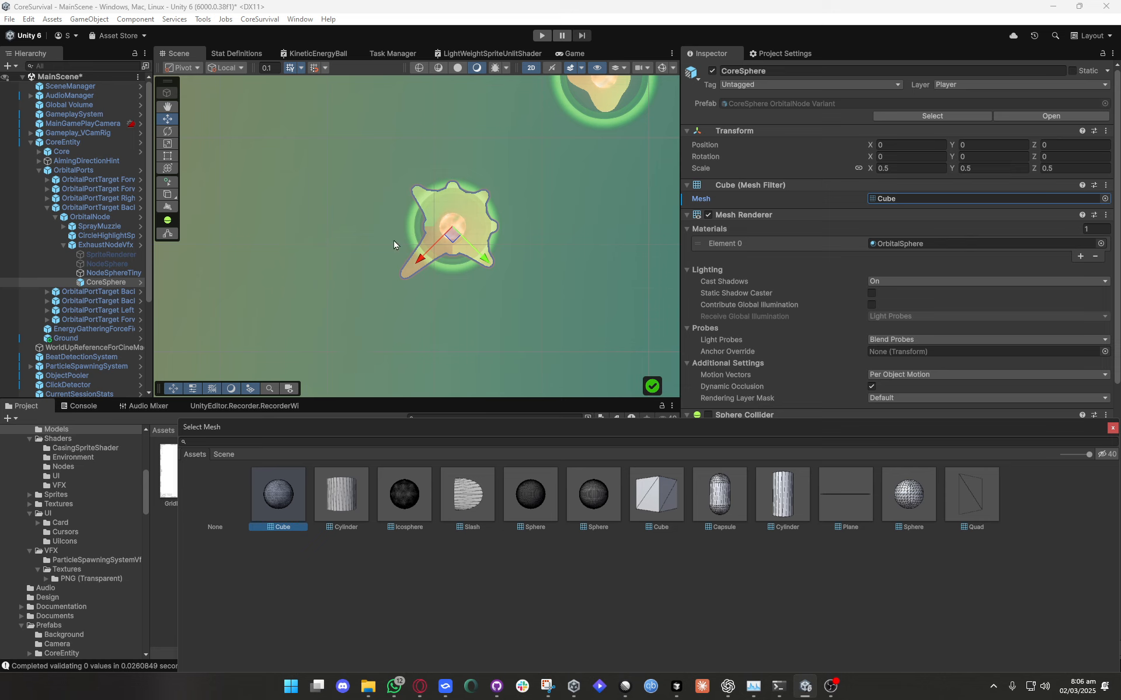
pyautogui.scroll(5, 408, 243)
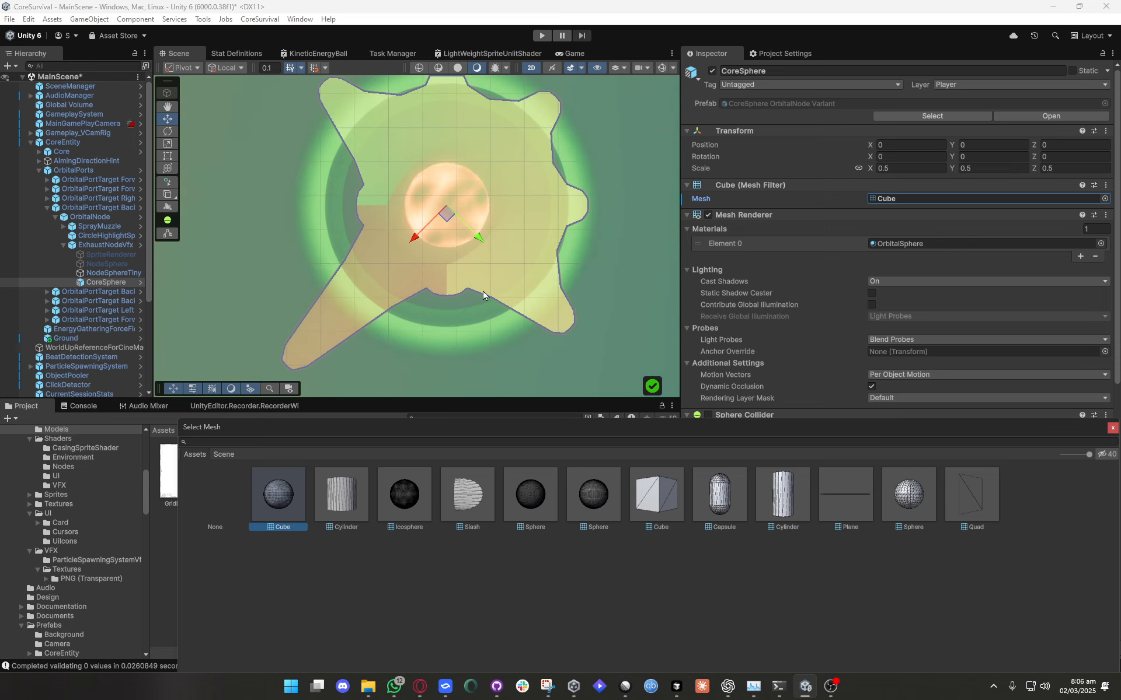
pyautogui.scroll(-3, 476, 307)
pyautogui.moveTo(600, 197); pyautogui.dragTo(342, 355, button='middle')
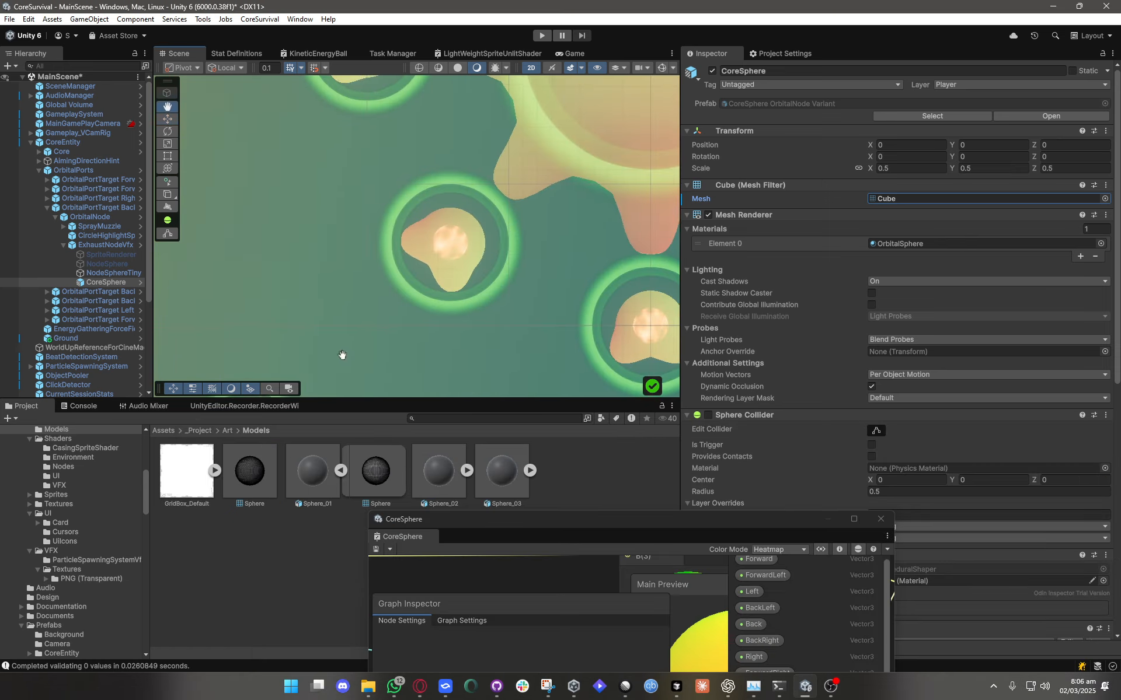
pyautogui.moveTo(534, 184); pyautogui.dragTo(381, 303, button='middle')
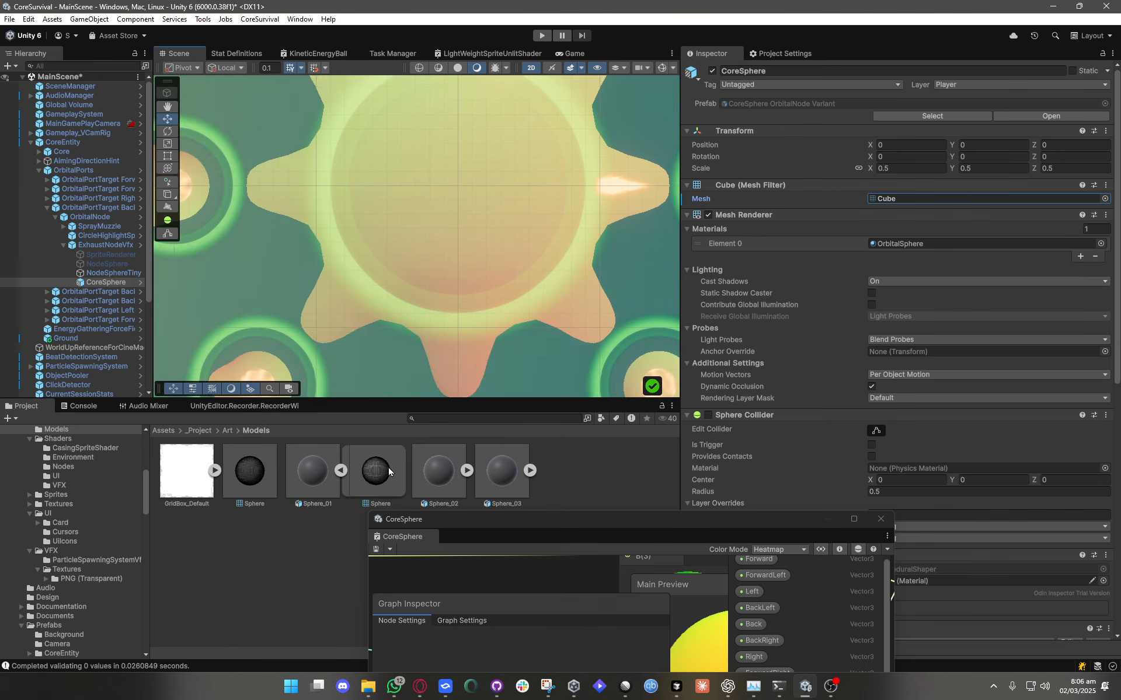
# Inspect the Sphere_02 model's import settings and the mesh assigned to the central CoreSphere.
pyautogui.click(387, 467)
pyautogui.click(436, 475)
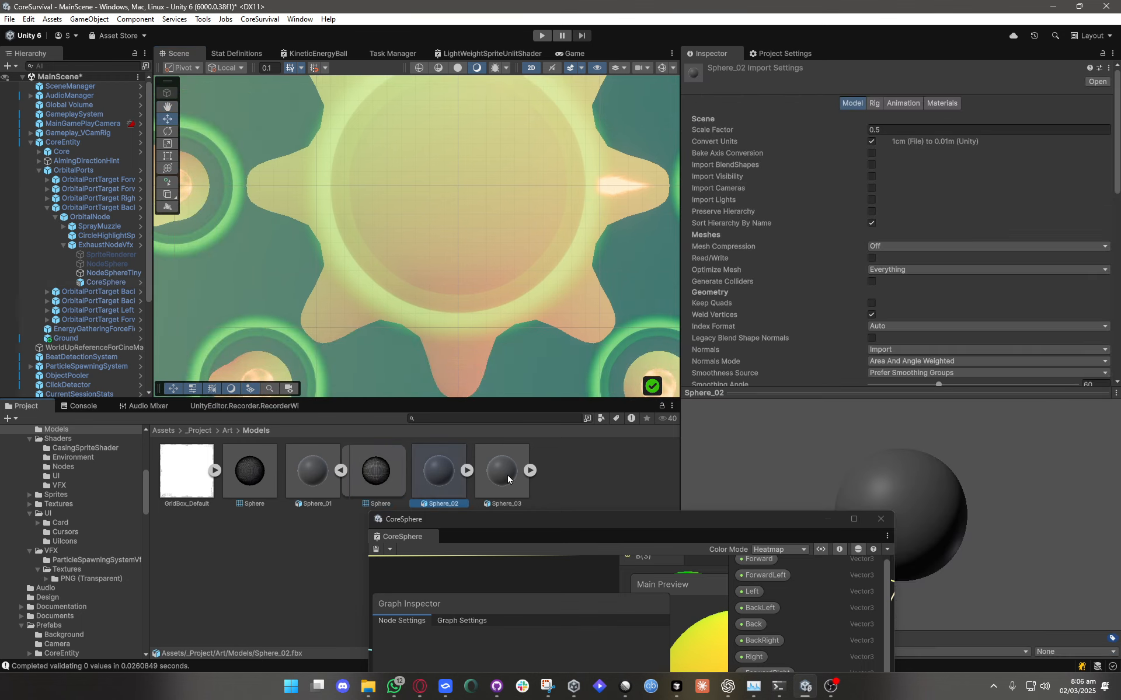
pyautogui.click(436, 225)
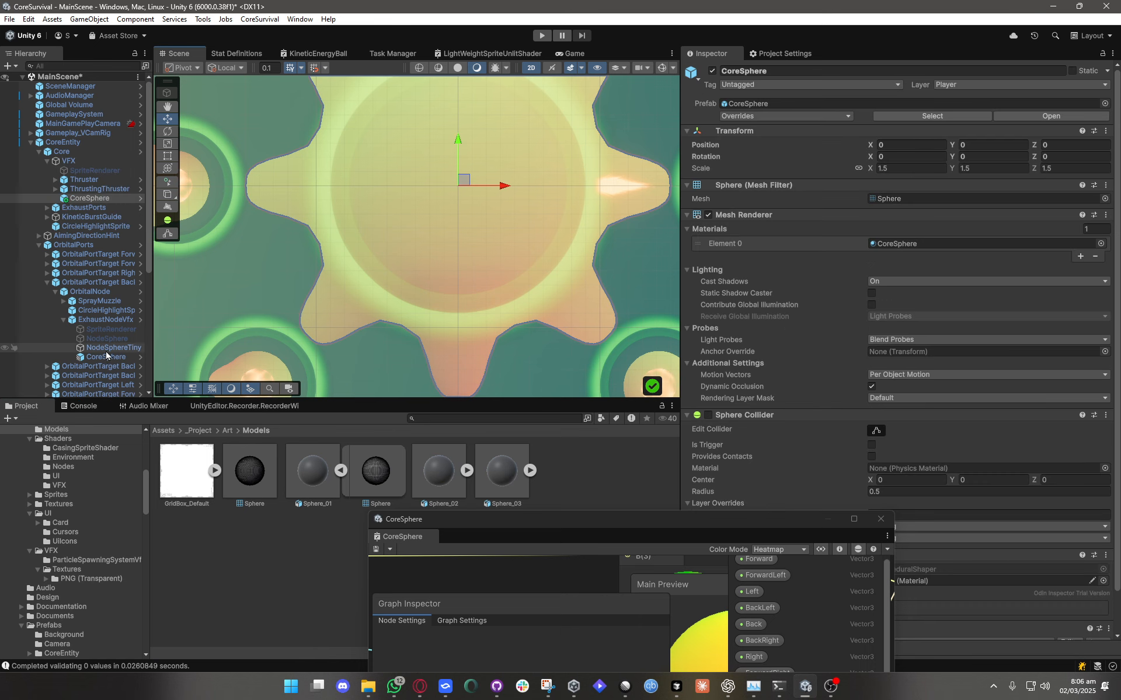
# Cycle the orbital node's CoreSphere through several meshes, including Icosphere and Cube, ending with the coarse Sphere beside Quad.
pyautogui.click(99, 358)
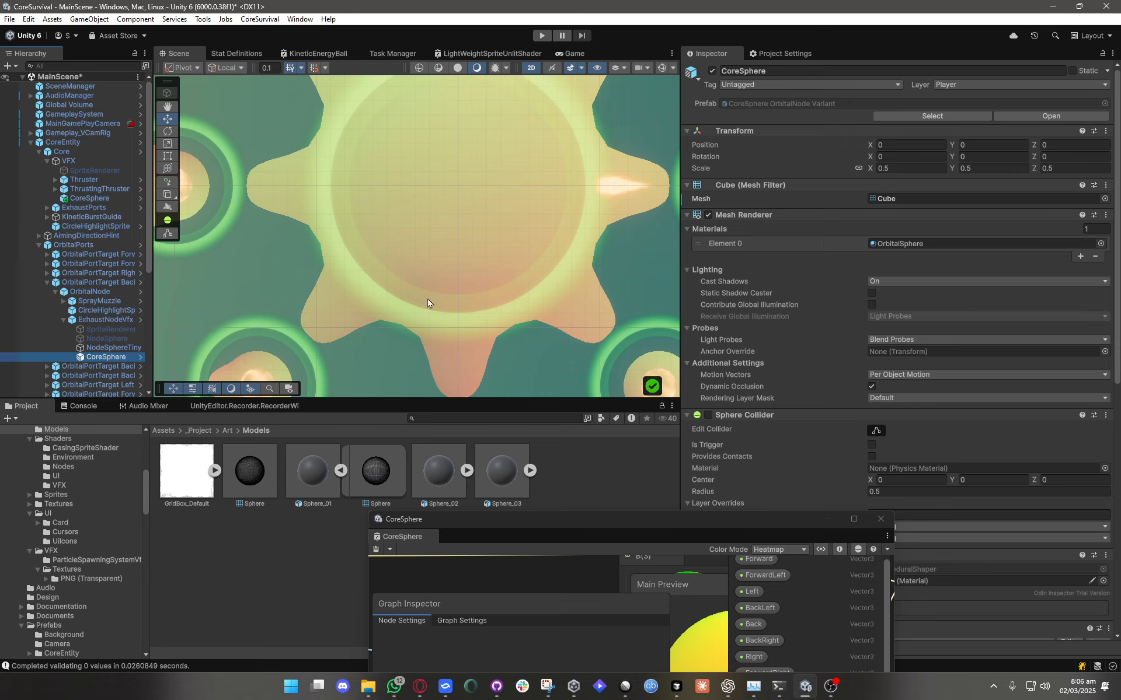
pyautogui.click(1105, 198)
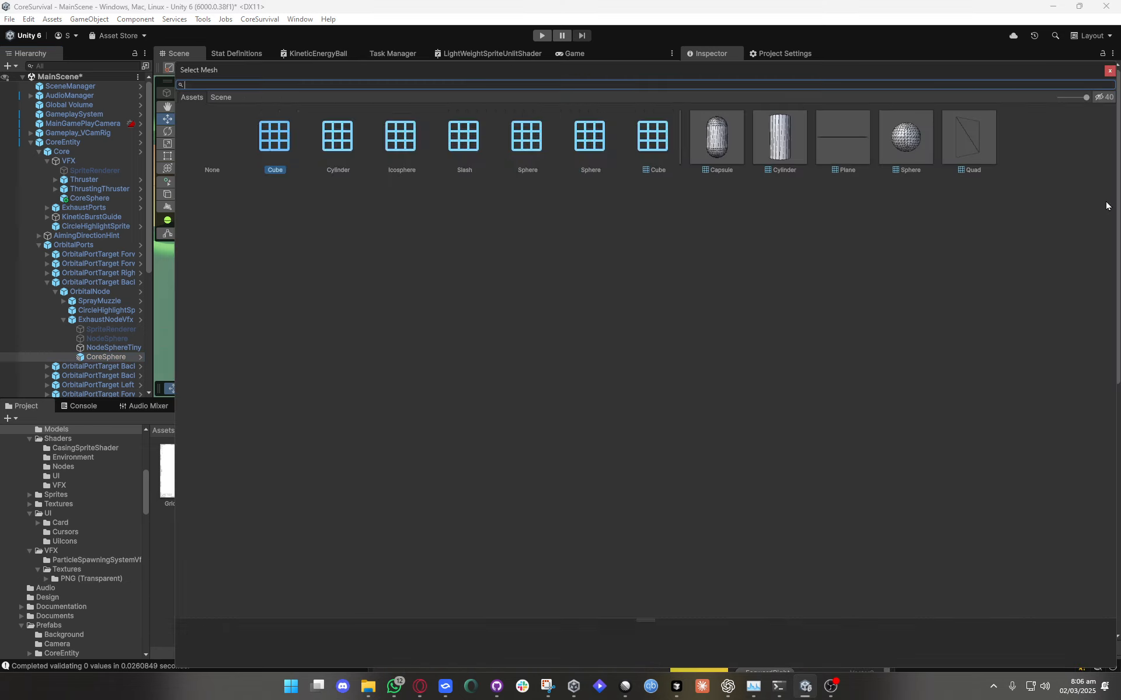
pyautogui.moveTo(557, 75); pyautogui.dragTo(509, 478)
pyautogui.click(519, 525)
pyautogui.click(455, 537)
pyautogui.click(324, 535)
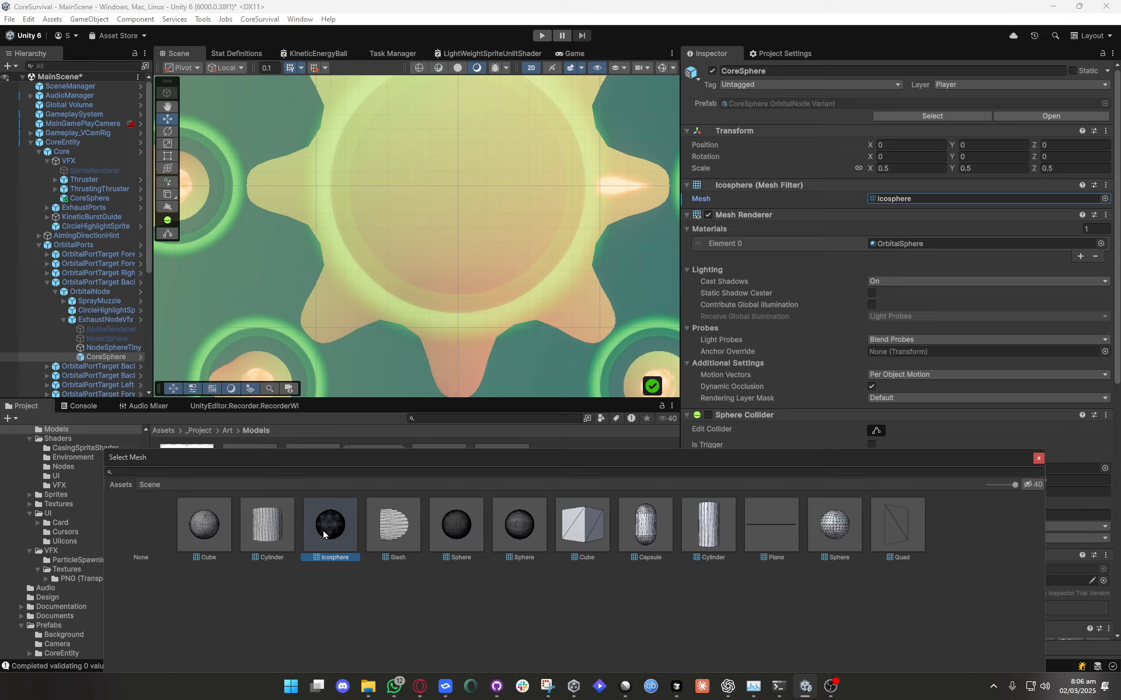
pyautogui.click(203, 538)
pyautogui.click(846, 524)
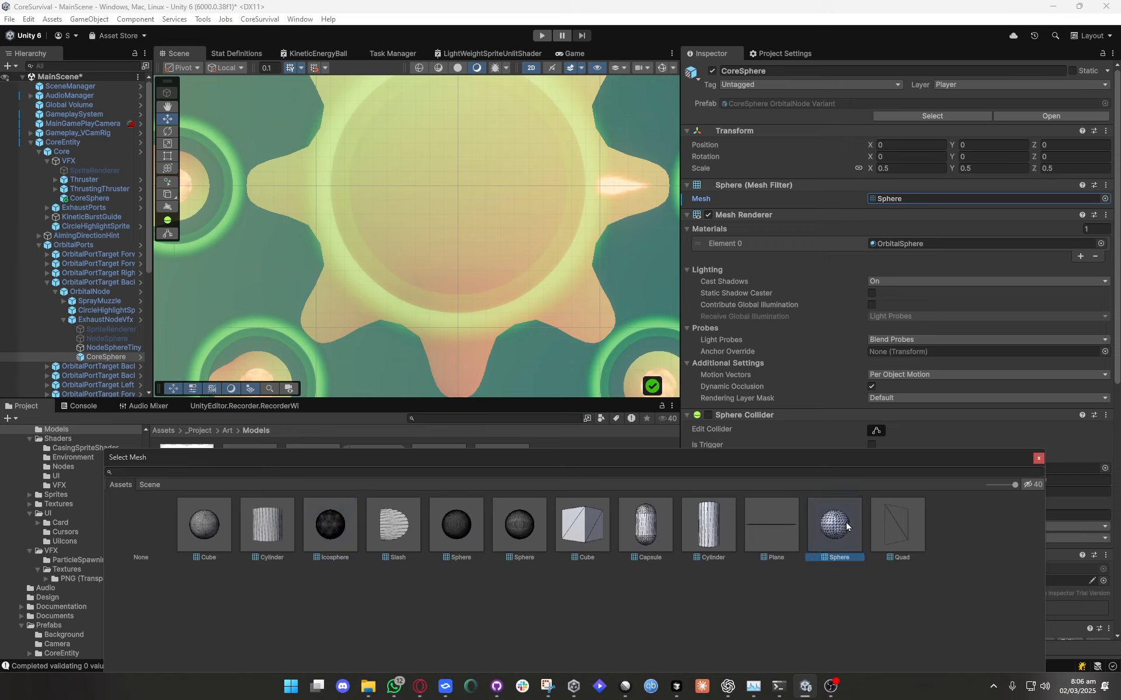
pyautogui.scroll(-10, 500, 300)
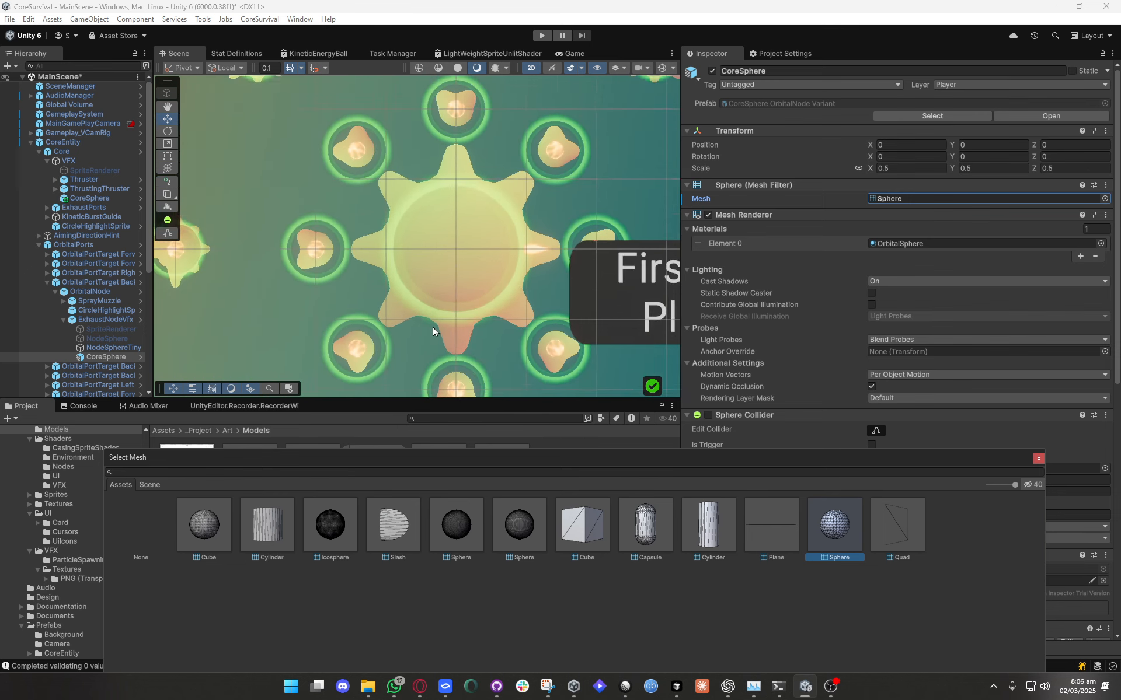
pyautogui.scroll(10, 411, 358)
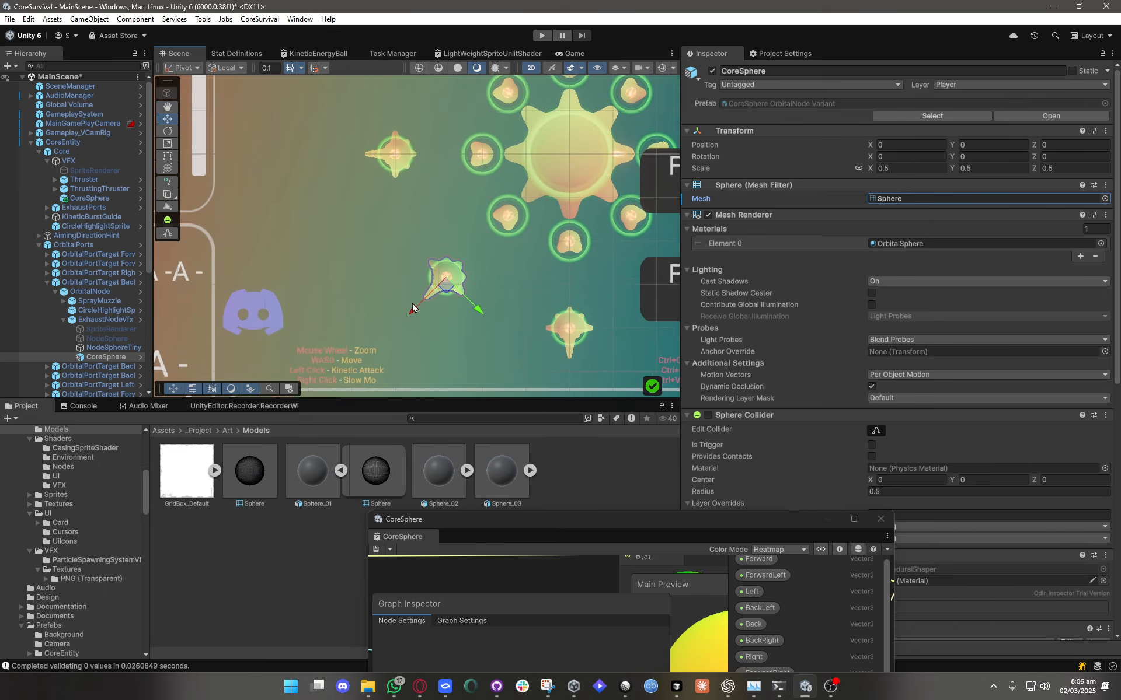
pyautogui.scroll(3, 440, 296)
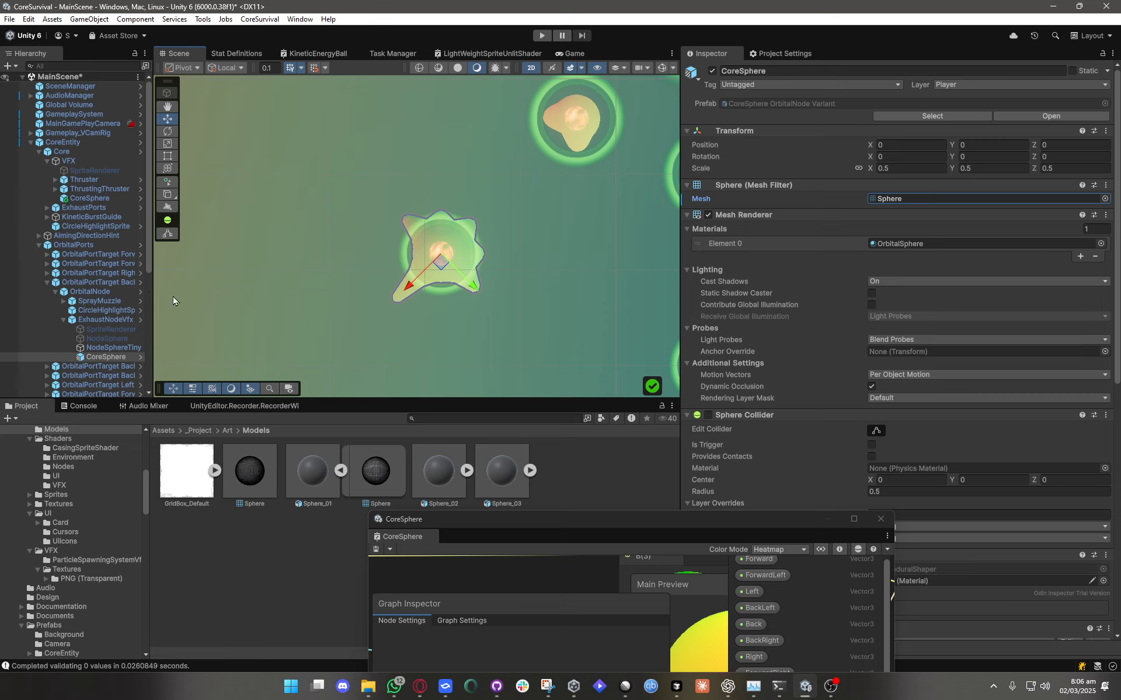
# Close the shader graph window and open the orbital CoreSphere's prefab variant in context.
pyautogui.click(881, 517)
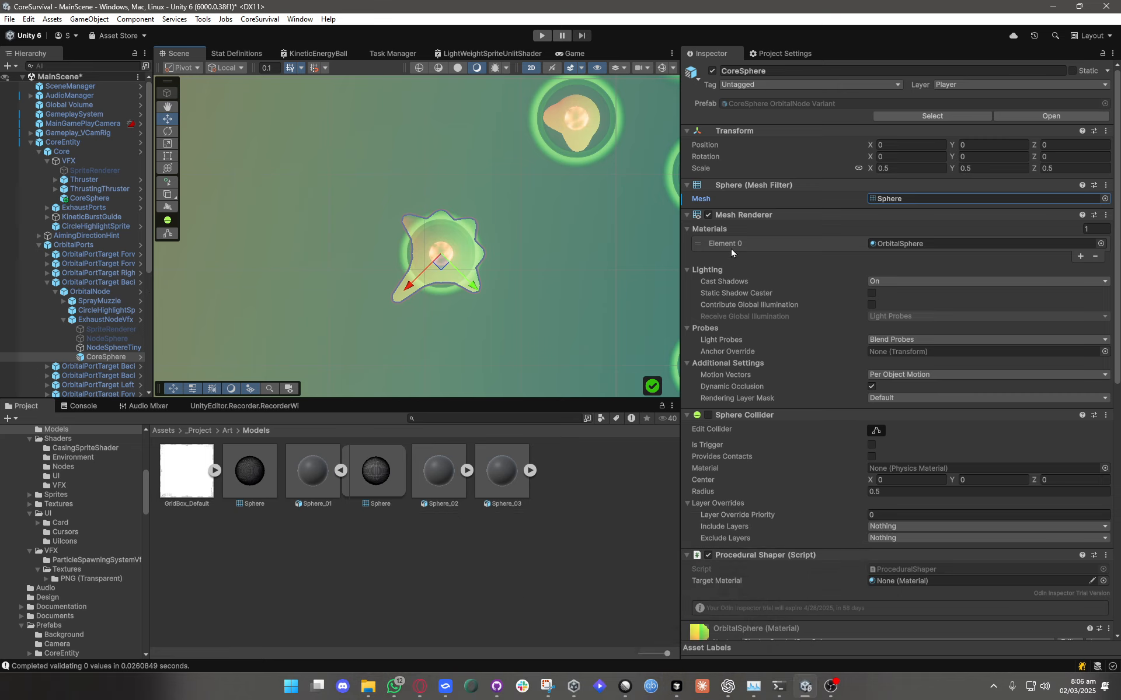
pyautogui.scroll(-8, 891, 411)
pyautogui.scroll(7, 803, 540)
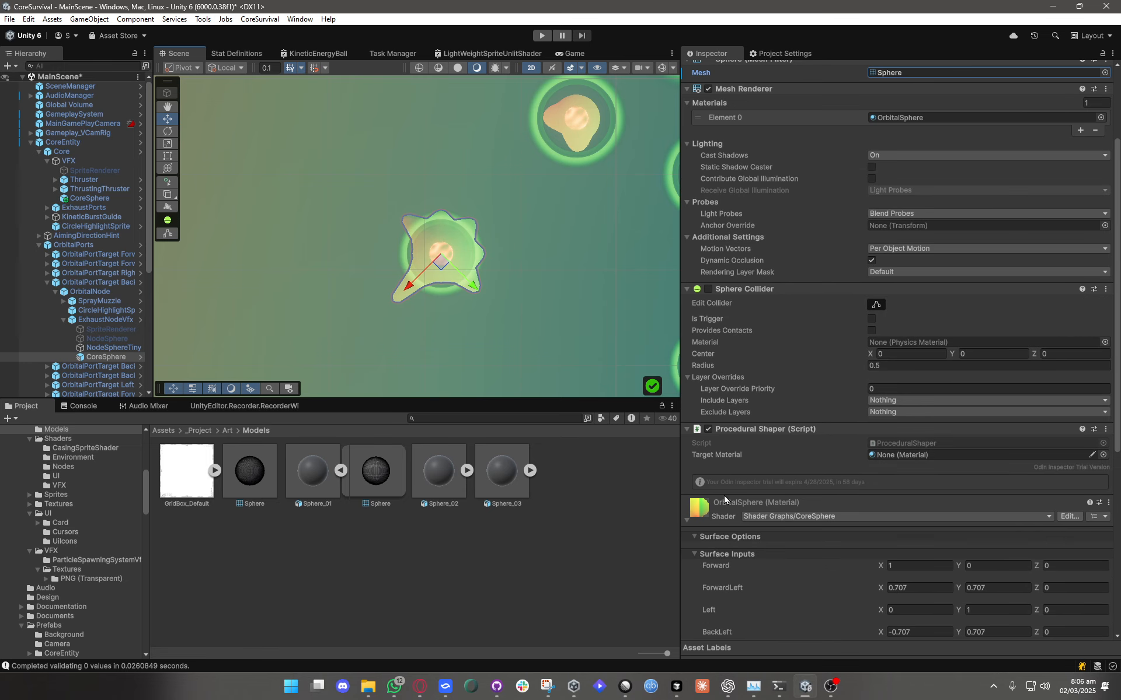
pyautogui.scroll(-4, 424, 289)
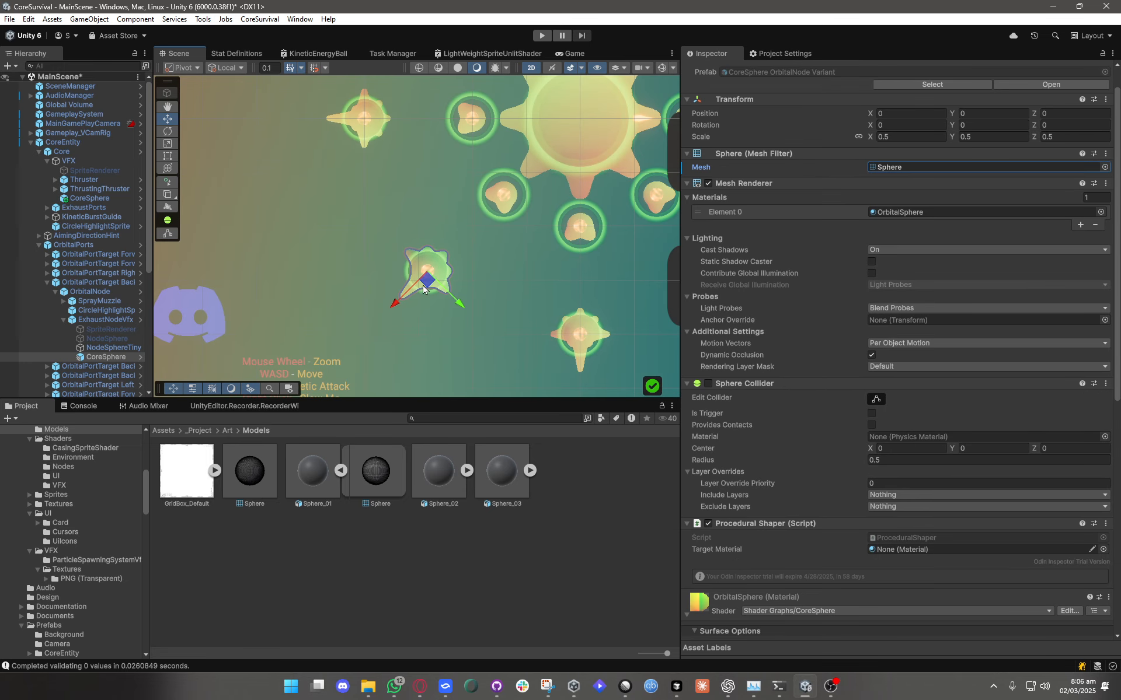
pyautogui.scroll(2, 873, 153)
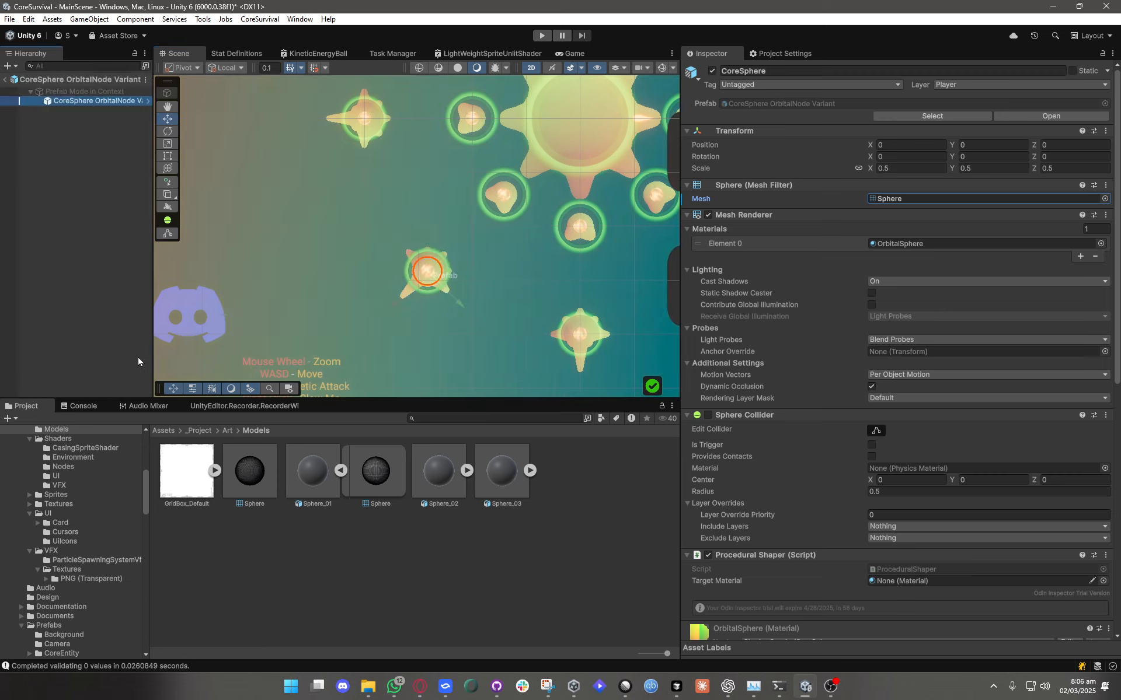
pyautogui.click(140, 357)
pyautogui.scroll(2, 480, 276)
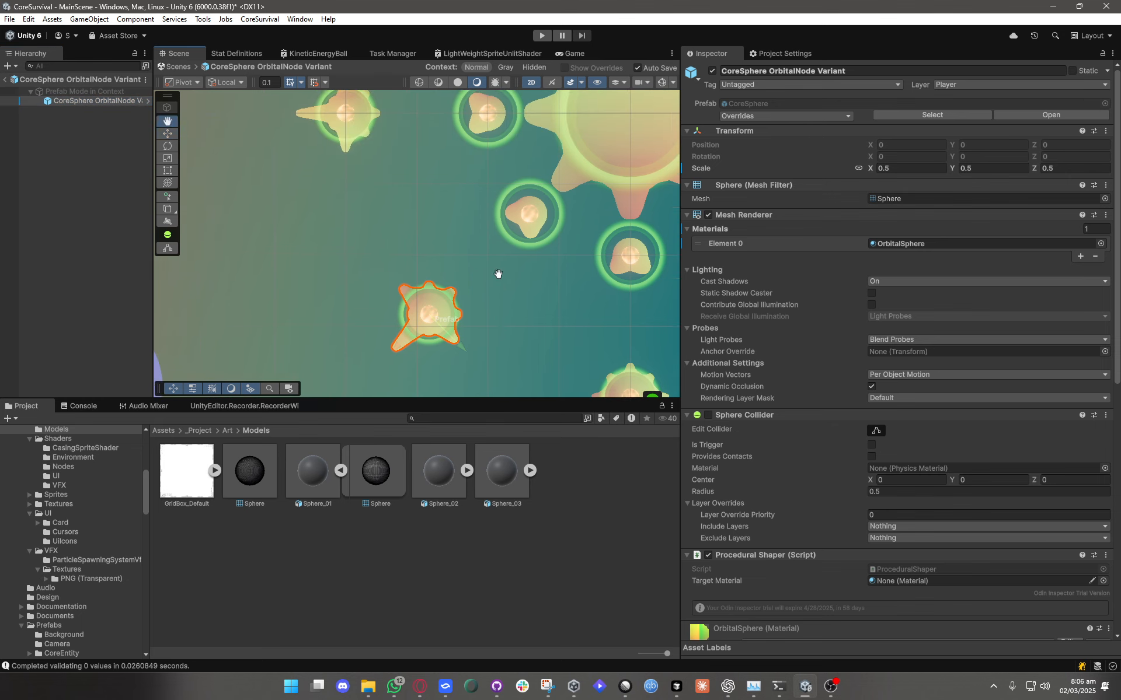
# Try the coarse Sphere mesh beside Quad on the CoreSphere OrbitalNode Variant prefab.
pyautogui.click(1104, 199)
pyautogui.moveTo(526, 68); pyautogui.dragTo(458, 420)
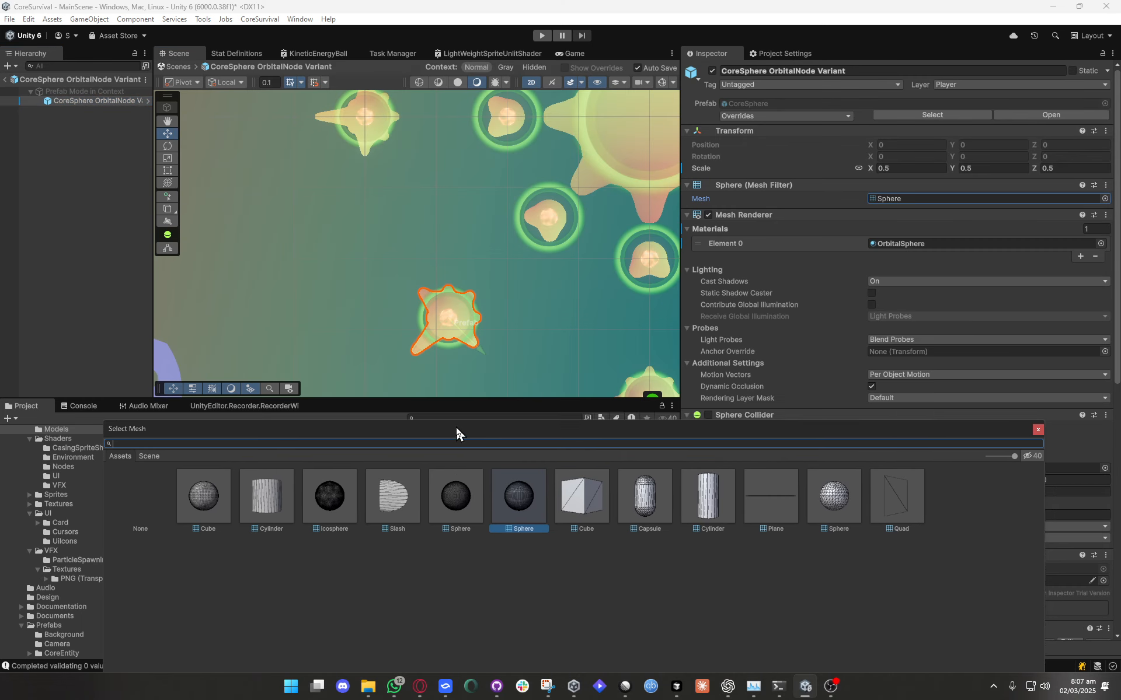
pyautogui.click(831, 489)
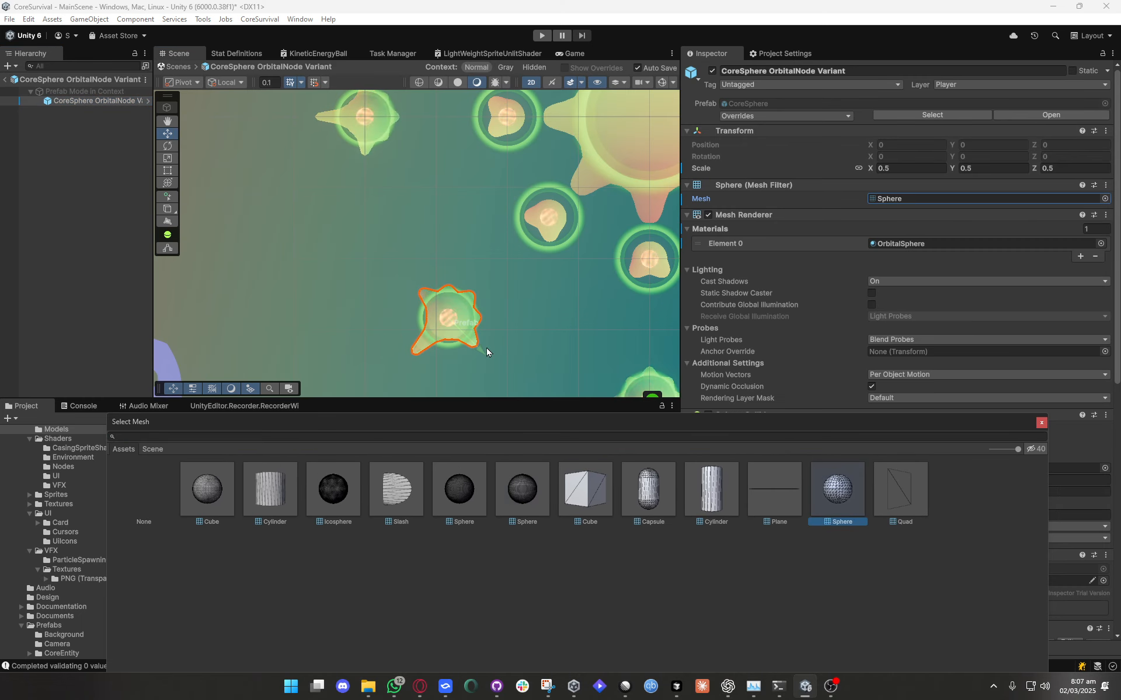
pyautogui.scroll(-1, 488, 351)
pyautogui.moveTo(527, 241); pyautogui.dragTo(464, 387, button='middle')
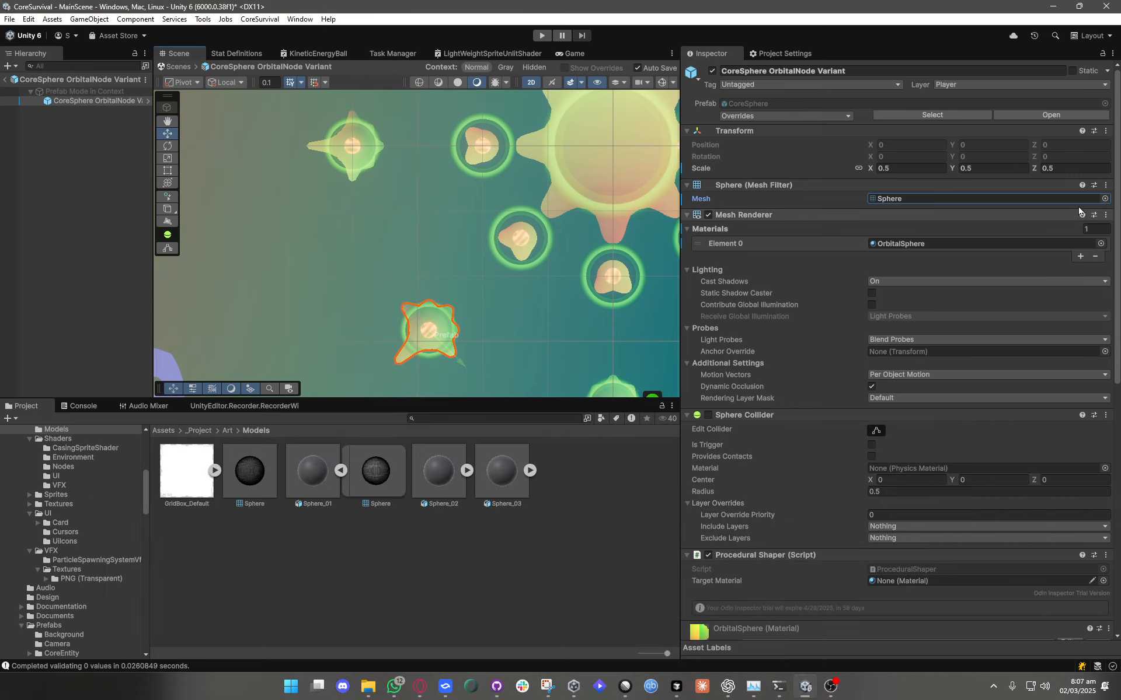
# Assign the dense Sphere mesh beside Slash to the prefab variant and examine its UV colouring up close.
pyautogui.click(1104, 199)
pyautogui.moveTo(591, 69); pyautogui.dragTo(579, 469)
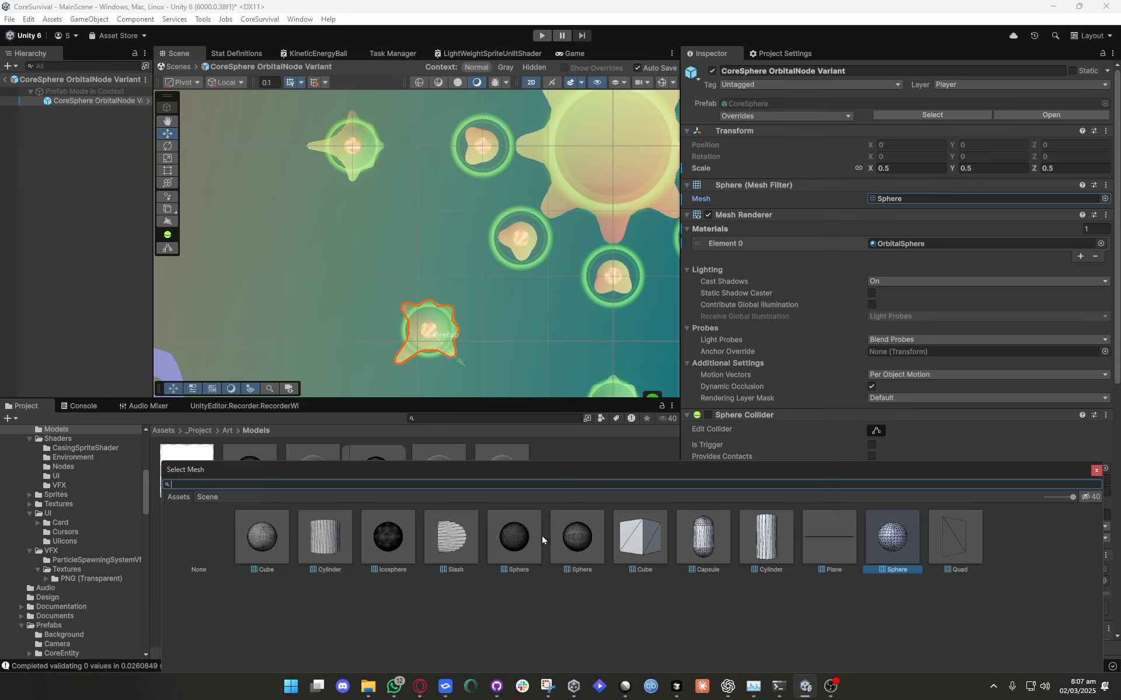
pyautogui.click(564, 543)
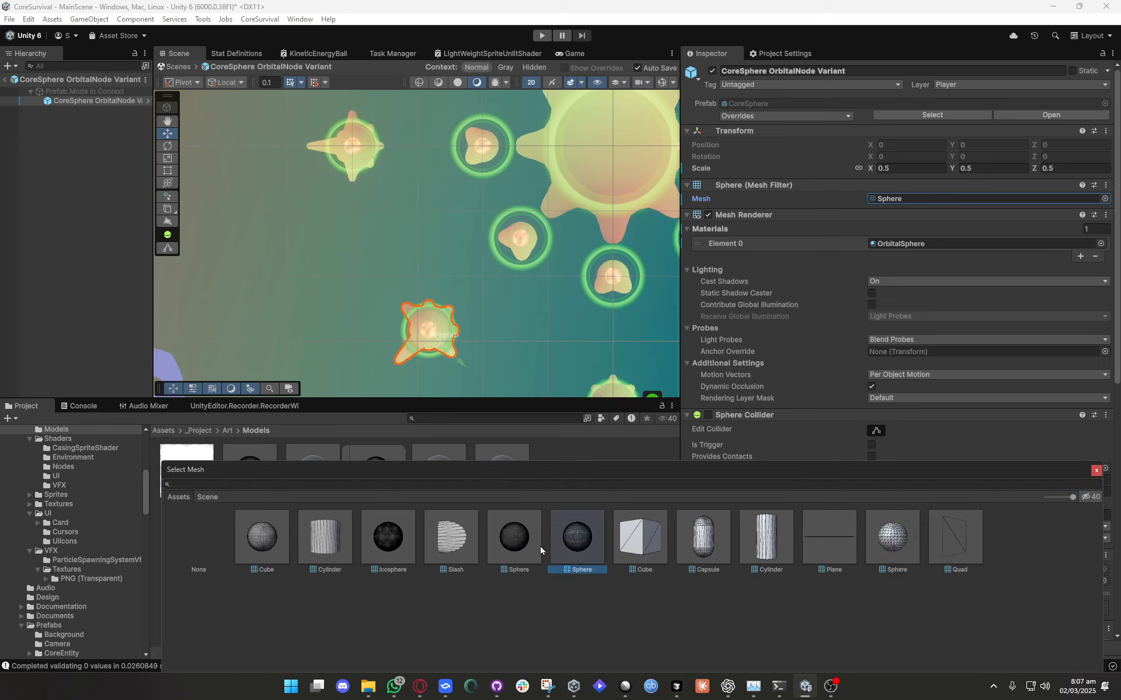
pyautogui.click(503, 544)
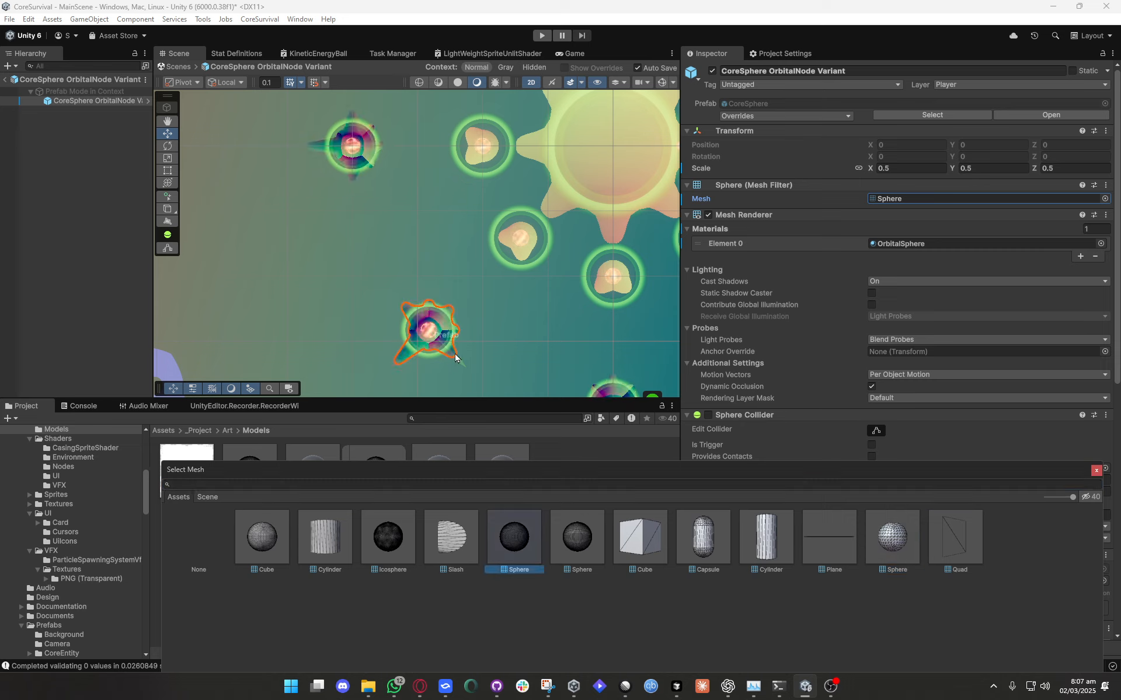
pyautogui.press('f')
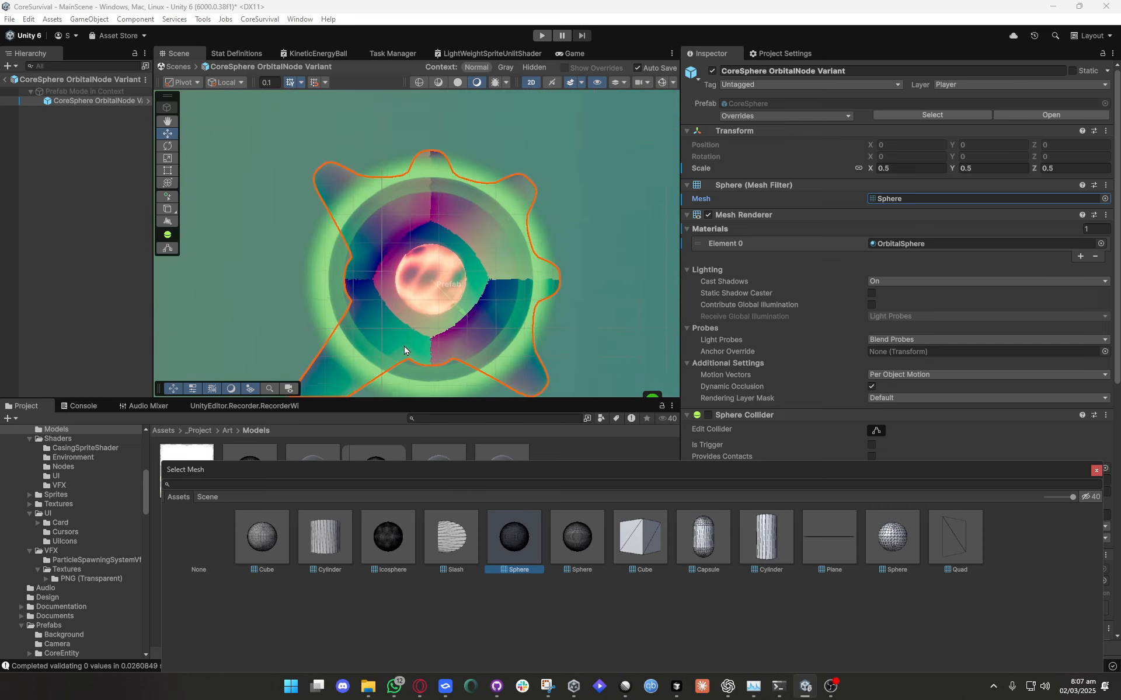
pyautogui.scroll(14, 425, 341)
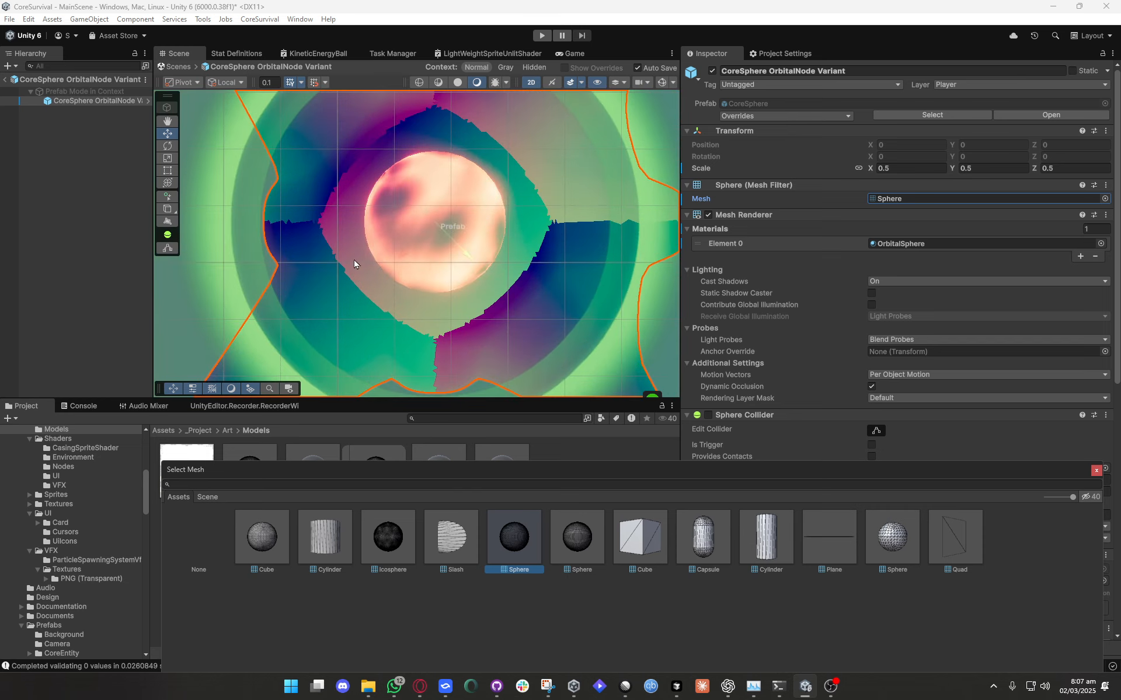
pyautogui.scroll(-20, 356, 250)
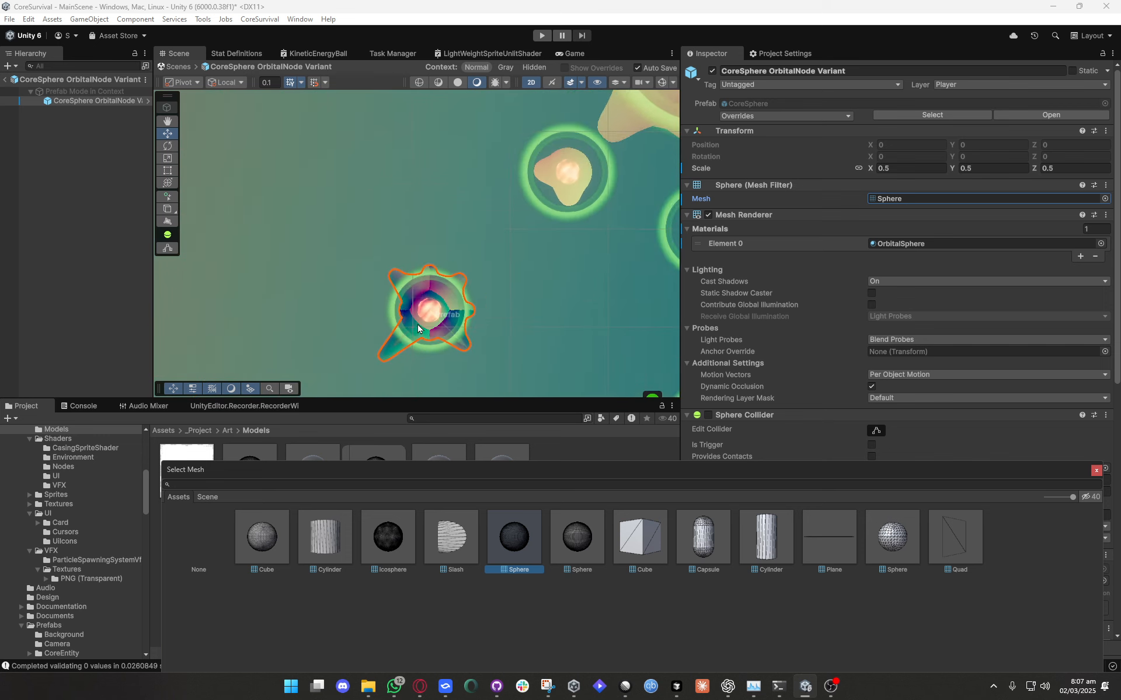
pyautogui.scroll(-10, 418, 329)
pyautogui.moveTo(524, 194); pyautogui.dragTo(453, 191, button='middle')
pyautogui.scroll(2, 470, 320)
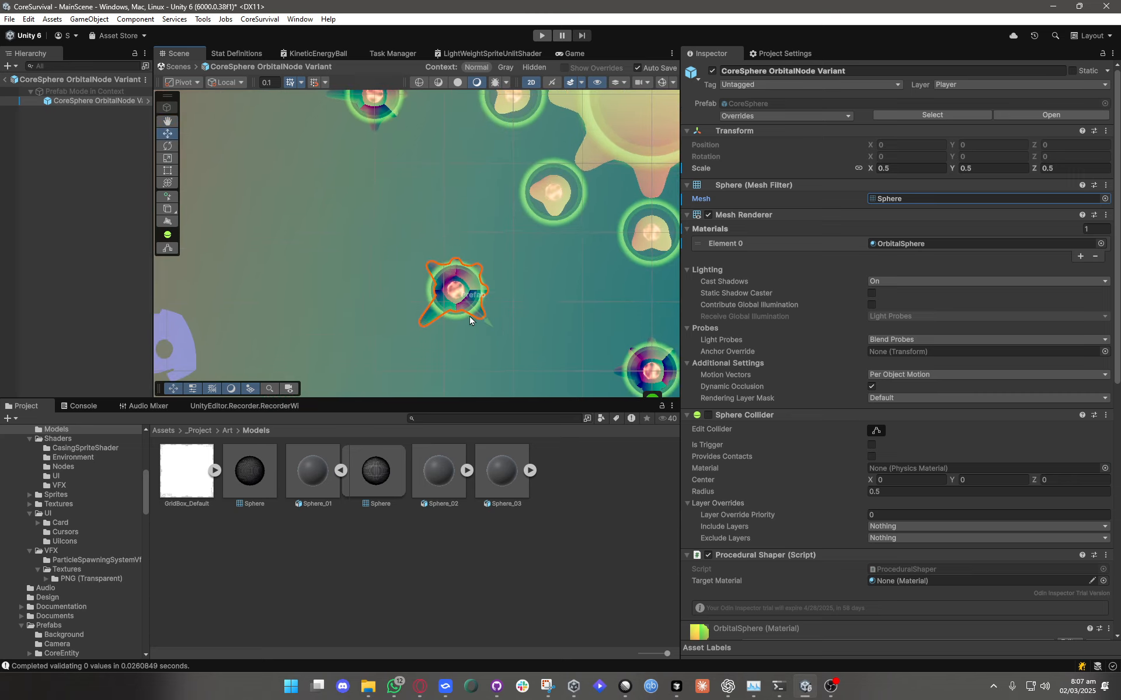
# Assign the Sphere mesh beside Cube to the CoreSphere OrbitalNode Variant prefab and compare it with the surrounding nodes.
pyautogui.click(1104, 199)
pyautogui.moveTo(555, 76); pyautogui.dragTo(485, 471)
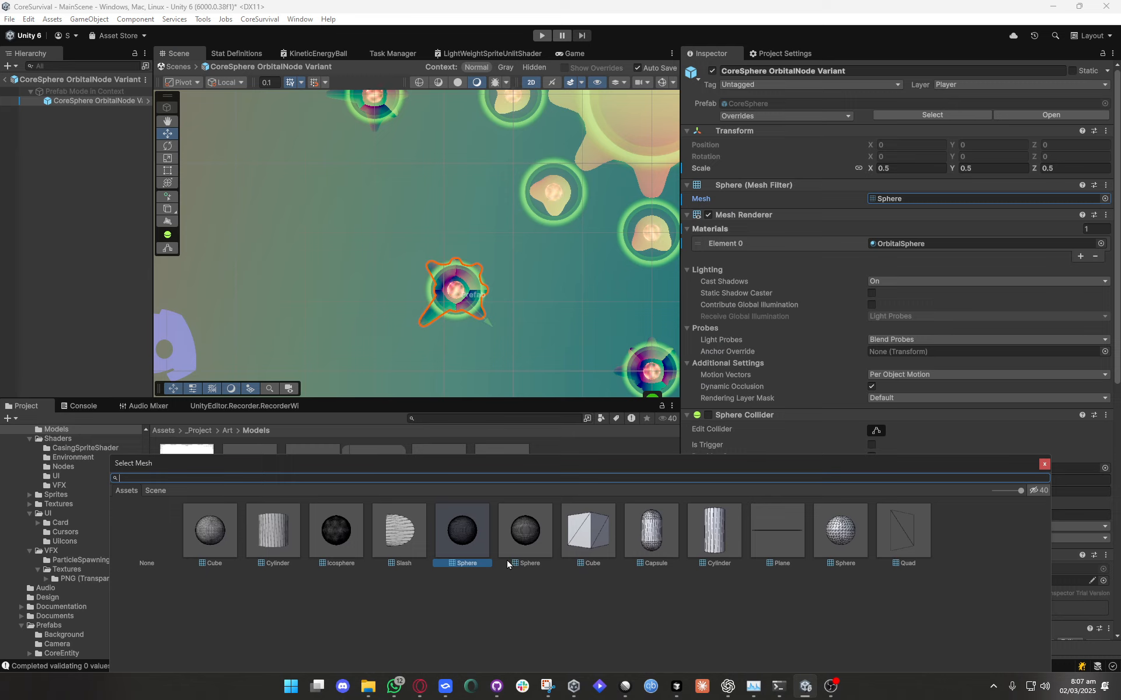
pyautogui.click(523, 533)
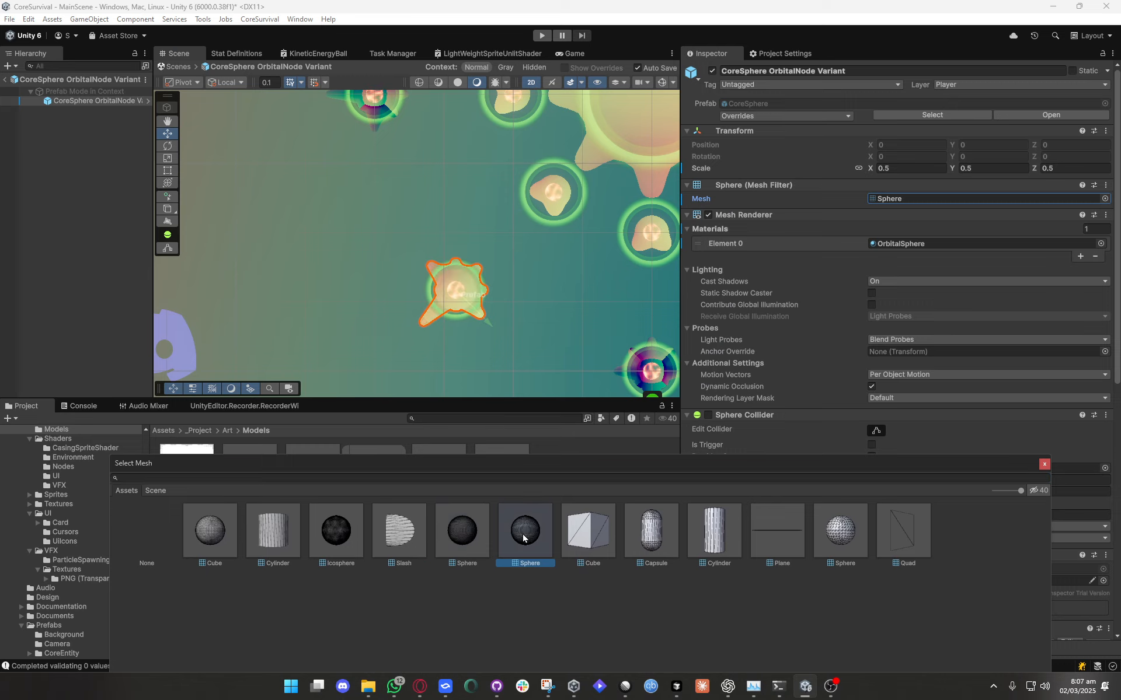
pyautogui.click(1045, 465)
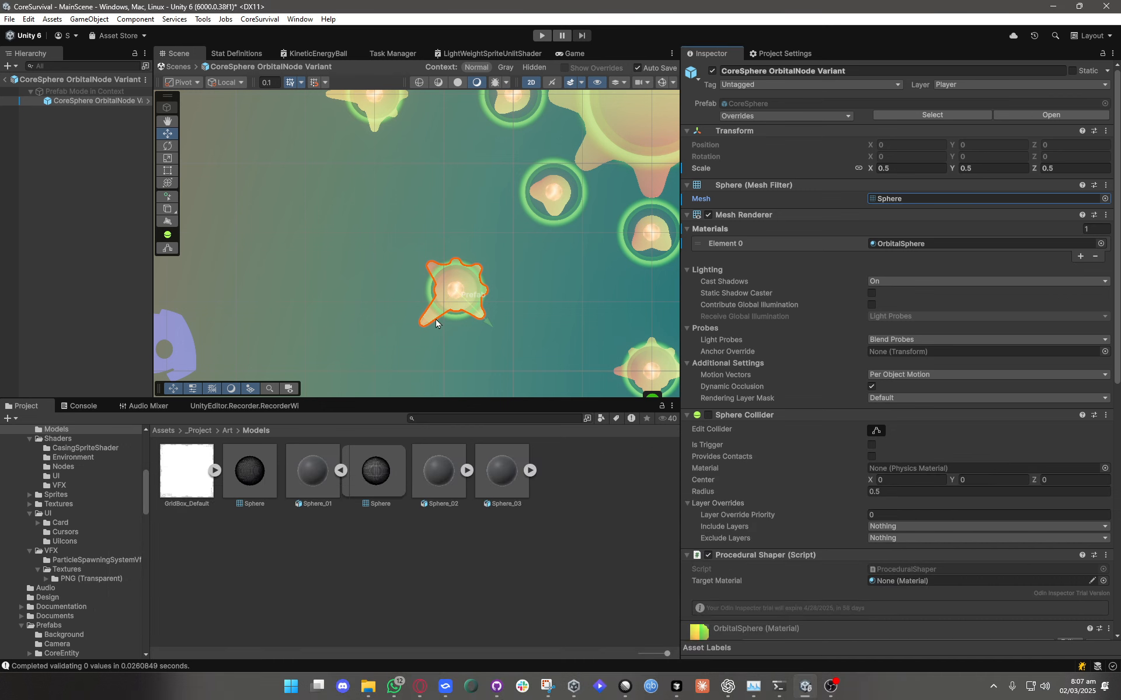
pyautogui.scroll(-6, 447, 316)
pyautogui.moveTo(458, 287); pyautogui.dragTo(359, 306, button='middle')
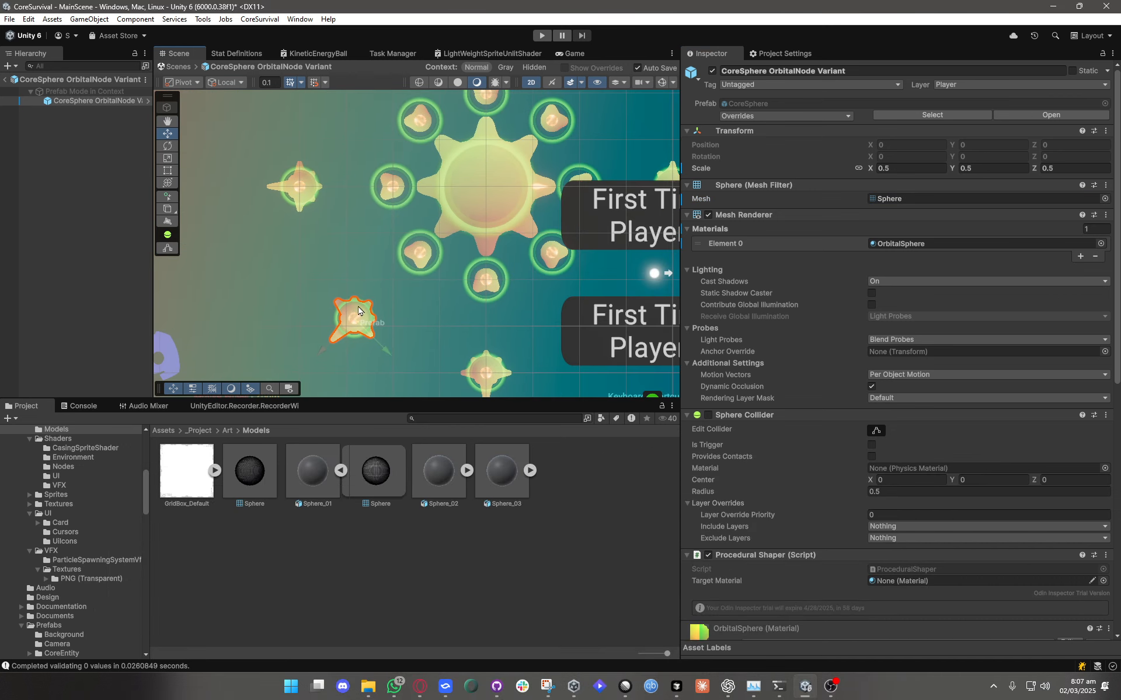
# Leave prefab mode for MainScene and take a brief look at the Game view before returning to the scene.
pyautogui.click(84, 188)
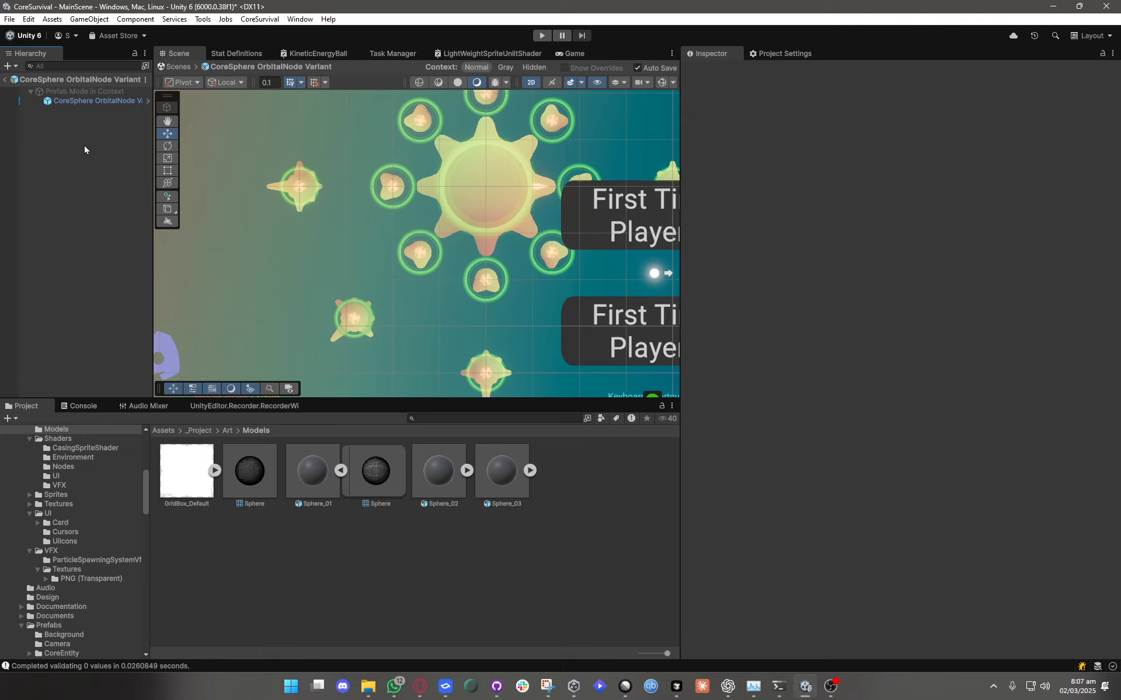
pyautogui.click(5, 80)
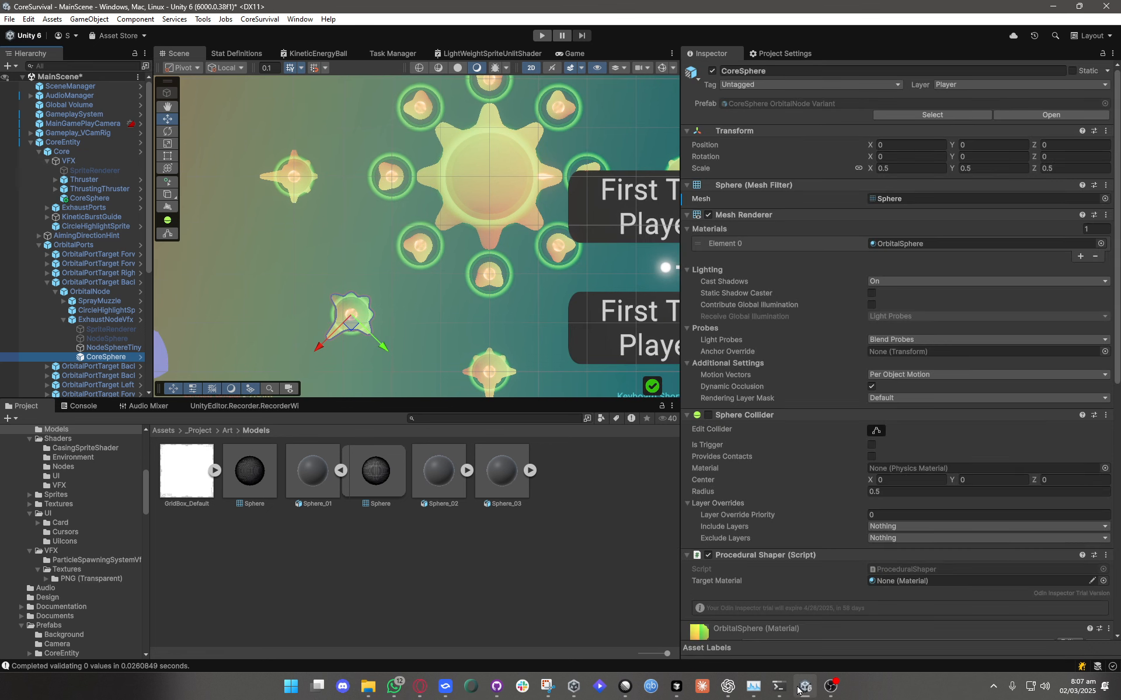
pyautogui.click(481, 54)
pyautogui.click(575, 54)
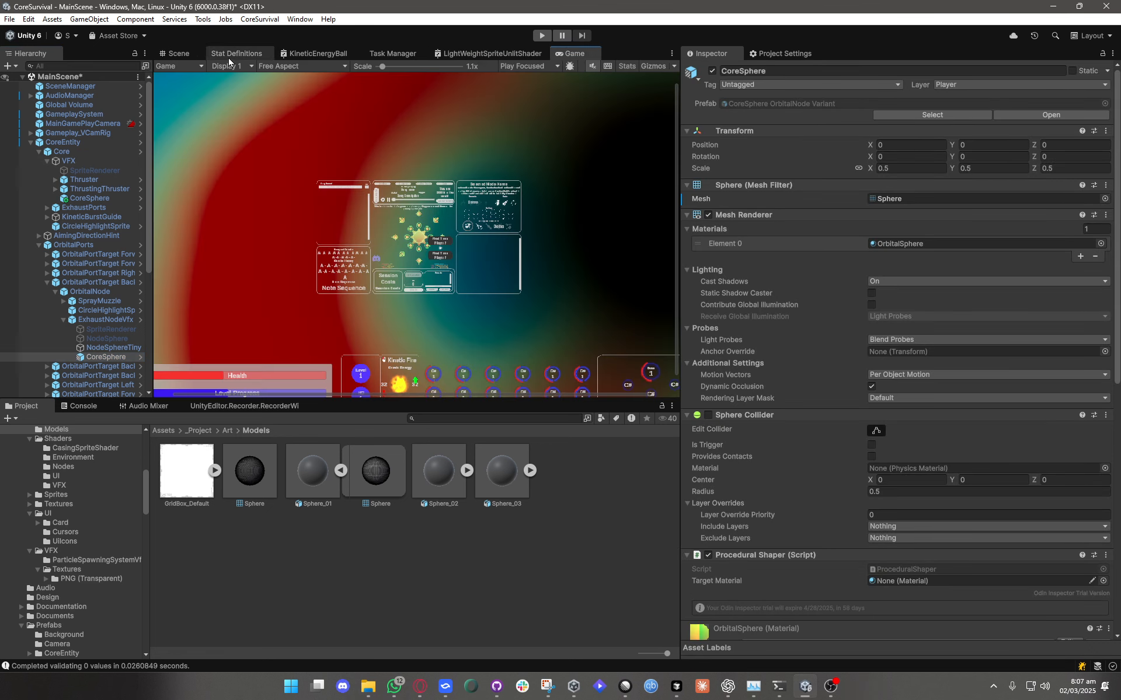
pyautogui.click(179, 54)
# Open the CoreSphere shader graph from the orbital CoreSphere's OrbitalSphere material and maximise its window.
pyautogui.click(111, 357)
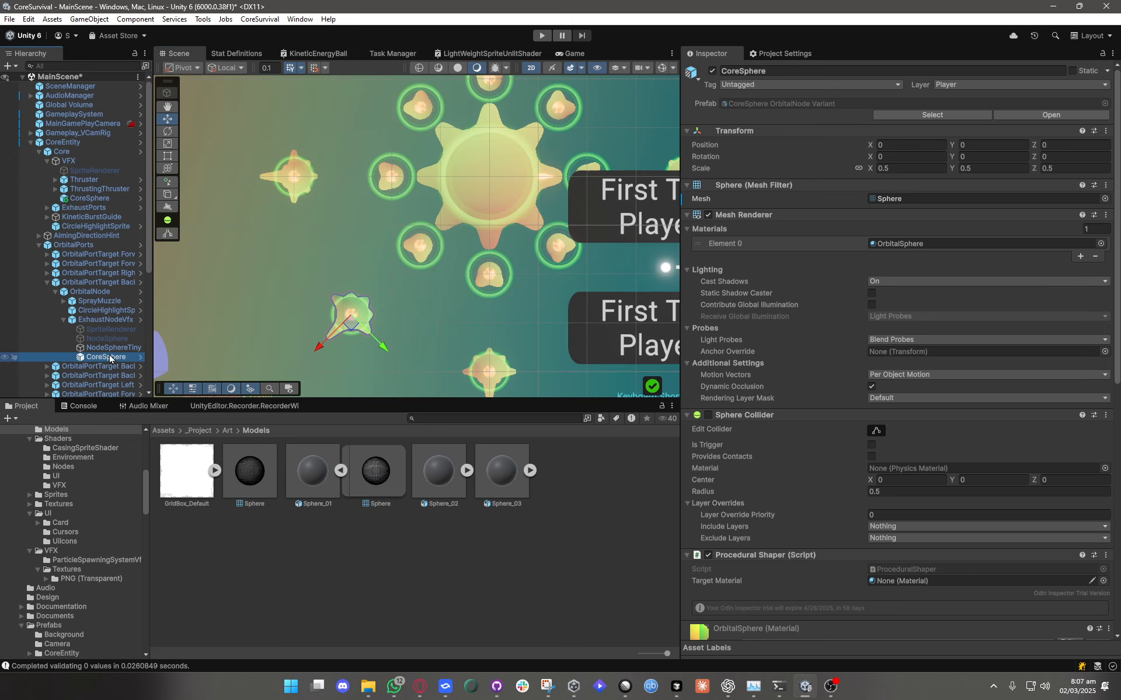
pyautogui.scroll(-4, 963, 596)
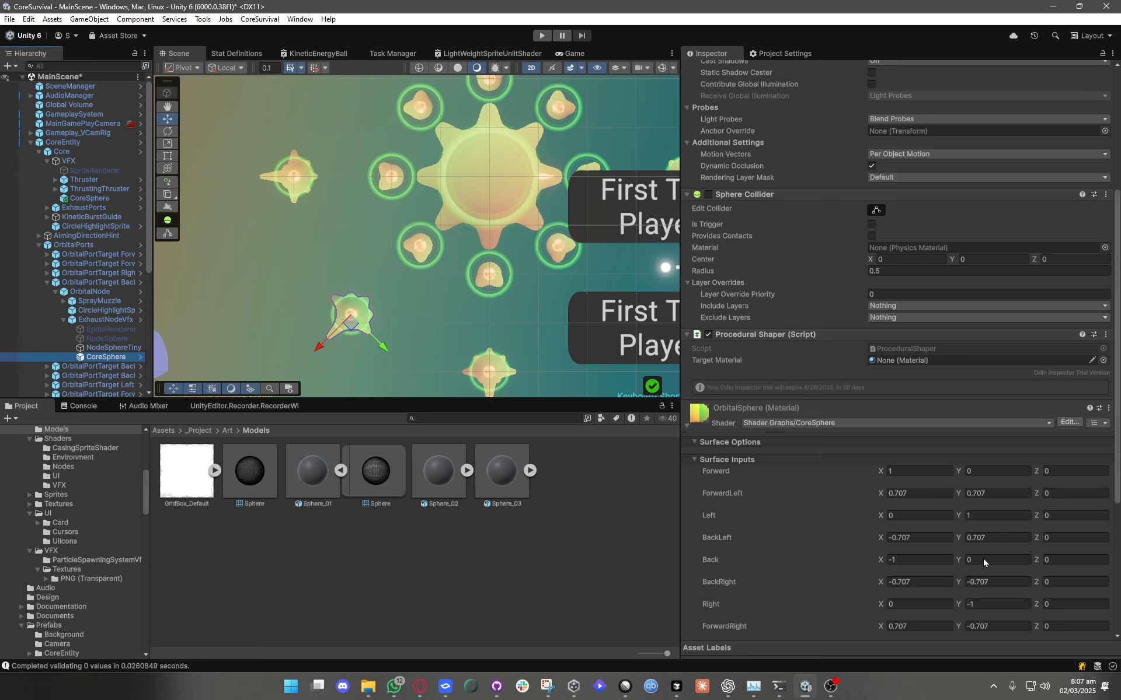
pyautogui.click(1069, 423)
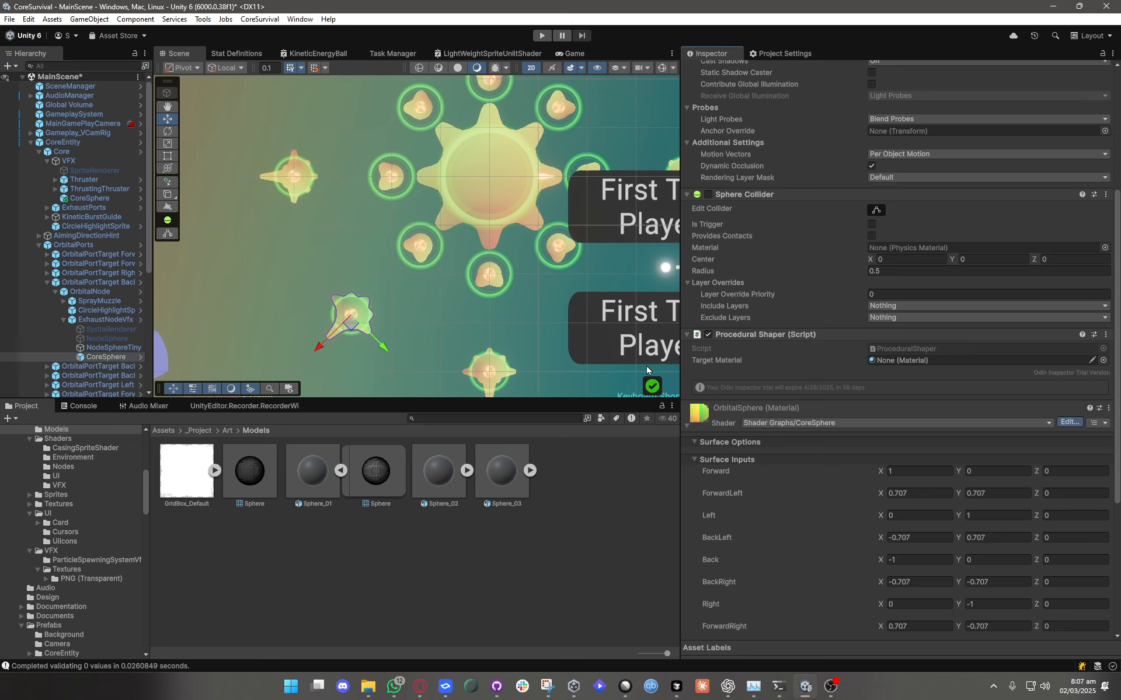
pyautogui.moveTo(619, 57); pyautogui.dragTo(411, 267)
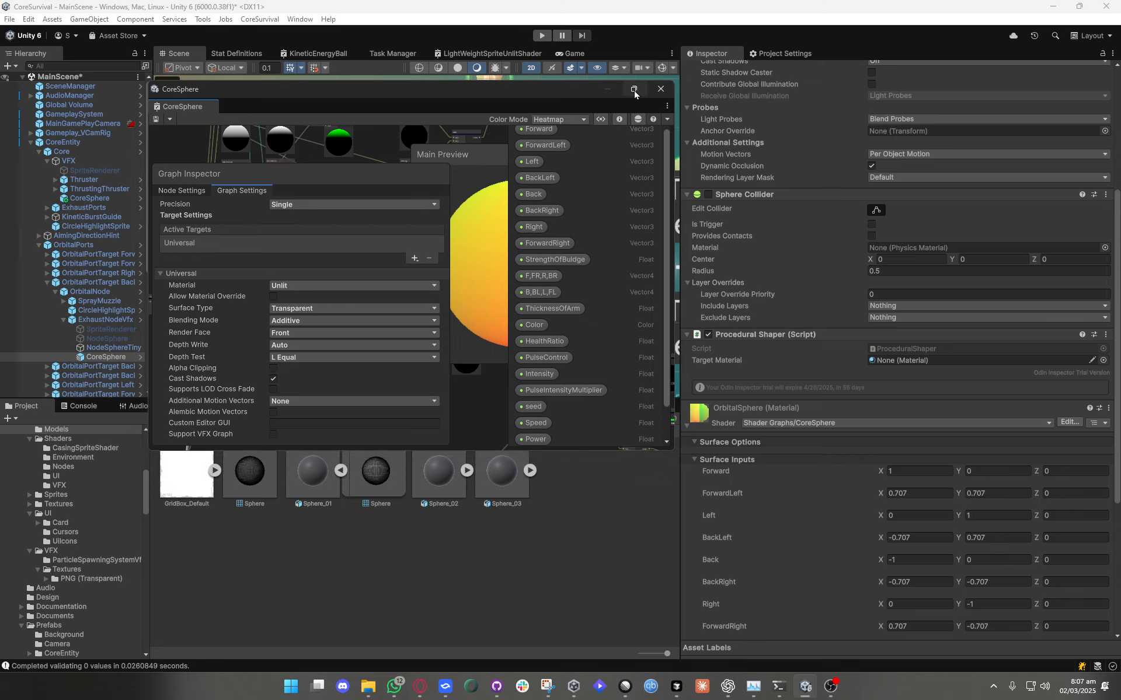
pyautogui.click(633, 89)
# Delete the UV node that feeds the Fragment's Base Color.
pyautogui.scroll(3, 603, 418)
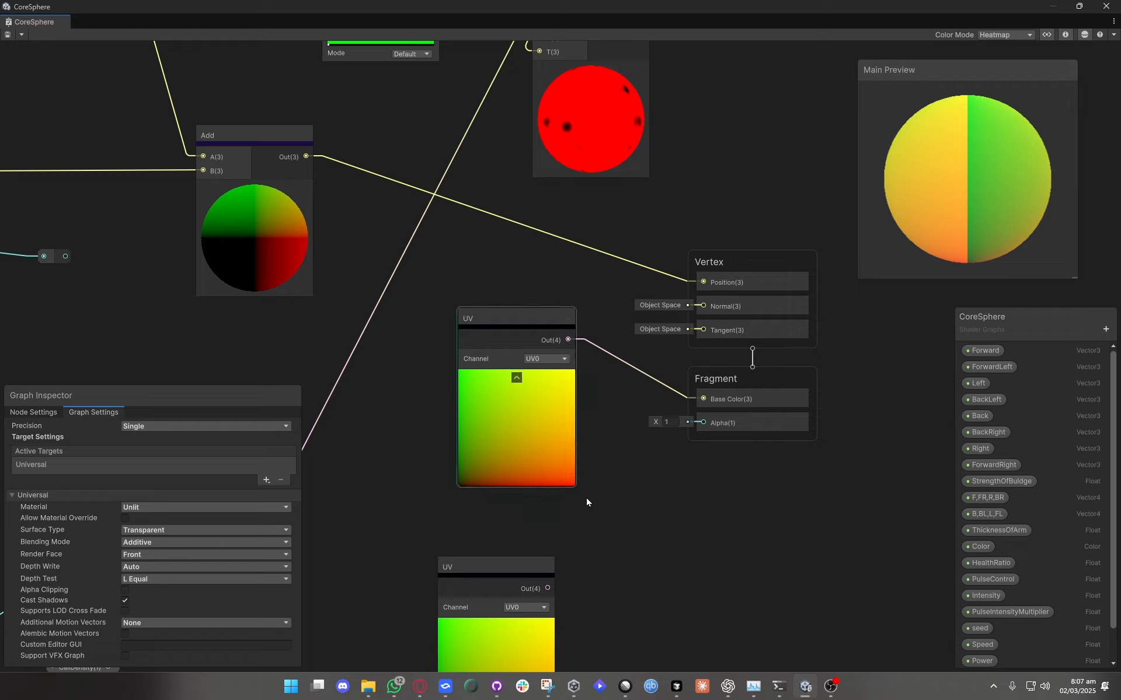
pyautogui.moveTo(586, 500); pyautogui.dragTo(680, 388, button='middle')
pyautogui.click(590, 314)
pyautogui.press('Delete')
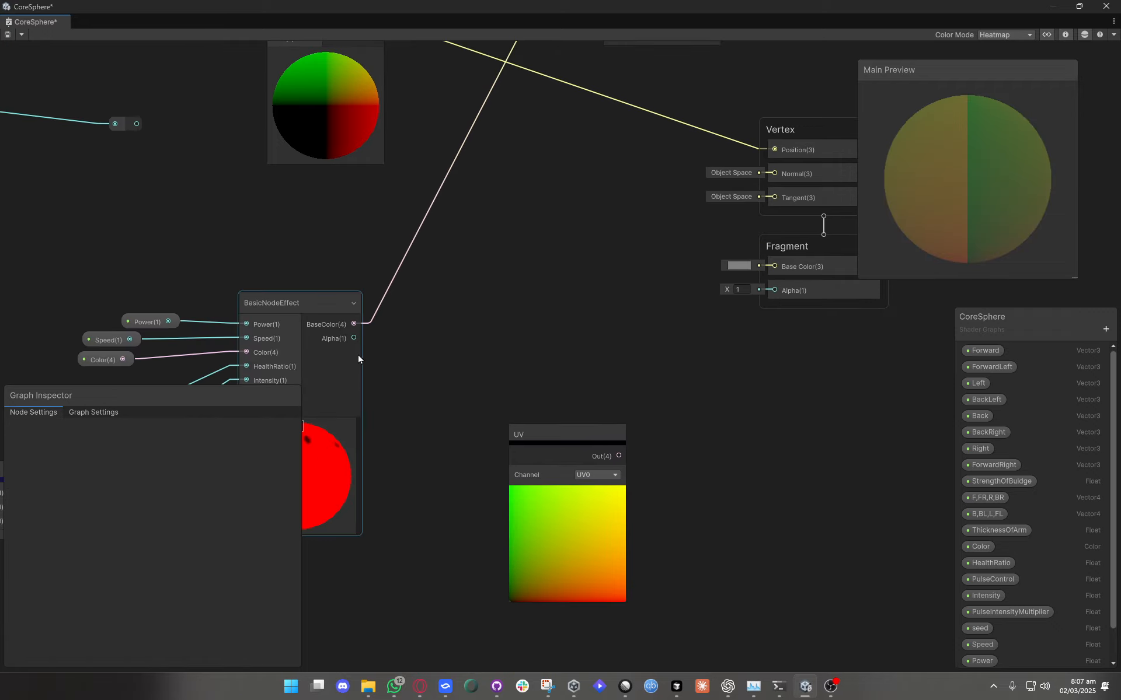
# Connect BasicNodeEffect's BaseColor and Alpha outputs to the Fragment's Base Color and Alpha, save the graph and reveal the scene behind it.
pyautogui.moveTo(353, 324); pyautogui.dragTo(781, 267)
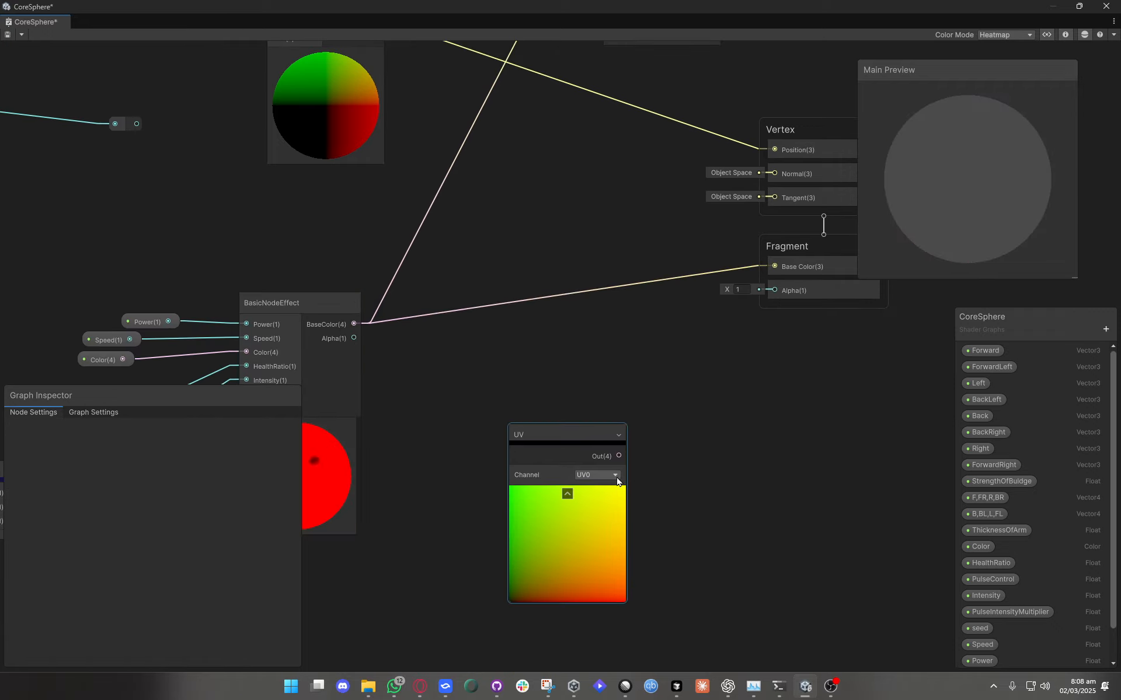
pyautogui.moveTo(354, 338); pyautogui.dragTo(766, 291)
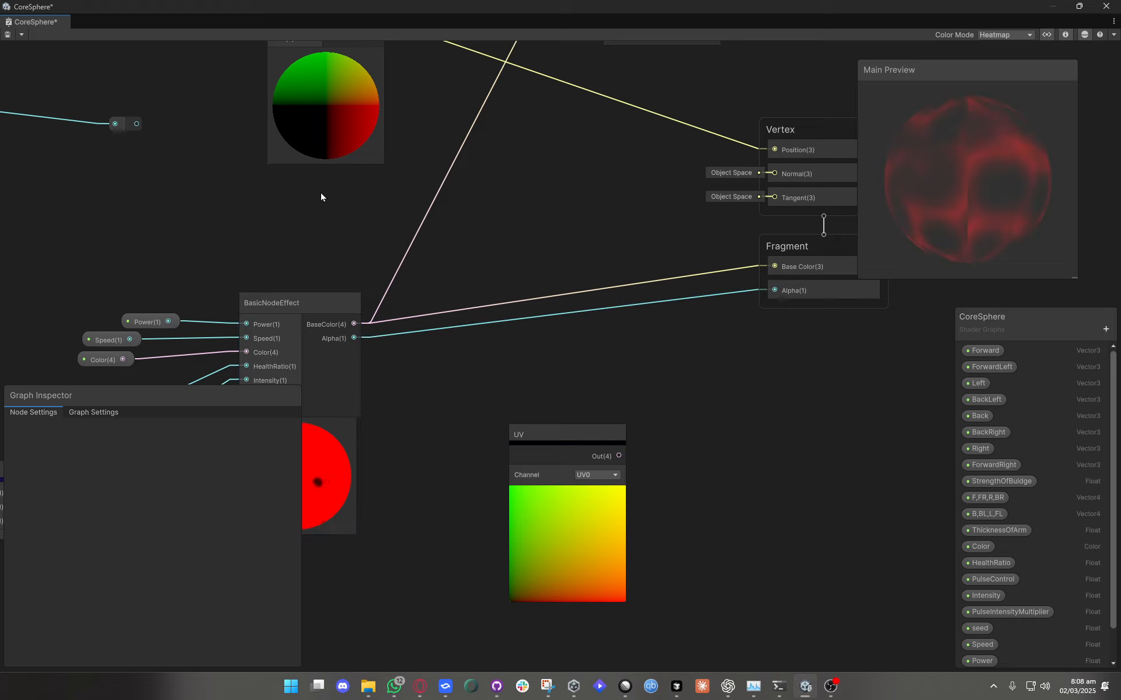
pyautogui.click(7, 34)
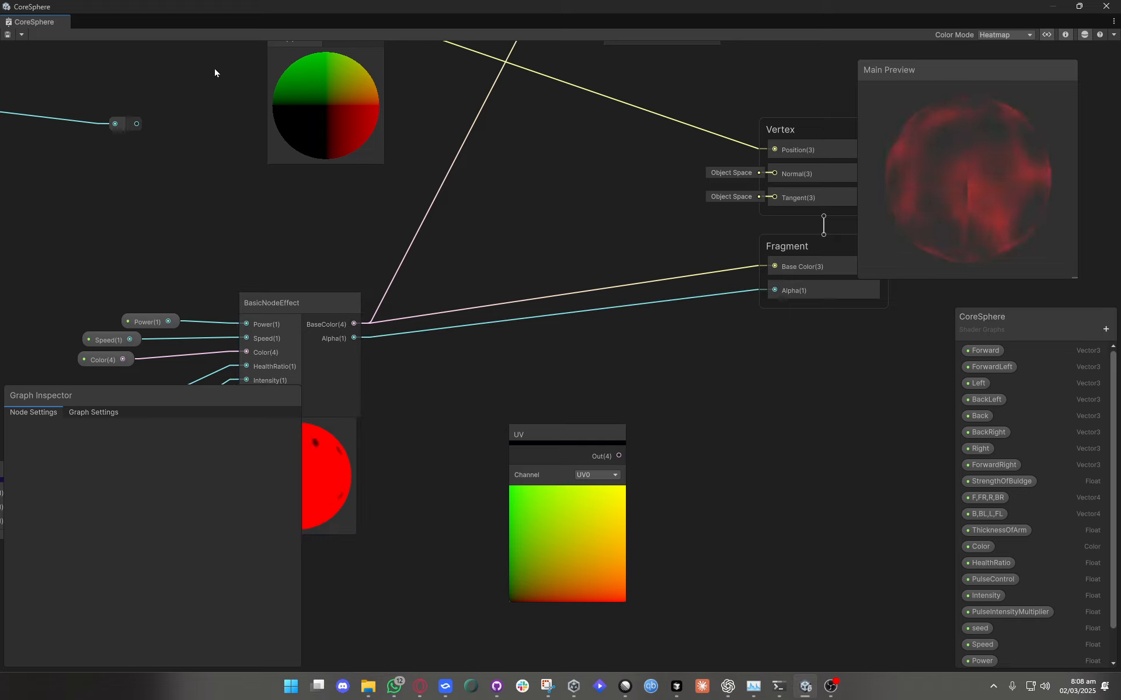
pyautogui.moveTo(318, 10); pyautogui.dragTo(434, 192)
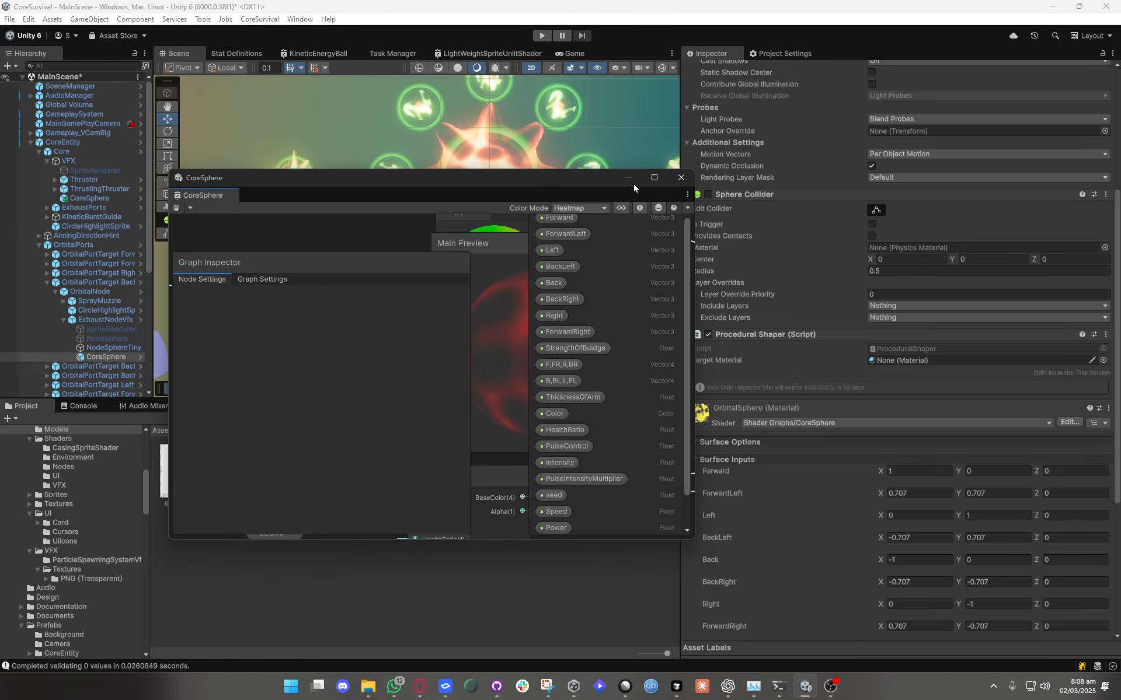
# Maximise the graph window again, then move and enlarge the Main Preview.
pyautogui.click(657, 183)
pyautogui.moveTo(421, 347); pyautogui.dragTo(799, 437, button='middle')
pyautogui.scroll(11, 439, 413)
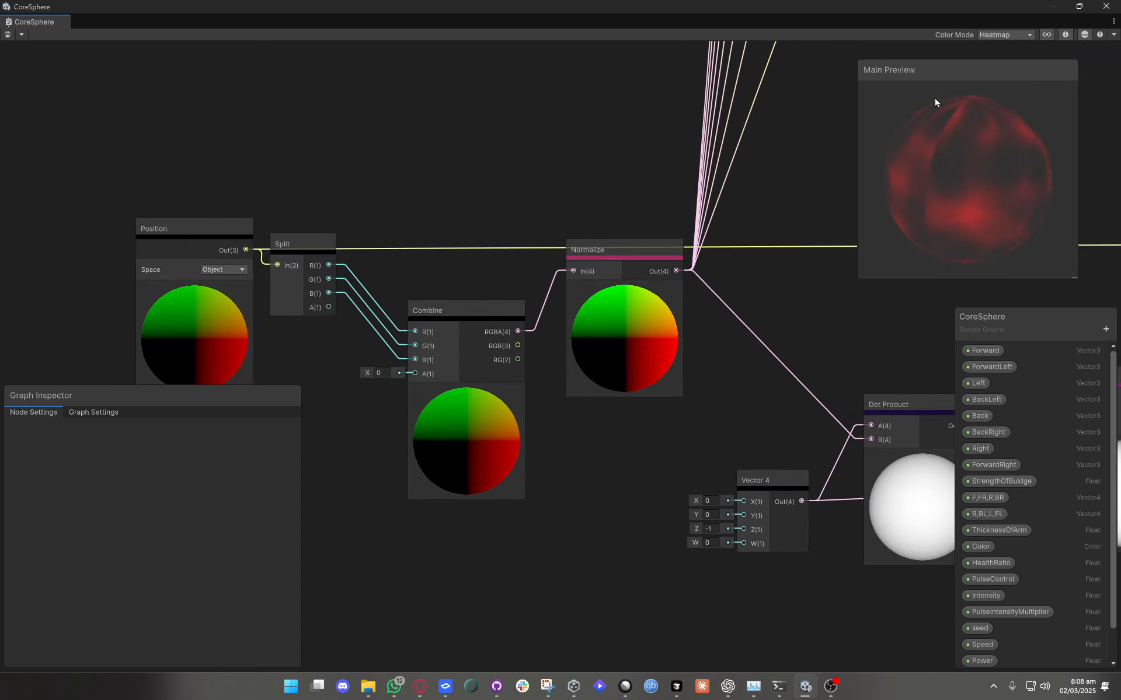
pyautogui.moveTo(934, 99); pyautogui.dragTo(807, 90)
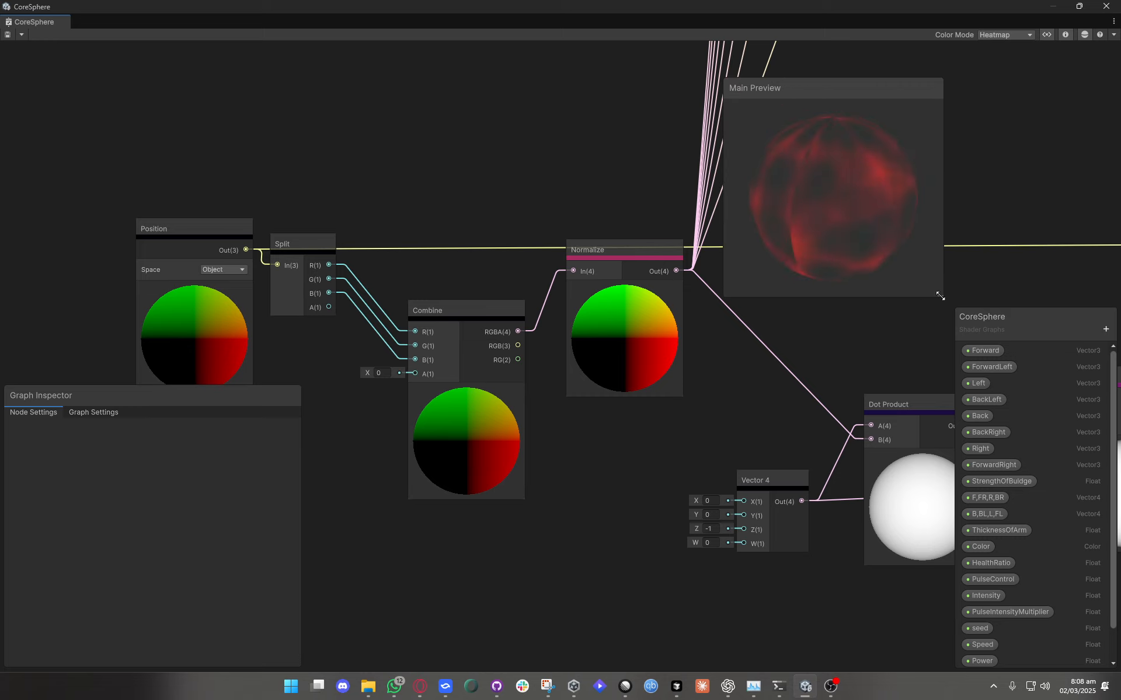
pyautogui.moveTo(940, 297); pyautogui.dragTo(1084, 423)
# Remove the connections from BasicNodeEffect to the Fragment's Alpha and Base Color.
pyautogui.scroll(-7, 691, 484)
pyautogui.moveTo(720, 518); pyautogui.dragTo(95, 388, button='middle')
pyautogui.moveTo(906, 452)
pyautogui.mouseDown(button='middle')
pyautogui.moveTo(624, 441)
pyautogui.moveTo(565, 425)
pyautogui.mouseUp(button='middle')
pyautogui.scroll(6, 554, 366)
pyautogui.click(511, 330)
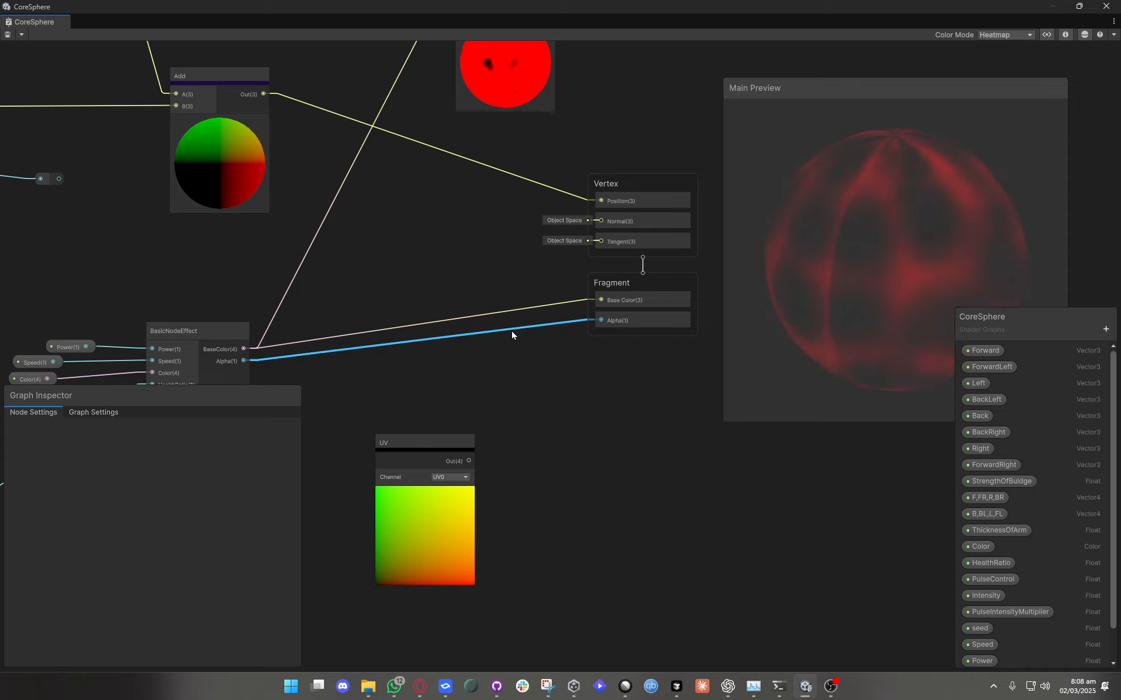
pyautogui.press('Delete')
pyautogui.click(481, 316)
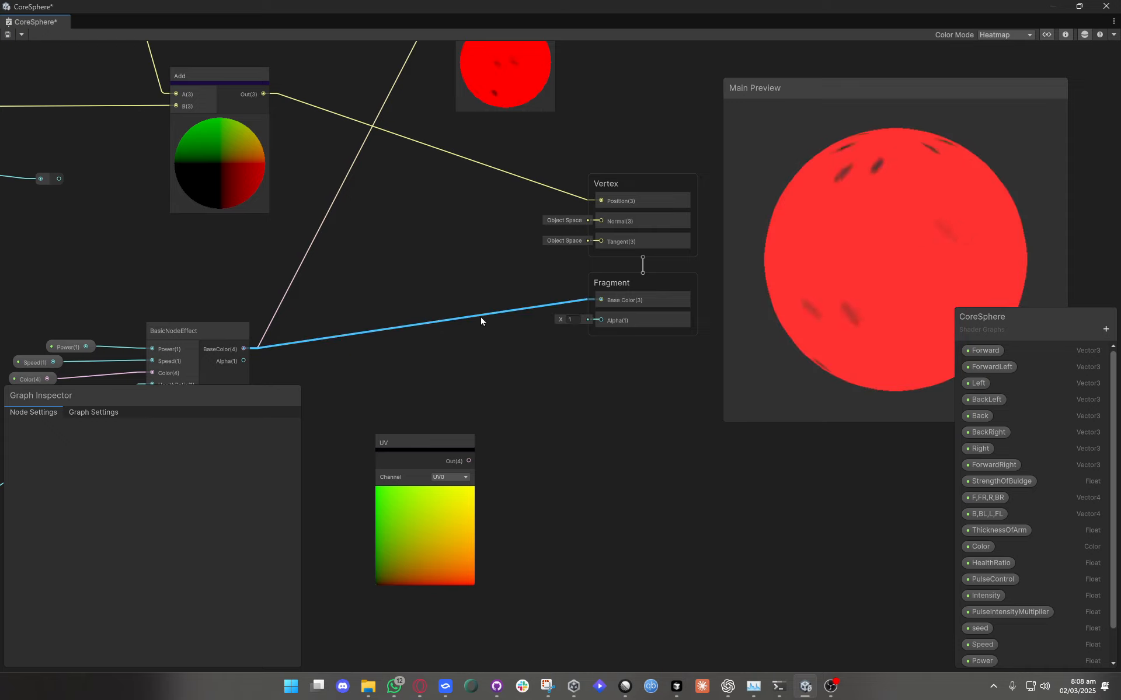
pyautogui.press('Delete')
# Create a UV node, connect its output to the Fragment's Base Color and place it above the existing UV node.
pyautogui.moveTo(390, 348); pyautogui.dragTo(441, 350, button='middle')
pyautogui.rightClick(442, 320)
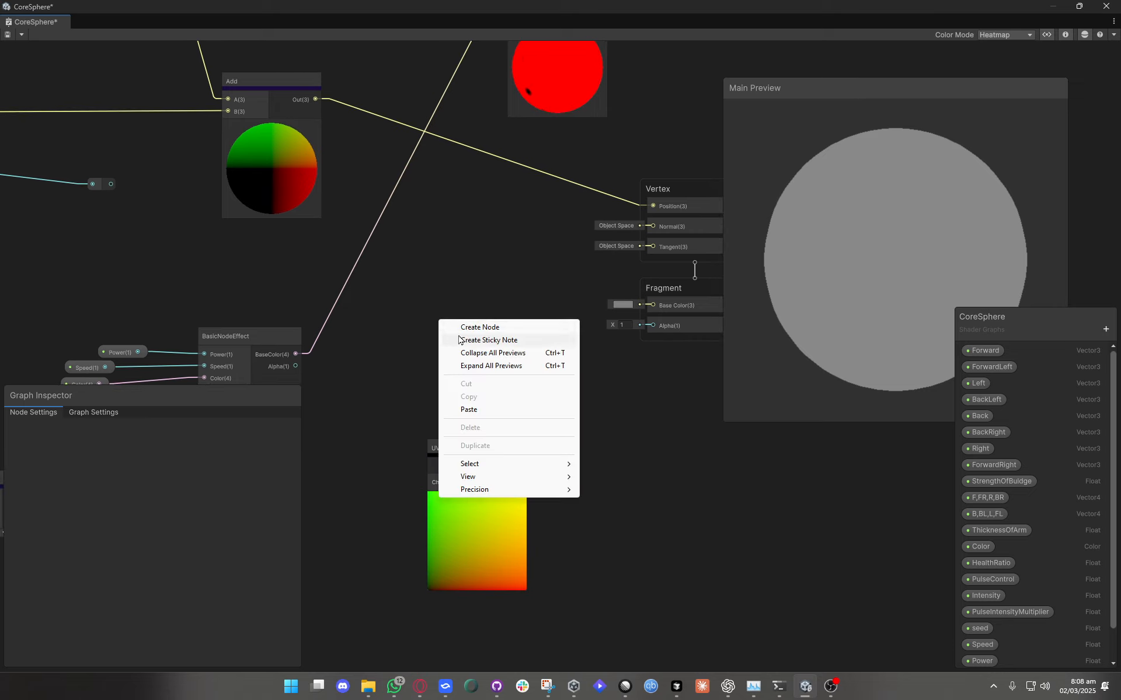
pyautogui.click(475, 328)
pyautogui.write('uv')
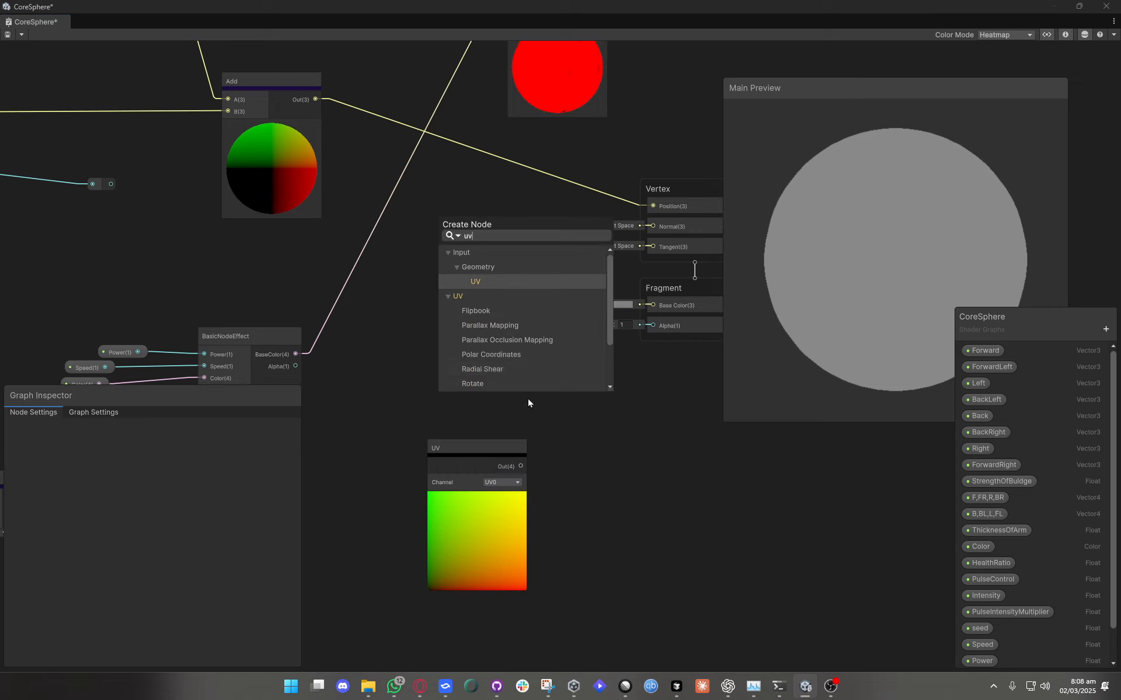
pyautogui.click(488, 281)
pyautogui.moveTo(533, 363); pyautogui.dragTo(648, 306)
pyautogui.moveTo(477, 345); pyautogui.dragTo(458, 274)
pyautogui.moveTo(851, 243); pyautogui.dragTo(511, 327)
# Move the Position node farther from the Split node and check its Space options, keeping Object.
pyautogui.scroll(-9, 513, 380)
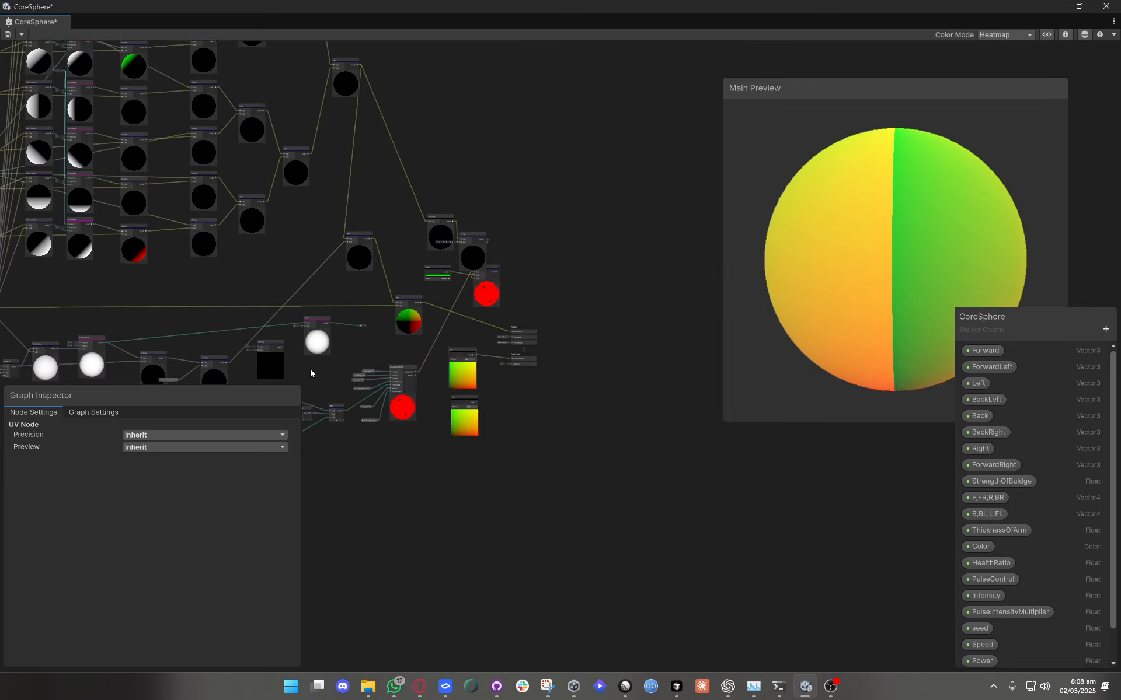
pyautogui.moveTo(310, 372); pyautogui.dragTo(799, 374, button='middle')
pyautogui.scroll(9, 399, 337)
pyautogui.scroll(2, 305, 307)
pyautogui.moveTo(415, 352); pyautogui.dragTo(515, 407, button='middle')
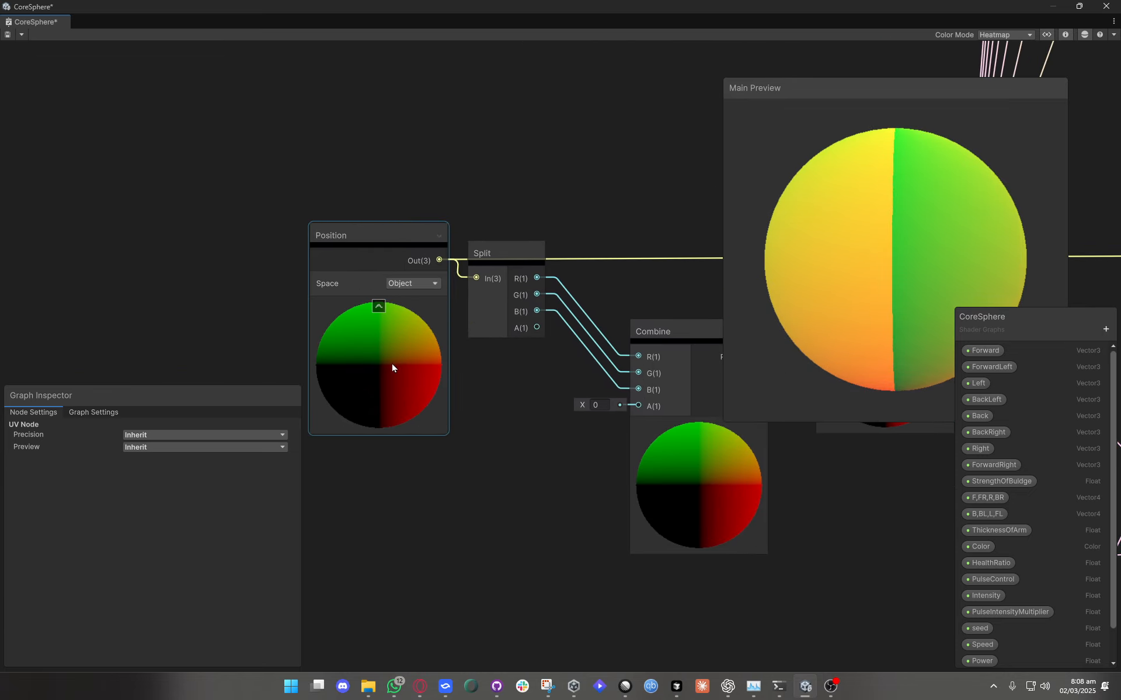
pyautogui.moveTo(391, 363); pyautogui.dragTo(350, 324)
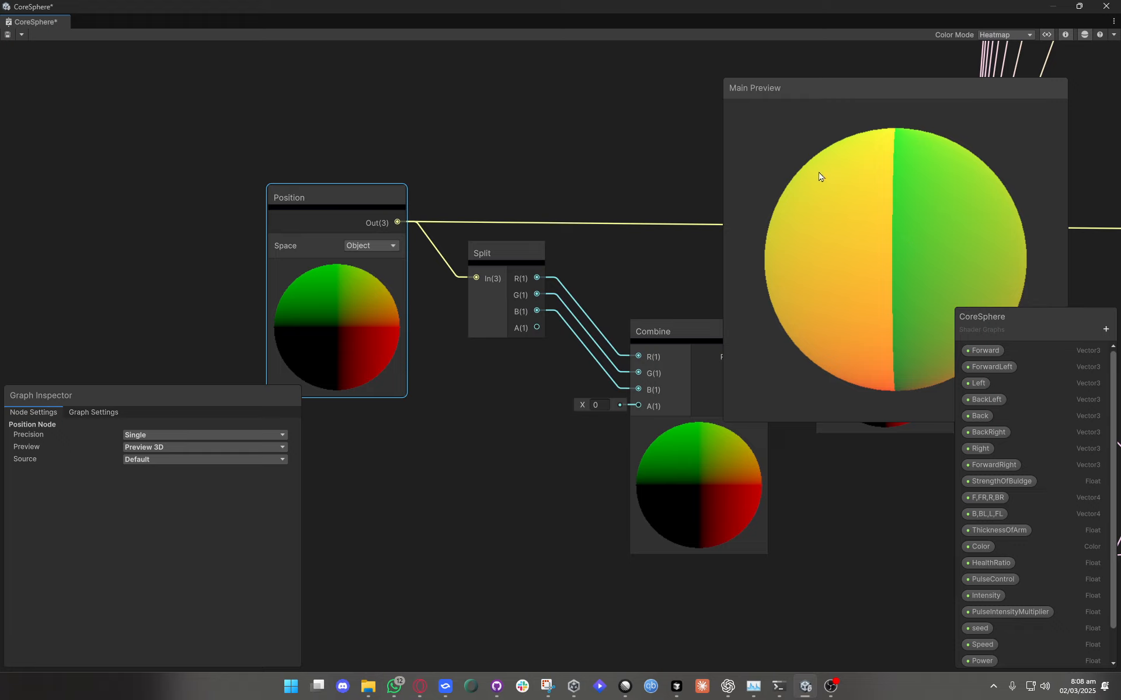
pyautogui.click(366, 246)
pyautogui.click(514, 232)
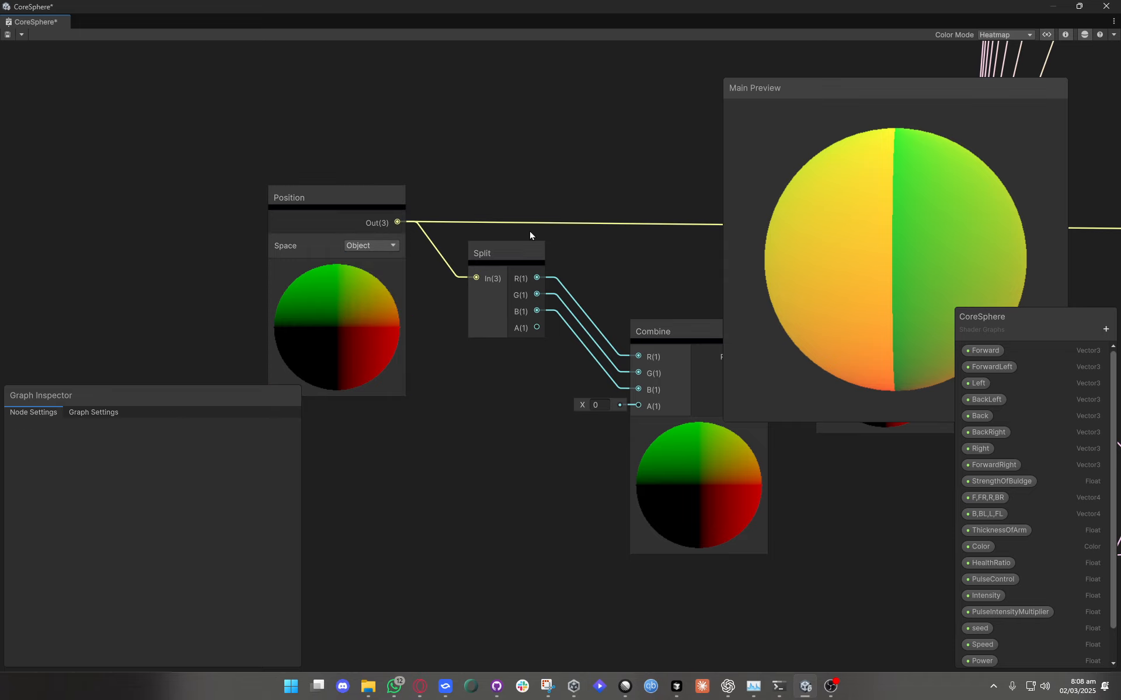
# Shift the Position node slightly closer to Split and look over the Normalize, Dot Product and Smoothstep nodes.
pyautogui.scroll(-3, 559, 321)
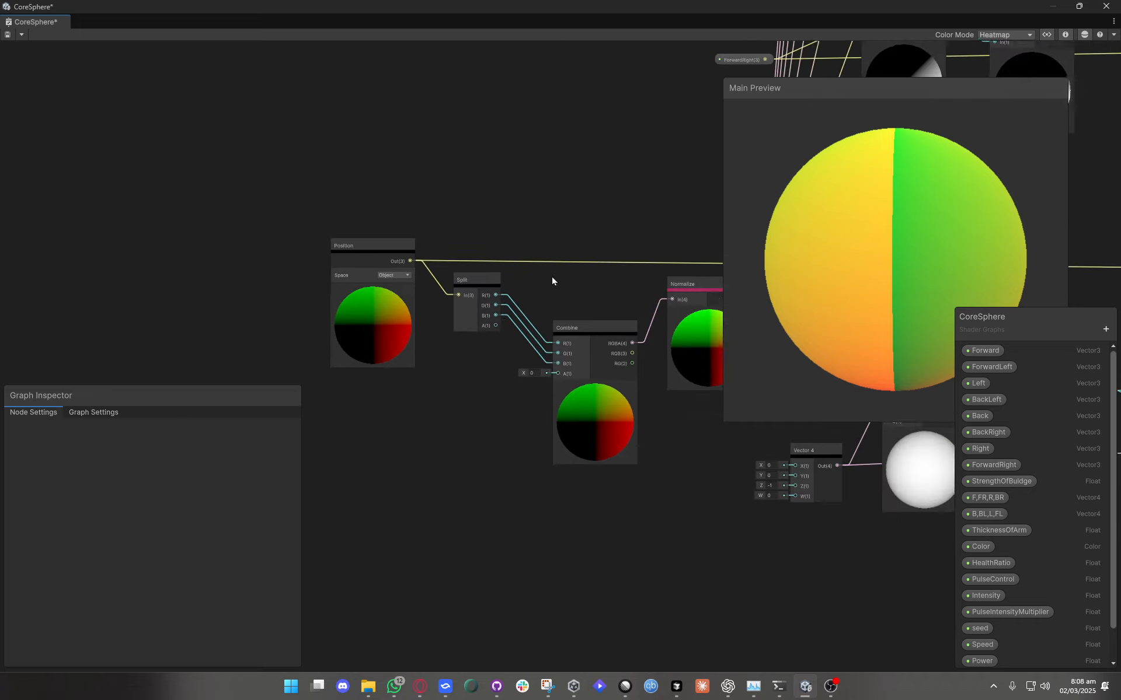
pyautogui.moveTo(552, 277); pyautogui.dragTo(531, 274, button='middle')
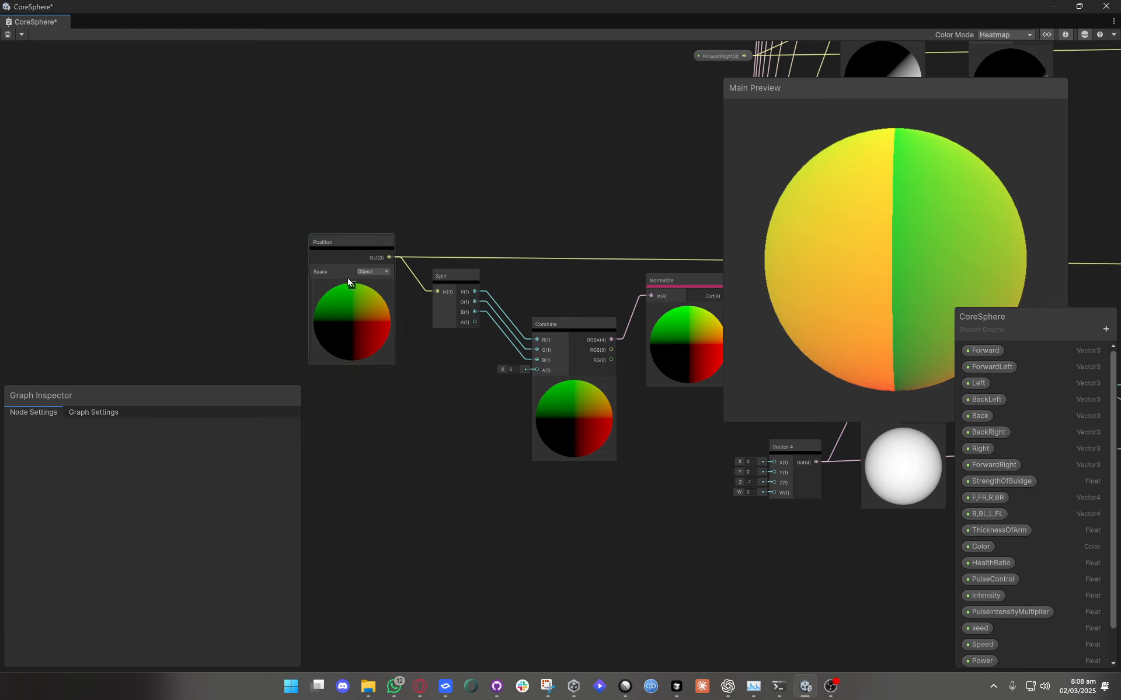
pyautogui.moveTo(352, 247)
pyautogui.mouseDown()
pyautogui.moveTo(331, 251)
pyautogui.moveTo(364, 244)
pyautogui.mouseUp()
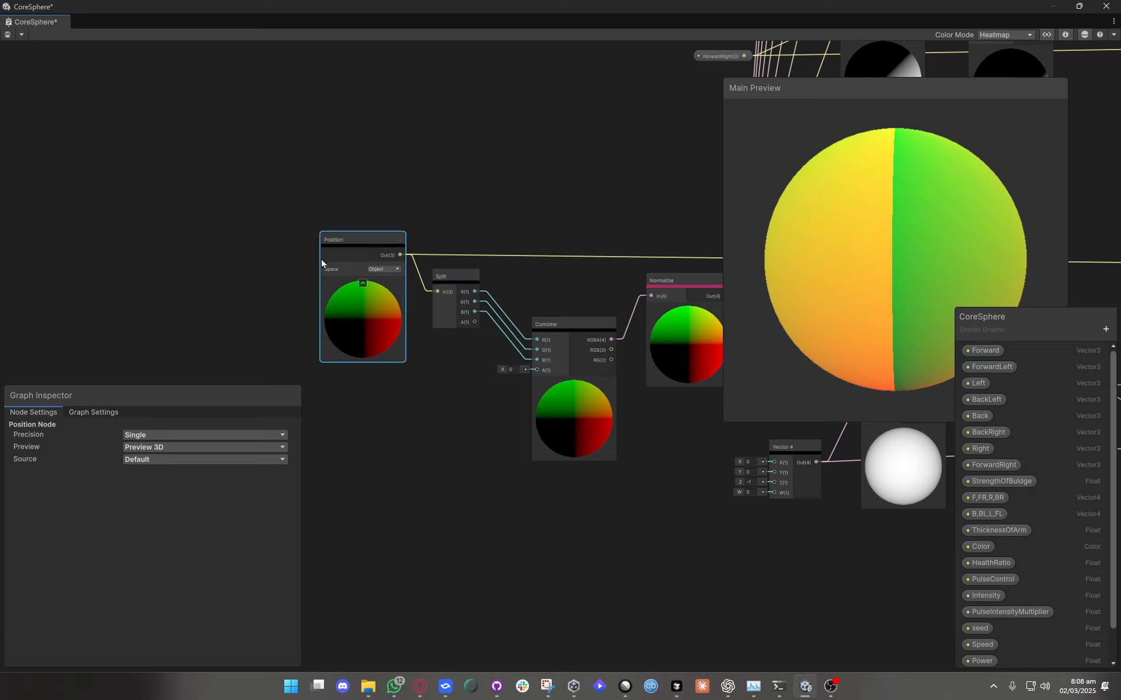
pyautogui.moveTo(668, 458); pyautogui.dragTo(231, 431, button='middle')
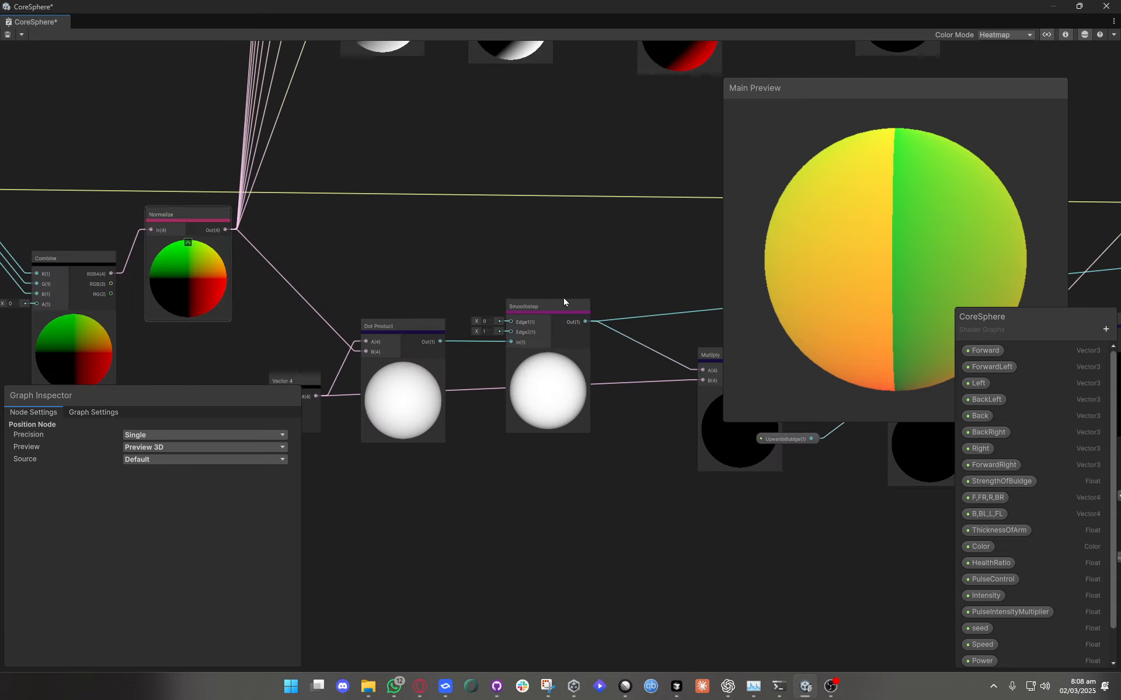
pyautogui.moveTo(234, 242); pyautogui.dragTo(539, 276, button='middle')
pyautogui.scroll(4, 467, 281)
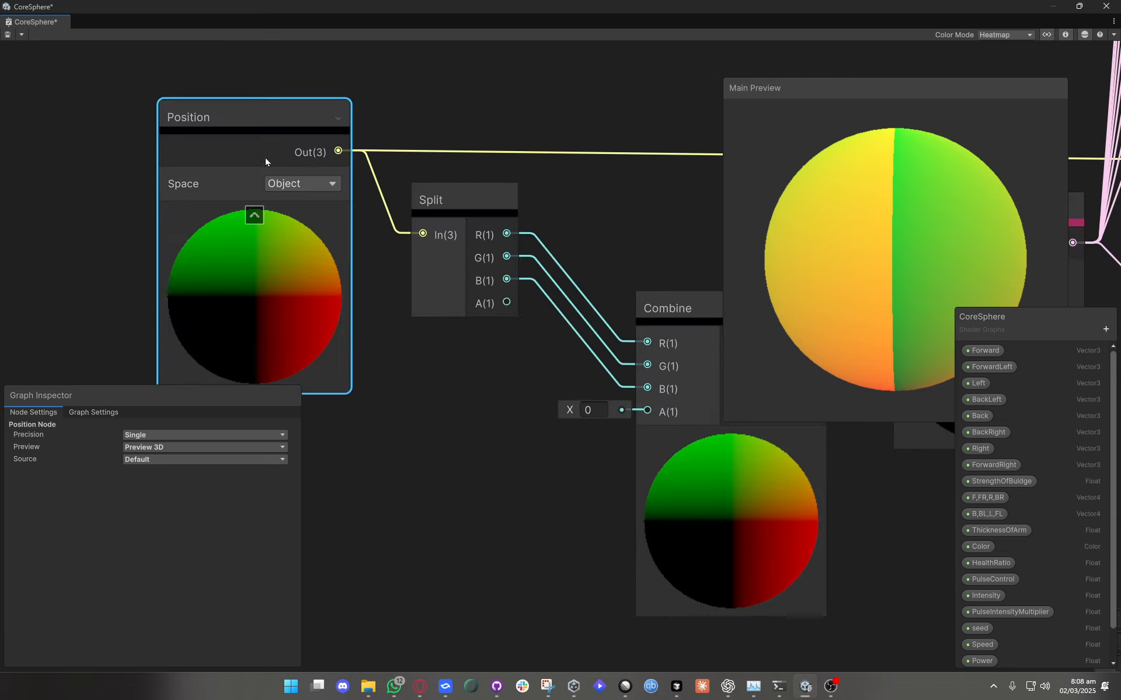
# Highlight the Split node and move the Combine node up and closer to it.
pyautogui.click(455, 198)
pyautogui.moveTo(456, 199); pyautogui.dragTo(453, 202)
pyautogui.moveTo(503, 400); pyautogui.dragTo(200, 328, button='middle')
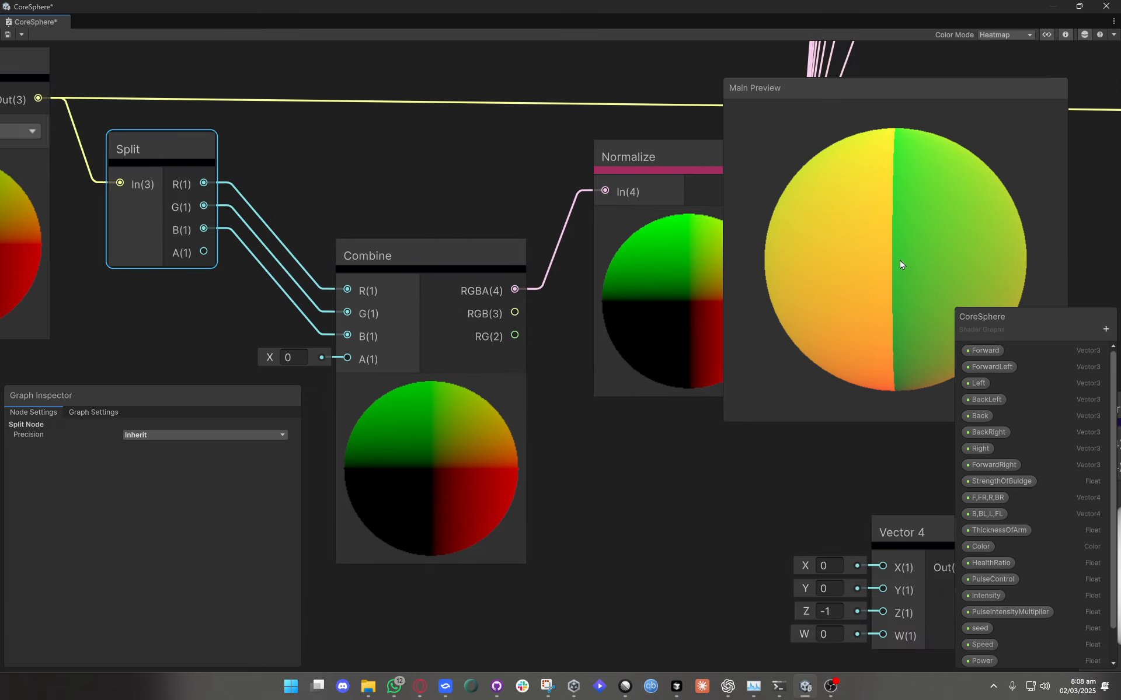
pyautogui.moveTo(401, 255); pyautogui.dragTo(383, 197)
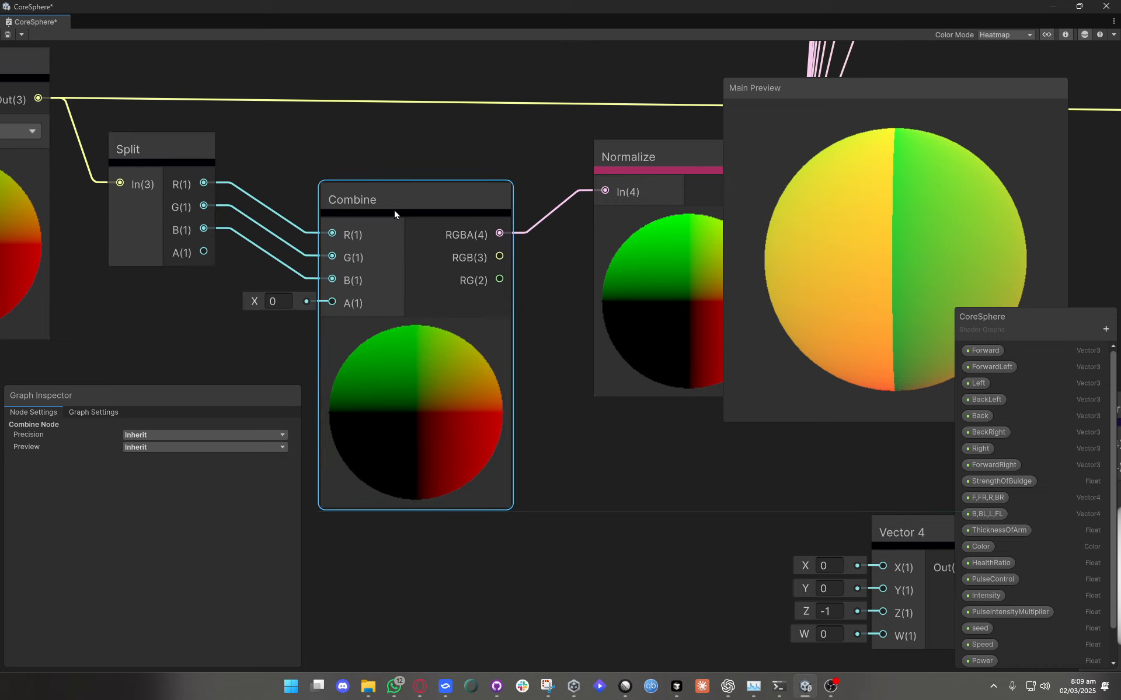
pyautogui.scroll(-3, 360, 335)
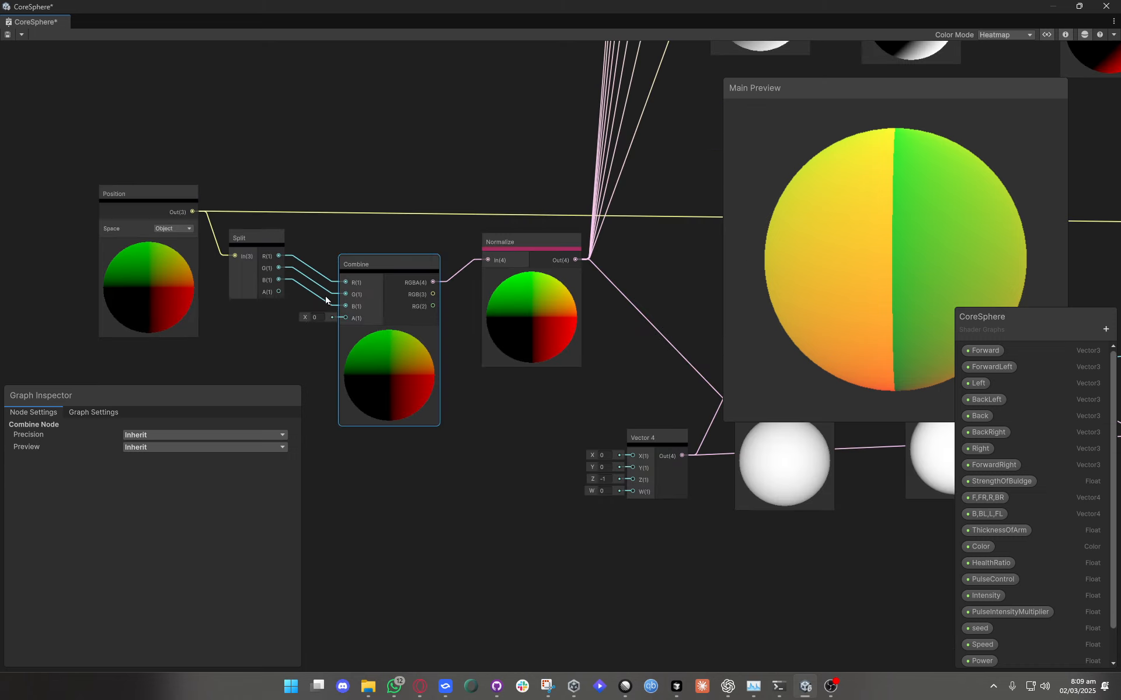
# Move the Combine node slightly down and remove the connection from Split's B output to Combine's B input.
pyautogui.moveTo(380, 358); pyautogui.dragTo(382, 363)
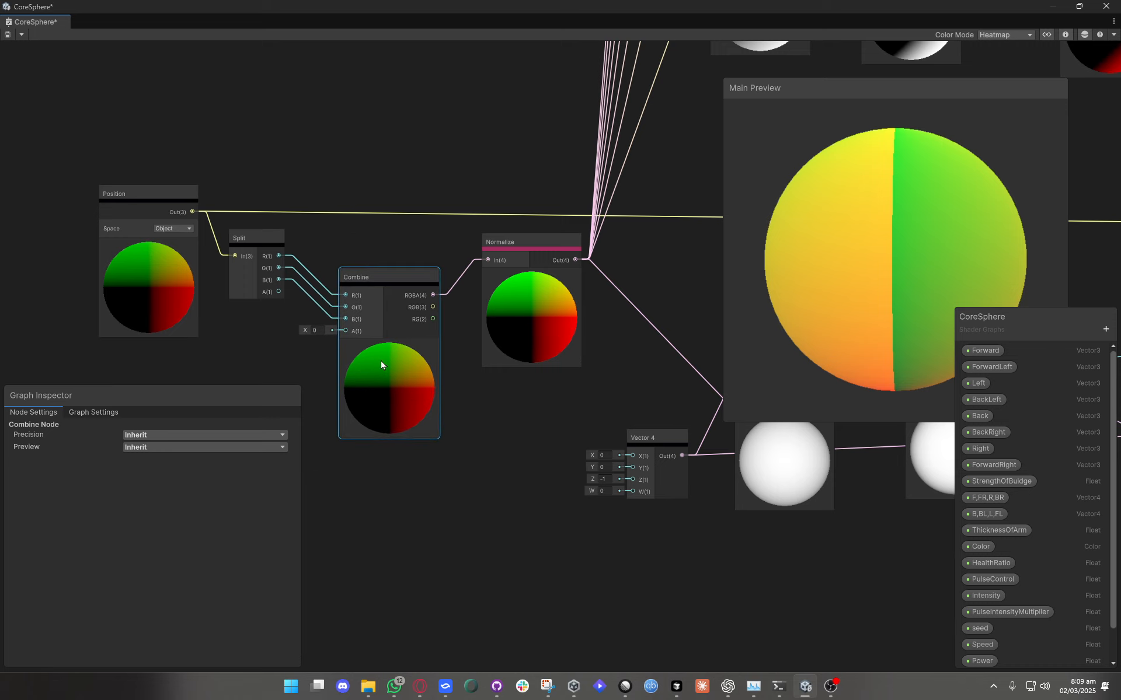
pyautogui.scroll(3, 376, 380)
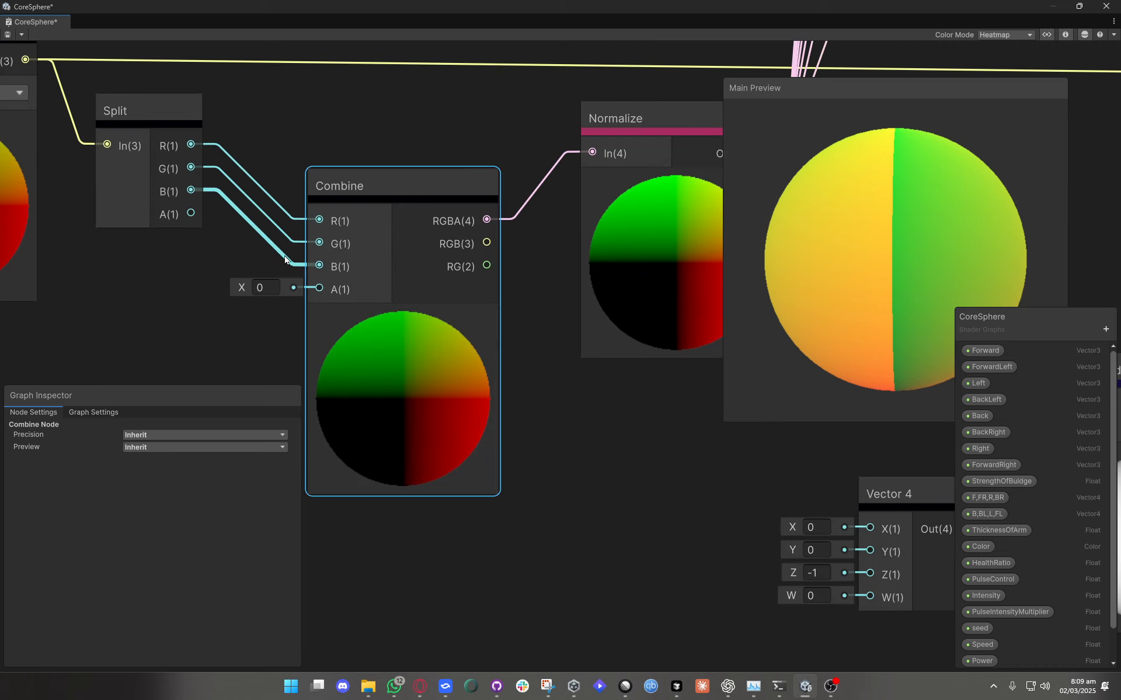
pyautogui.click(269, 244)
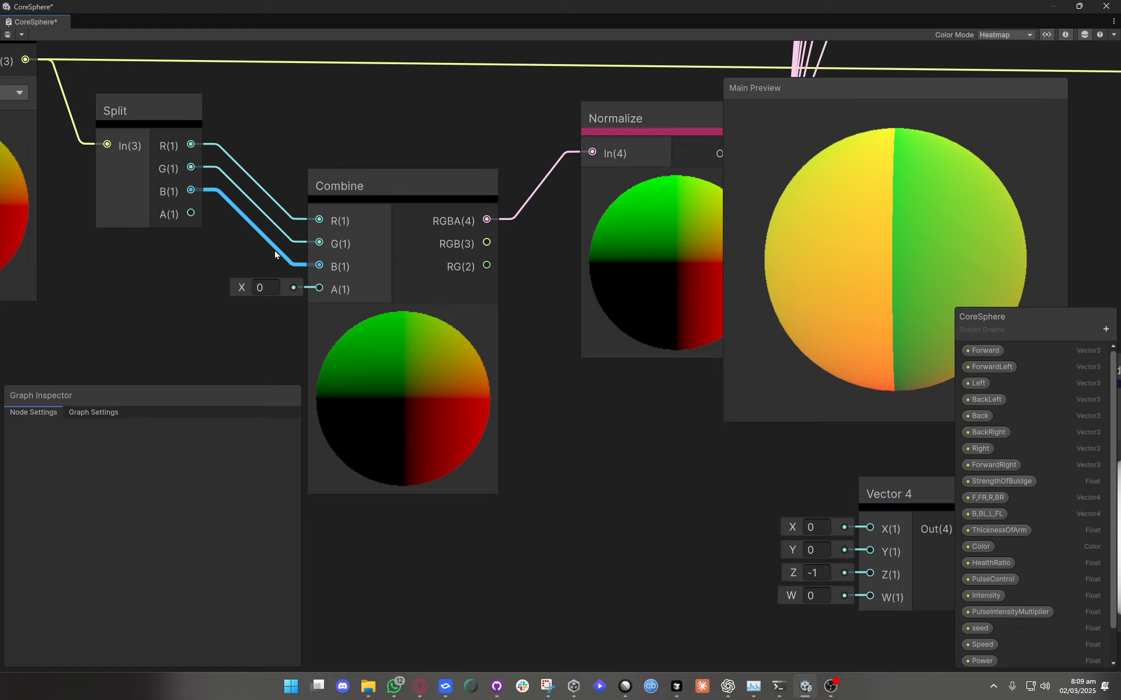
pyautogui.press('Delete')
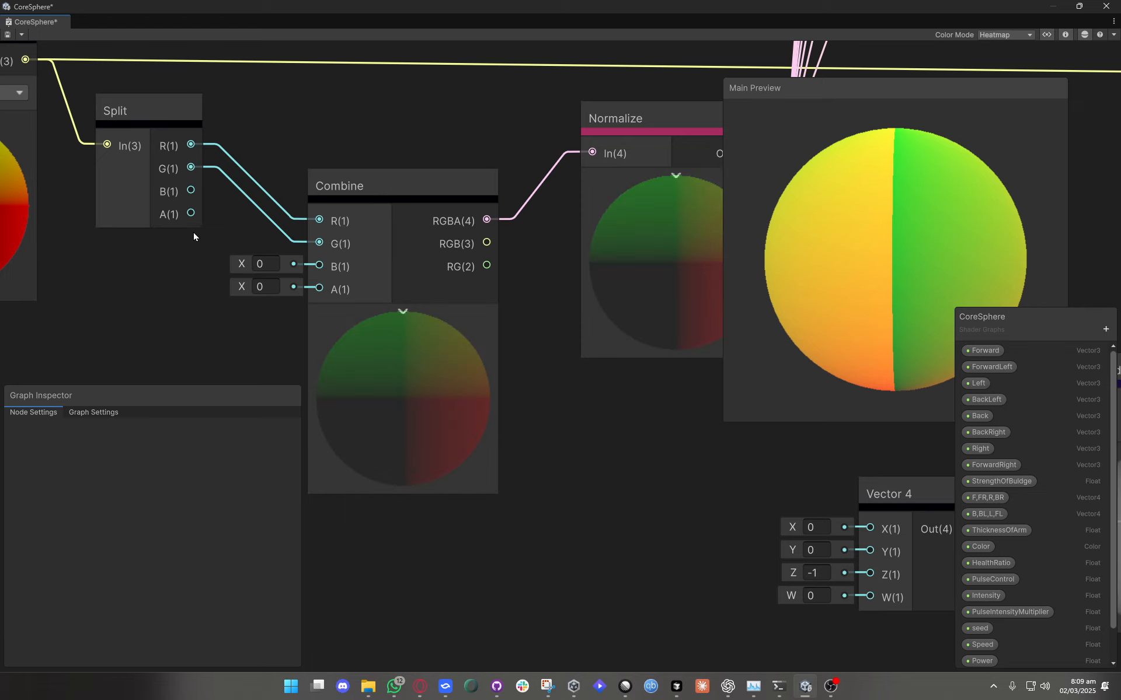
# Nudge the Combine node slightly down and reconnect Split's B output to Combine's B input.
pyautogui.click(354, 187)
pyautogui.moveTo(354, 184); pyautogui.dragTo(353, 188)
pyautogui.moveTo(190, 189); pyautogui.dragTo(316, 270)
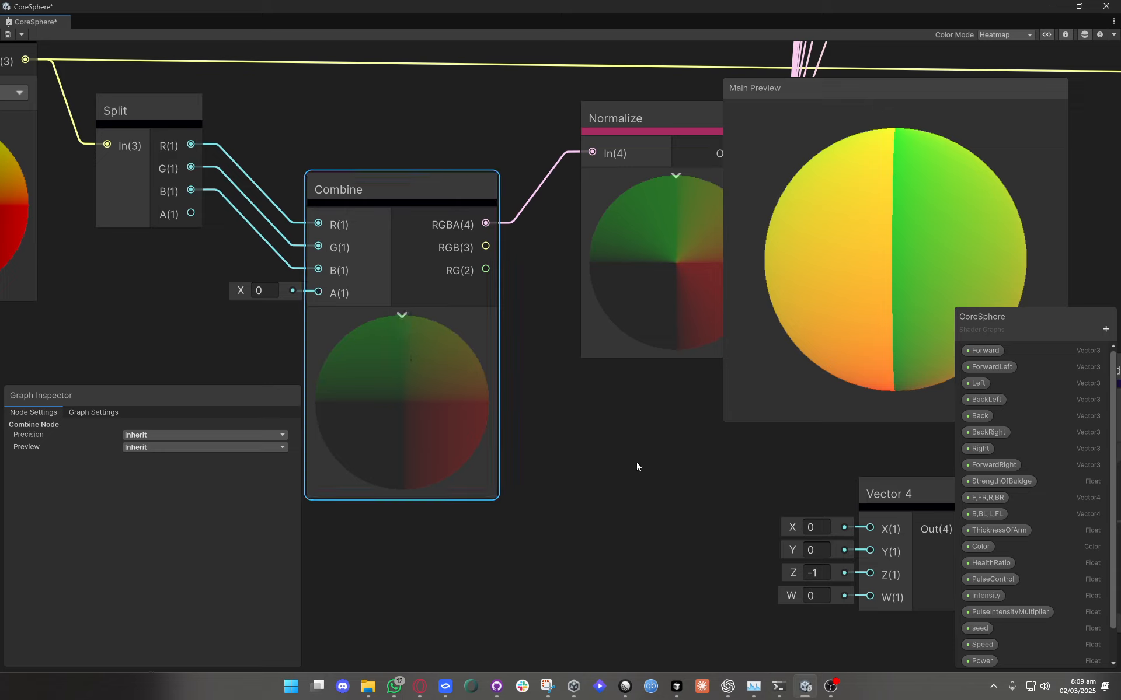
pyautogui.click(586, 479)
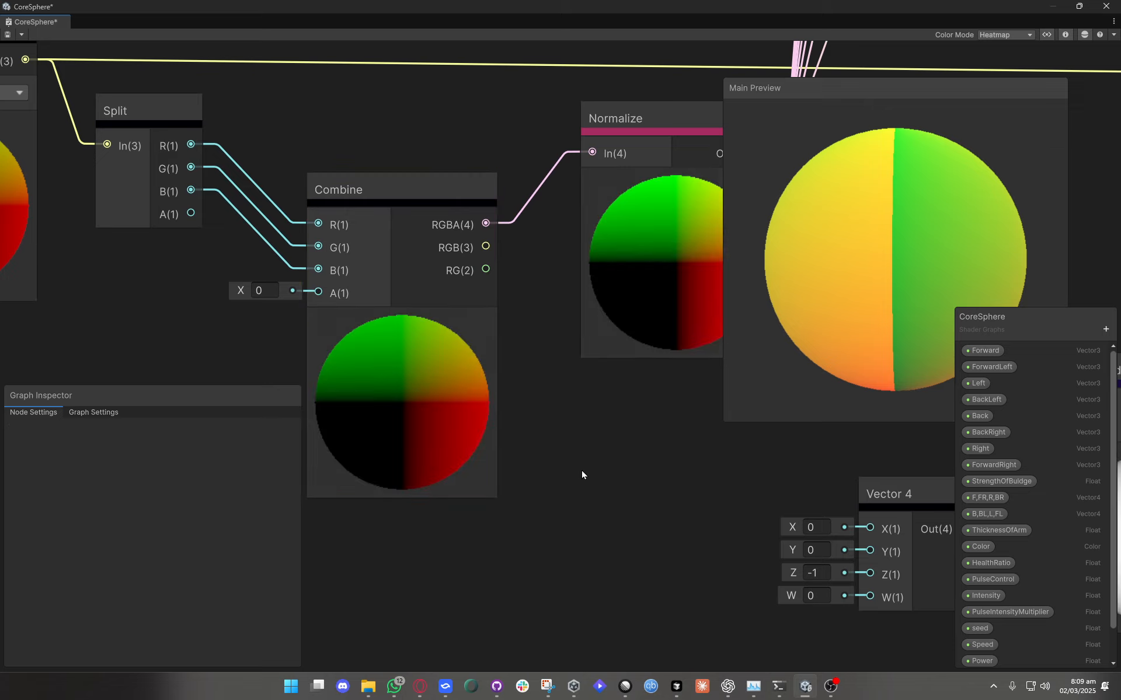
pyautogui.scroll(-3, 567, 454)
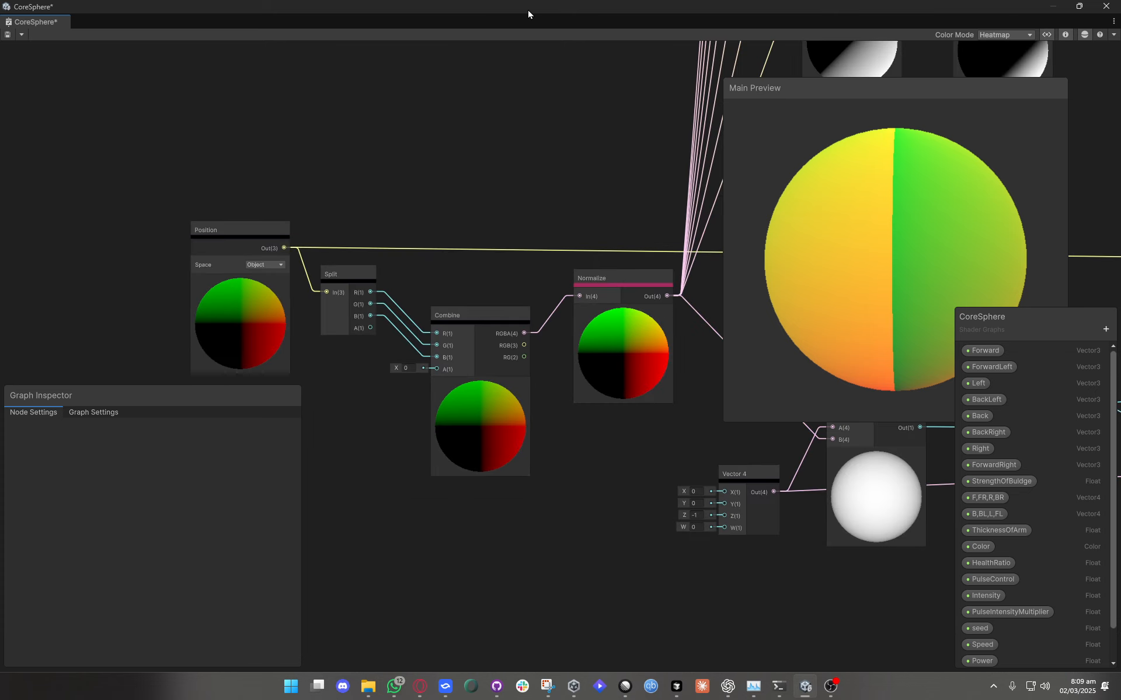
# Uncover the Scene view, turn off 2D mode to inspect the core's arms up close, and save the CoreSphere graph.
pyautogui.moveTo(528, 9); pyautogui.dragTo(577, 467)
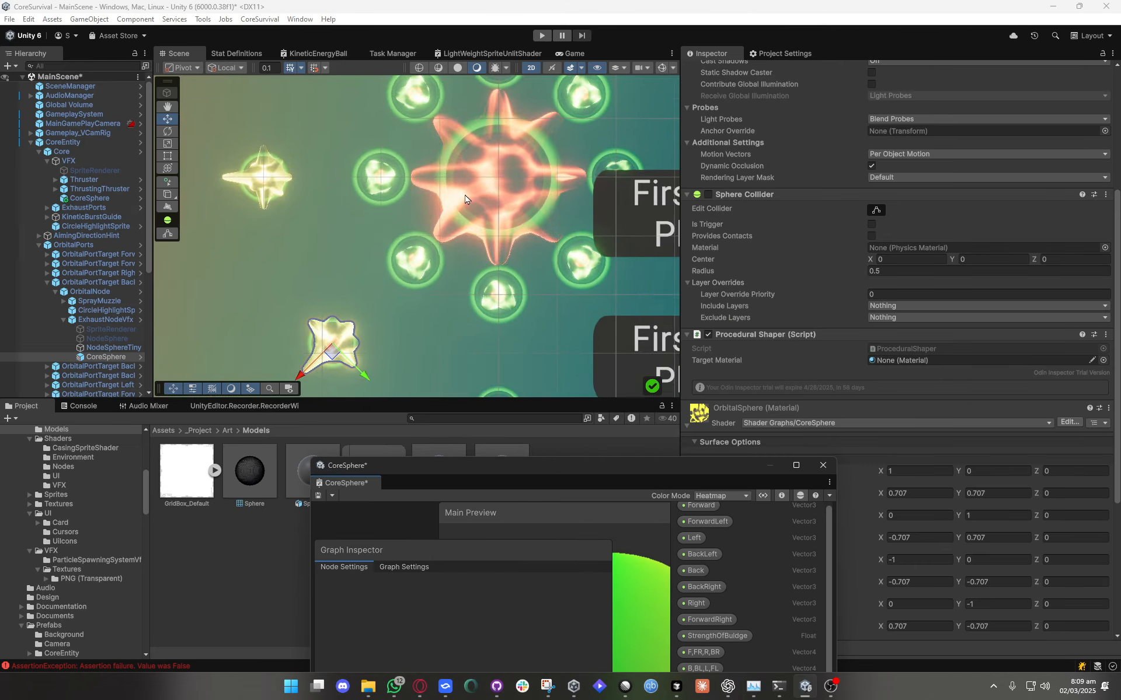
pyautogui.scroll(6, 466, 200)
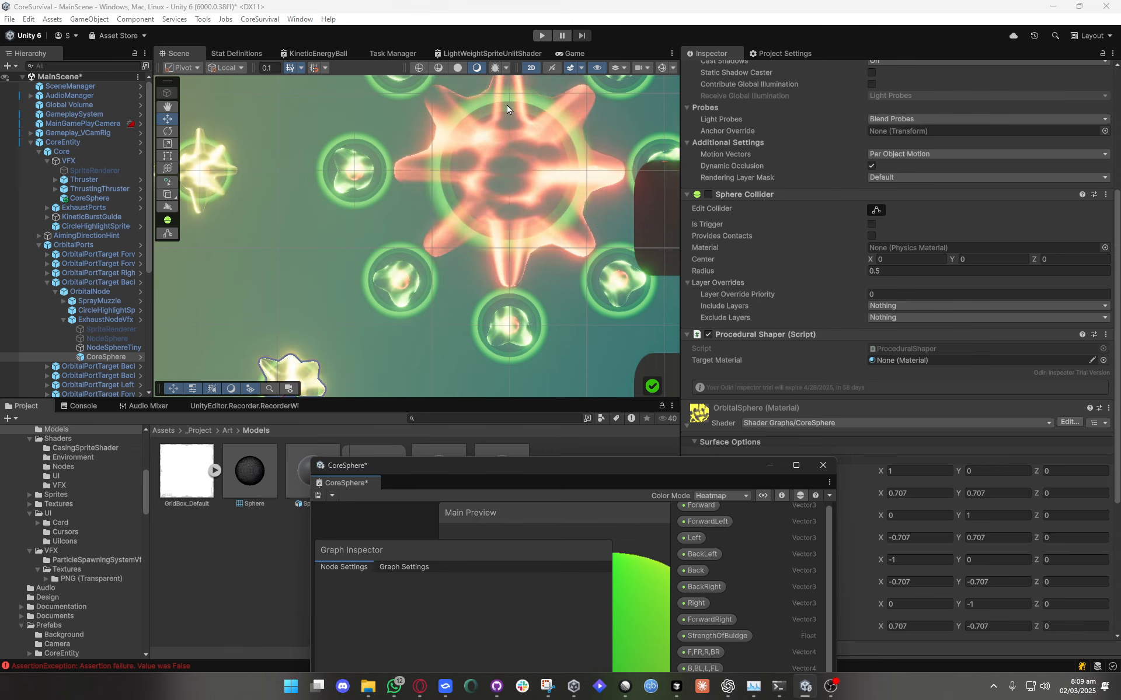
pyautogui.click(531, 69)
pyautogui.keyDown('alt'); pyautogui.moveTo(372, 242); pyautogui.dragTo(404, 255); pyautogui.keyUp('alt')
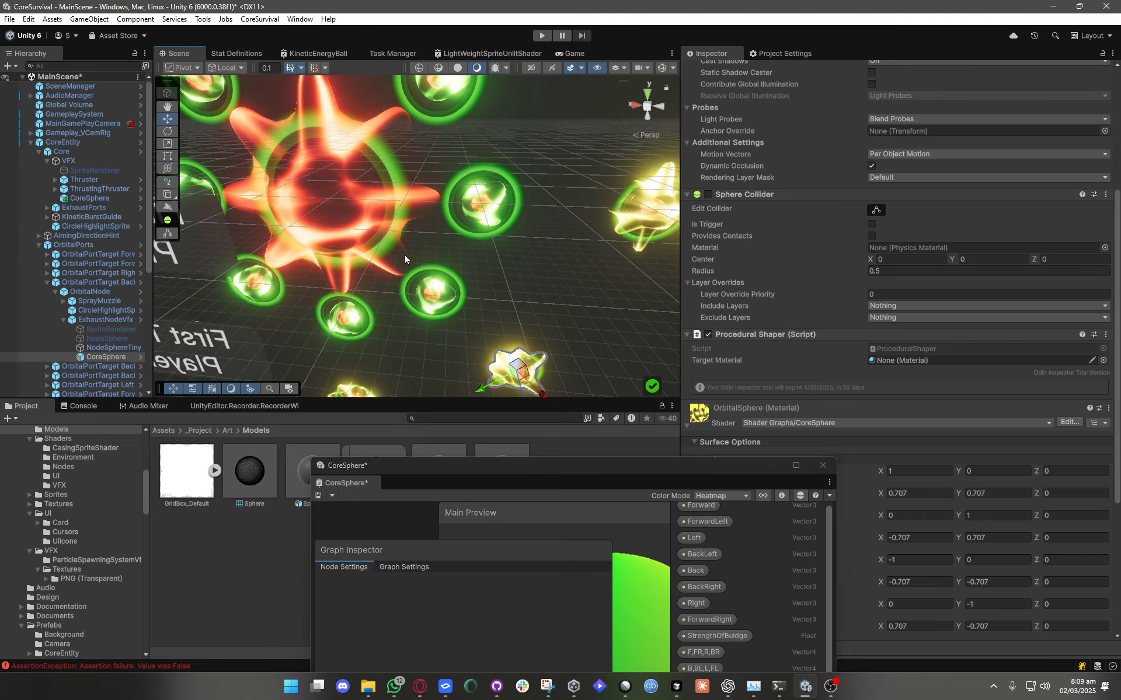
pyautogui.scroll(5, 310, 218)
pyautogui.moveTo(285, 168); pyautogui.dragTo(339, 274, button='middle')
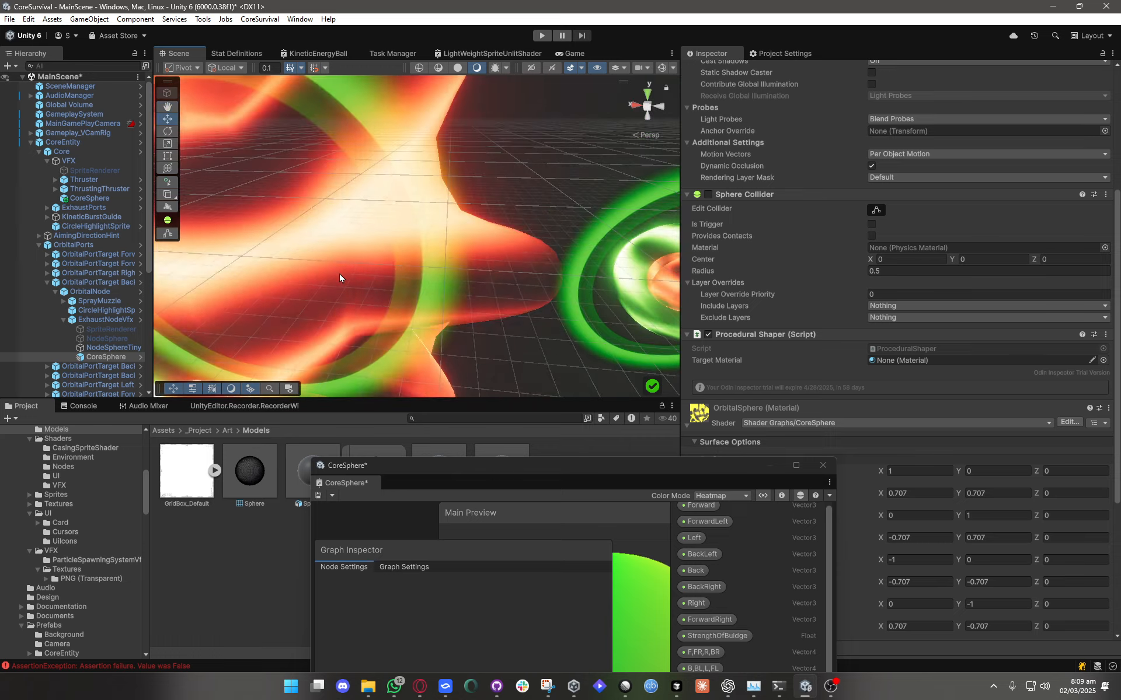
pyautogui.keyDown('alt'); pyautogui.moveTo(339, 277); pyautogui.dragTo(387, 330); pyautogui.keyUp('alt')
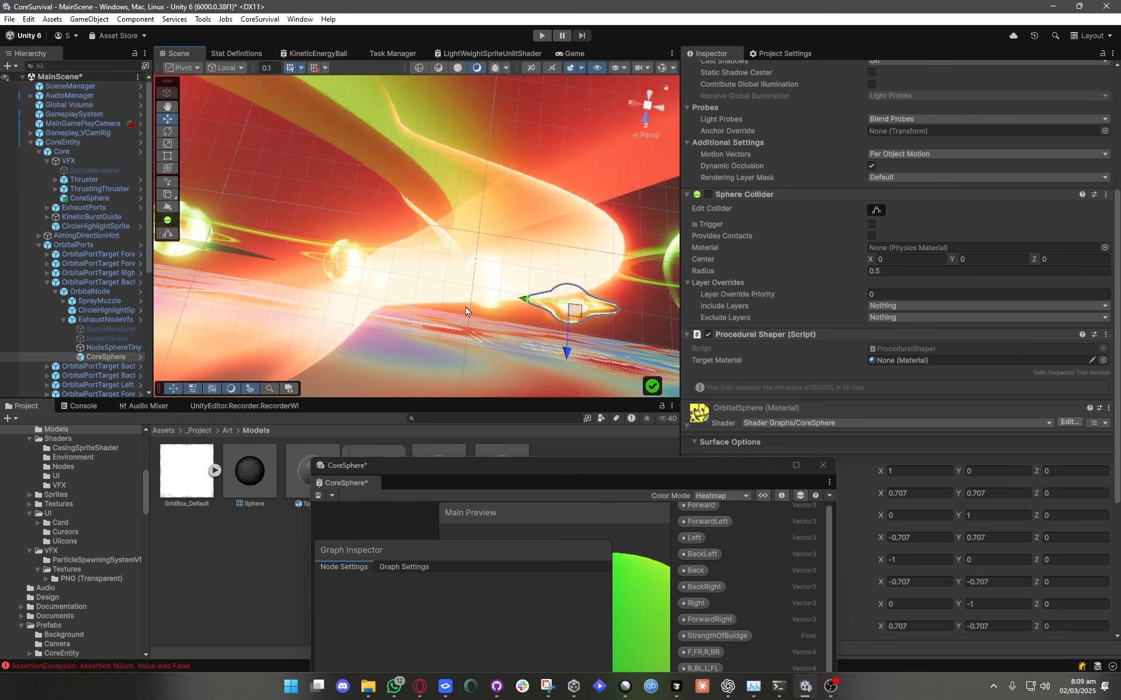
pyautogui.click(318, 496)
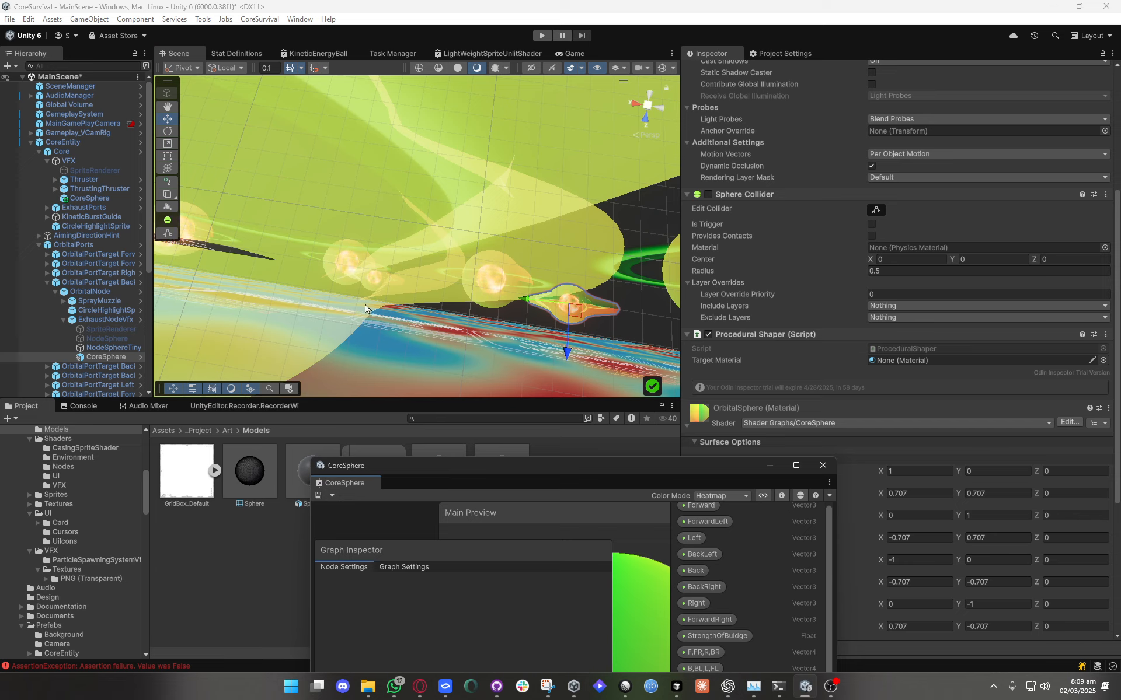
# Delete the connection from Split's B output to Combine's B input and save the CoreSphere graph.
pyautogui.click(796, 466)
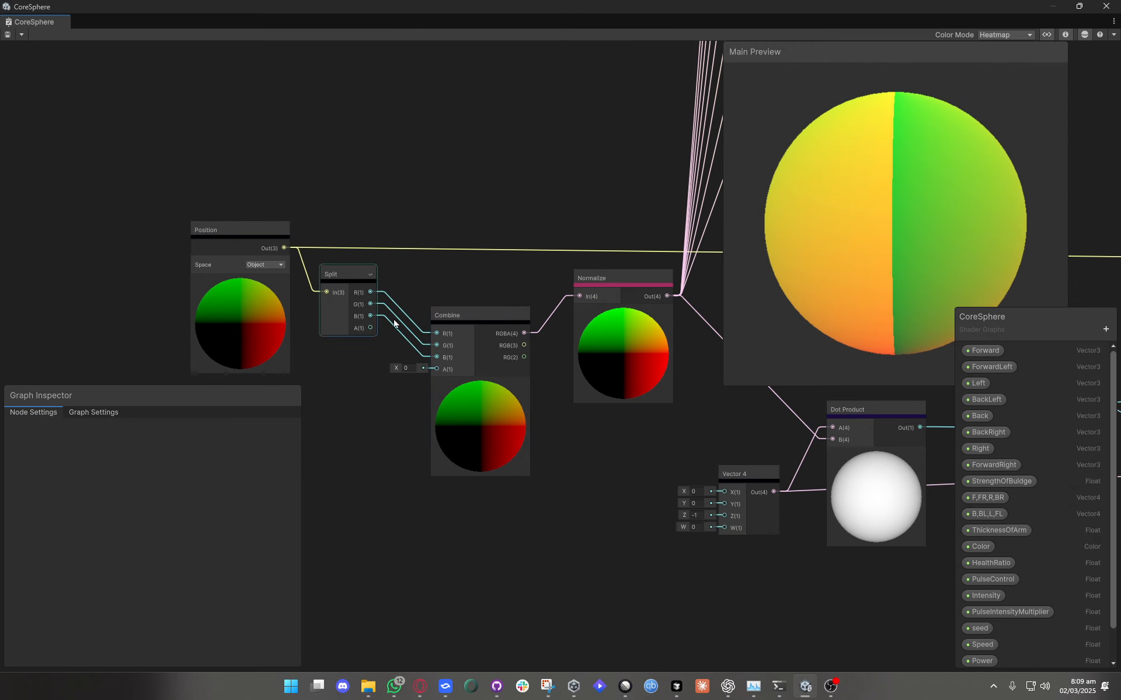
pyautogui.click(409, 347)
pyautogui.press('Delete')
pyautogui.scroll(-3, 518, 451)
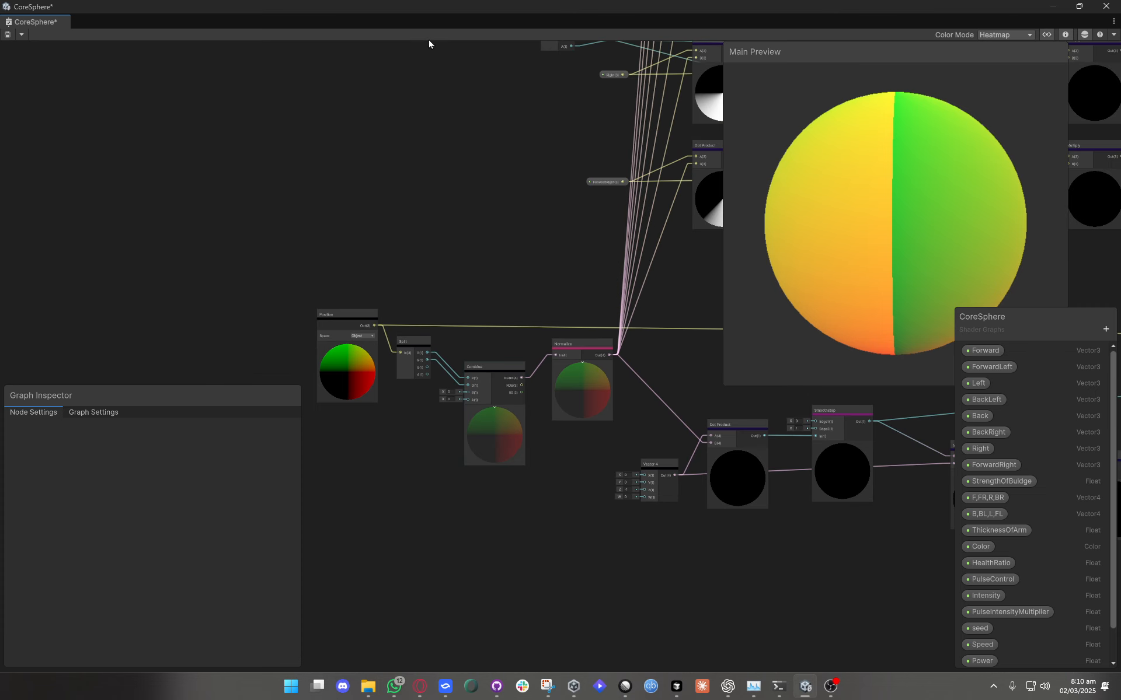
pyautogui.moveTo(427, 10); pyautogui.dragTo(509, 503)
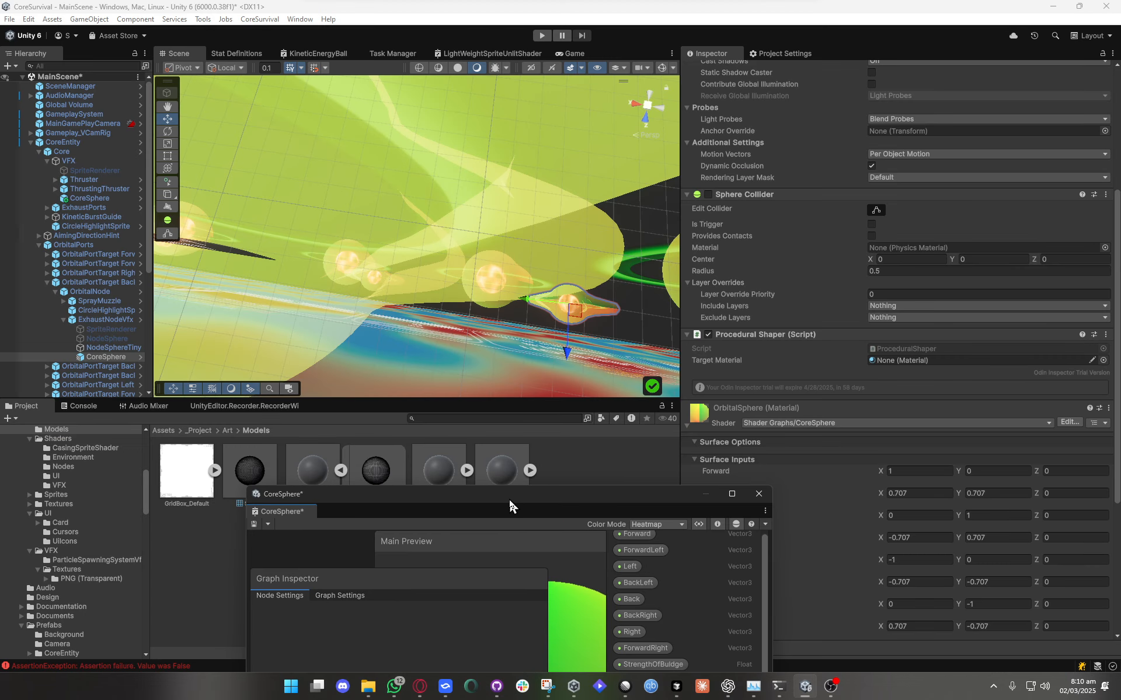
pyautogui.click(254, 527)
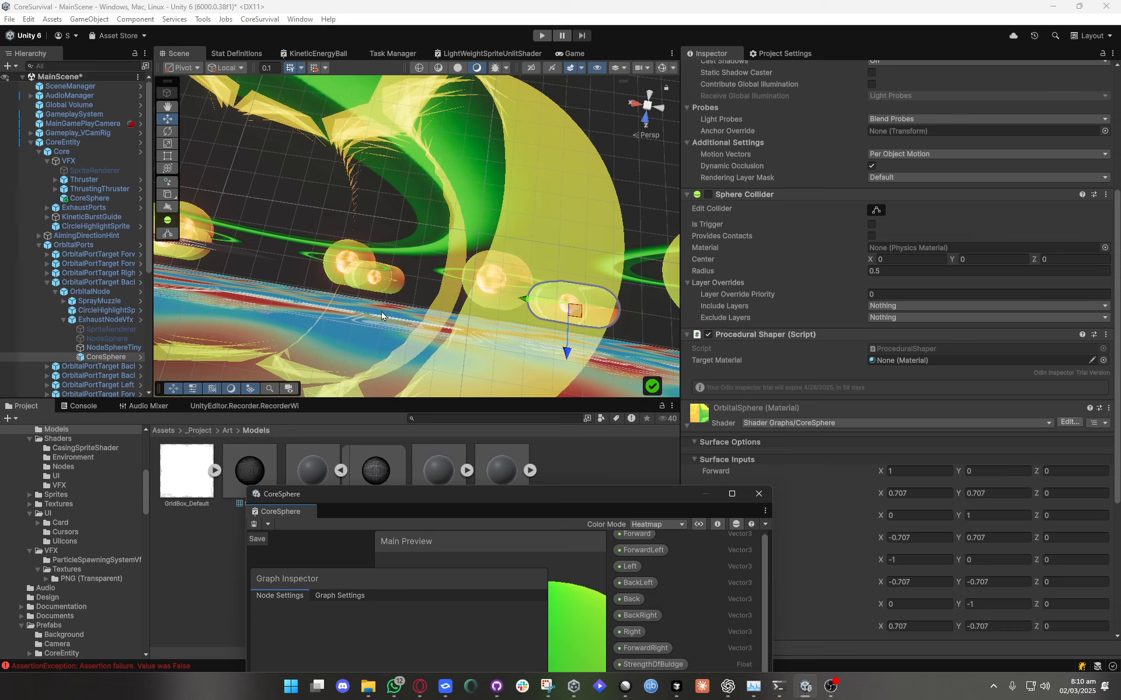
# Examine the deformed core and its surrounding orbital spheres in the Scene from several angles and distances.
pyautogui.scroll(-5, 385, 290)
pyautogui.moveTo(392, 348); pyautogui.dragTo(485, 263, button='right')
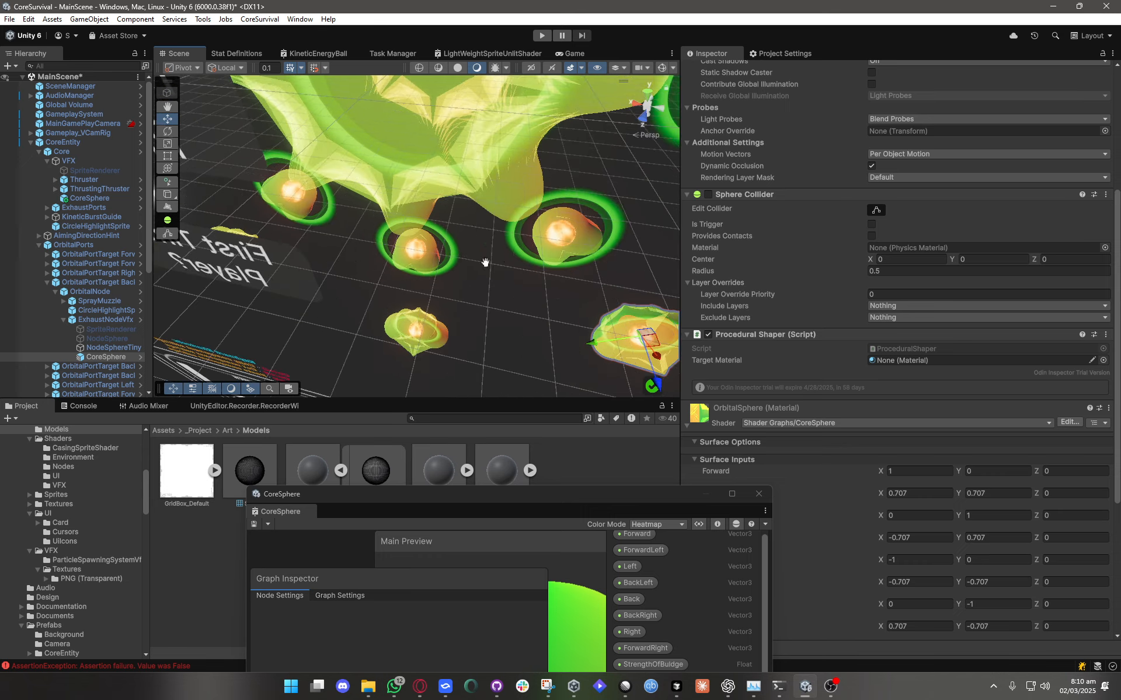
pyautogui.moveTo(485, 262); pyautogui.dragTo(416, 340, button='middle')
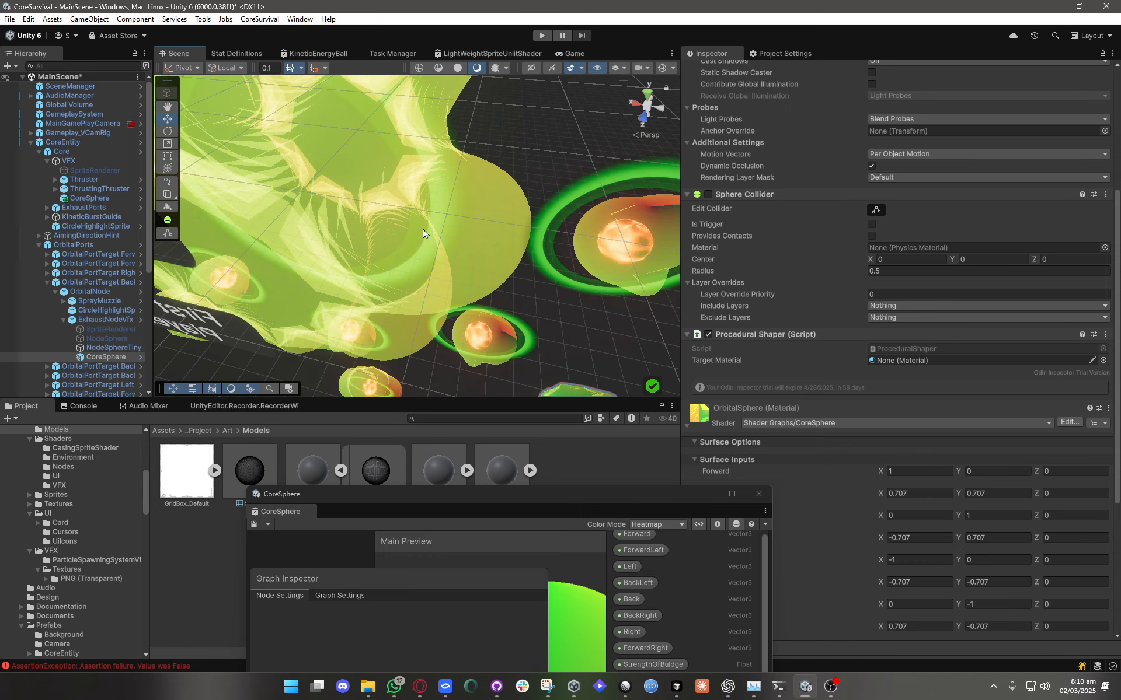
pyautogui.keyDown('alt'); pyautogui.moveTo(395, 343); pyautogui.dragTo(352, 312); pyautogui.keyUp('alt')
pyautogui.moveTo(452, 280); pyautogui.dragTo(423, 262, button='middle')
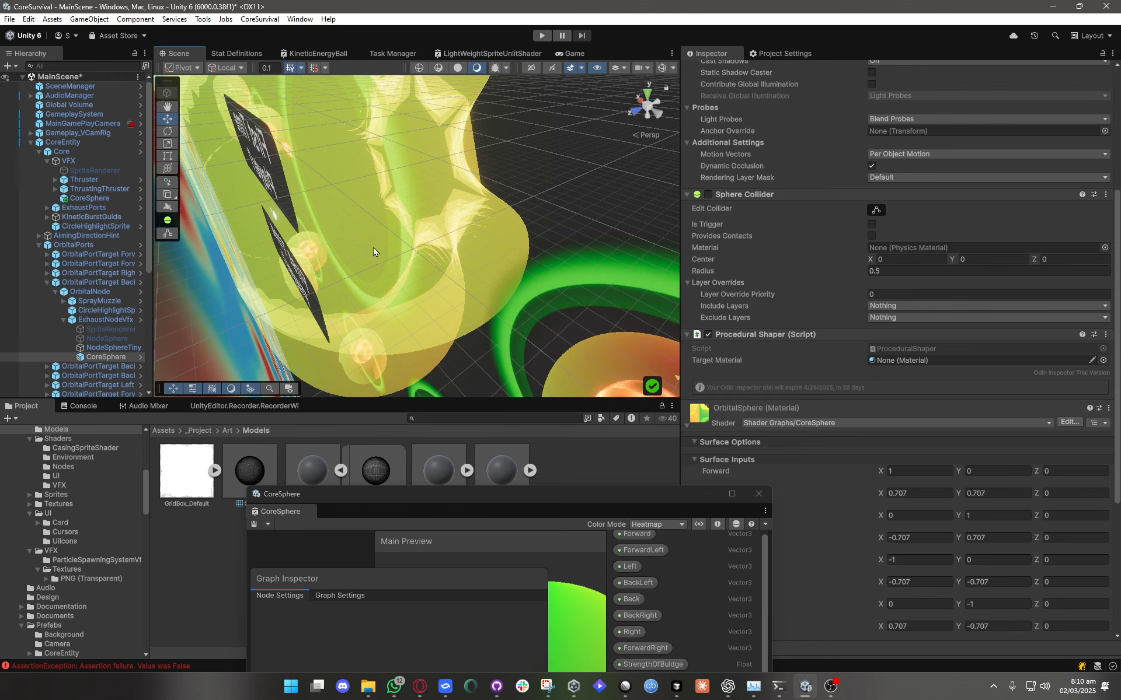
pyautogui.keyDown('alt'); pyautogui.moveTo(345, 326); pyautogui.dragTo(613, 240); pyautogui.keyUp('alt')
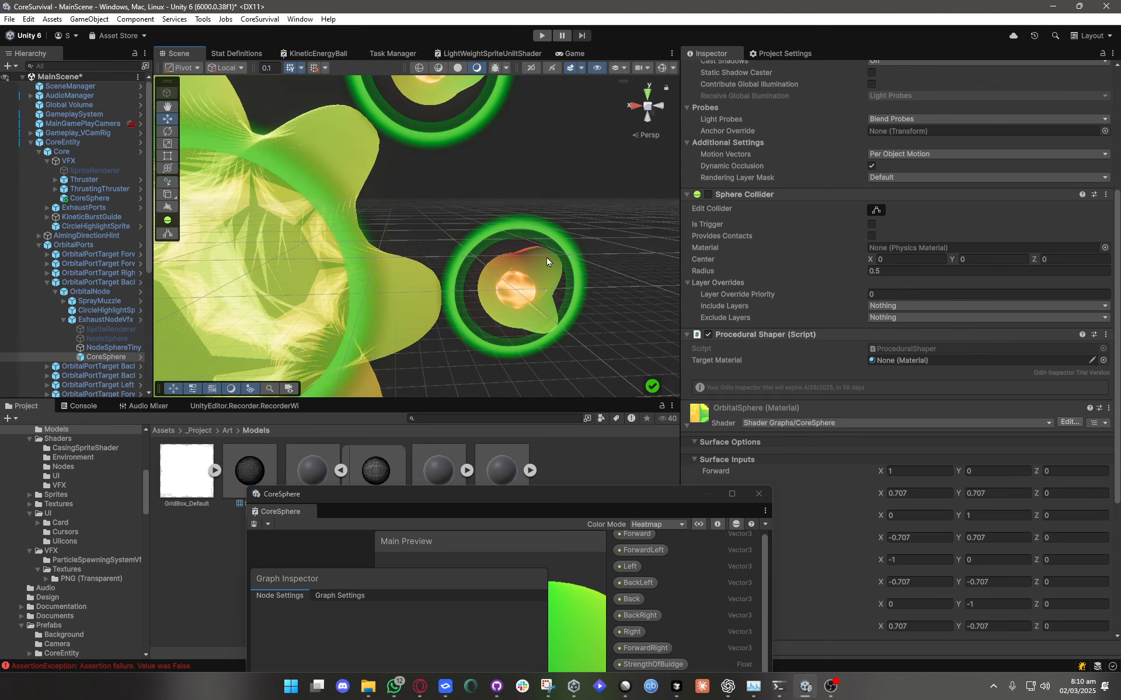
pyautogui.scroll(-10, 493, 233)
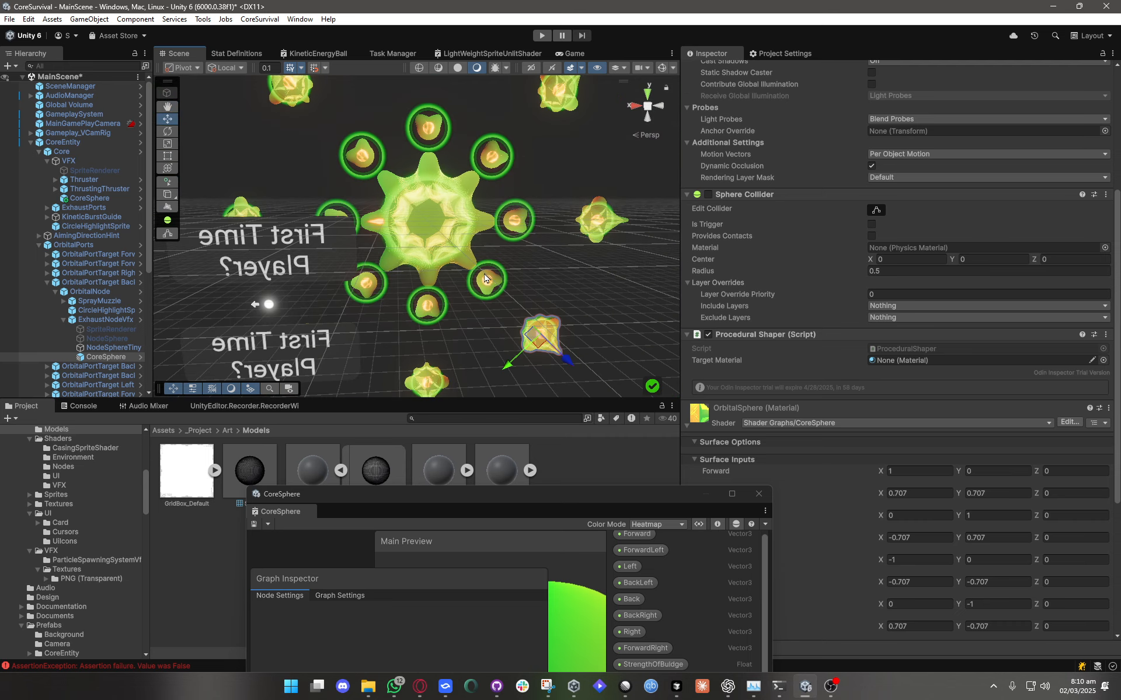
pyautogui.scroll(8, 485, 279)
pyautogui.moveTo(415, 267); pyautogui.dragTo(516, 238, button='middle')
# Reconnect Split's B output to Combine's B input, save the CoreSphere graph and inspect the core in the Scene.
pyautogui.click(732, 495)
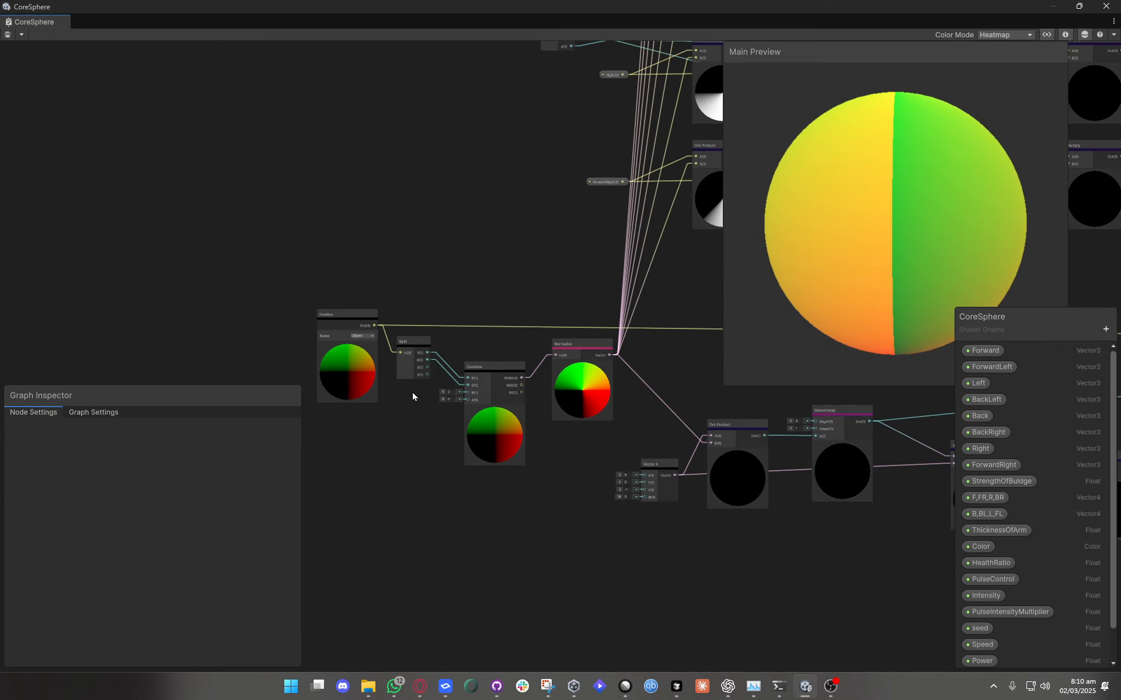
pyautogui.scroll(10, 412, 391)
pyautogui.moveTo(441, 310); pyautogui.dragTo(590, 404)
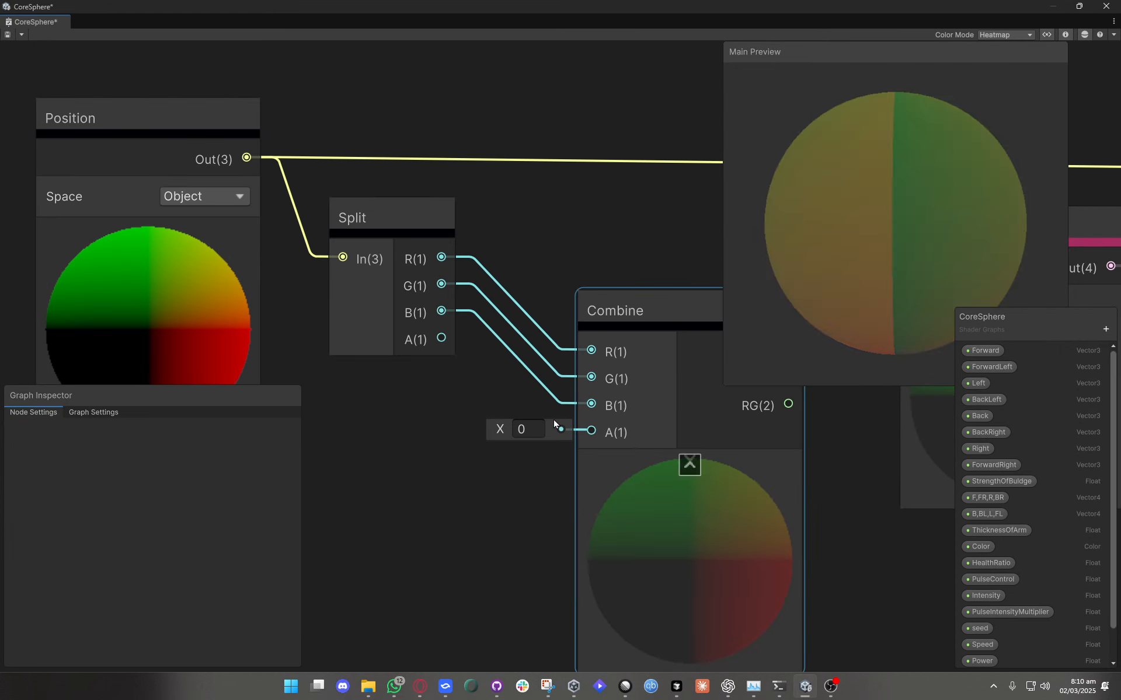
pyautogui.moveTo(450, 12); pyautogui.dragTo(435, 400)
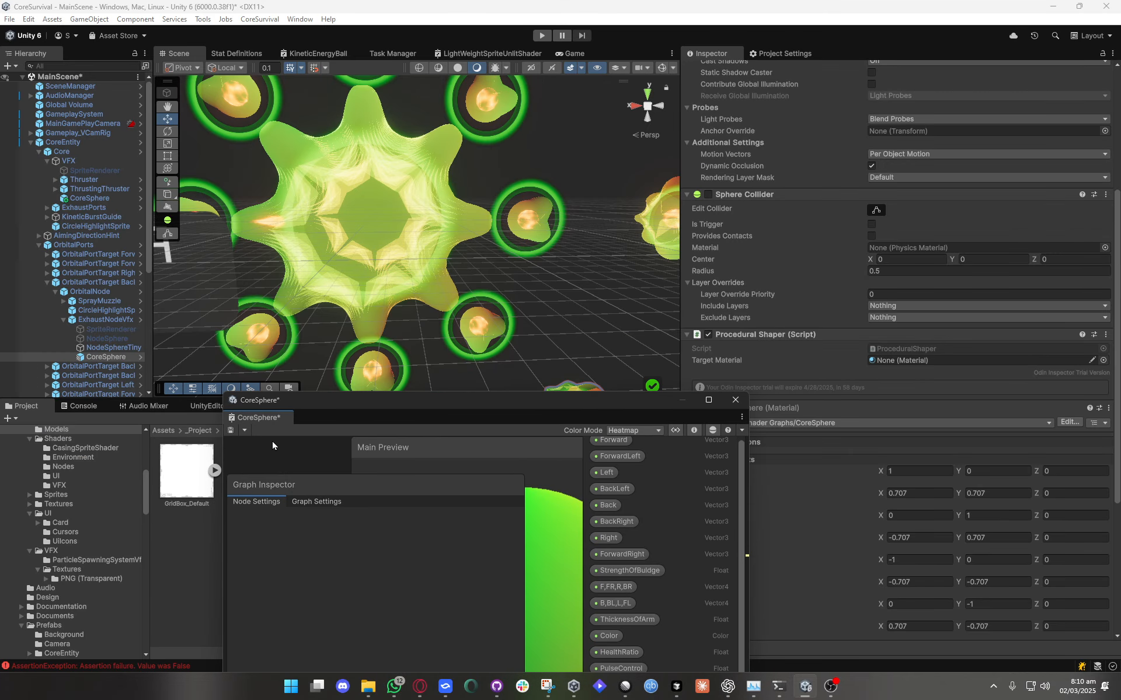
pyautogui.click(231, 432)
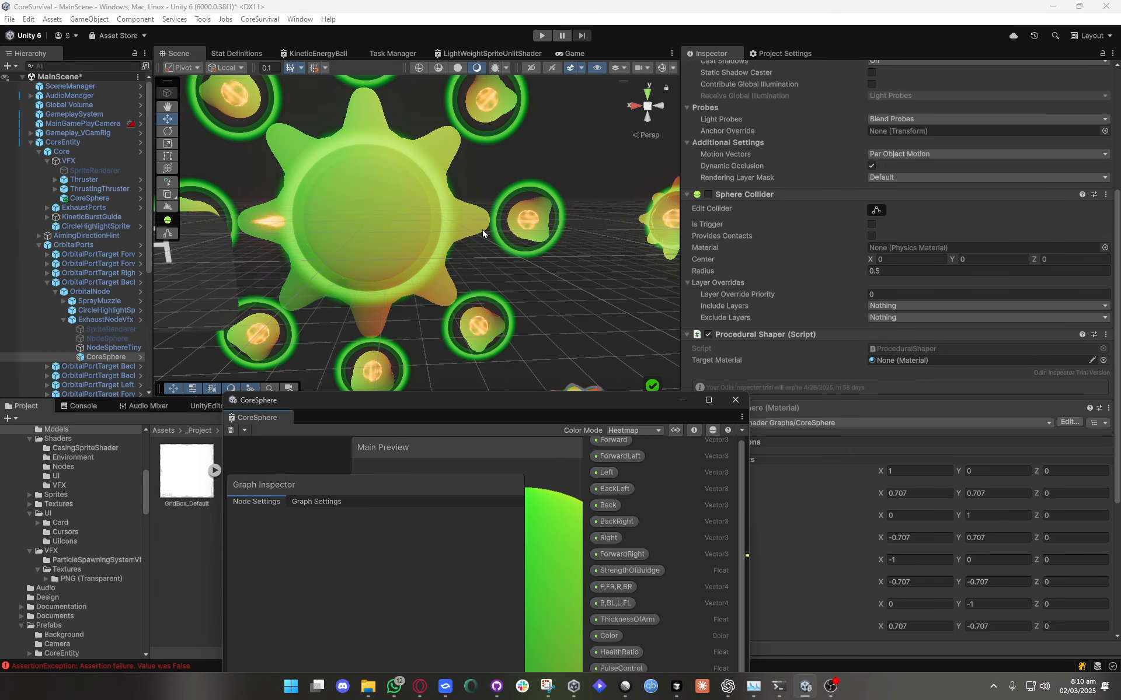
pyautogui.scroll(5, 417, 338)
pyautogui.keyDown('alt'); pyautogui.moveTo(417, 338); pyautogui.dragTo(558, 255); pyautogui.keyUp('alt')
# Return to the full-size graph, move the Combine node slightly down and select the Normalize node.
pyautogui.click(709, 400)
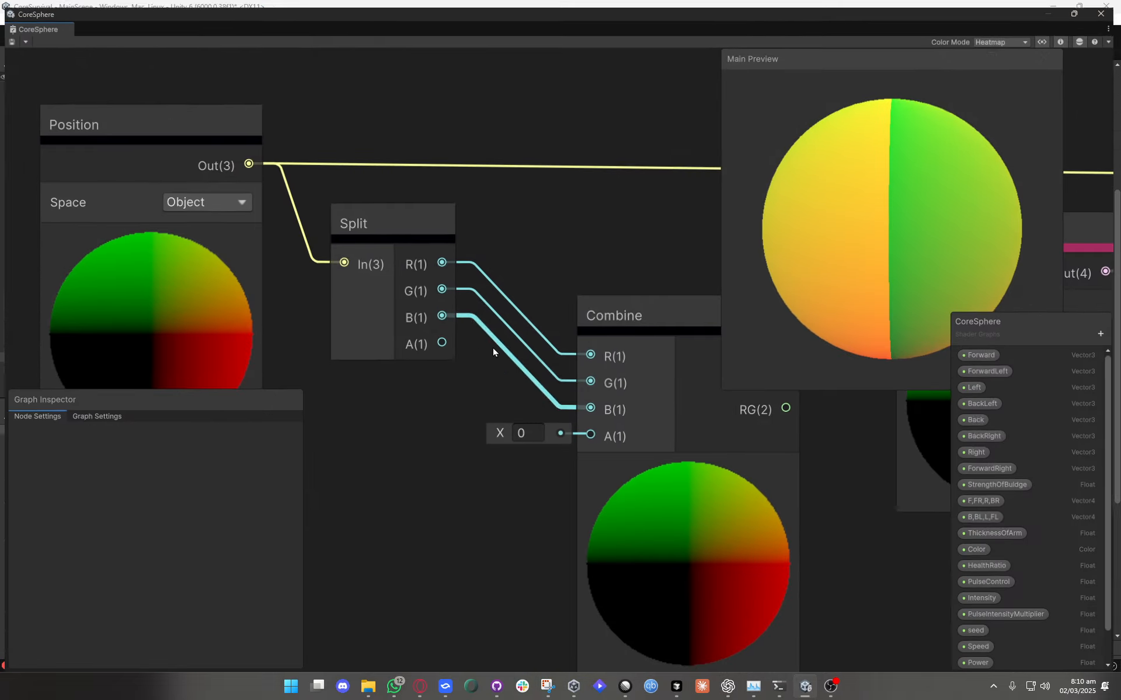
pyautogui.scroll(-5, 462, 438)
pyautogui.moveTo(450, 453); pyautogui.dragTo(318, 429, button='middle')
pyautogui.scroll(4, 368, 389)
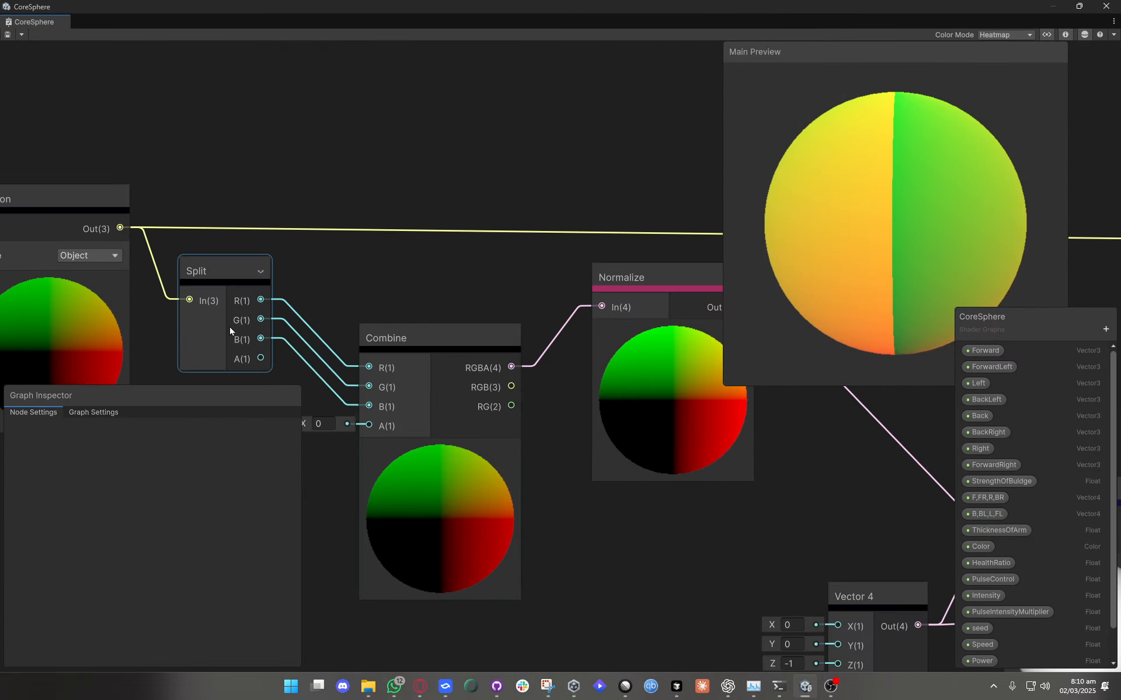
pyautogui.moveTo(474, 352); pyautogui.dragTo(478, 364)
pyautogui.moveTo(658, 284); pyautogui.dragTo(471, 281, button='middle')
pyautogui.moveTo(457, 278); pyautogui.dragTo(459, 279)
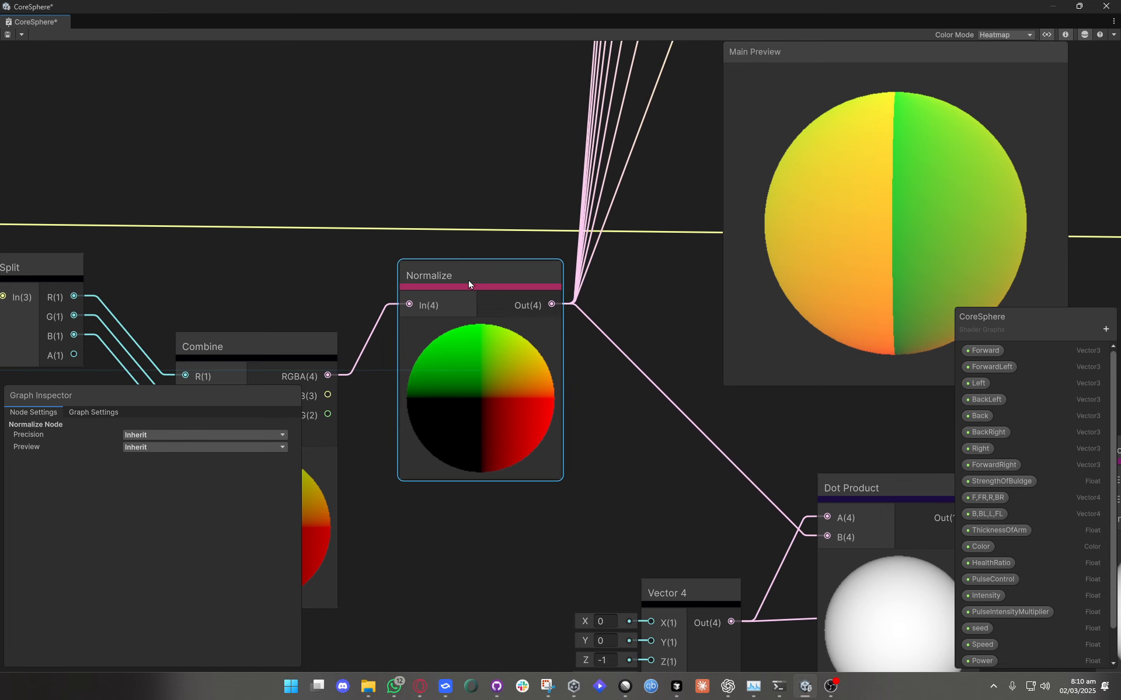
pyautogui.moveTo(433, 5); pyautogui.dragTo(453, 39)
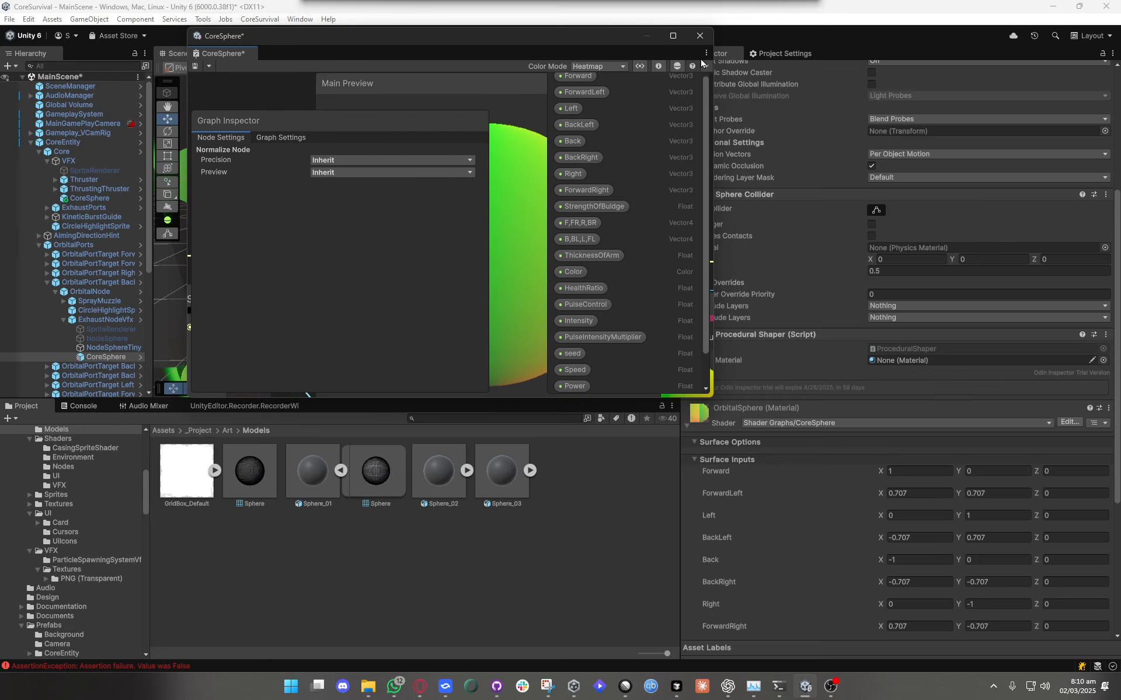
pyautogui.click(674, 35)
pyautogui.scroll(-2, 493, 364)
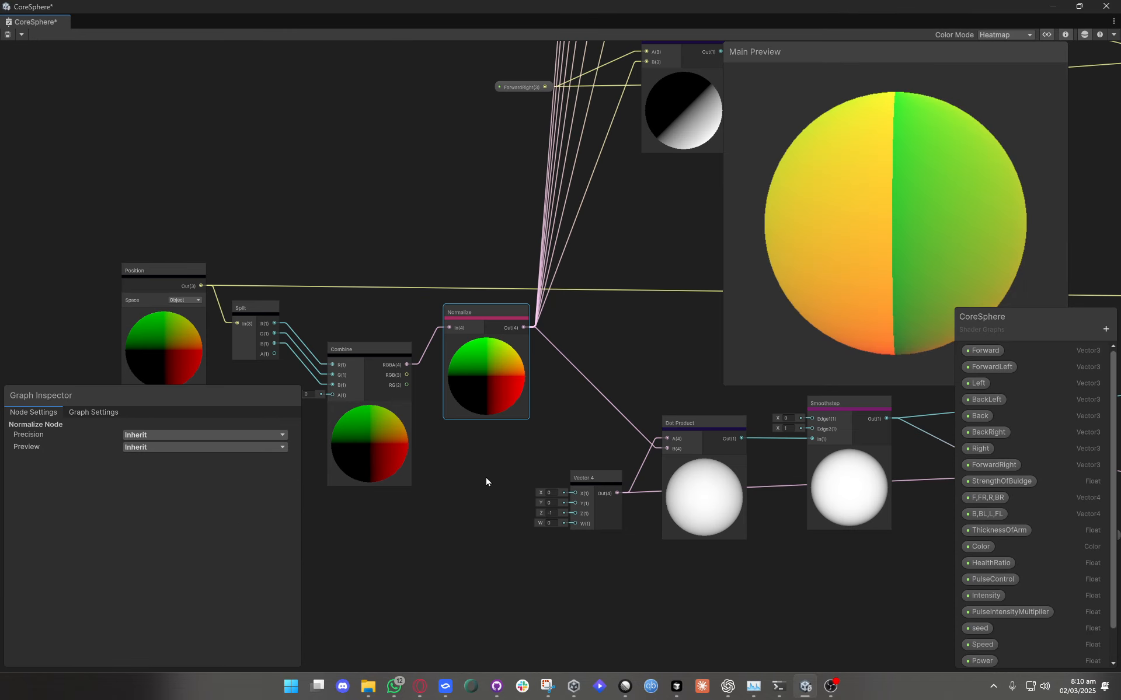
pyautogui.moveTo(403, 442); pyautogui.dragTo(489, 433, button='middle')
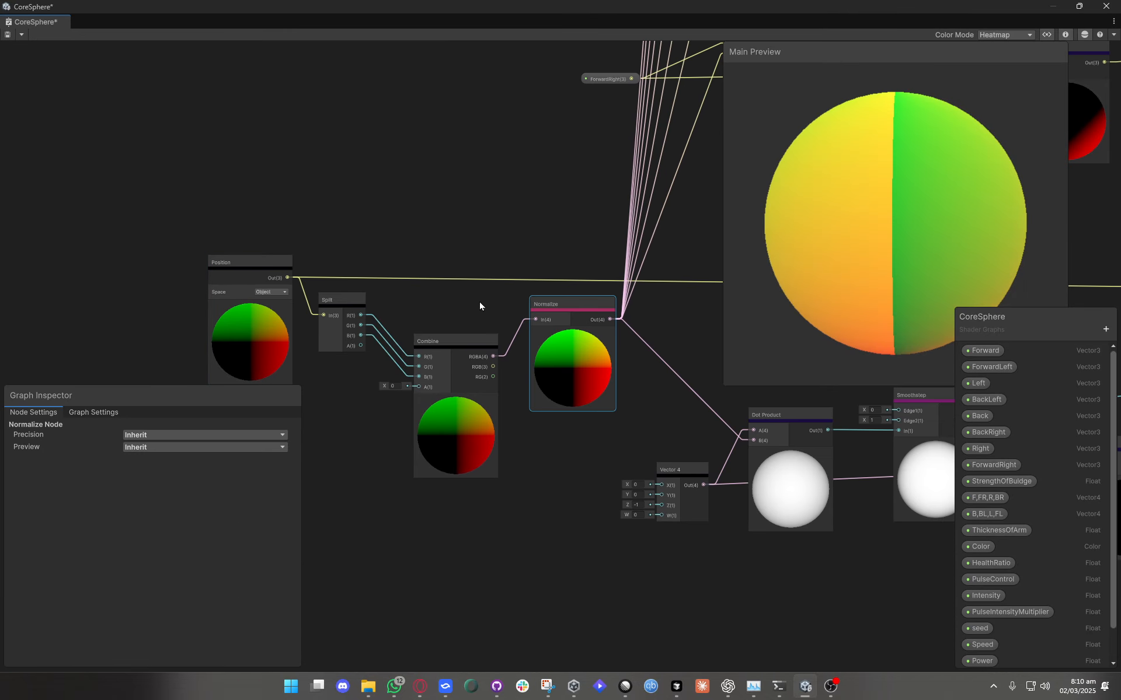
# Shrink the graph window to uncover the Scene view and examine the centre of the core sphere.
pyautogui.doubleClick(526, 6)
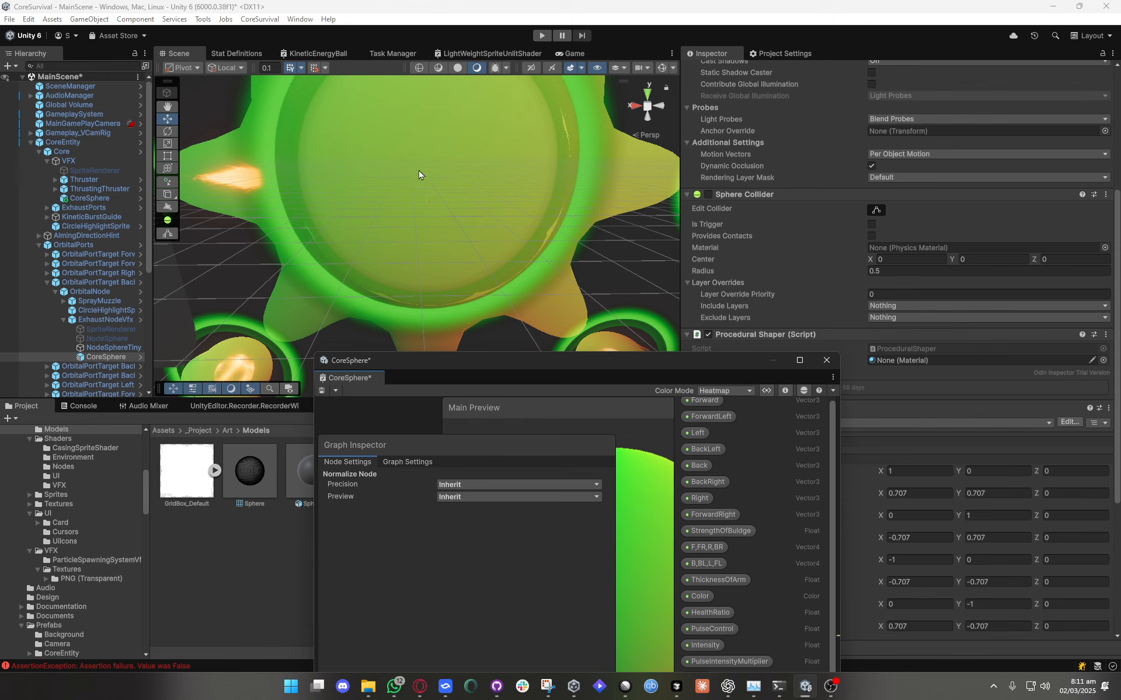
pyautogui.moveTo(420, 172); pyautogui.dragTo(415, 218, button='middle')
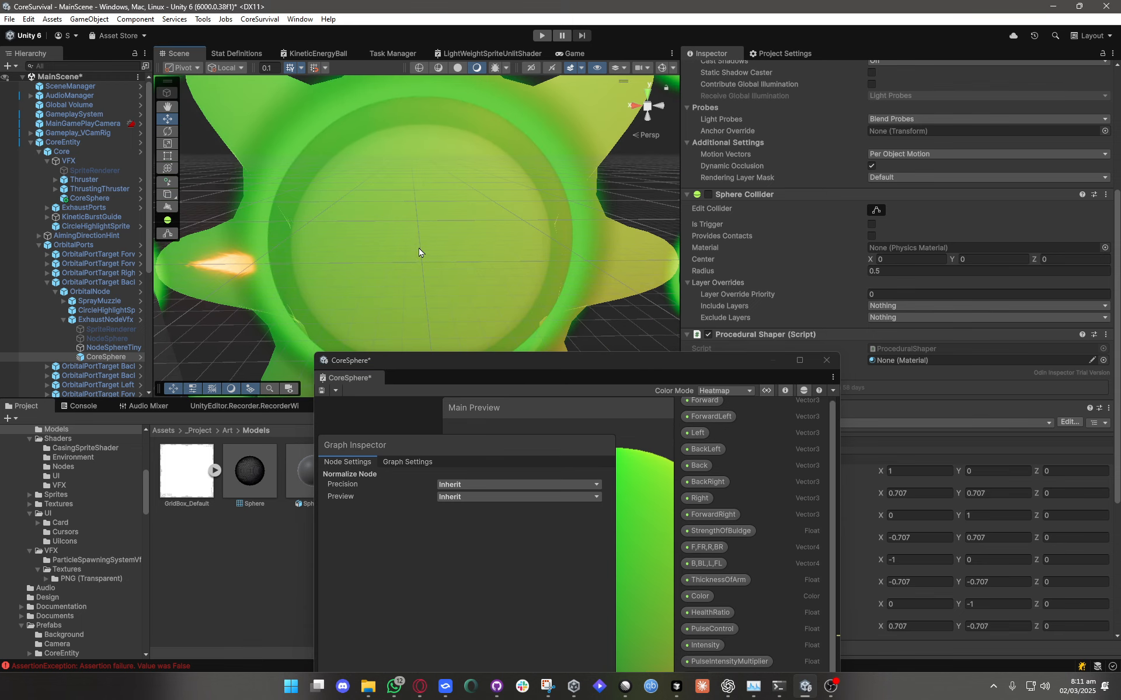
pyautogui.moveTo(397, 692)
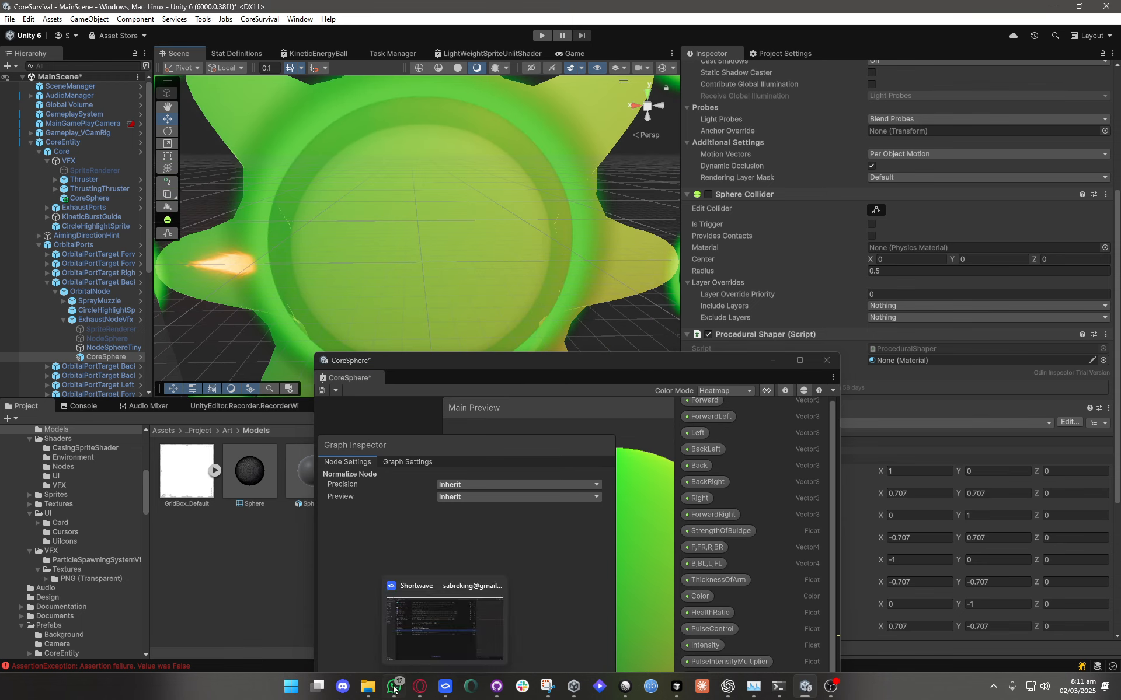
# Switch to Paint and sketch a black circle with a thick dot on its top edge and a small dot at its centre.
pyautogui.click(421, 692)
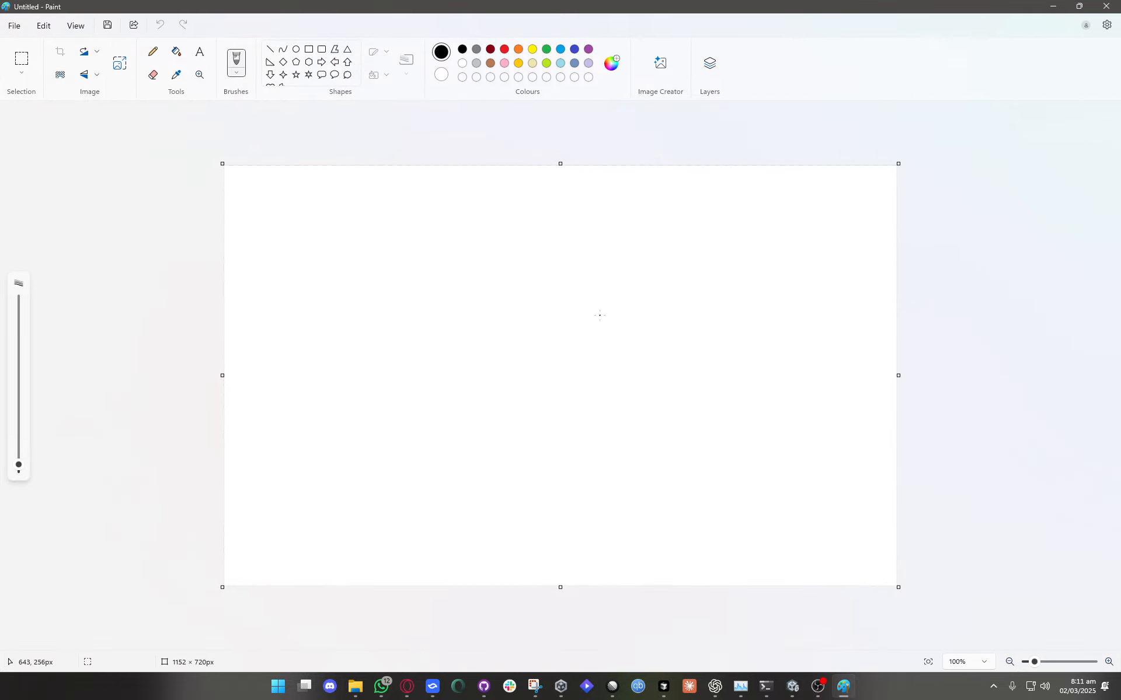
pyautogui.moveTo(593, 338)
pyautogui.mouseDown()
pyautogui.moveTo(569, 310)
pyautogui.moveTo(462, 448)
pyautogui.moveTo(628, 409)
pyautogui.moveTo(587, 321)
pyautogui.moveTo(528, 301)
pyautogui.mouseUp()
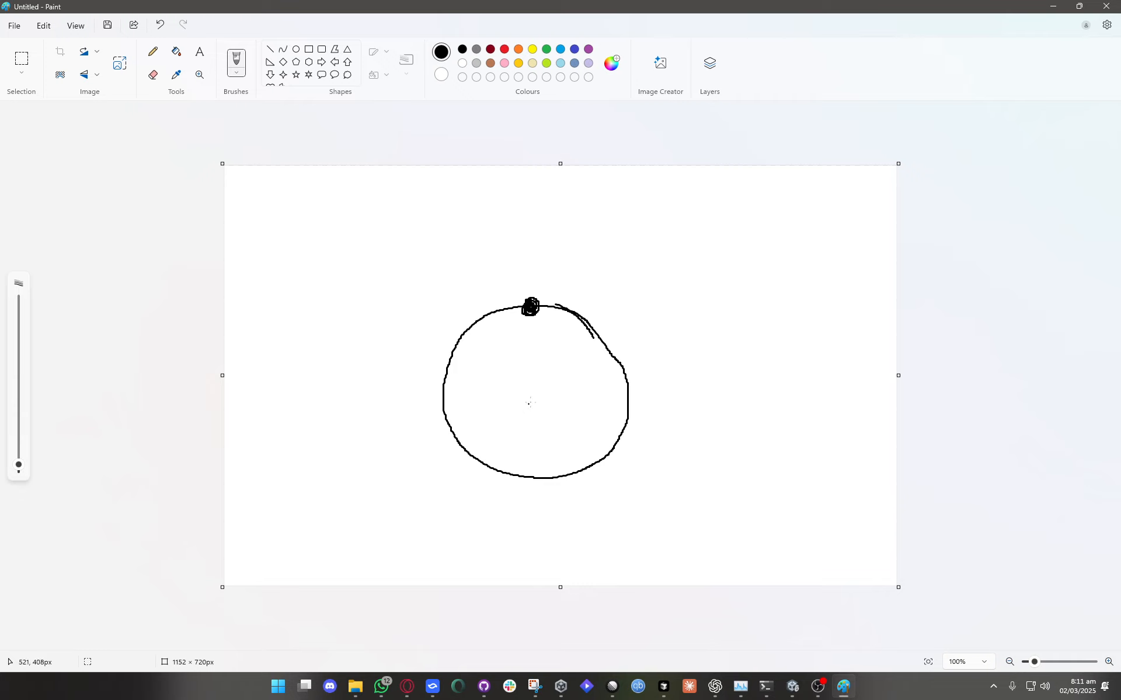
pyautogui.moveTo(529, 388); pyautogui.dragTo(535, 317)
pyautogui.hotkey('ctrl', 'z')
pyautogui.hotkey('ctrl', 'z')
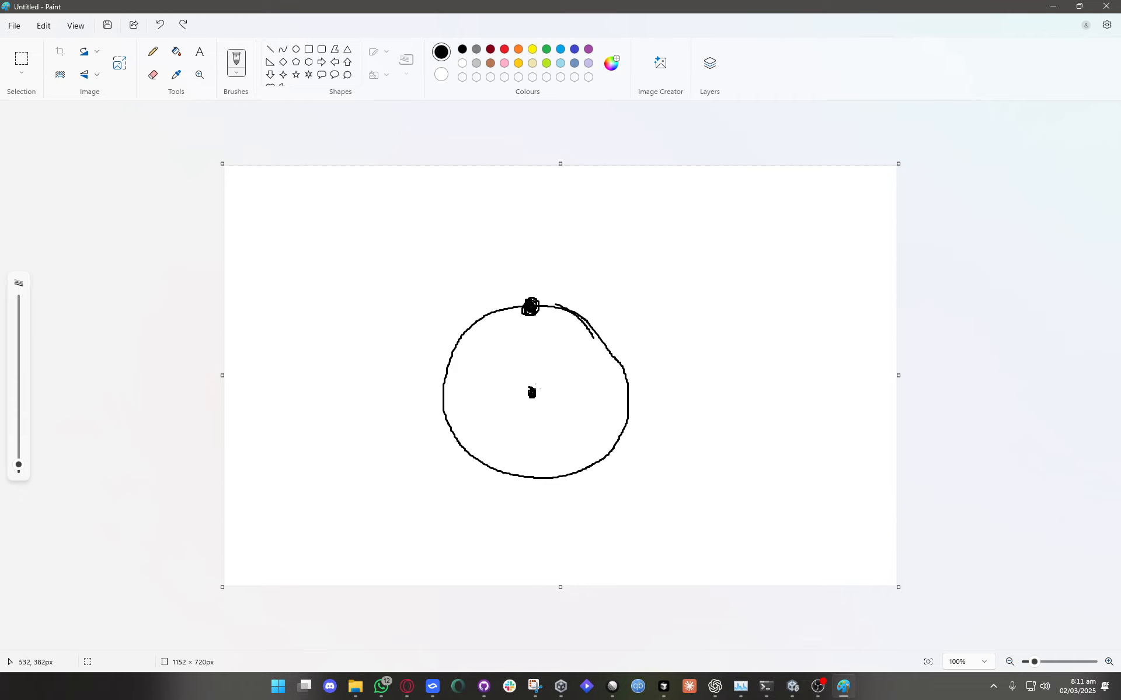
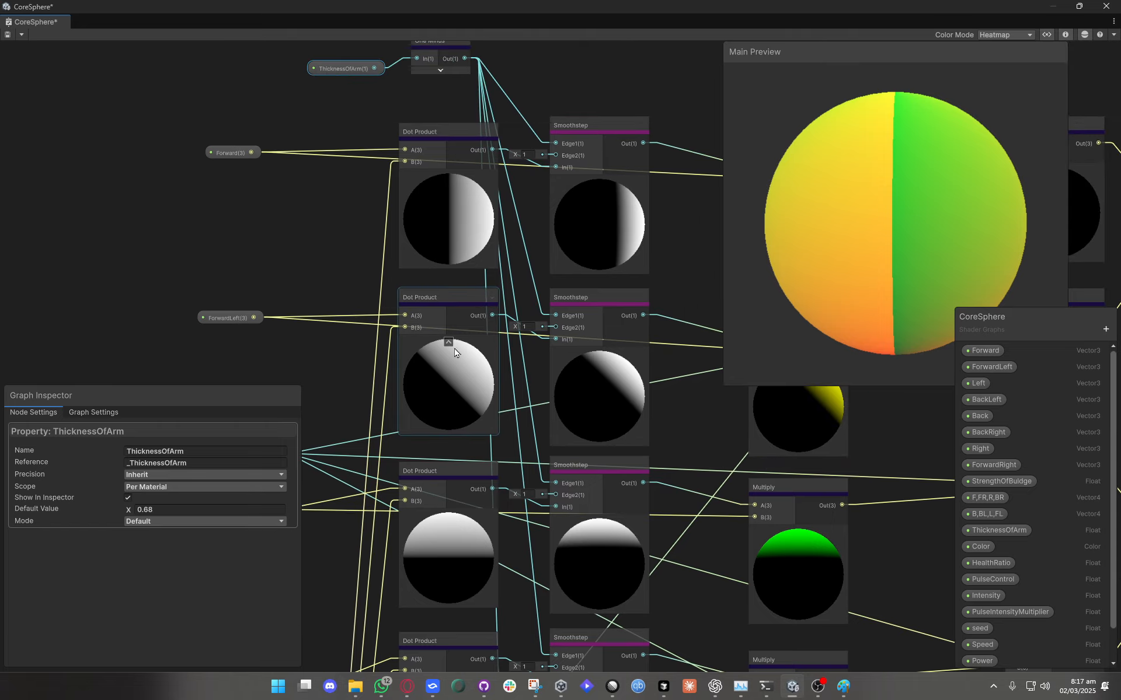
# Shrink the graph window clear of the Scene, select the central CoreSphere object and expand its CoreSphere material's surface inputs.
pyautogui.scroll(5, 554, 350)
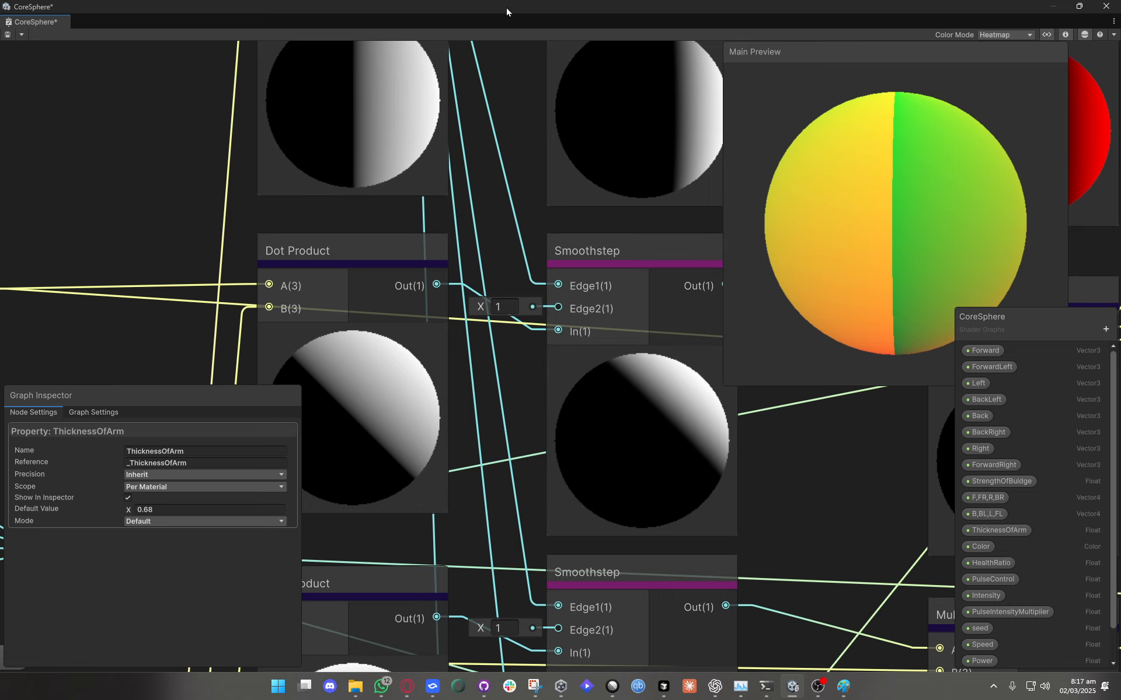
pyautogui.moveTo(506, 7); pyautogui.dragTo(522, 544)
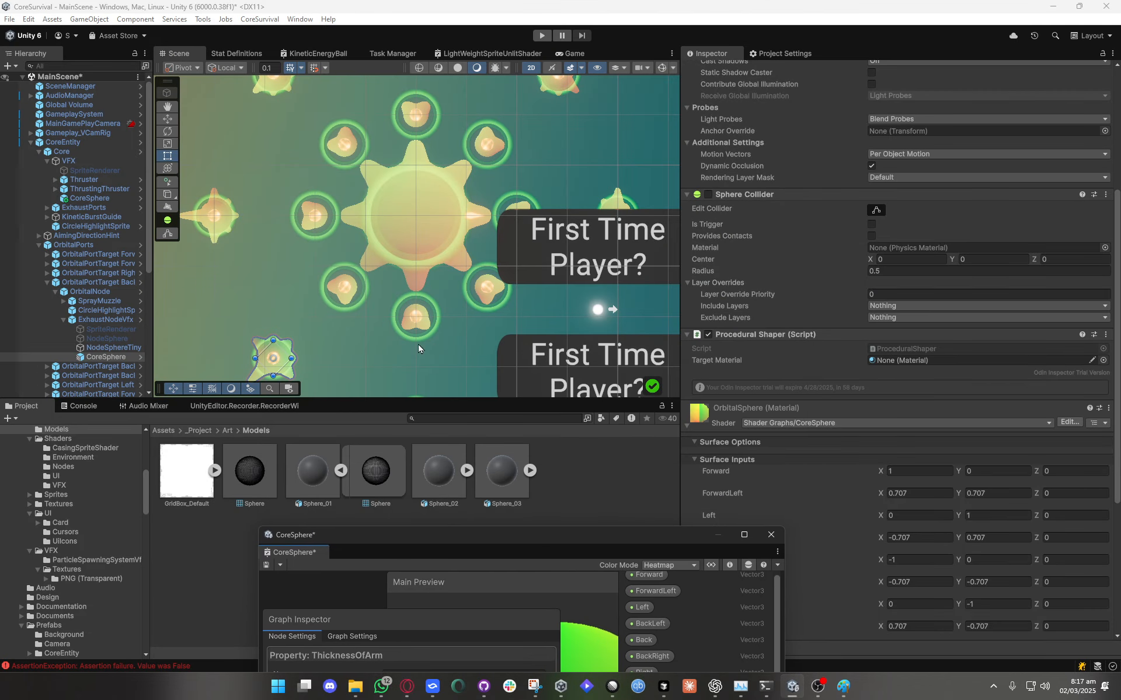
pyautogui.click(410, 204)
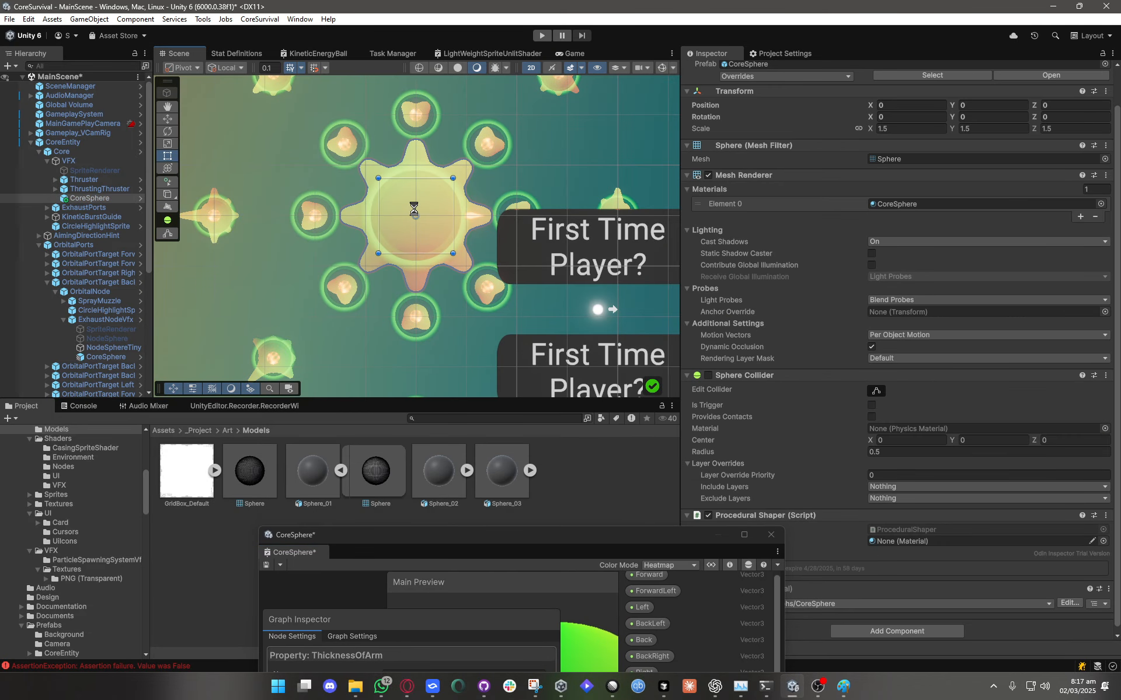
pyautogui.click(415, 213)
pyautogui.click(412, 219)
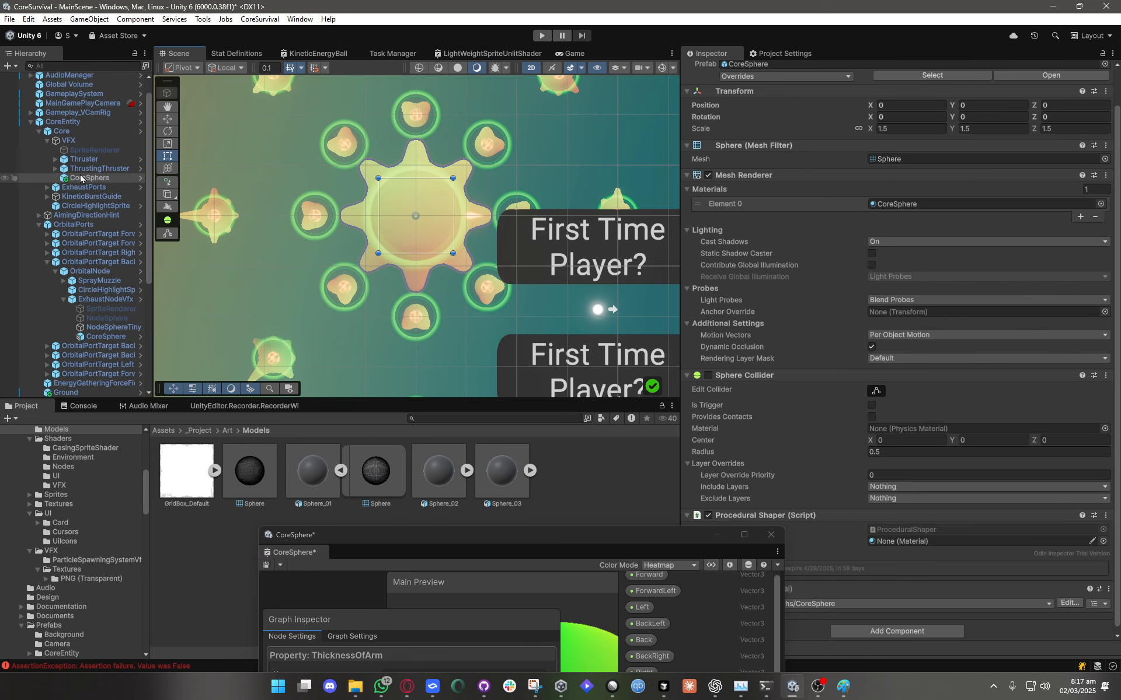
pyautogui.moveTo(658, 539); pyautogui.dragTo(421, 533)
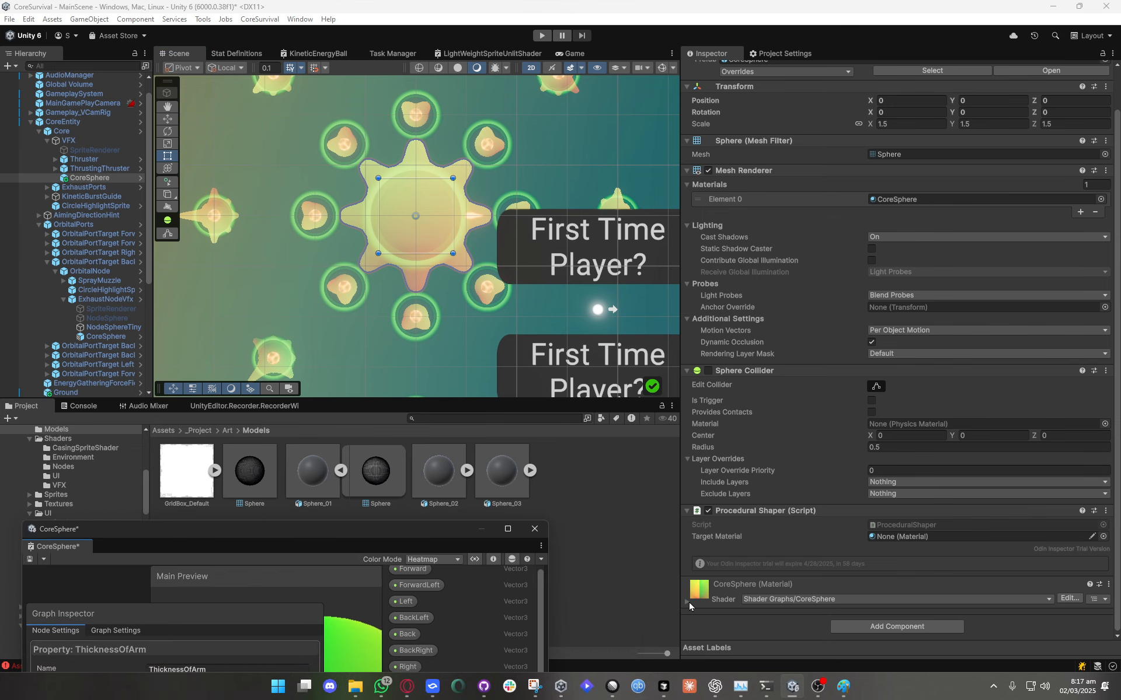
pyautogui.click(687, 601)
pyautogui.scroll(-10, 730, 555)
pyautogui.scroll(5, 389, 192)
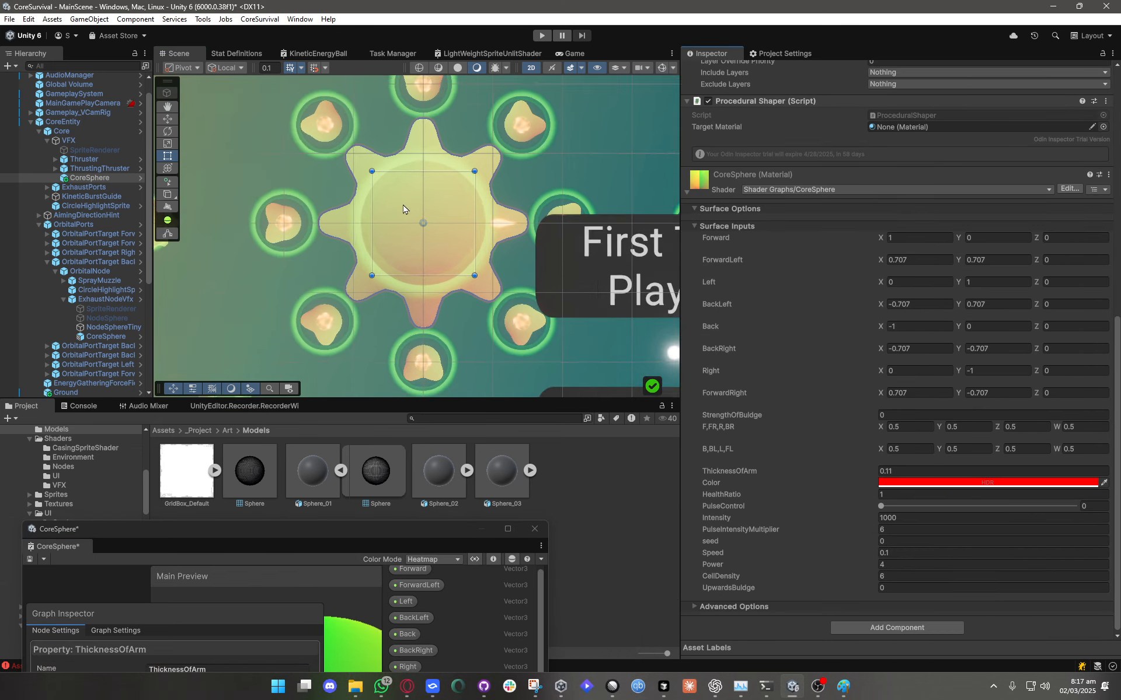
# Set the CoreSphere material's ThicknessOfArm to 0.2 and inspect the core's arms in the Scene.
pyautogui.moveTo(464, 275); pyautogui.dragTo(435, 273, button='middle')
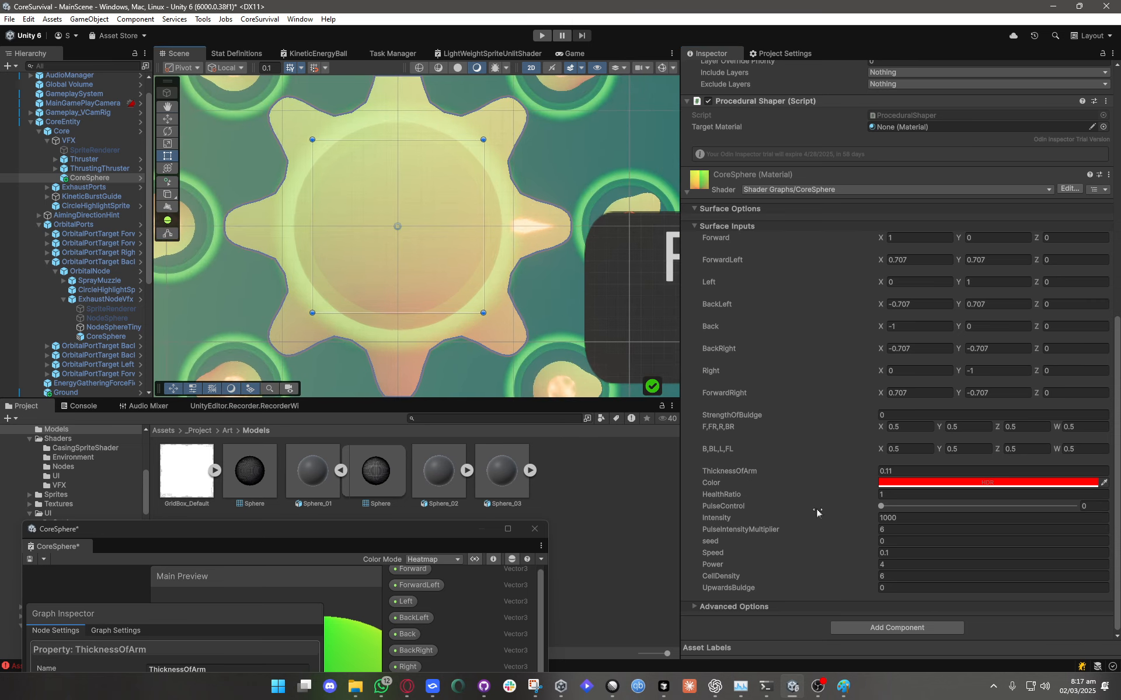
pyautogui.click(868, 475)
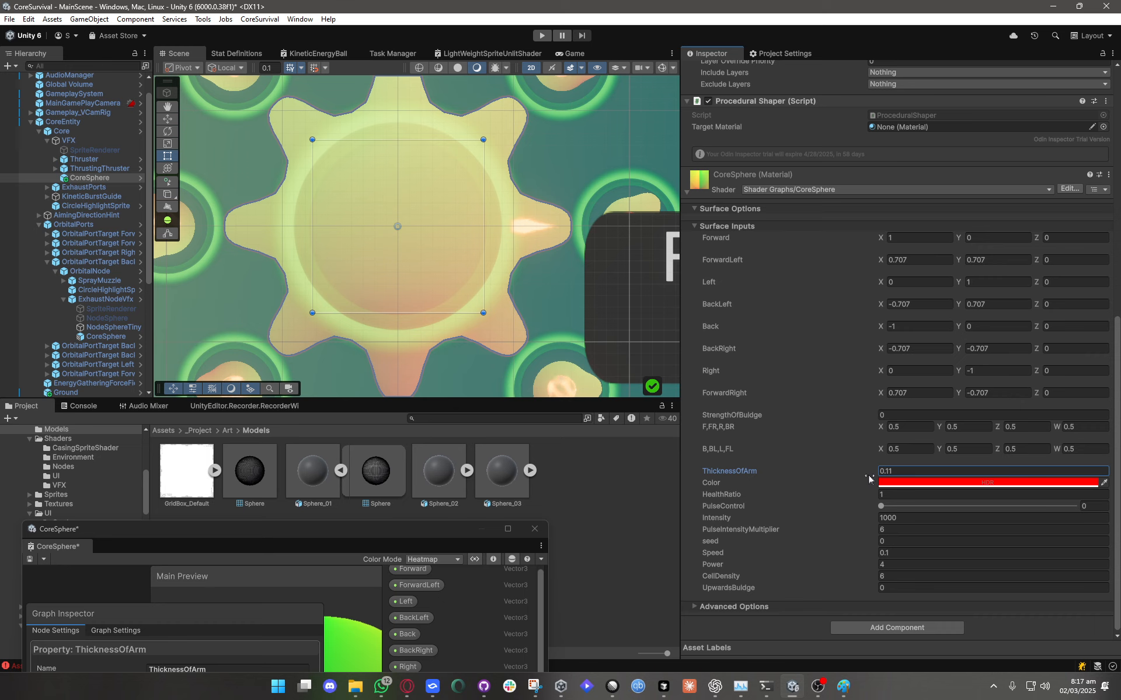
pyautogui.moveTo(869, 478); pyautogui.dragTo(871, 478)
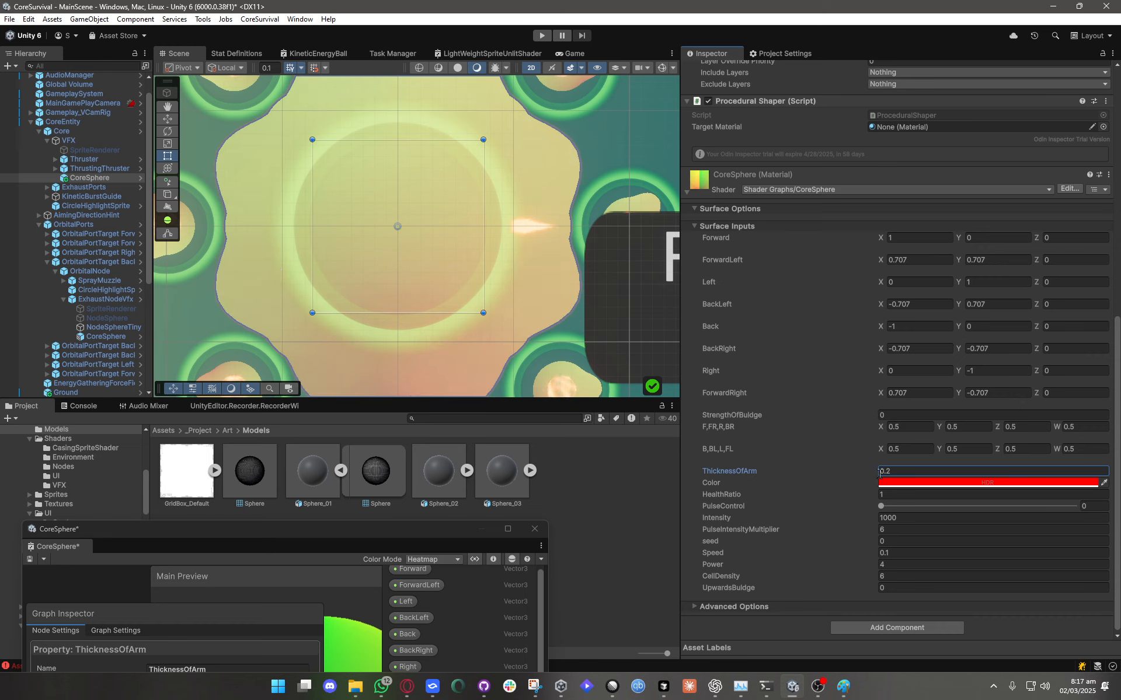
pyautogui.moveTo(441, 279); pyautogui.dragTo(353, 279, button='middle')
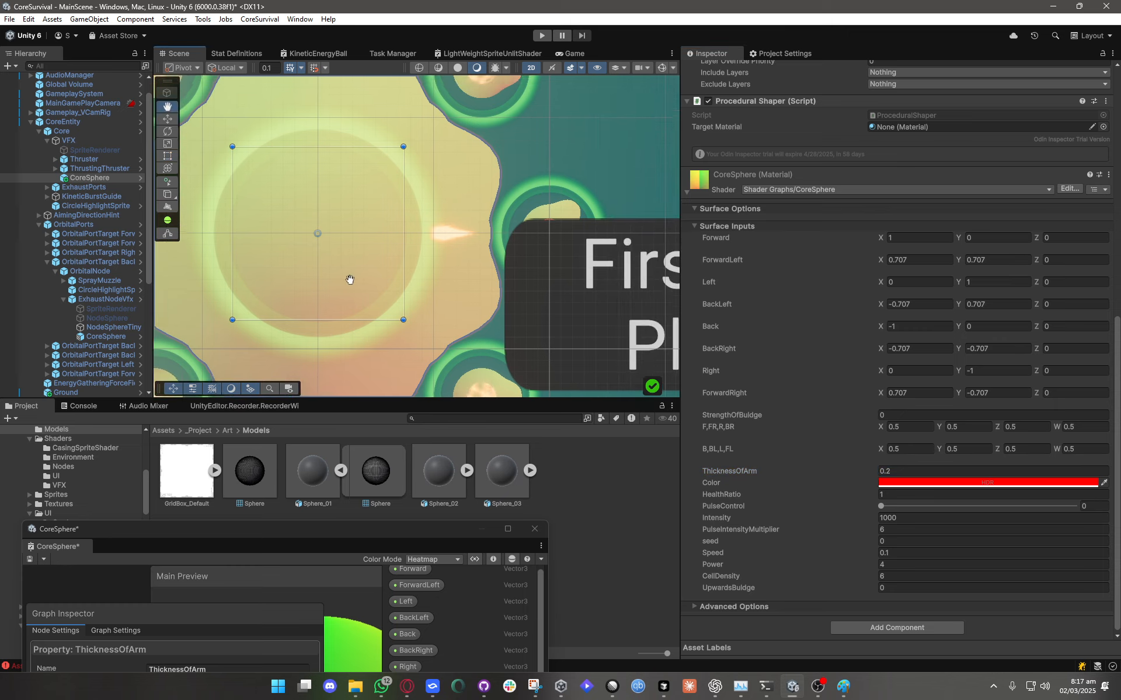
pyautogui.moveTo(449, 133); pyautogui.dragTo(439, 177, button='middle')
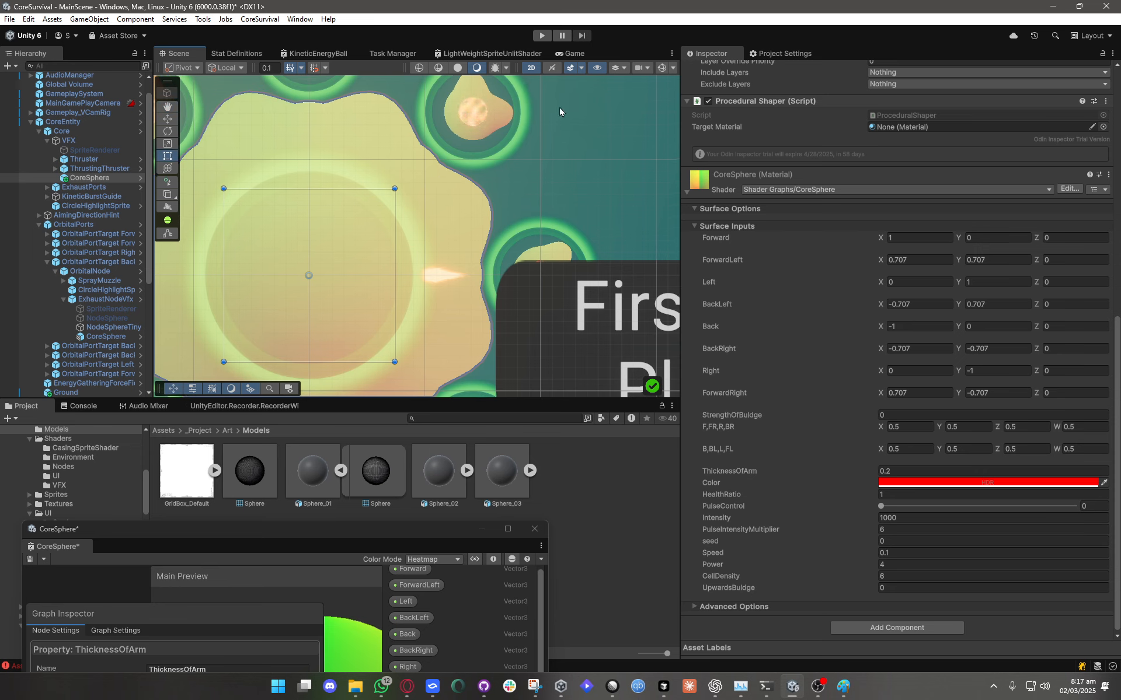
# Show the Scene in shaded wireframe and examine the mesh along the core's arms.
pyautogui.click(438, 69)
pyautogui.scroll(2, 443, 295)
pyautogui.moveTo(437, 282); pyautogui.dragTo(386, 277, button='middle')
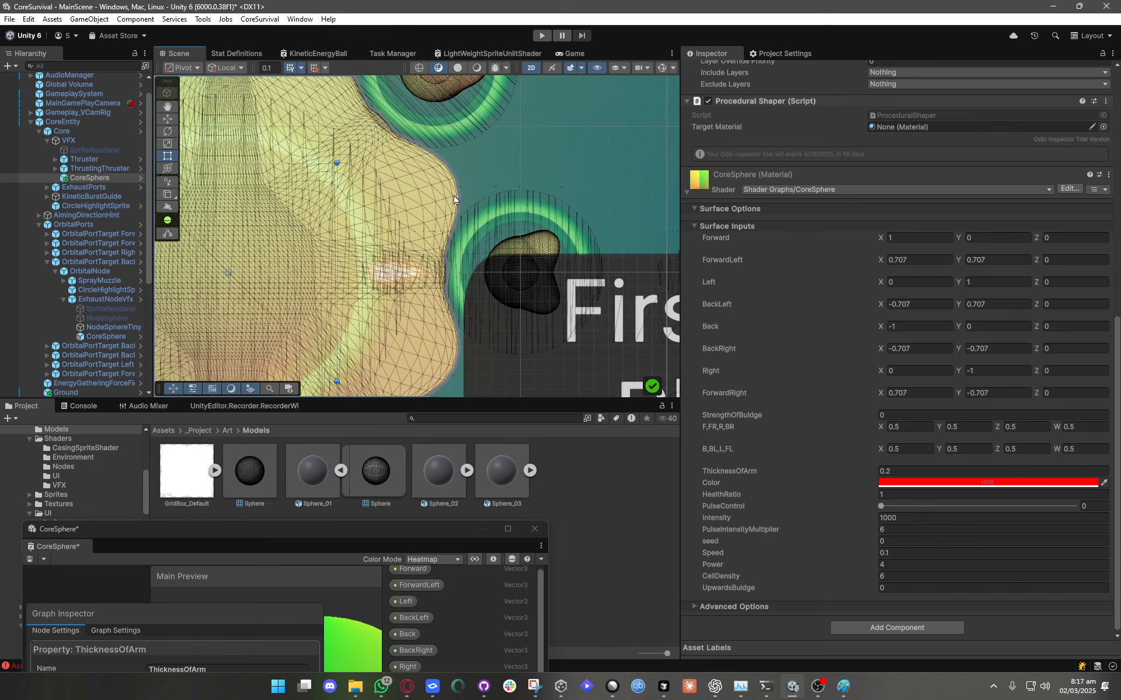
pyautogui.moveTo(355, 301); pyautogui.dragTo(342, 273, button='middle')
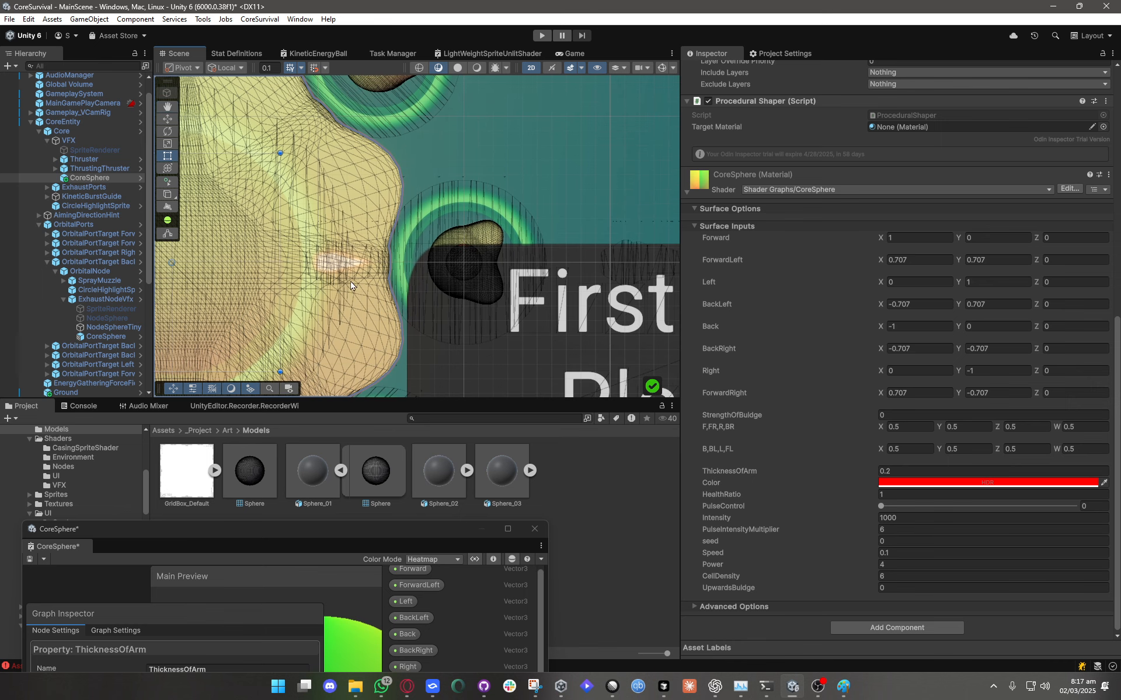
pyautogui.moveTo(289, 301); pyautogui.dragTo(357, 355, button='middle')
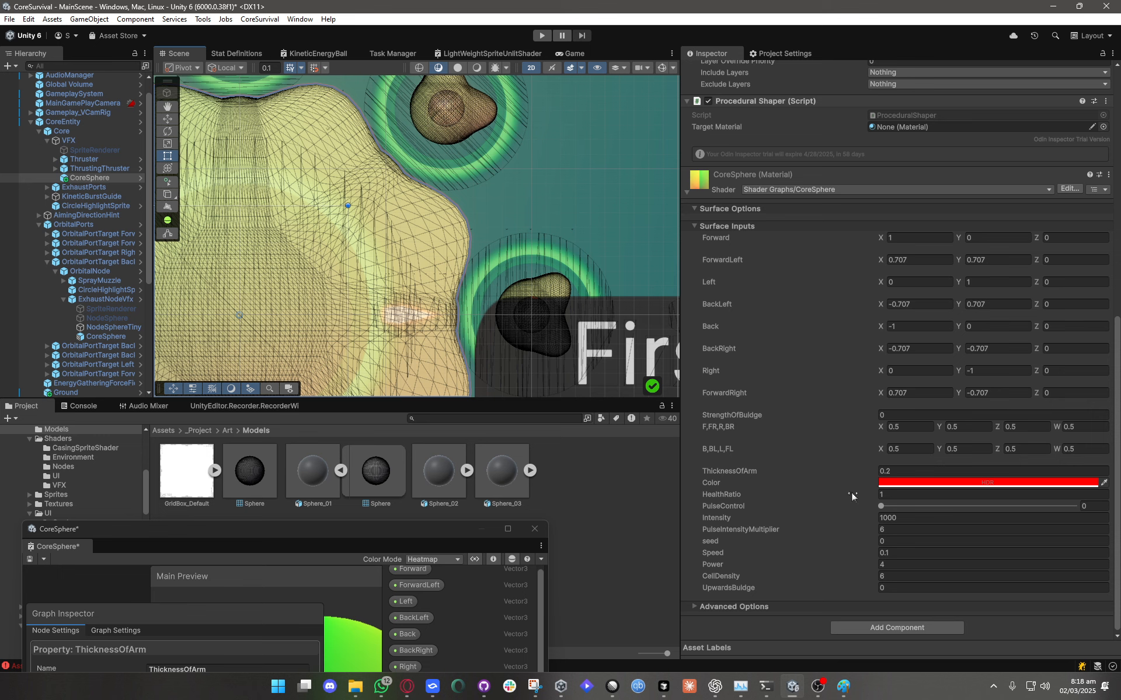
# Set the CoreSphere material's ThicknessOfArm to 0.11 and enlarge the CoreSphere graph window to full size.
pyautogui.doubleClick(888, 471)
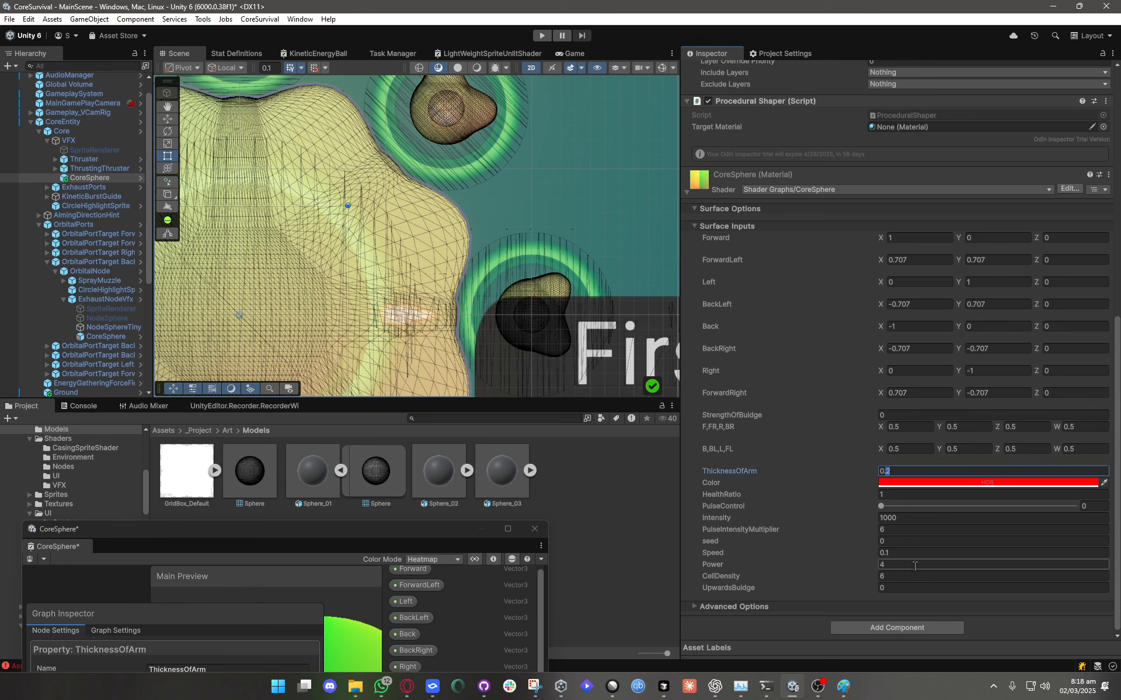
pyautogui.write('11')
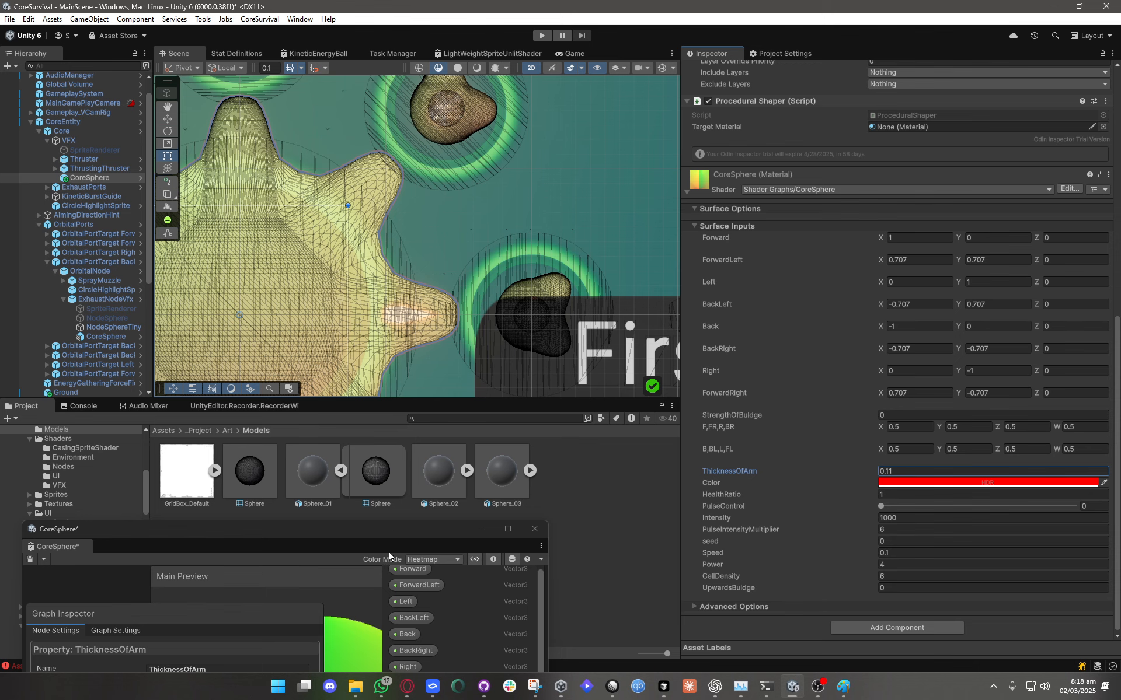
pyautogui.moveTo(377, 532); pyautogui.dragTo(380, 530)
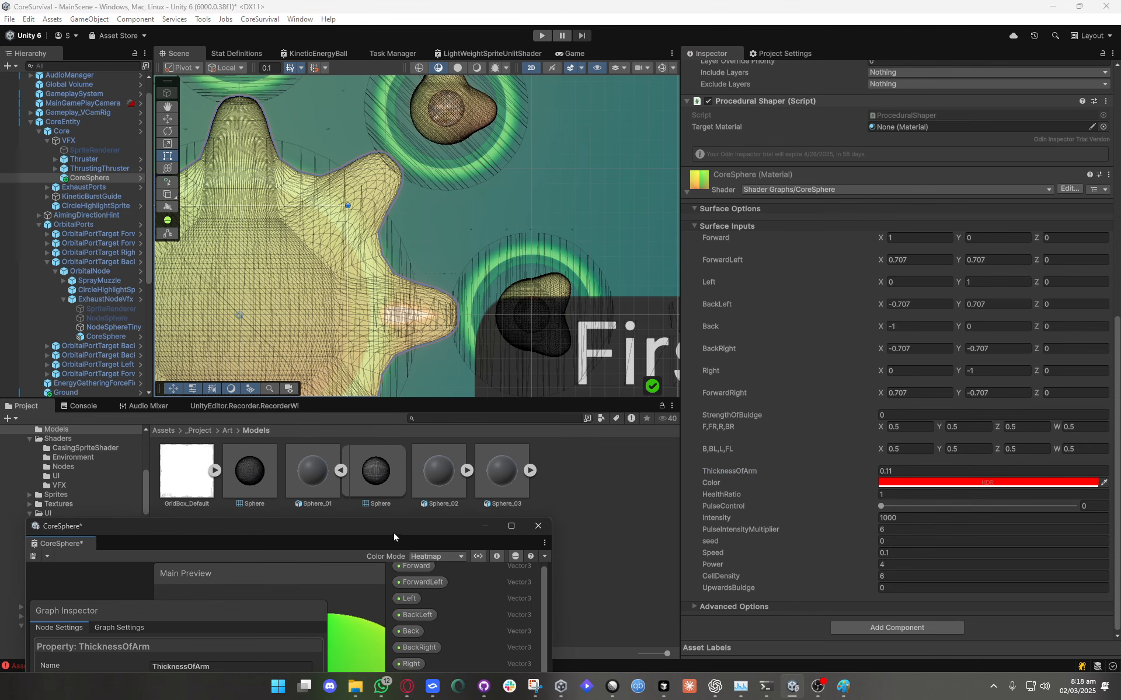
pyautogui.moveTo(394, 529); pyautogui.dragTo(454, 505)
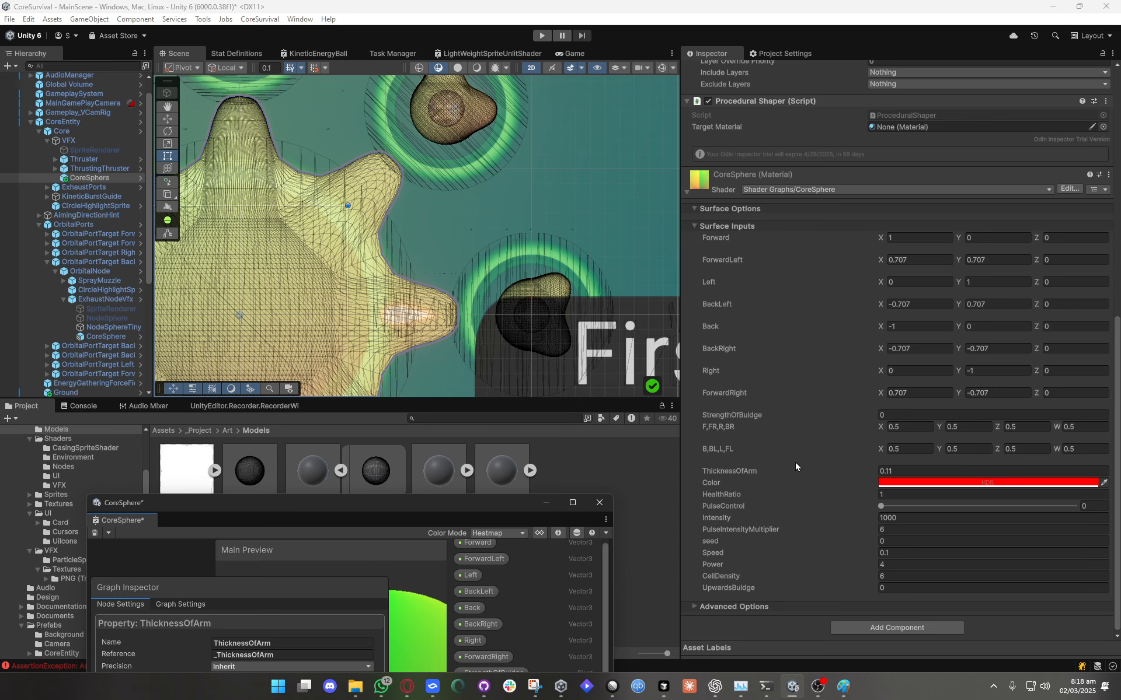
pyautogui.click(575, 505)
# Trace the ThicknessOfArm and One Minus connections down through the Dot Product, Smoothstep and Multiply rows.
pyautogui.scroll(-6, 525, 365)
pyautogui.scroll(4, 354, 123)
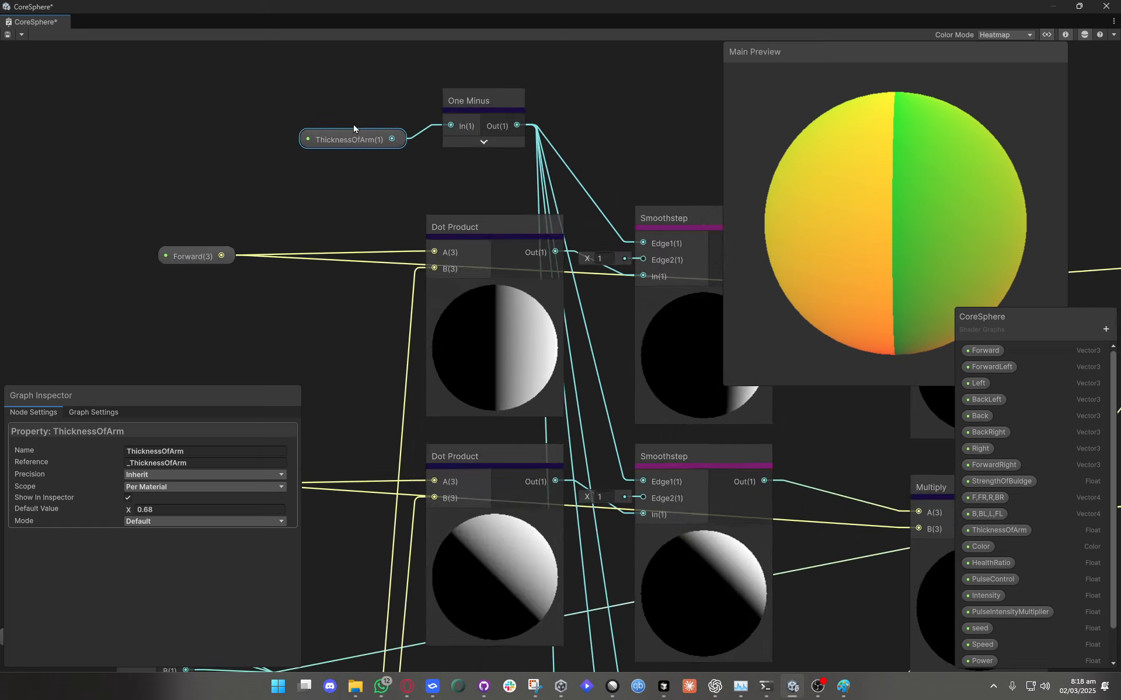
pyautogui.scroll(3, 353, 128)
pyautogui.scroll(-7, 386, 259)
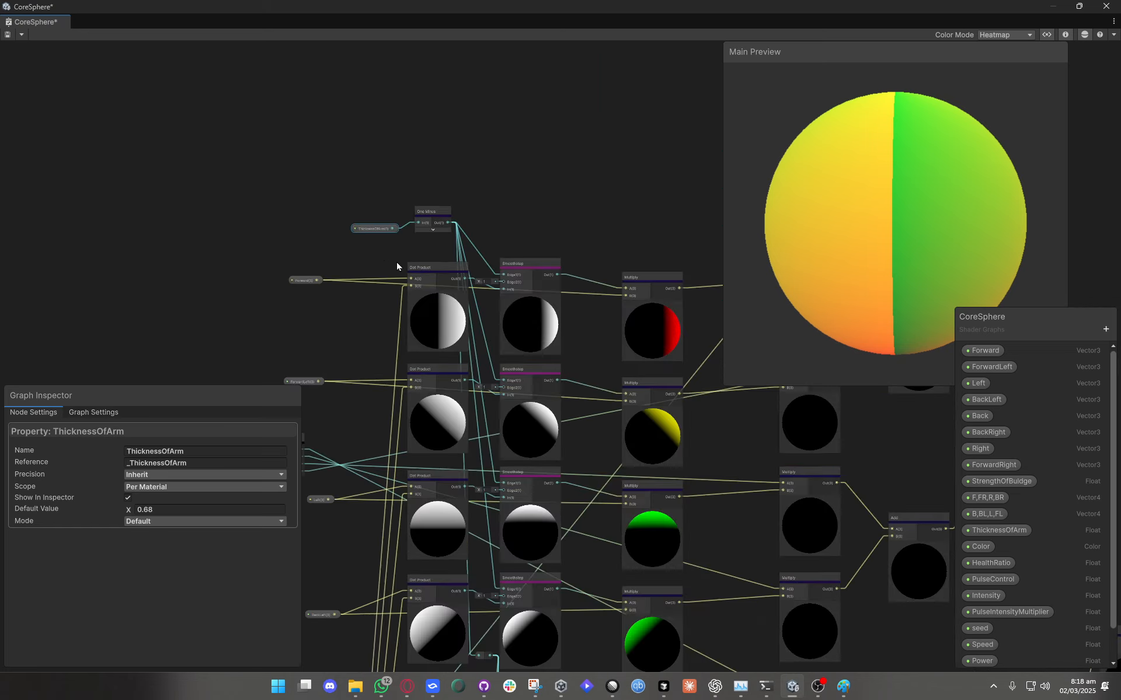
pyautogui.moveTo(565, 585); pyautogui.dragTo(517, 198, button='middle')
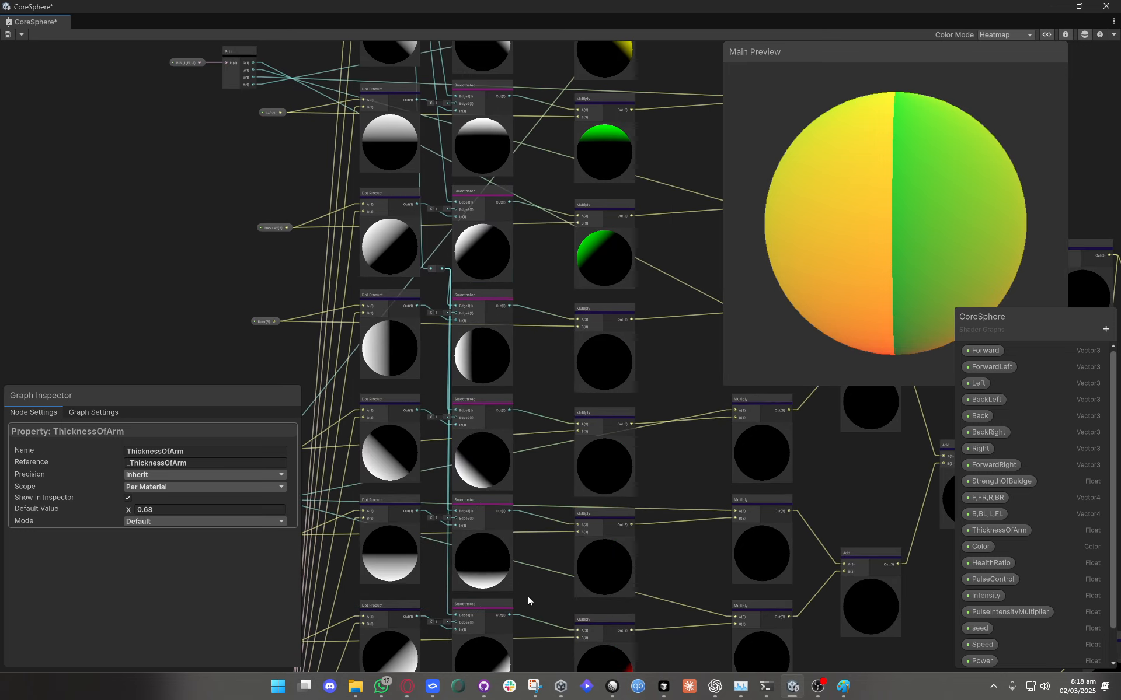
pyautogui.moveTo(528, 585); pyautogui.dragTo(535, 226, button='middle')
pyautogui.scroll(6, 547, 280)
pyautogui.moveTo(504, 349); pyautogui.dragTo(392, 428, button='middle')
# Nudge the ForwardRight row's Multiply node into line beneath the one above, and select the ForwardRight property node.
pyautogui.click(554, 342)
pyautogui.moveTo(555, 342); pyautogui.dragTo(560, 331)
pyautogui.scroll(-6, 460, 421)
pyautogui.moveTo(476, 428); pyautogui.dragTo(431, 406, button='middle')
pyautogui.scroll(4, 444, 372)
pyautogui.scroll(3, 444, 372)
pyautogui.scroll(-3, 580, 408)
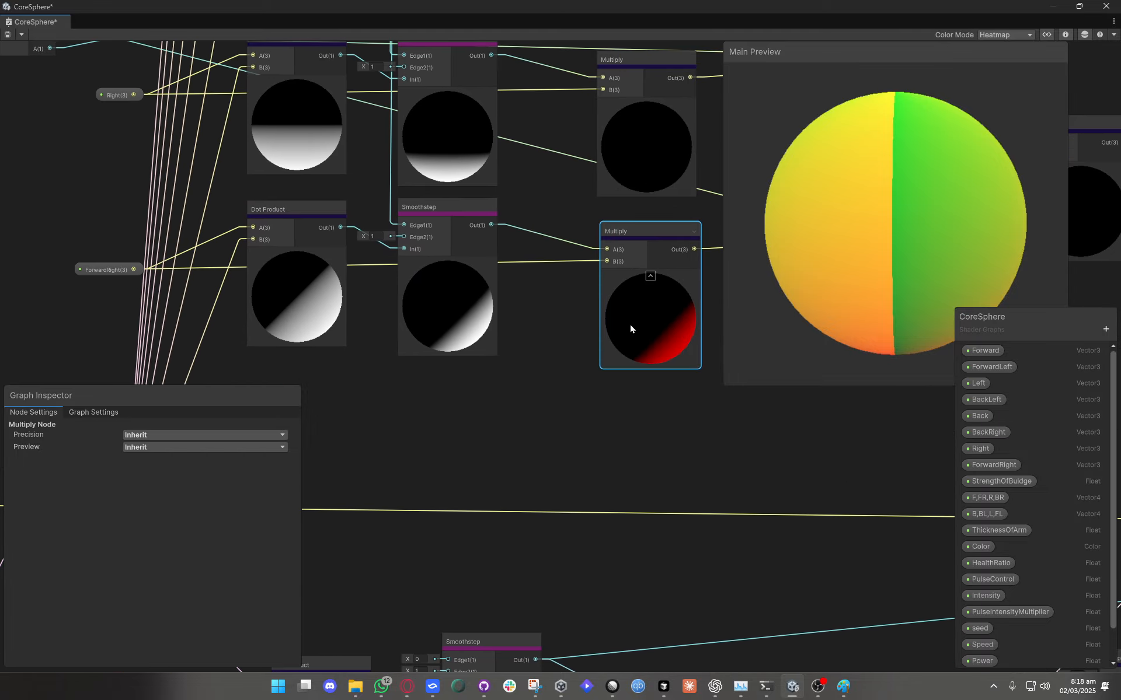
pyautogui.moveTo(630, 324); pyautogui.dragTo(624, 316)
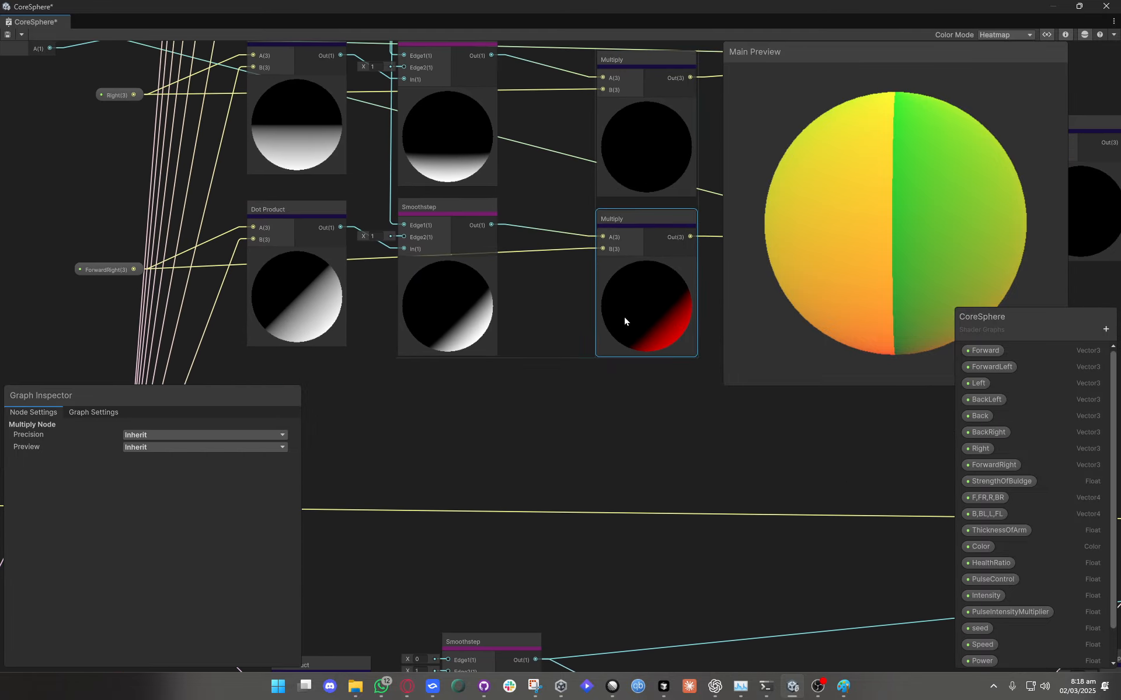
pyautogui.click(123, 273)
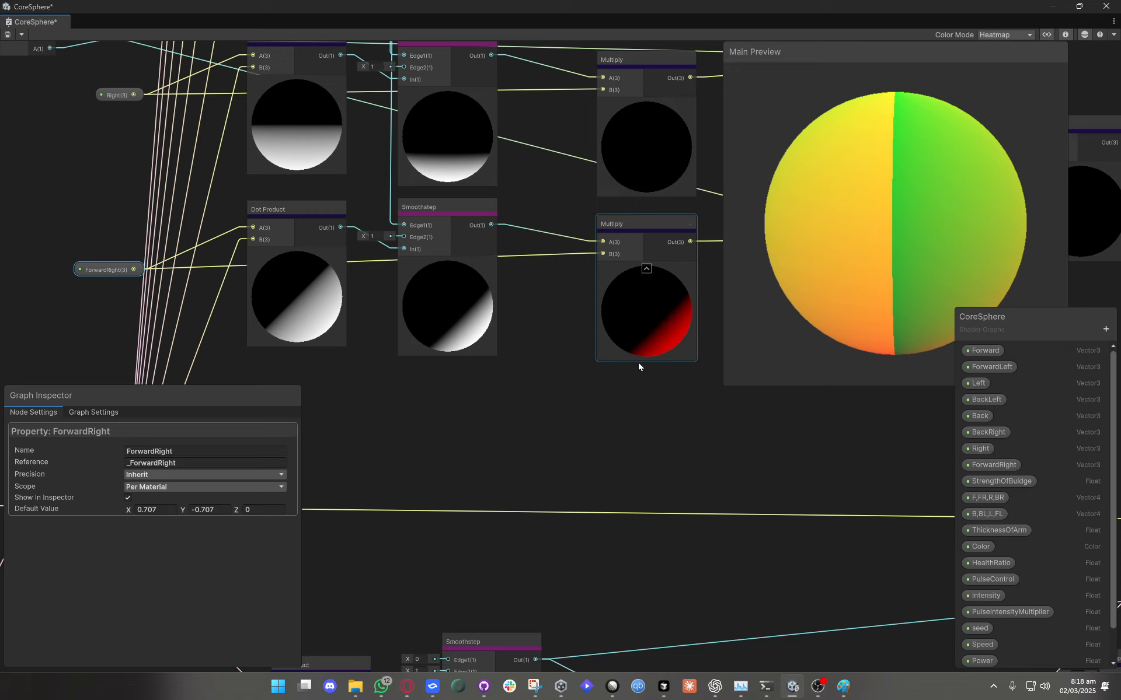
# Switch to Paint and undo the latest strokes, back to the circle diagram with only its 0, 1 and -1 labels.
pyautogui.click(846, 696)
pyautogui.moveTo(501, 461); pyautogui.dragTo(370, 426)
pyautogui.hotkey('ctrl', 'z')
pyautogui.hotkey('ctrl', 'z')
pyautogui.hotkey('ctrl', 'z')
pyautogui.hotkey('ctrl', 'z')
pyautogui.hotkey('ctrl', 'z')
pyautogui.hotkey('ctrl', 'z')
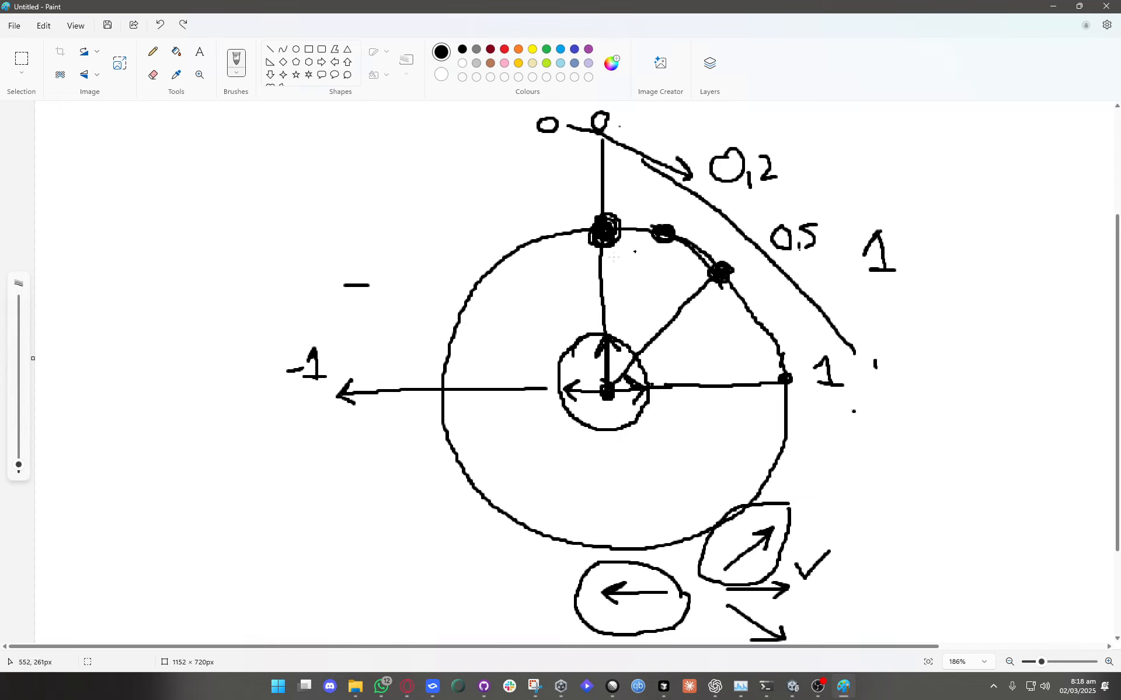
pyautogui.hotkey('ctrl', 'z')
pyautogui.hotkey('ctrl', 'z')
pyautogui.hotkey('ctrl', 'z')
pyautogui.hotkey('ctrl', 'z')
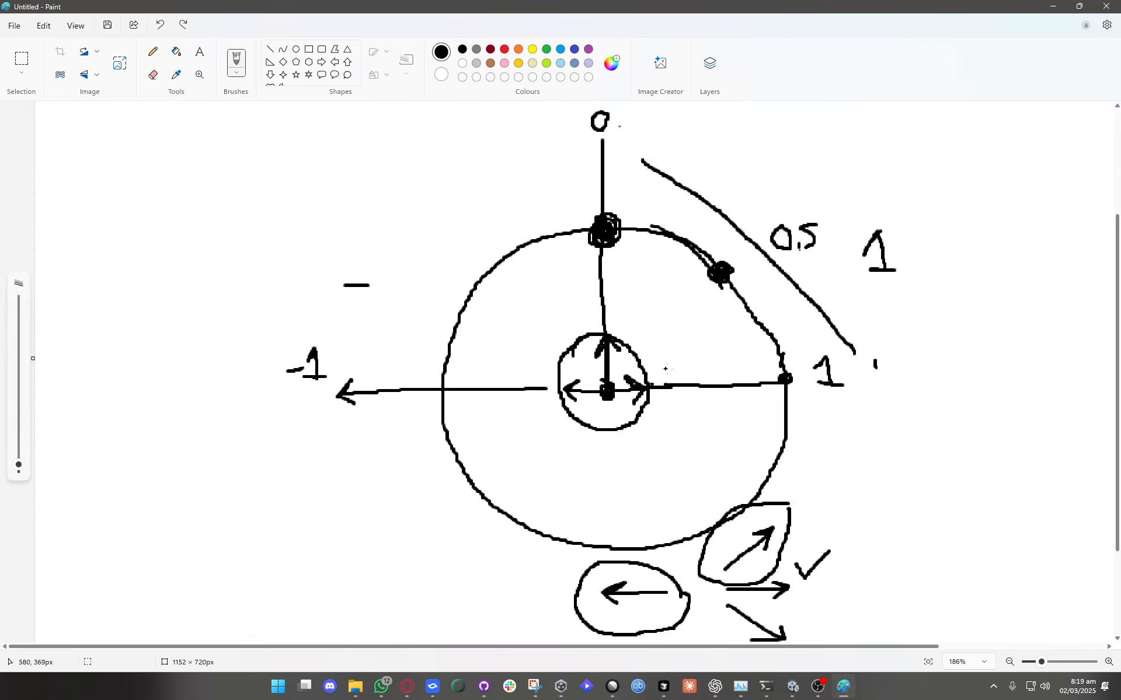
pyautogui.hotkey('ctrl', 'z')
pyautogui.hotkey('ctrl', 'z')
pyautogui.hotkey('ctrl', 'z')
pyautogui.hotkey('ctrl', 'z')
pyautogui.hotkey('ctrl', 'z')
pyautogui.hotkey('ctrl', 'z')
pyautogui.hotkey('ctrl', 'z')
pyautogui.hotkey('ctrl', 'z')
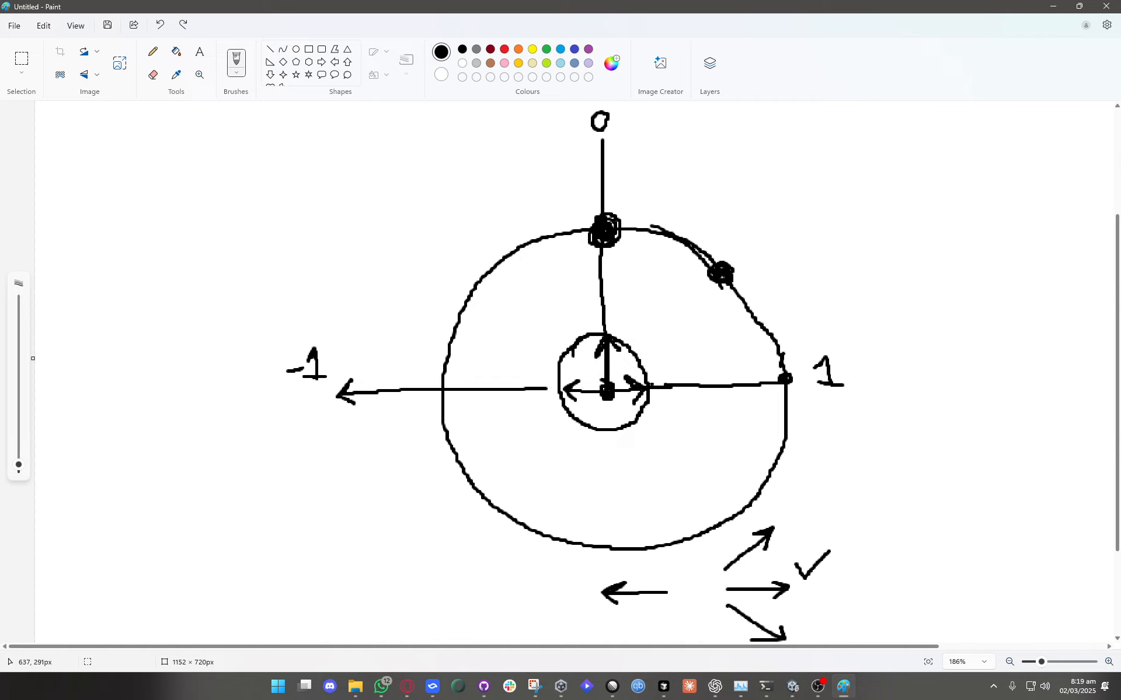
# Label the circle's upper-right dot 0.1, add a short diagonal arrow at the centre, thicken the rightmost dot and circle the 1.
pyautogui.moveTo(758, 240); pyautogui.dragTo(787, 264)
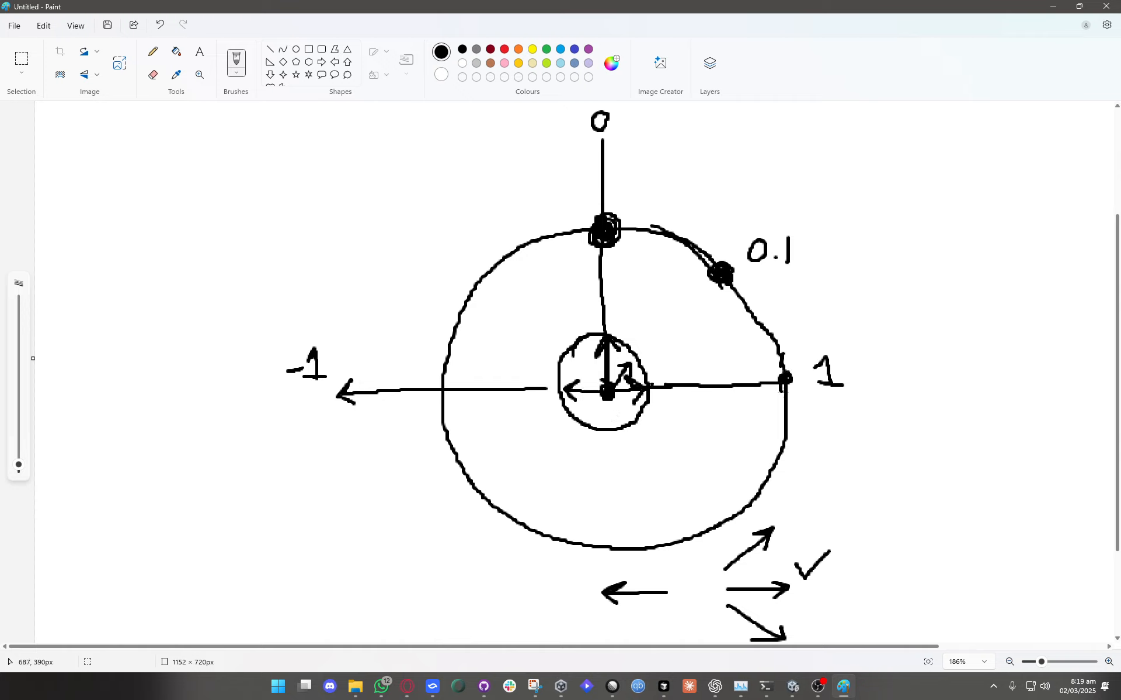
pyautogui.moveTo(786, 386); pyautogui.dragTo(795, 380)
pyautogui.moveTo(847, 345)
pyautogui.mouseDown()
pyautogui.moveTo(813, 387)
pyautogui.moveTo(863, 358)
pyautogui.moveTo(841, 342)
pyautogui.mouseUp()
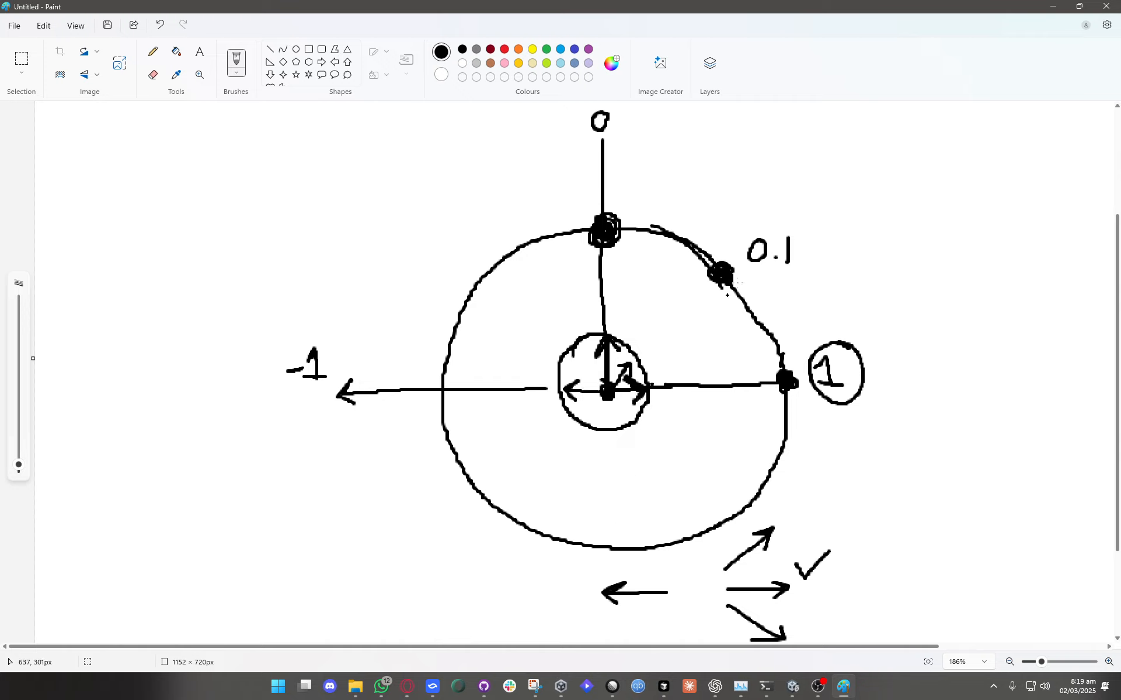
pyautogui.moveTo(773, 272); pyautogui.dragTo(792, 271)
# Switch back to the CoreSphere graph in Unity and select the Smoothstep node in the ForwardRight row.
pyautogui.click(792, 693)
pyautogui.click(611, 312)
pyautogui.scroll(-5, 484, 401)
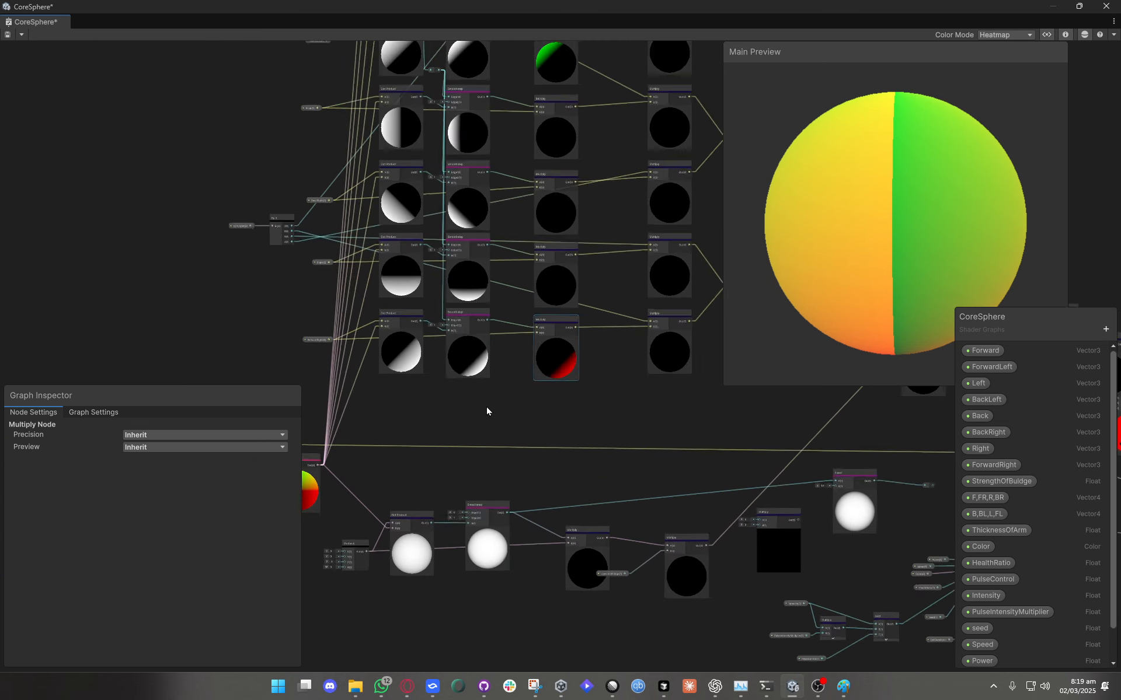
pyautogui.scroll(3, 474, 390)
pyautogui.click(443, 335)
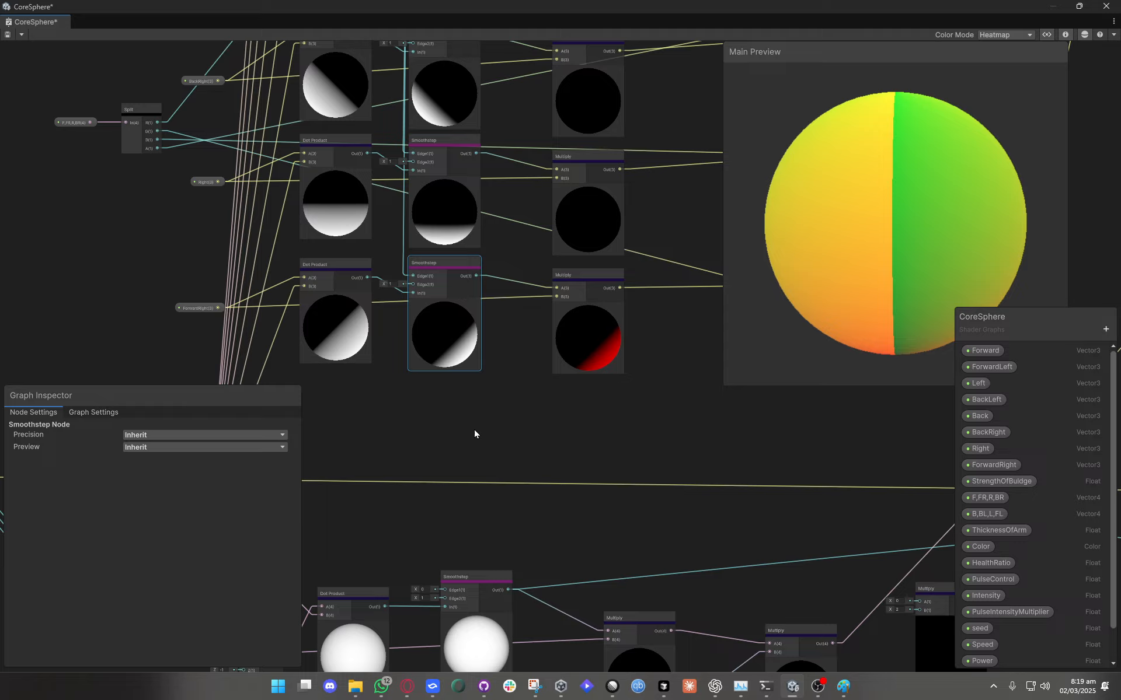
# Select the ForwardRight property node to inspect its settings and the nodes it feeds.
pyautogui.moveTo(474, 429); pyautogui.dragTo(618, 440, button='middle')
pyautogui.scroll(10, 338, 322)
pyautogui.click(338, 322)
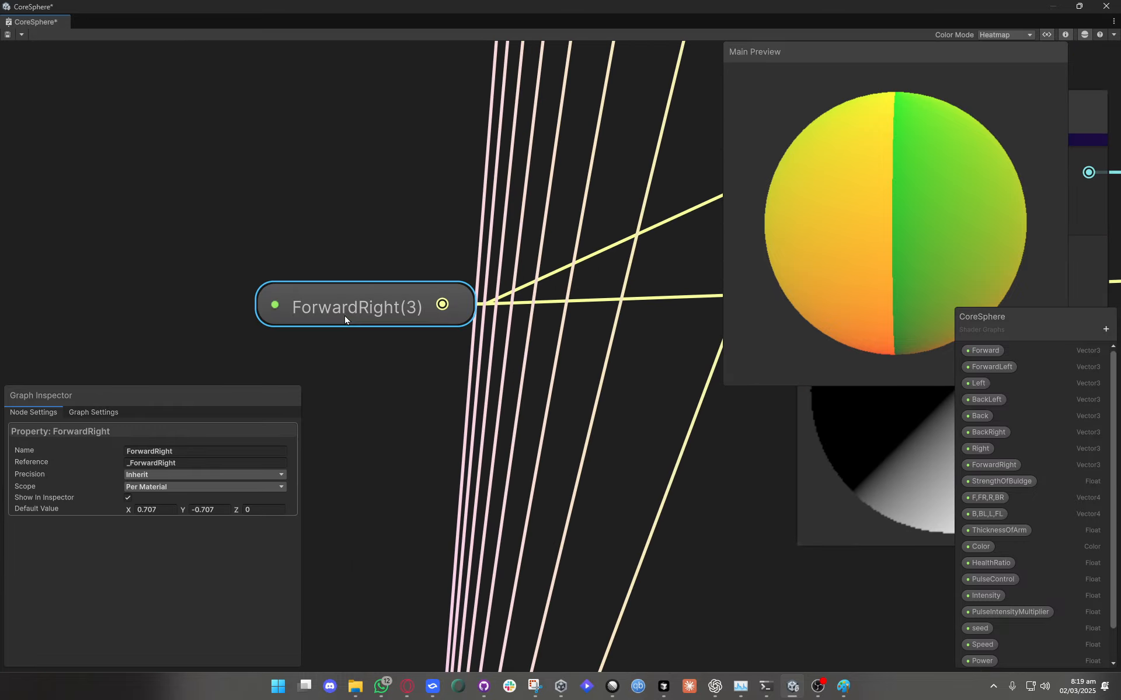
pyautogui.scroll(-10, 423, 420)
pyautogui.scroll(5, 433, 475)
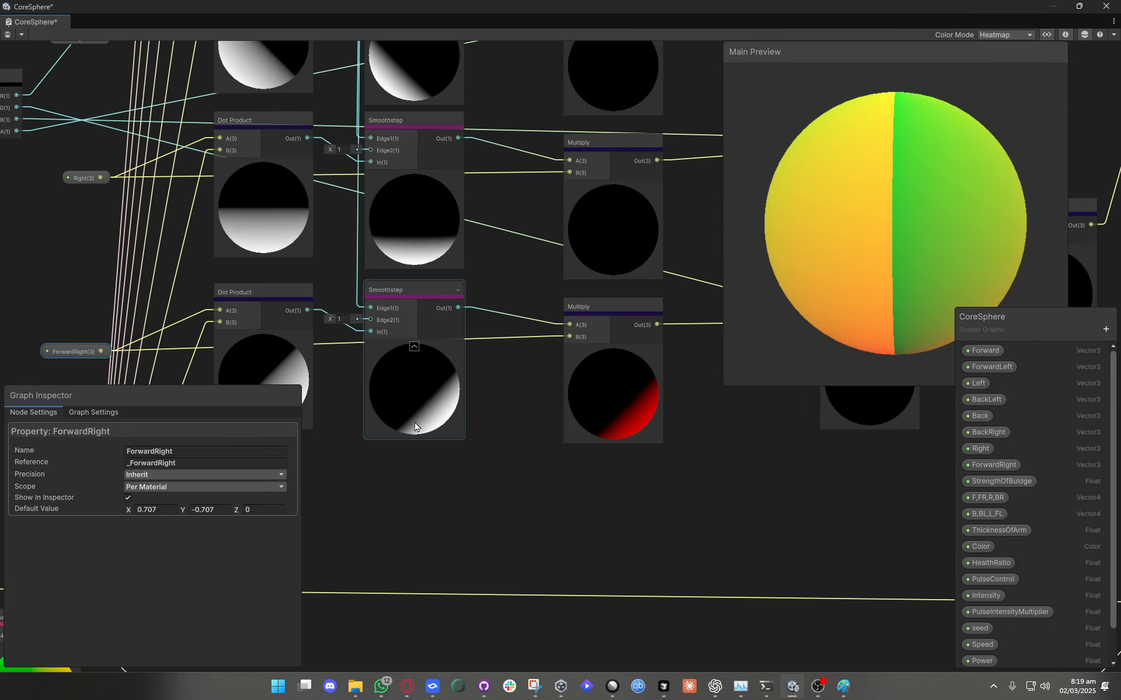
# Nudge the Smoothstep node in the ForwardRight row slightly downward.
pyautogui.click(408, 381)
pyautogui.moveTo(410, 388); pyautogui.dragTo(410, 383)
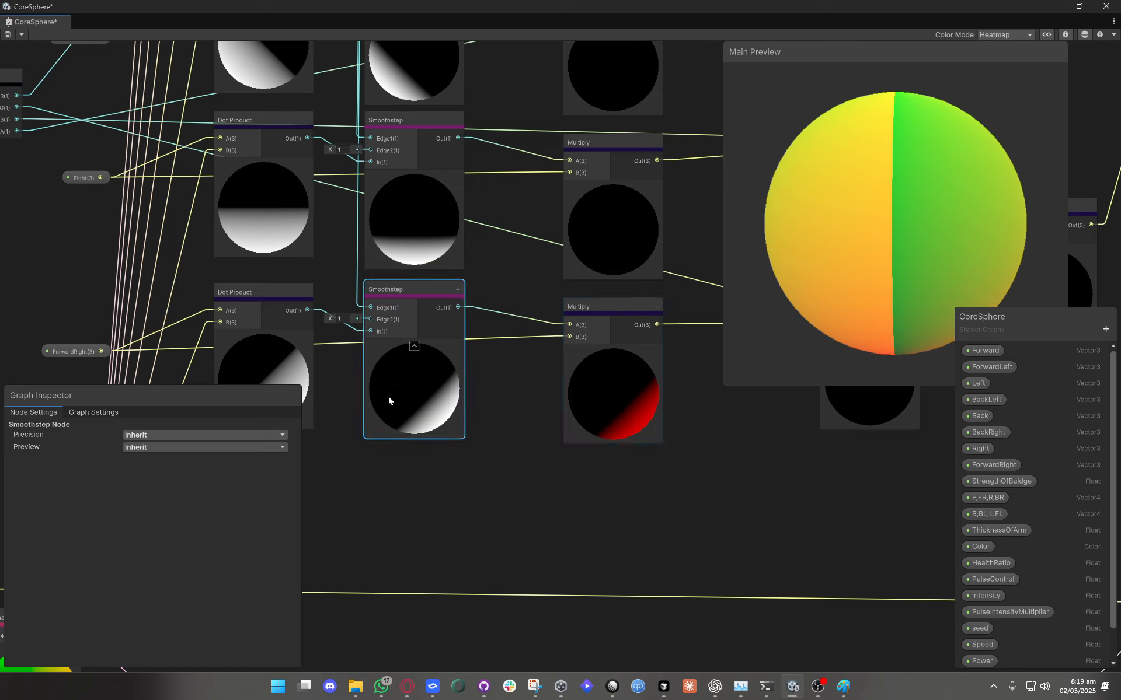
pyautogui.moveTo(409, 413); pyautogui.dragTo(412, 425)
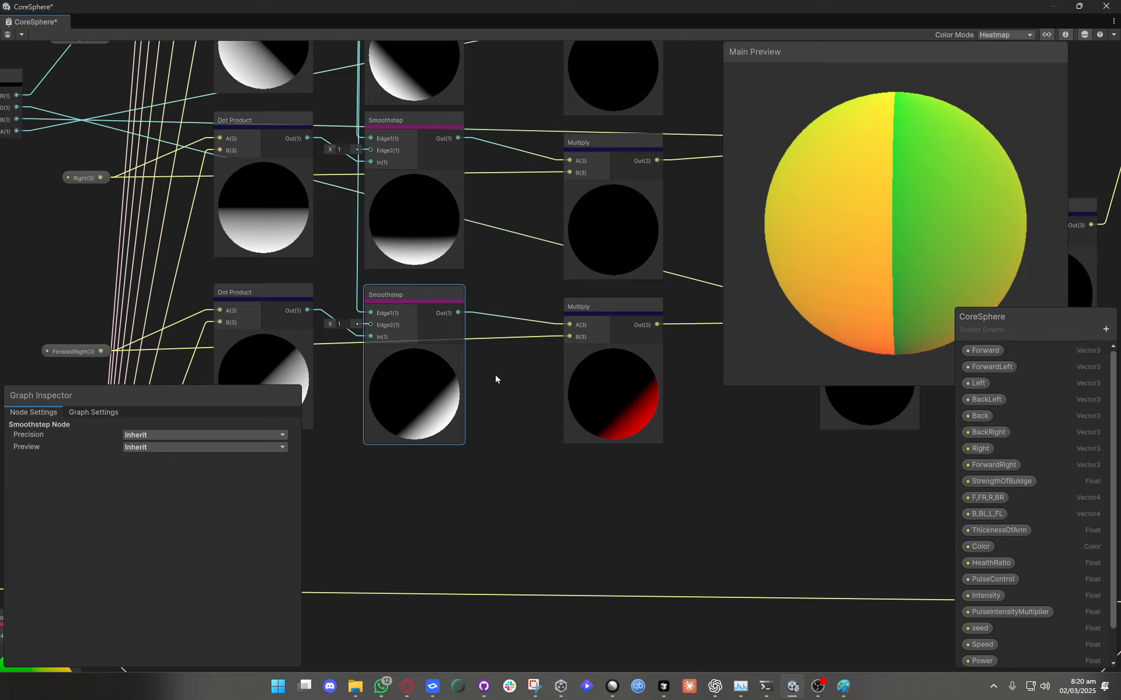
# Select the ForwardRight row's Multiply node, its ForwardRight property node and the Multiply node again to point out their link.
pyautogui.click(605, 386)
pyautogui.click(79, 354)
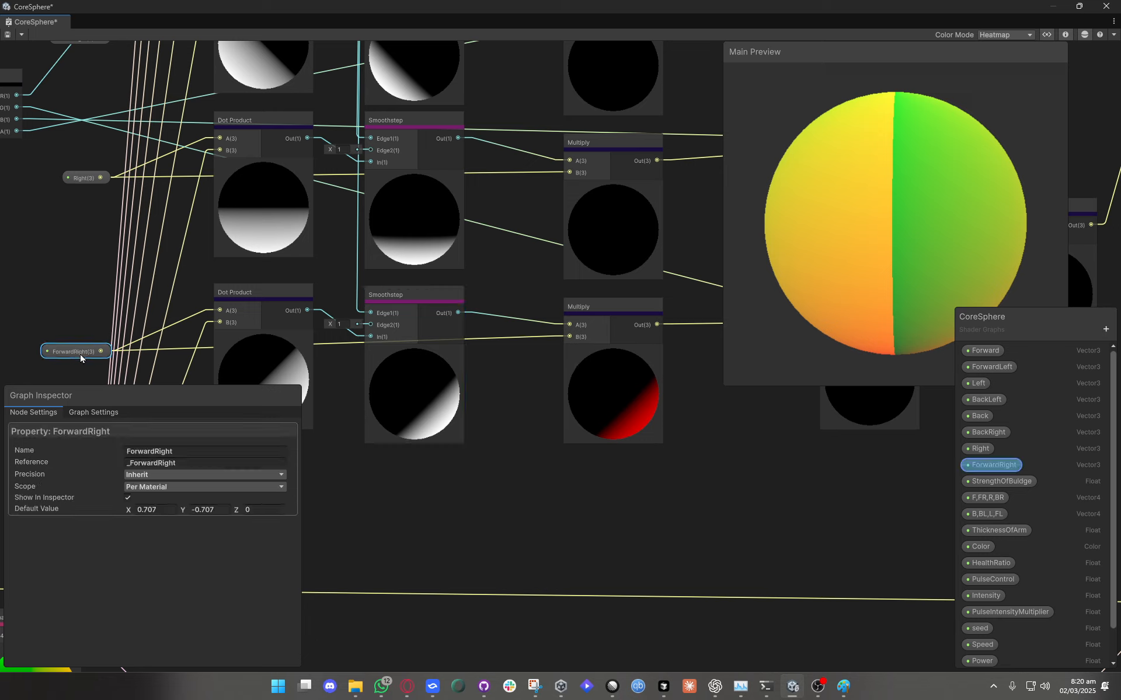
pyautogui.click(586, 390)
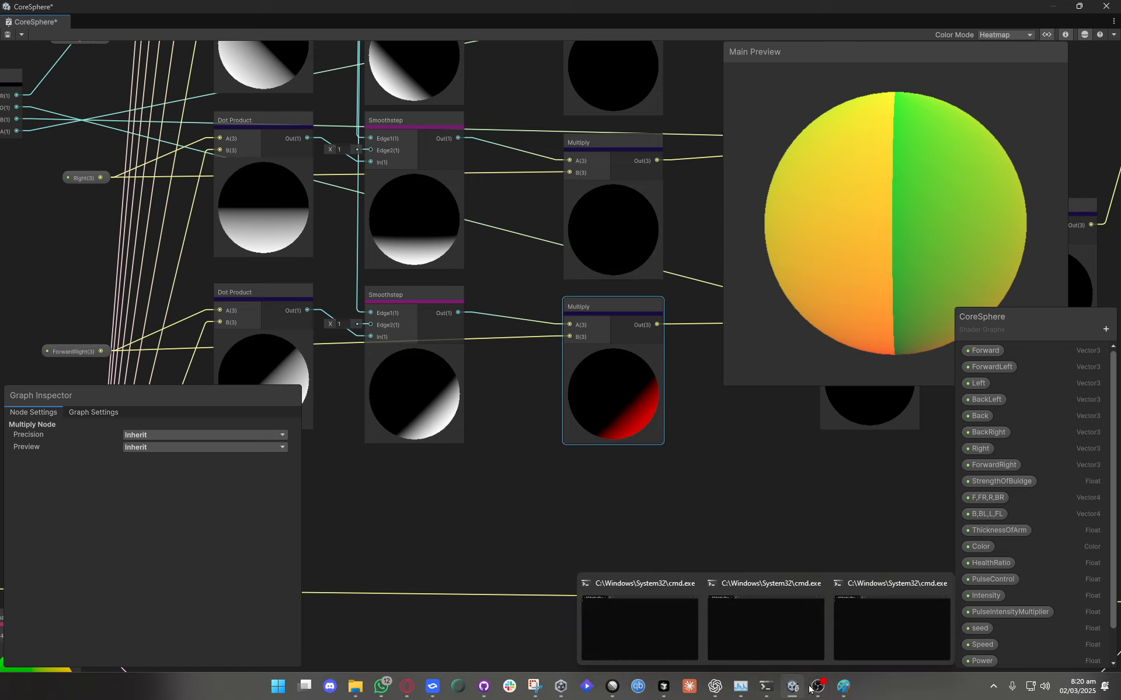
# Switch to Paint and draw a short rightward arrow below the -1 label, with a boxed 0.5 above it.
pyautogui.click(841, 690)
pyautogui.moveTo(218, 495)
pyautogui.mouseDown()
pyautogui.moveTo(288, 495)
pyautogui.moveTo(276, 504)
pyautogui.mouseUp()
pyautogui.moveTo(254, 427)
pyautogui.mouseDown()
pyautogui.moveTo(252, 453)
pyautogui.moveTo(257, 427)
pyautogui.moveTo(302, 445)
pyautogui.moveTo(308, 423)
pyautogui.mouseUp()
pyautogui.click(282, 443)
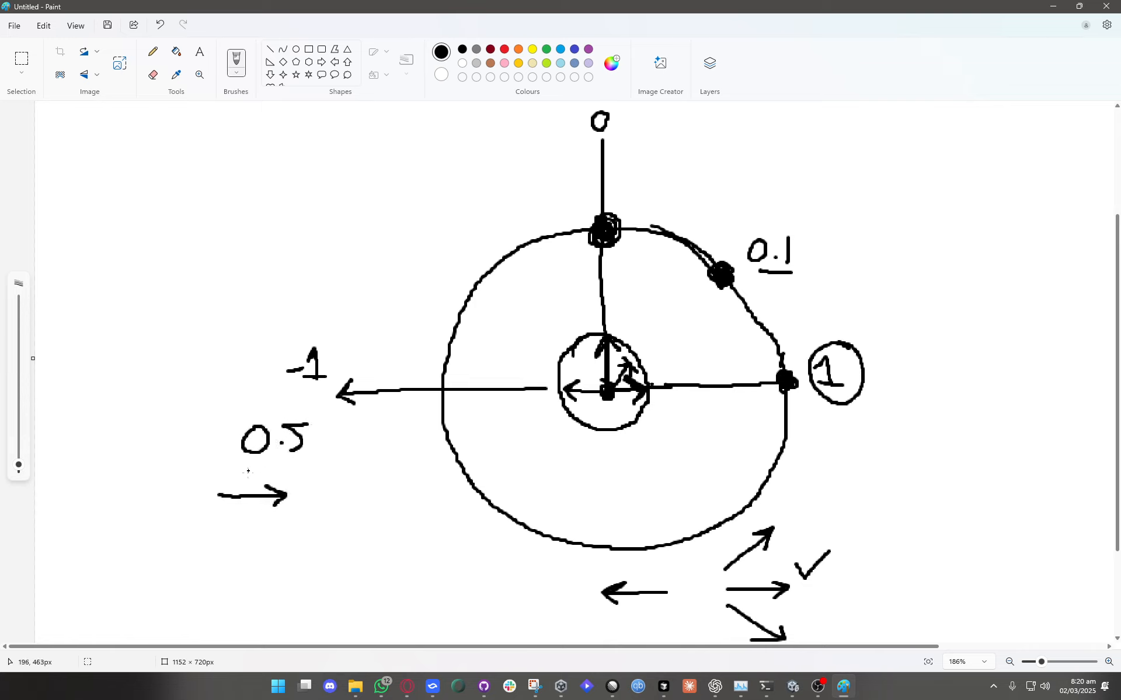
pyautogui.moveTo(241, 466)
pyautogui.mouseDown()
pyautogui.moveTo(309, 464)
pyautogui.moveTo(315, 415)
pyautogui.moveTo(233, 420)
pyautogui.moveTo(236, 459)
pyautogui.mouseUp()
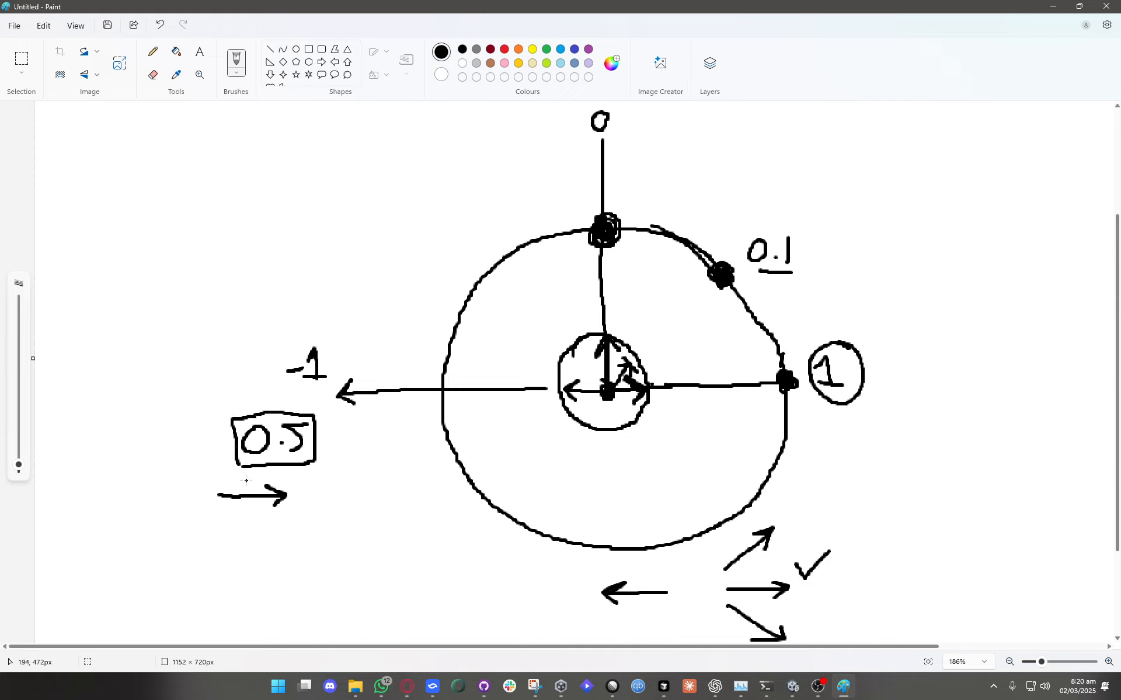
# Cross the short arrow with a vertical stroke, draw a longer arrow beneath it and circle the 0.1 dot.
pyautogui.moveTo(247, 476); pyautogui.dragTo(251, 520)
pyautogui.moveTo(312, 528)
pyautogui.mouseDown()
pyautogui.moveTo(333, 540)
pyautogui.moveTo(312, 558)
pyautogui.mouseUp()
pyautogui.moveTo(742, 228)
pyautogui.mouseDown()
pyautogui.moveTo(709, 231)
pyautogui.moveTo(766, 292)
pyautogui.moveTo(740, 237)
pyautogui.mouseUp()
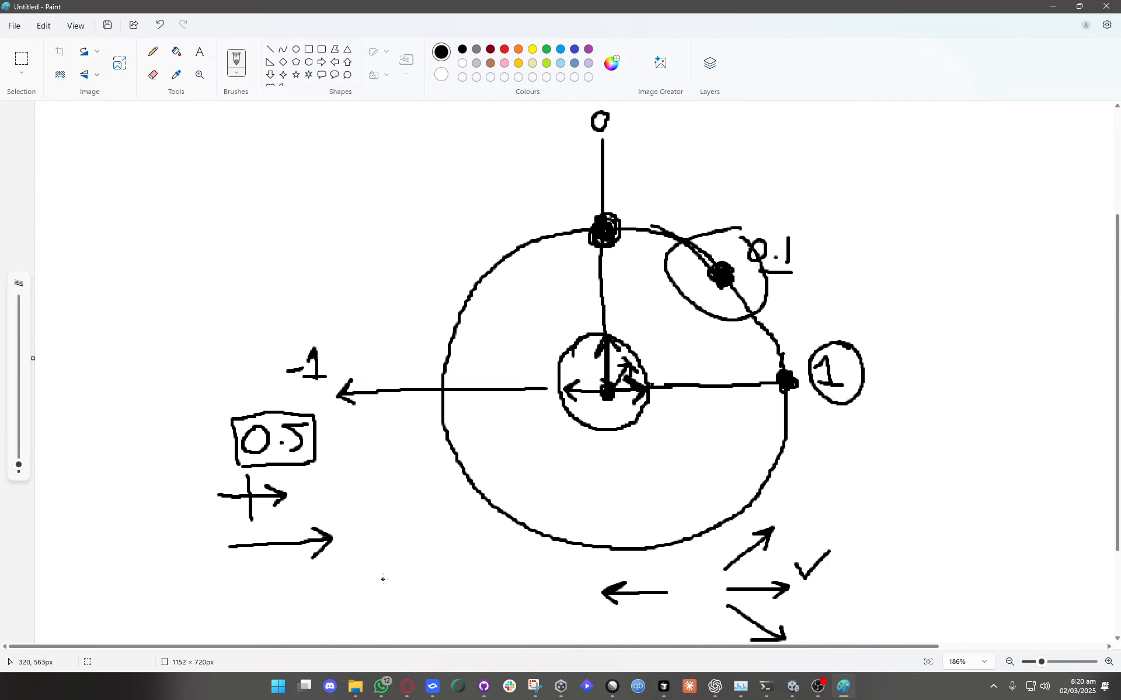
# Switch back to the CoreSphere graph and examine the second column of Multiply nodes and the Split node fed by F,FR,R,BR.
pyautogui.click(792, 687)
pyautogui.scroll(-3, 544, 395)
pyautogui.moveTo(628, 410); pyautogui.dragTo(318, 442, button='middle')
pyautogui.scroll(4, 420, 414)
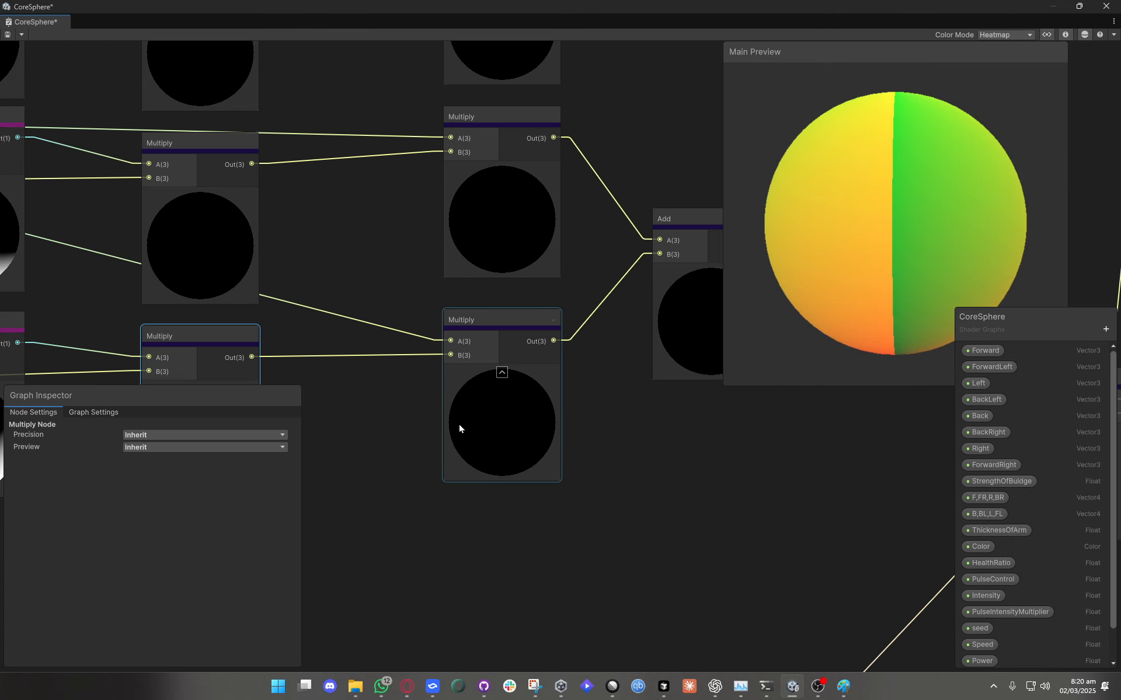
pyautogui.scroll(-3, 458, 425)
pyautogui.moveTo(388, 458); pyautogui.dragTo(673, 509, button='middle')
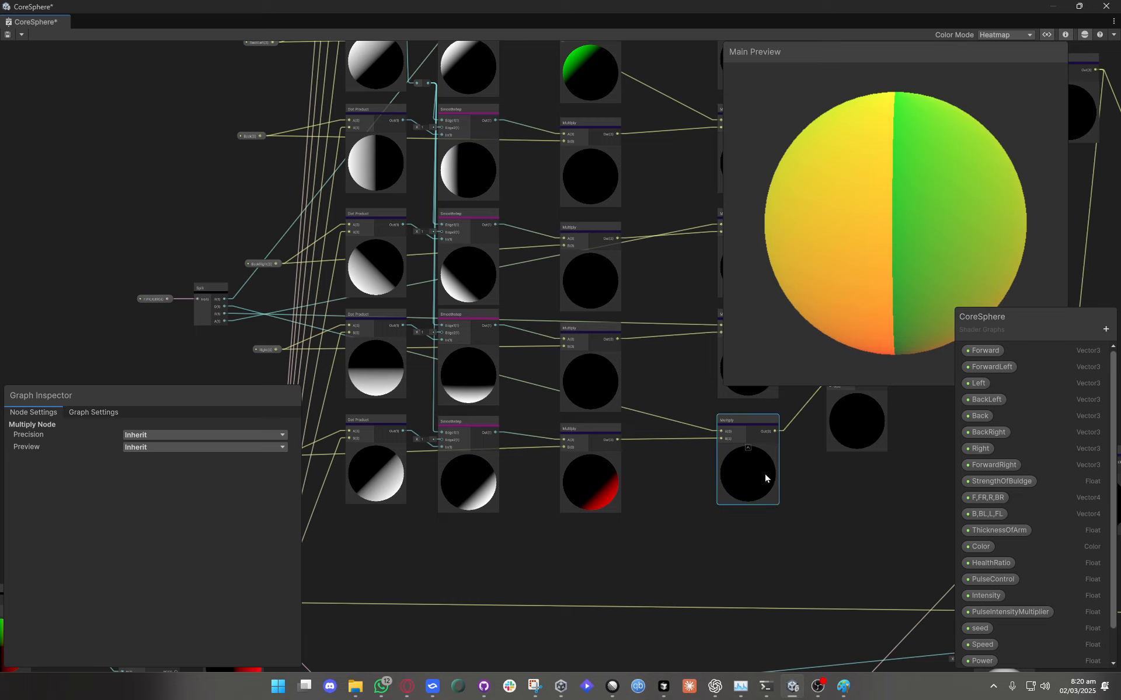
pyautogui.scroll(5, 191, 335)
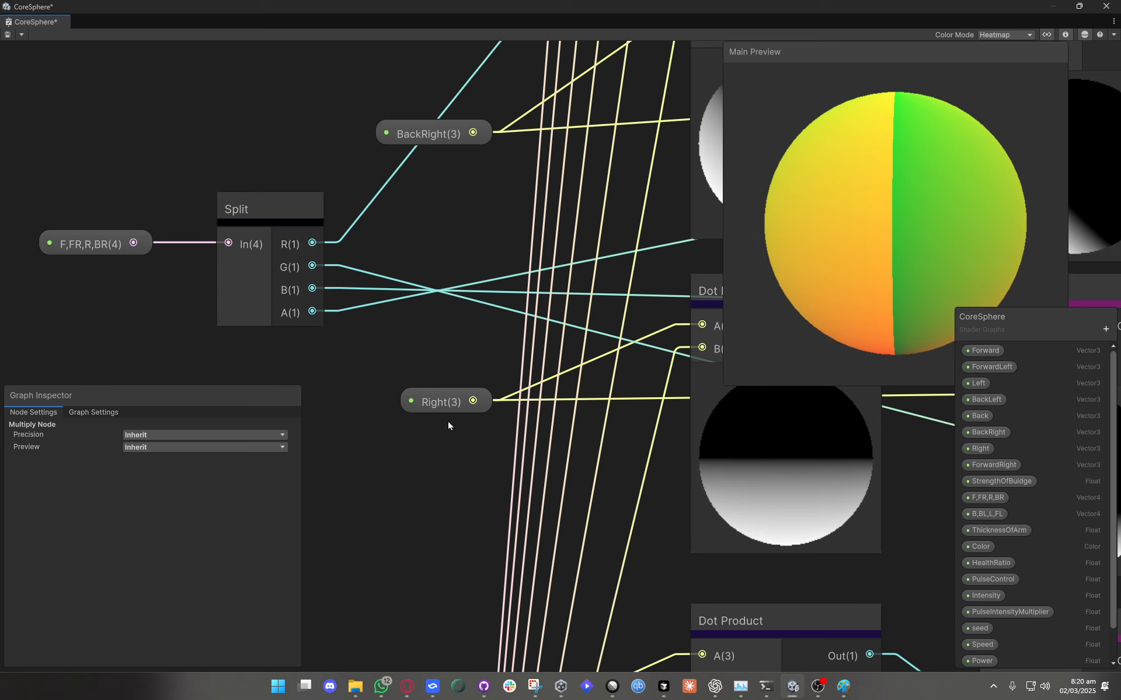
pyautogui.scroll(-3, 531, 519)
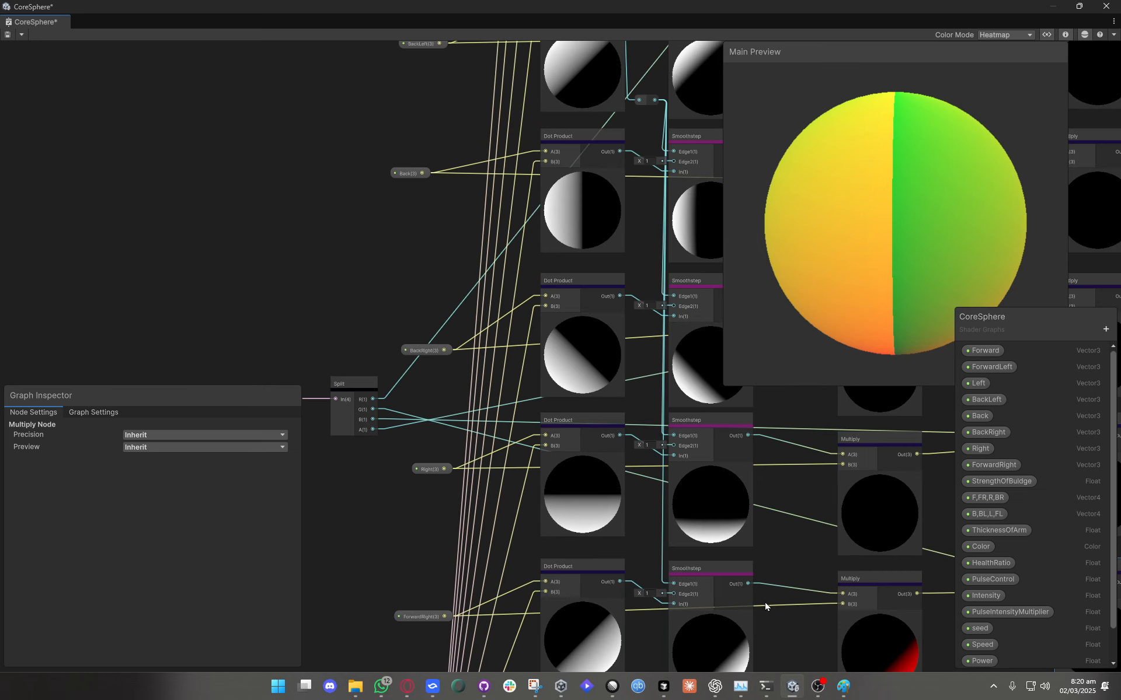
pyautogui.moveTo(829, 648); pyautogui.dragTo(722, 565, button='middle')
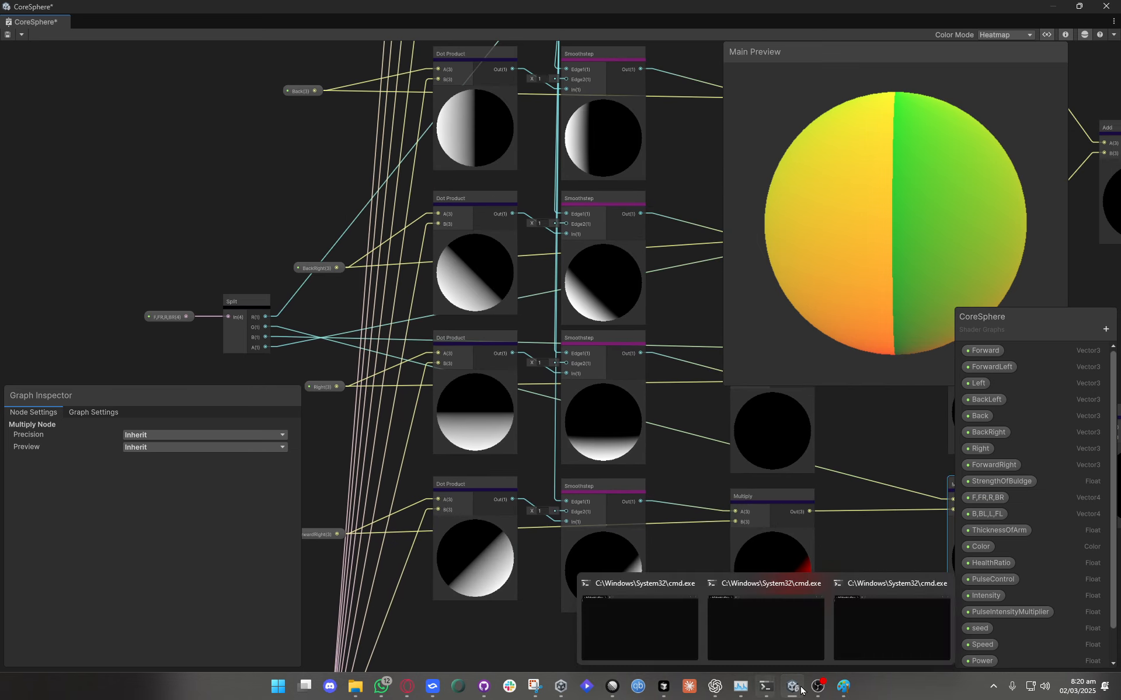
# Switch to Paint, thicken the longer arrow, label it 1 and x5, and draw an outward bulge around the circled 1.
pyautogui.click(841, 693)
pyautogui.moveTo(742, 463); pyautogui.dragTo(642, 464)
pyautogui.hotkey('ctrl', 'z')
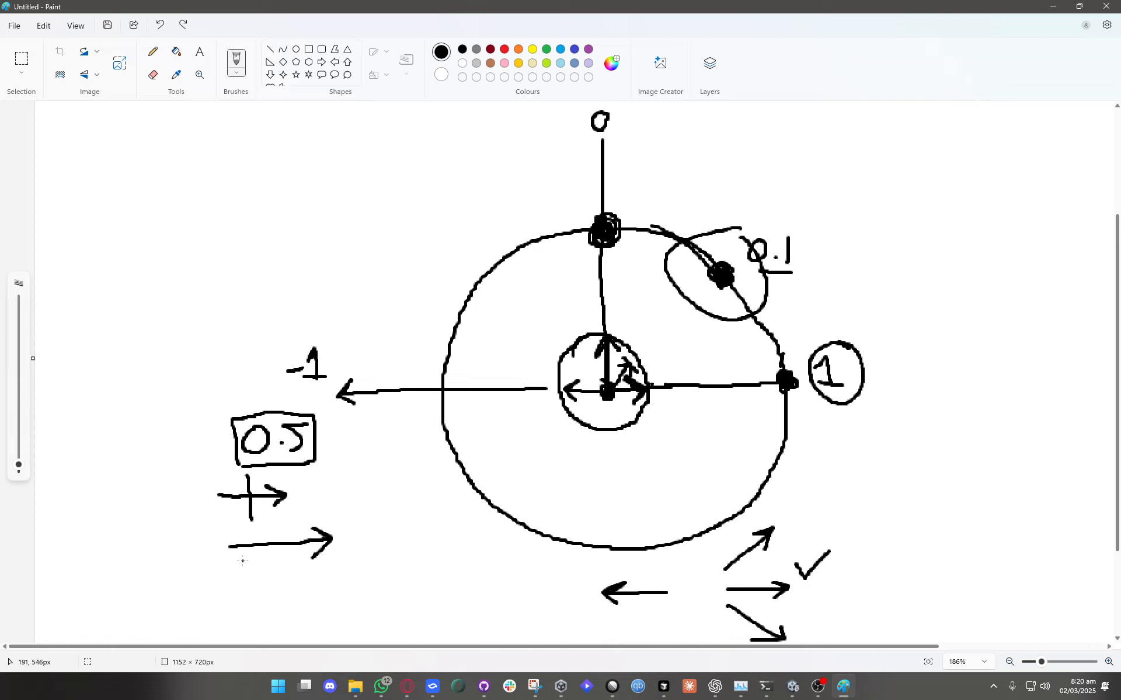
pyautogui.moveTo(227, 549)
pyautogui.mouseDown()
pyautogui.moveTo(315, 540)
pyautogui.moveTo(318, 556)
pyautogui.moveTo(280, 600)
pyautogui.mouseUp()
pyautogui.moveTo(359, 569); pyautogui.dragTo(379, 585)
pyautogui.moveTo(377, 565); pyautogui.dragTo(355, 590)
pyautogui.moveTo(403, 566)
pyautogui.mouseDown()
pyautogui.moveTo(412, 589)
pyautogui.moveTo(426, 562)
pyautogui.moveTo(383, 591)
pyautogui.mouseUp()
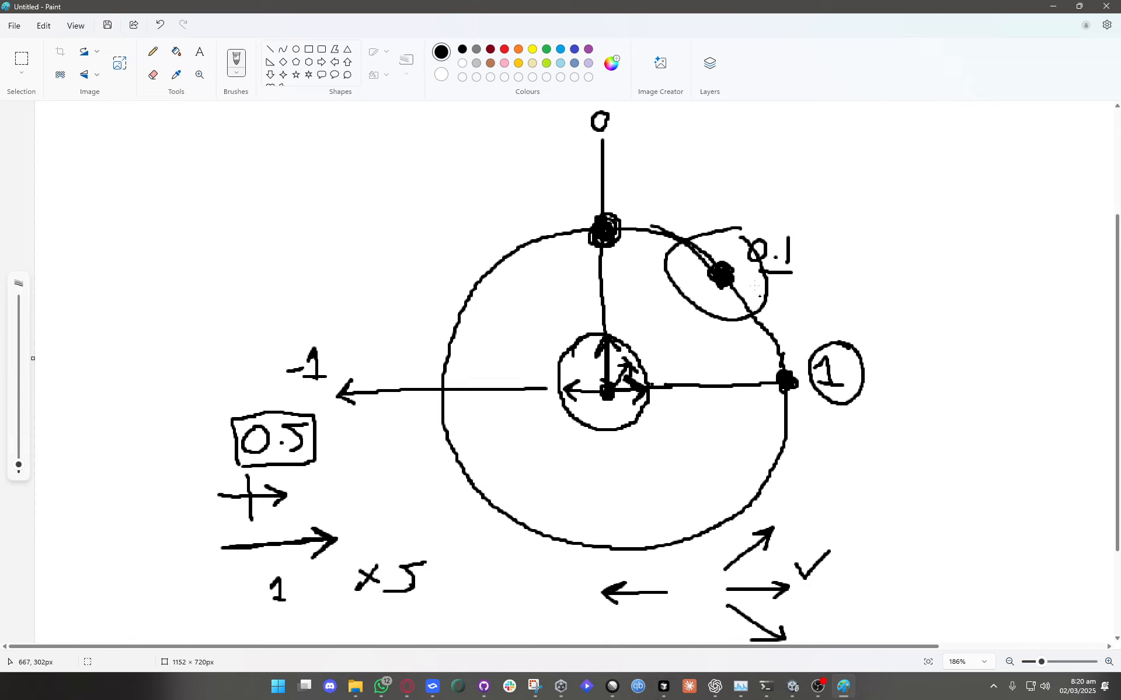
pyautogui.moveTo(716, 281)
pyautogui.mouseDown()
pyautogui.moveTo(890, 340)
pyautogui.moveTo(915, 398)
pyautogui.moveTo(770, 472)
pyautogui.moveTo(749, 504)
pyautogui.mouseUp()
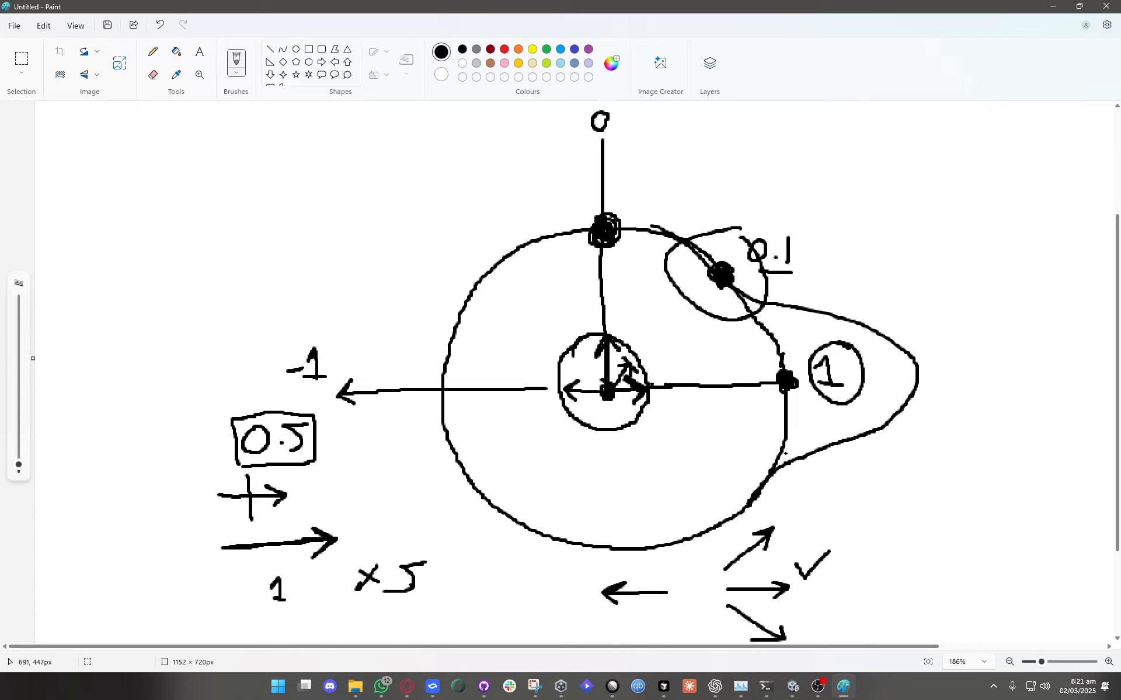
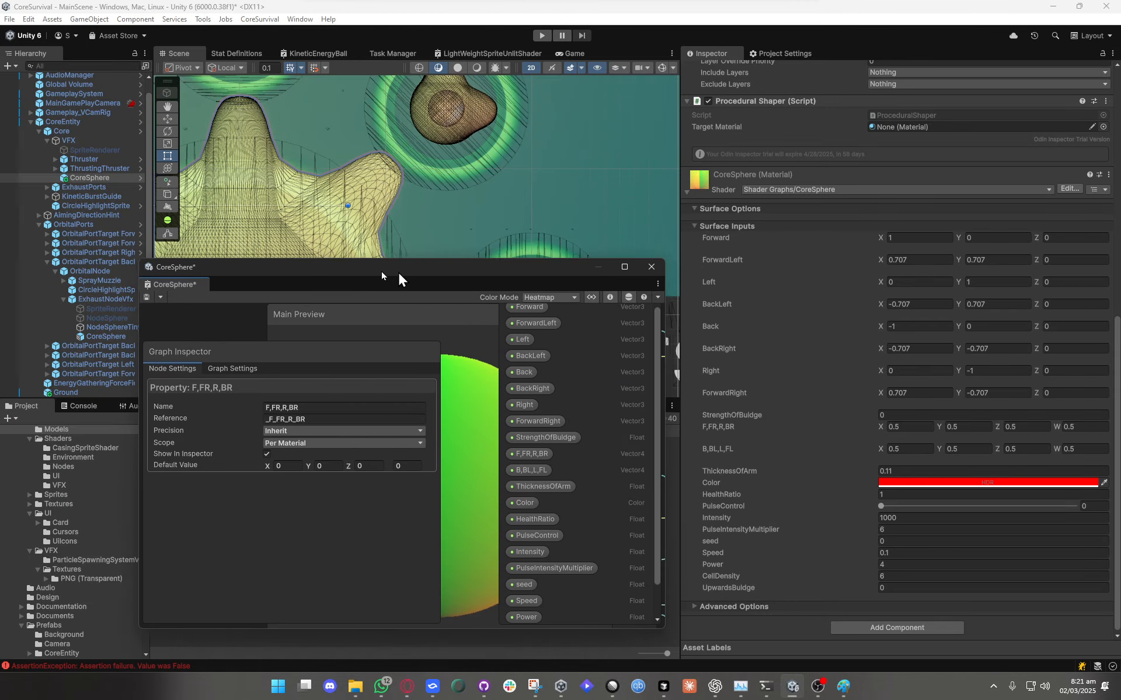
# In the Unity editor, raise the X component of the CoreSphere material's F,FR,R,BR to 0.57 and on to 0.69.
pyautogui.scroll(2, 354, 311)
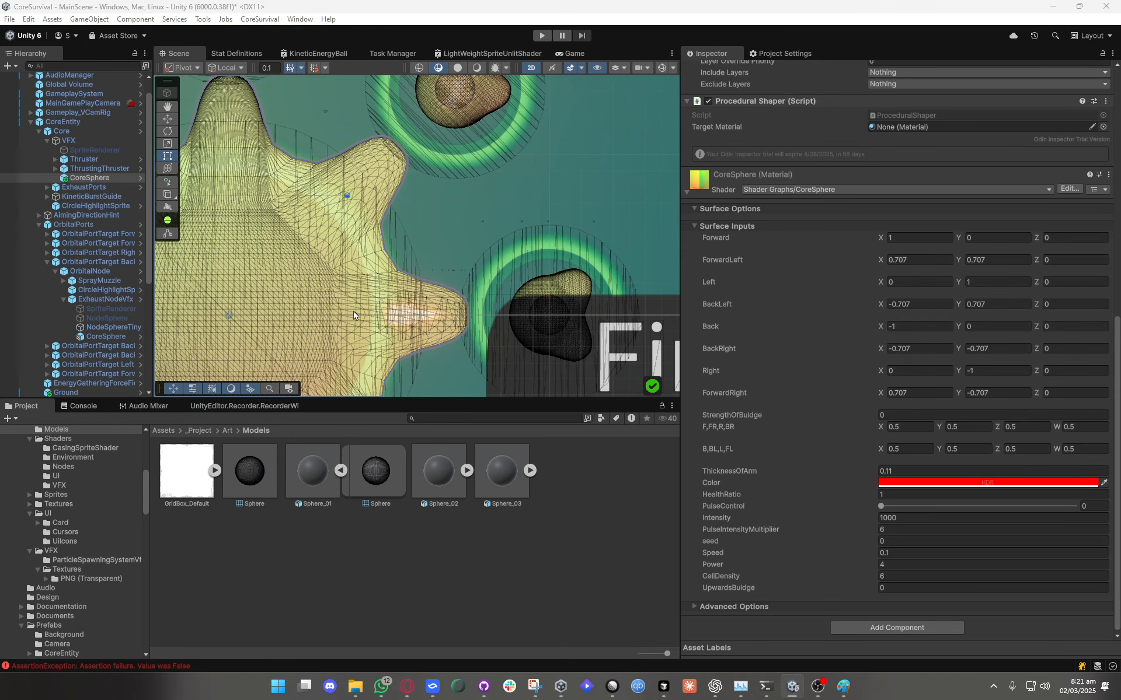
pyautogui.moveTo(362, 315); pyautogui.dragTo(486, 227, button='middle')
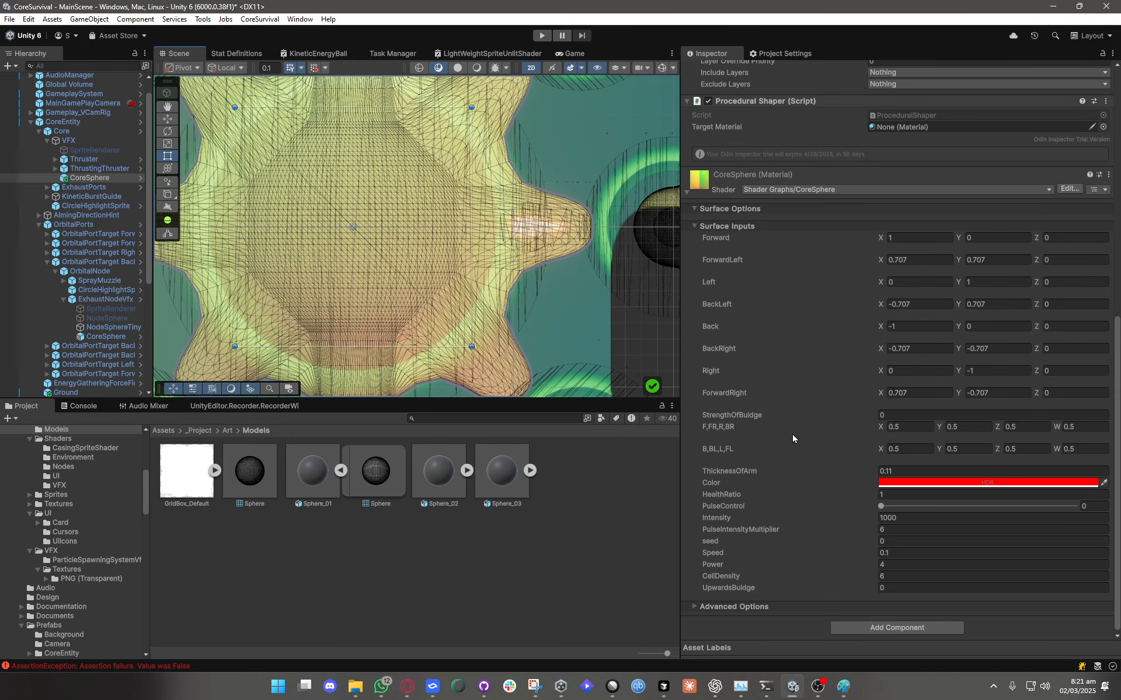
pyautogui.scroll(-8, 532, 324)
pyautogui.scroll(3, 475, 290)
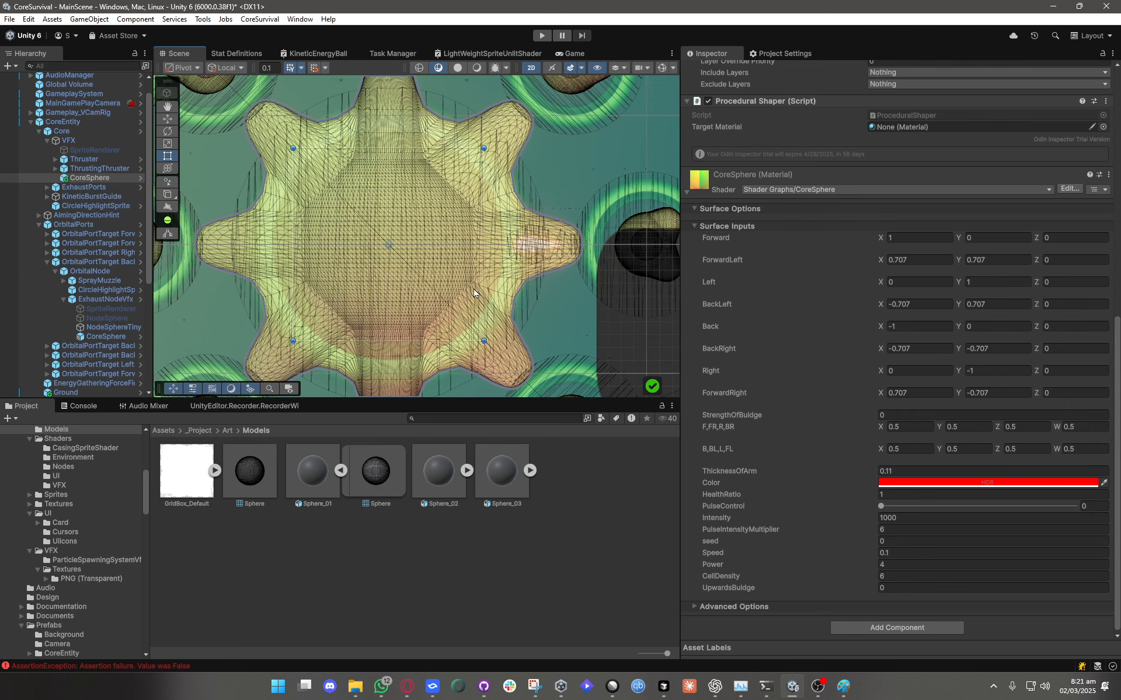
pyautogui.moveTo(468, 269); pyautogui.dragTo(433, 281, button='middle')
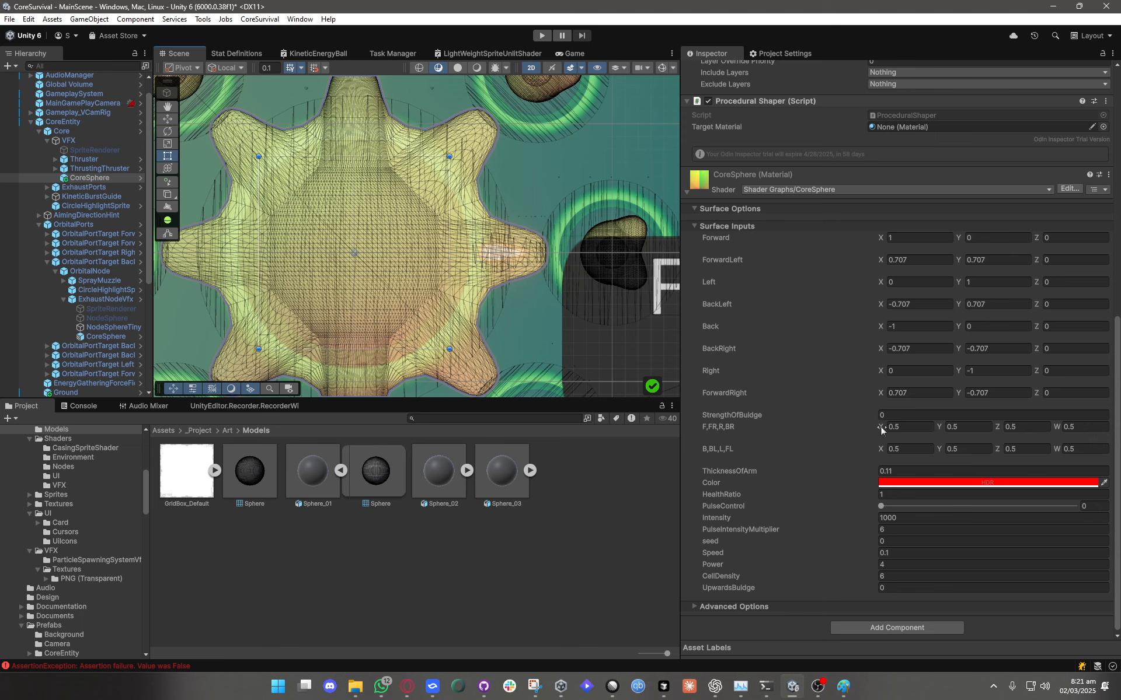
pyautogui.click(900, 428)
pyautogui.write('7')
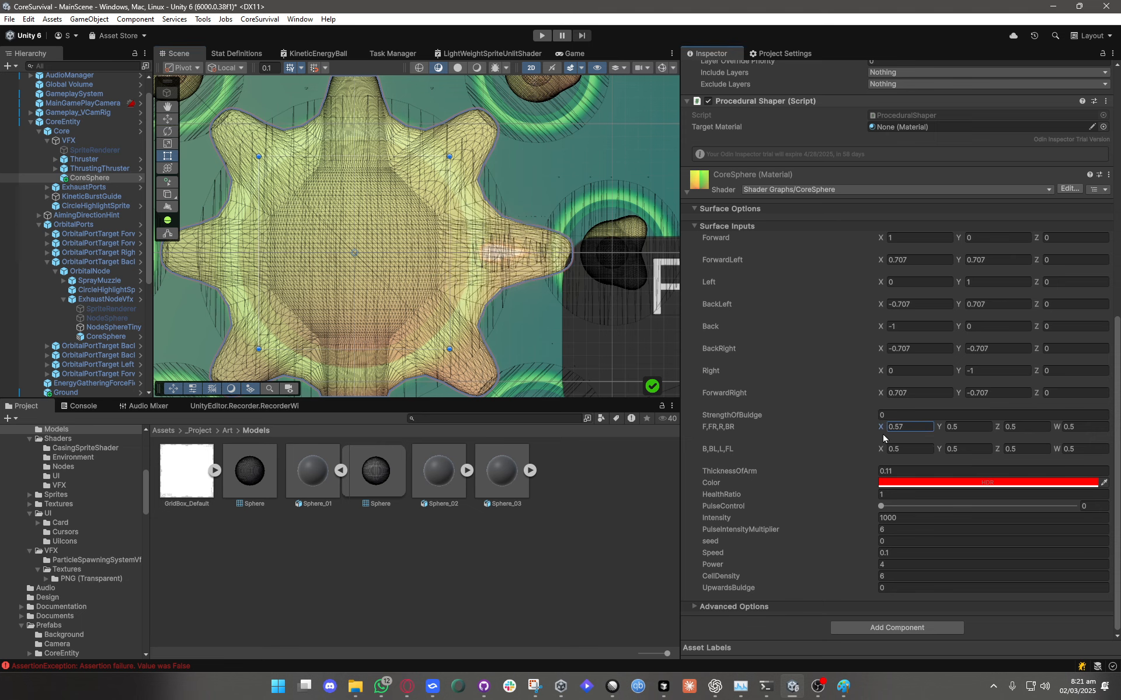
pyautogui.moveTo(883, 435)
pyautogui.mouseDown()
pyautogui.moveTo(865, 441)
pyautogui.moveTo(884, 443)
pyautogui.mouseUp()
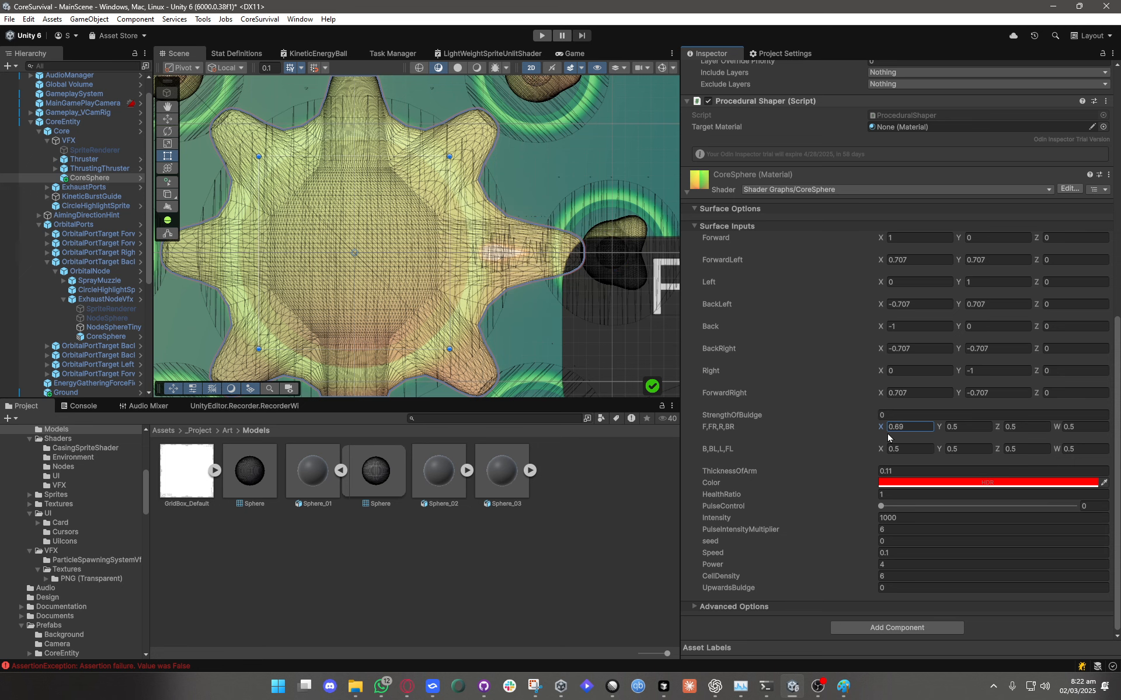
# Set the X component of F,FR,R,BR to 0, and restore it to 0.5.
pyautogui.click(908, 425)
pyautogui.write('0')
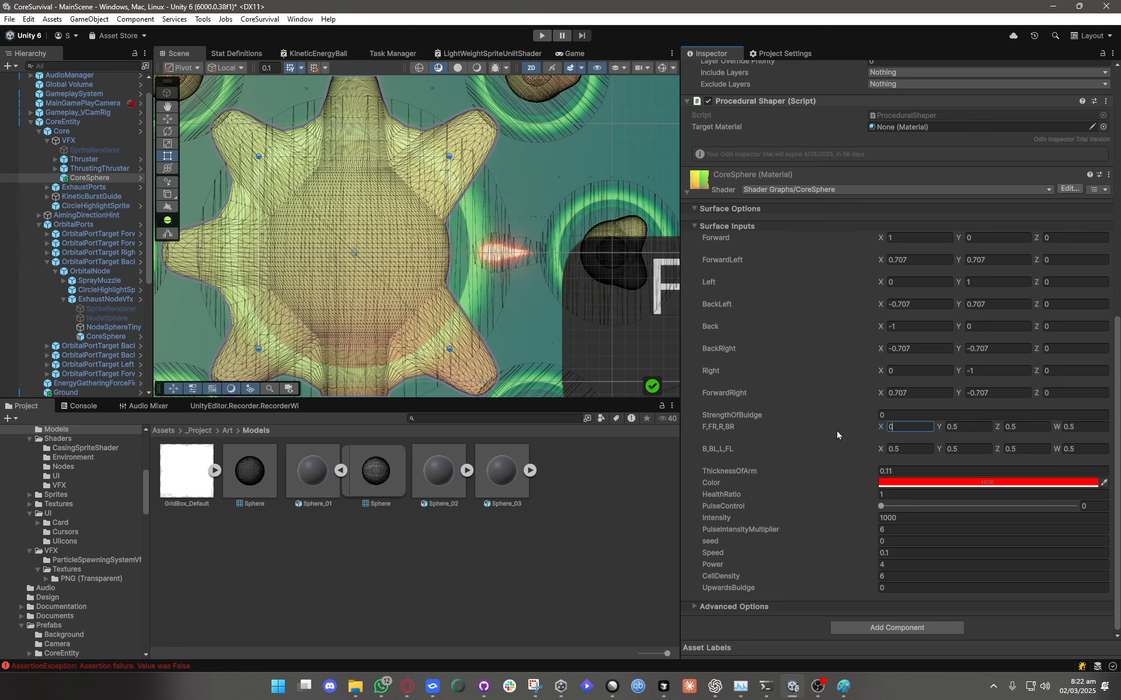
pyautogui.write('.5')
# Try a W component of 0.83 for B,BL,L,FL on the CoreSphere material and undo it.
pyautogui.scroll(4, 556, 250)
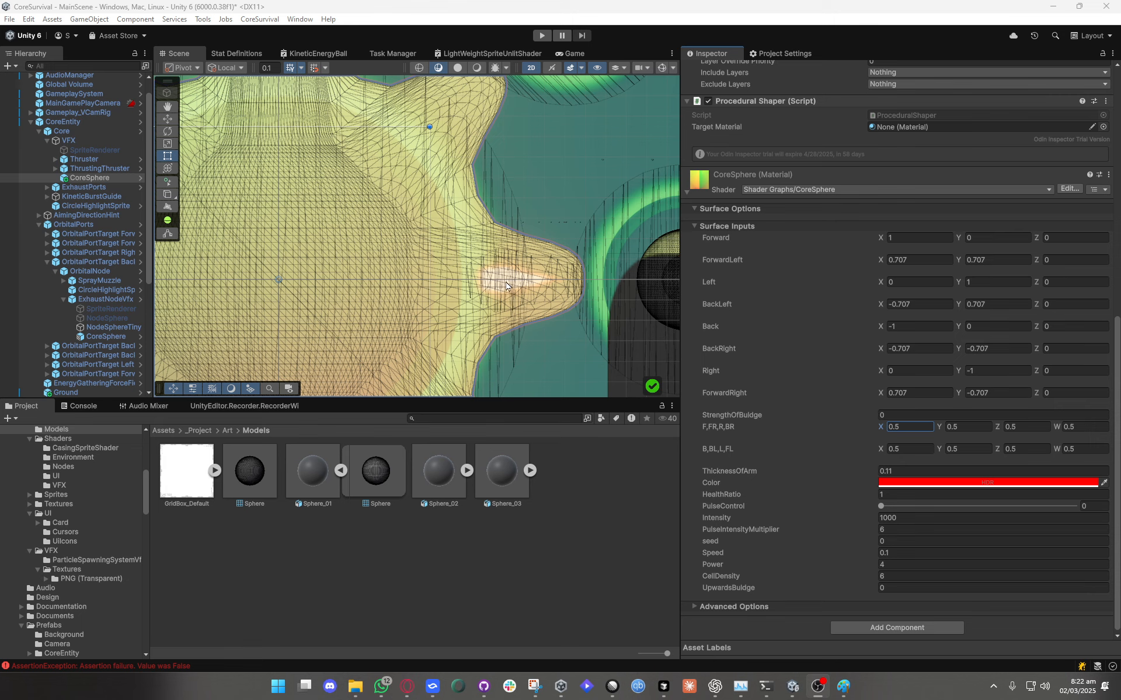
pyautogui.scroll(-2, 517, 272)
pyautogui.moveTo(457, 295); pyautogui.dragTo(530, 278, button='middle')
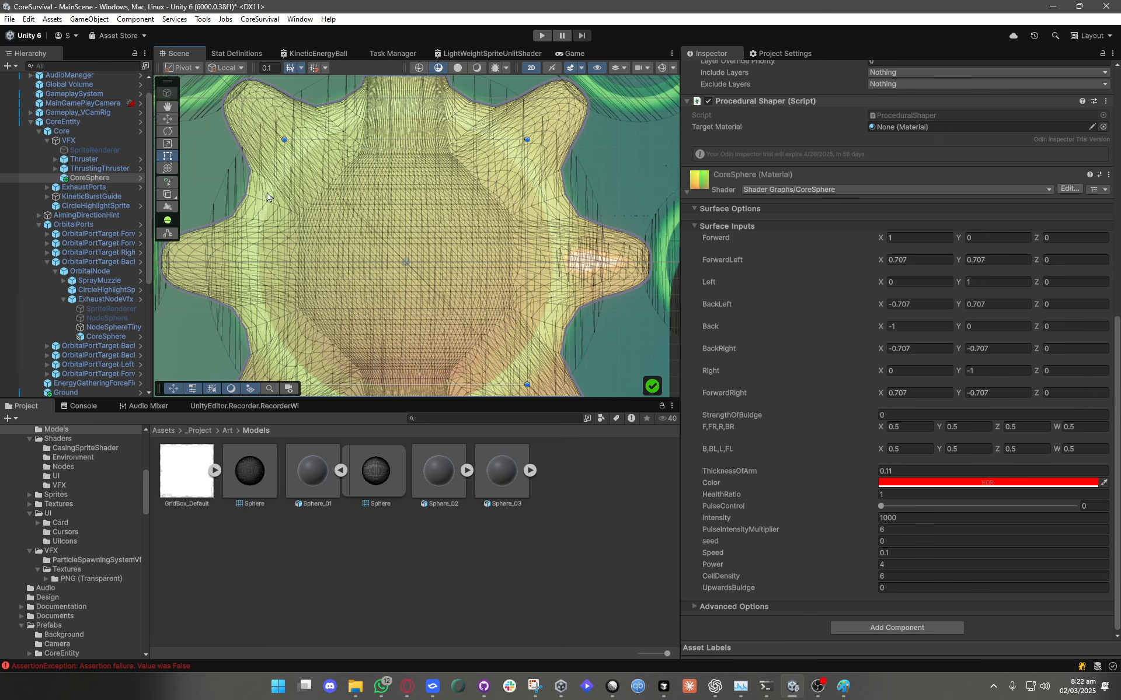
pyautogui.moveTo(881, 425)
pyautogui.mouseDown()
pyautogui.moveTo(870, 426)
pyautogui.moveTo(883, 433)
pyautogui.moveTo(880, 446)
pyautogui.mouseUp()
pyautogui.moveTo(412, 280); pyautogui.dragTo(442, 242, button='middle')
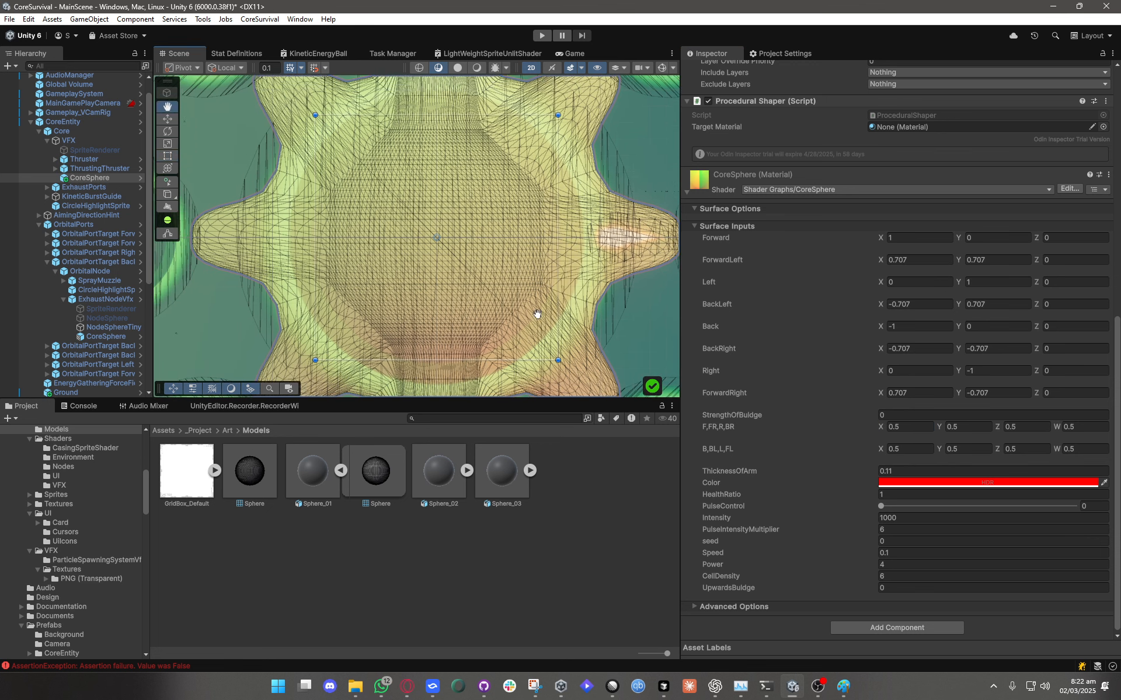
pyautogui.moveTo(537, 314); pyautogui.dragTo(542, 320, button='middle')
pyautogui.click(1067, 448)
pyautogui.write('0.83')
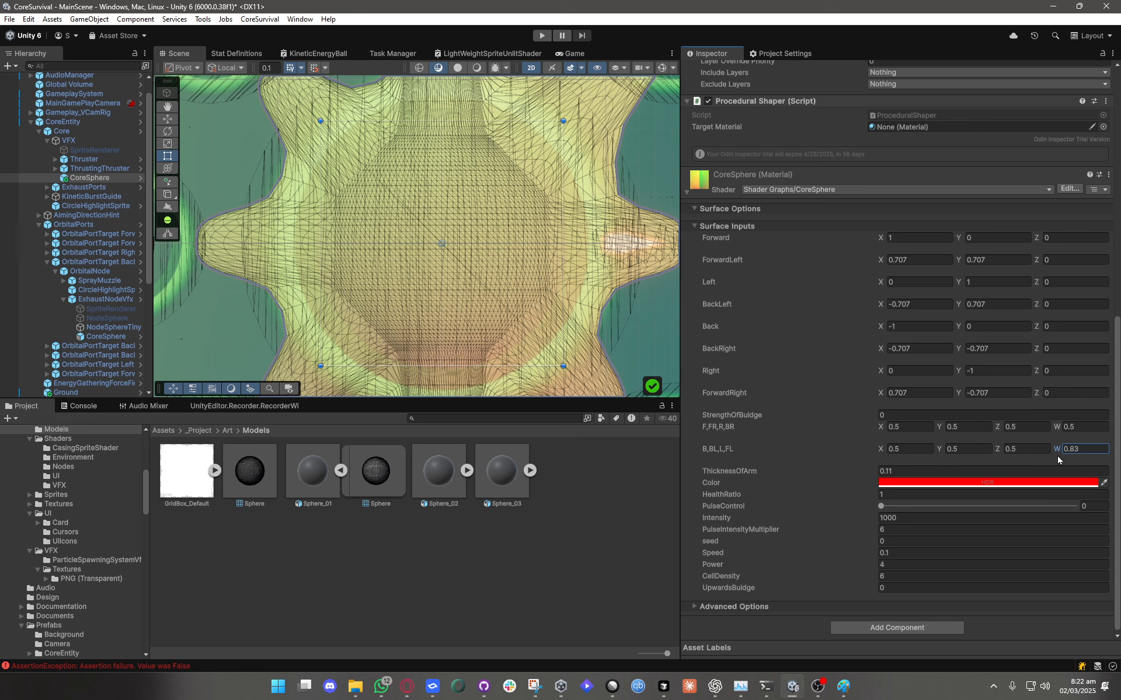
pyautogui.hotkey('ctrl', 'z')
# Try an X component of 0.58 for B,BL,L,FL and undo the change.
pyautogui.scroll(-1, 466, 266)
pyautogui.moveTo(462, 267); pyautogui.dragTo(542, 267, button='middle')
pyautogui.click(887, 451)
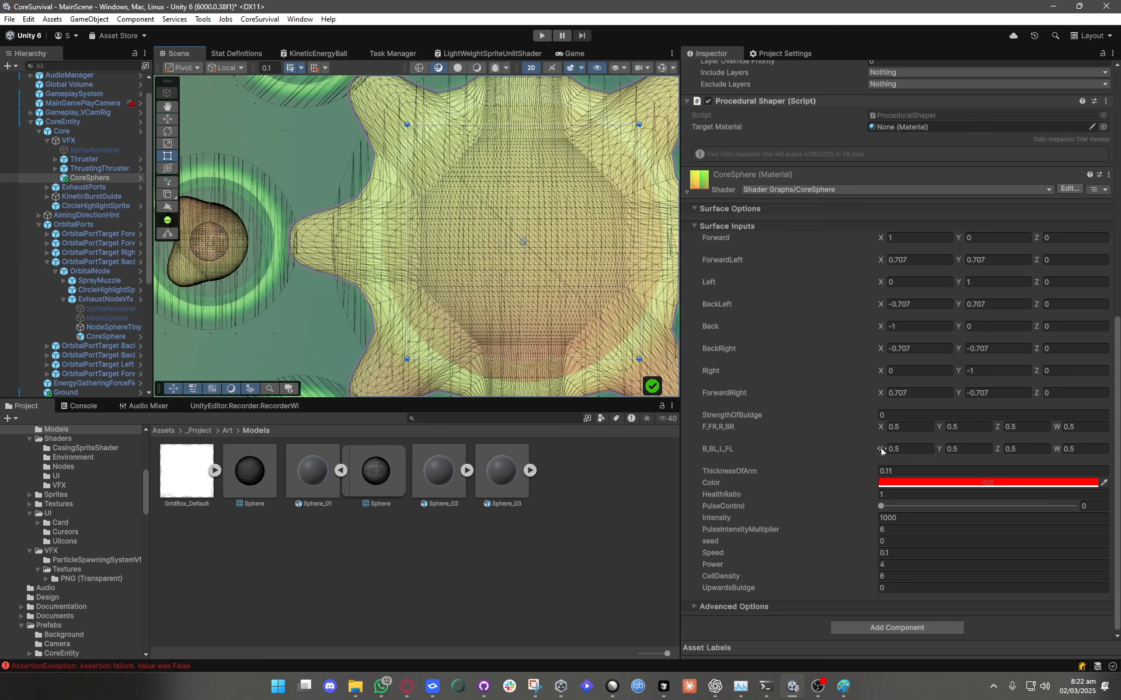
pyautogui.write('0.58')
pyautogui.moveTo(886, 453); pyautogui.dragTo(888, 454)
pyautogui.hotkey('ctrl', 'z')
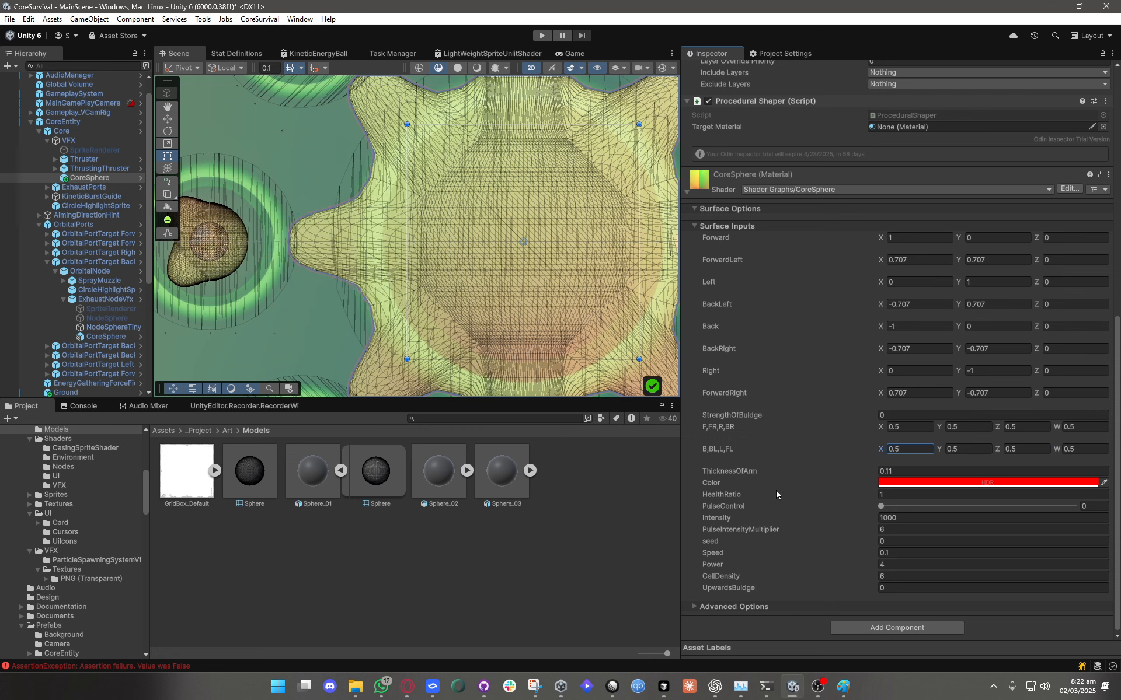
# Try a ThicknessOfArm of 0.2, undo the change and select the ThicknessOfArm value.
pyautogui.click(858, 473)
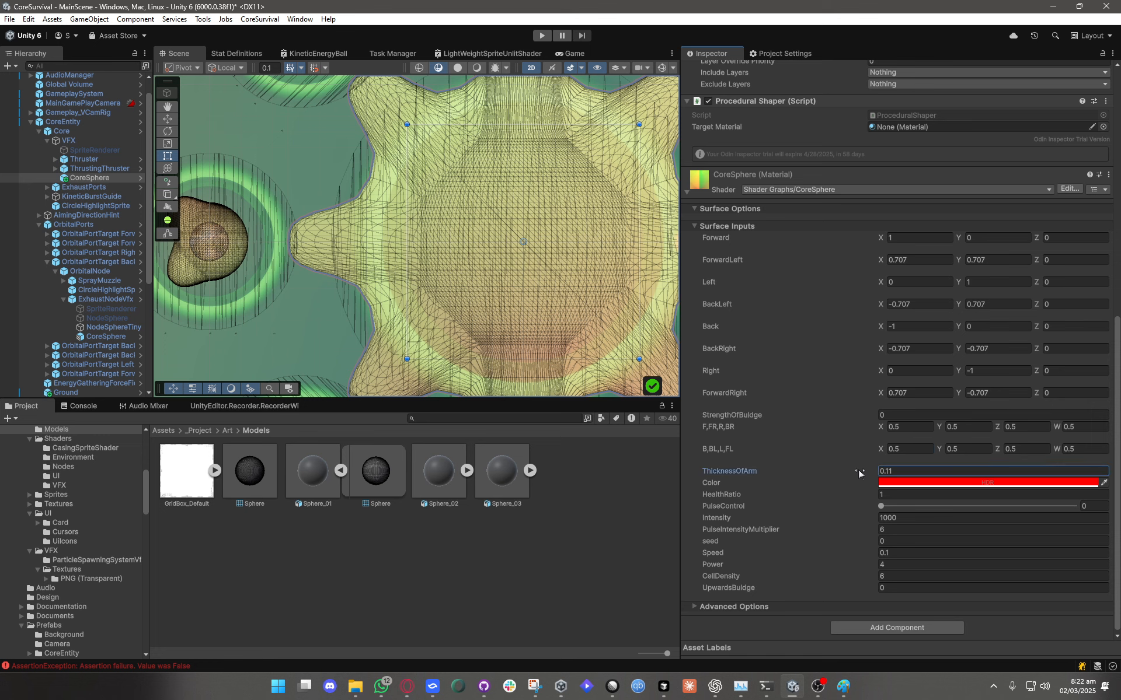
pyautogui.moveTo(861, 473); pyautogui.dragTo(867, 477)
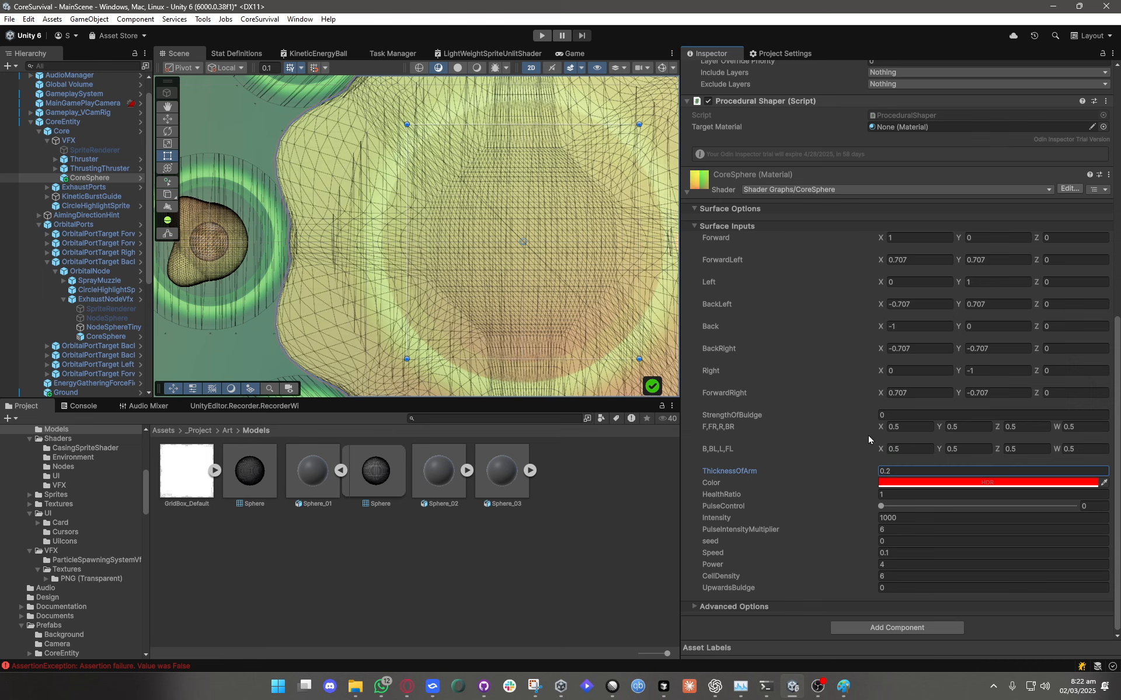
pyautogui.moveTo(881, 450); pyautogui.dragTo(862, 514)
pyautogui.hotkey('ctrl', 'z')
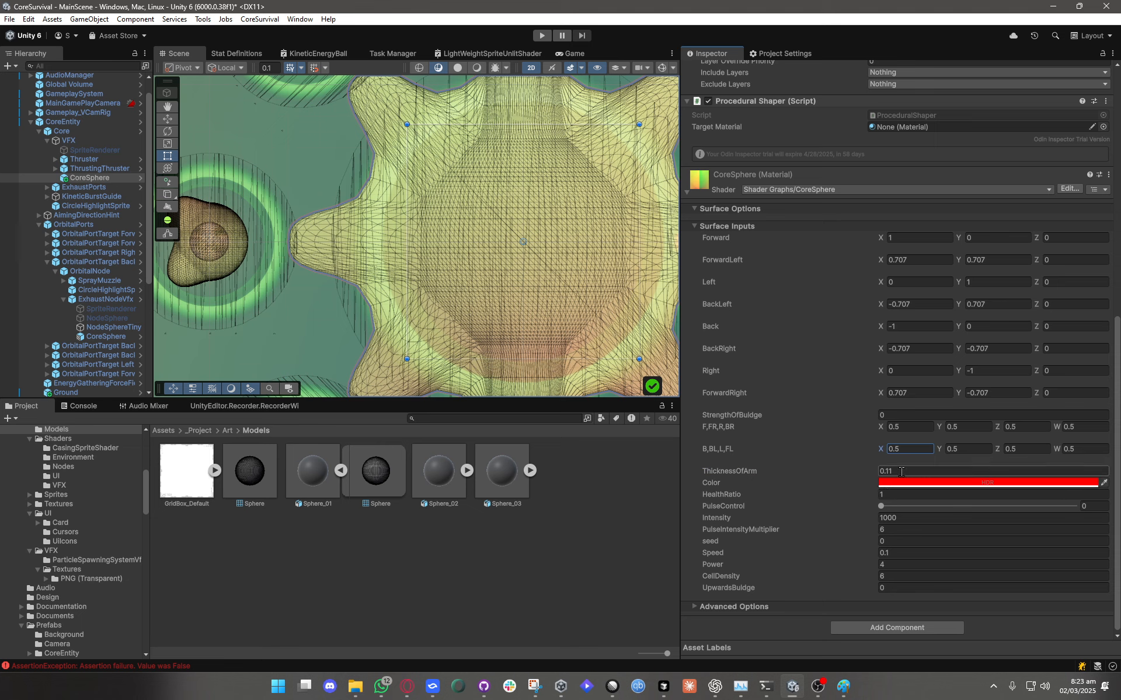
pyautogui.click(898, 471)
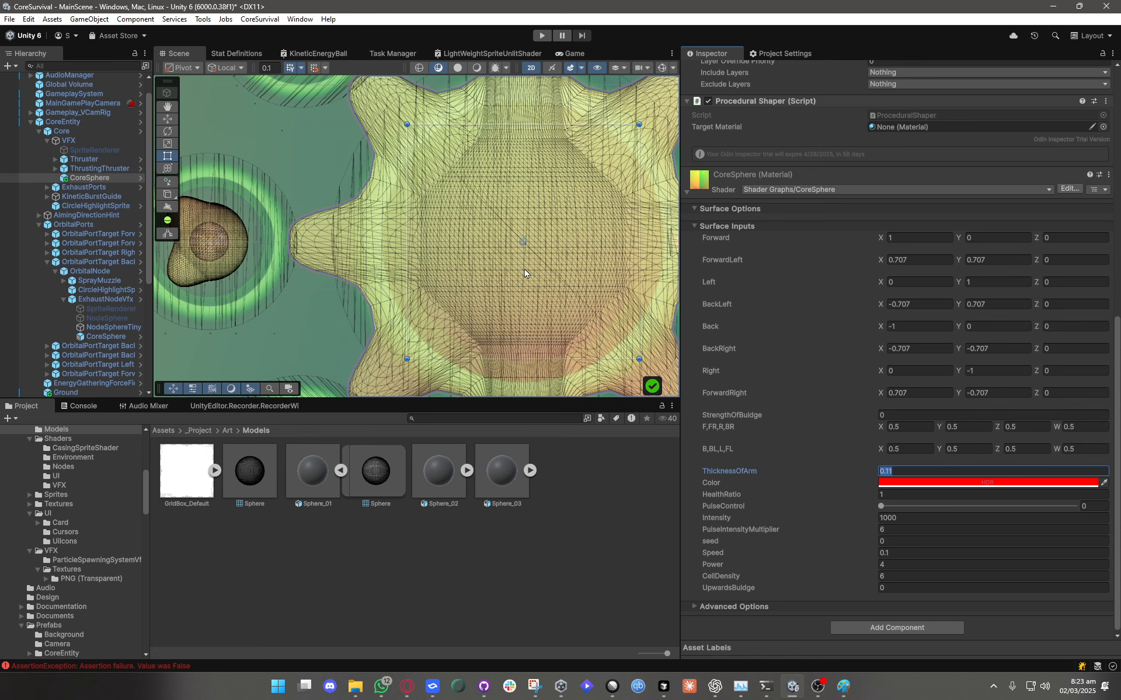
# Bring up the CoreSphere shader graph window and maximize it.
pyautogui.scroll(-1, 513, 270)
pyautogui.scroll(-3, 511, 270)
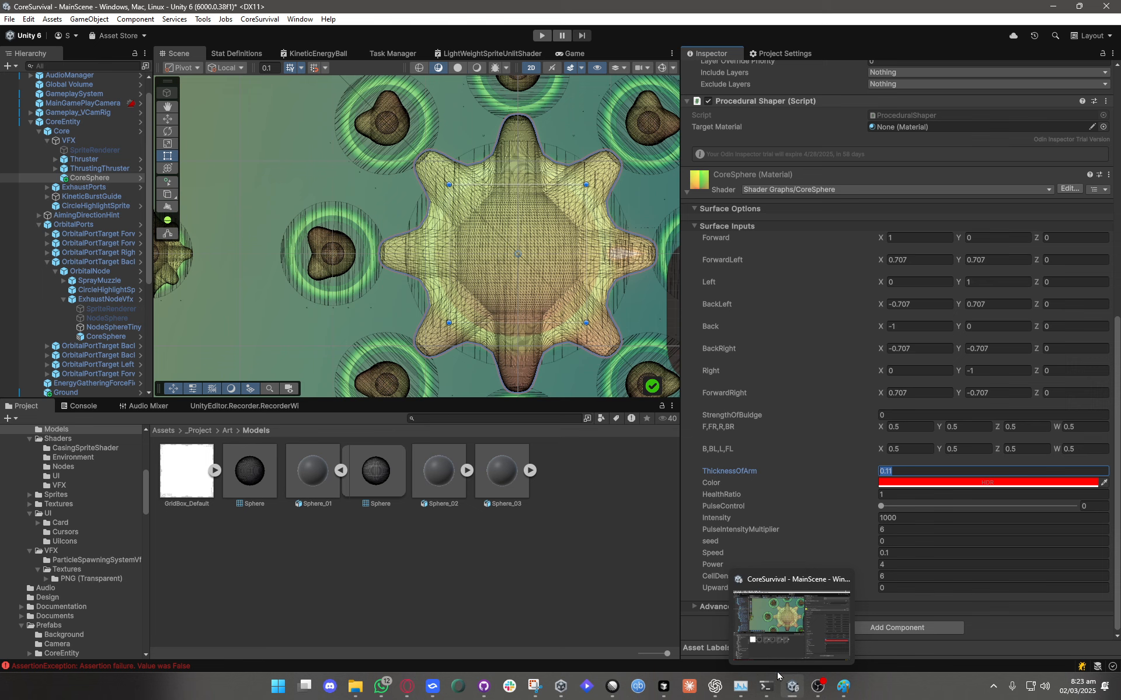
pyautogui.moveTo(642, 160); pyautogui.dragTo(702, 195)
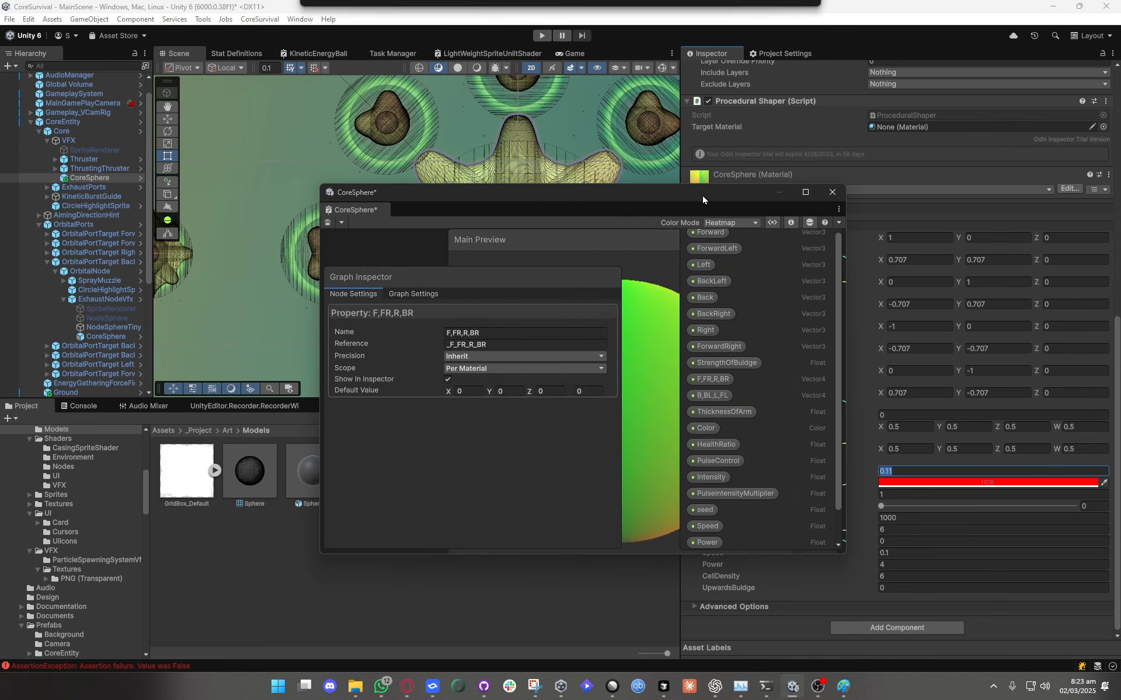
pyautogui.click(805, 192)
pyautogui.scroll(-3, 722, 411)
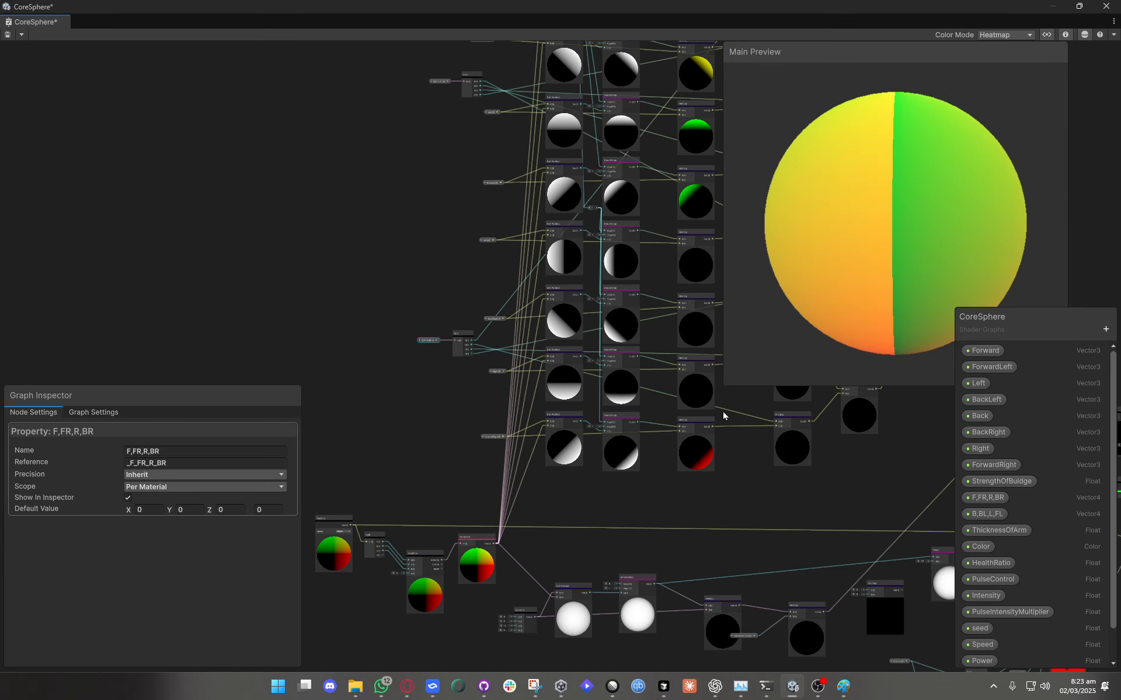
# Examine how the lower direction branches run from Dot Product and Smoothstep through the Multiply nodes into the Add nodes.
pyautogui.moveTo(722, 411); pyautogui.dragTo(900, 461, button='middle')
pyautogui.scroll(3, 366, 319)
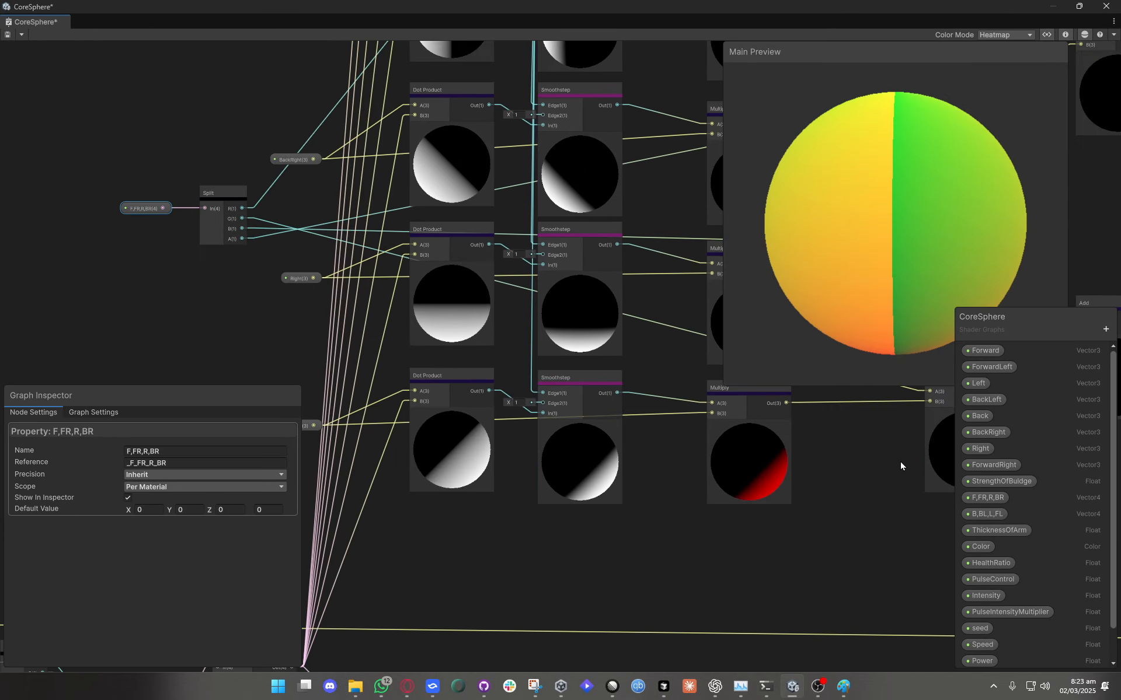
pyautogui.moveTo(788, 471); pyautogui.dragTo(620, 475, button='middle')
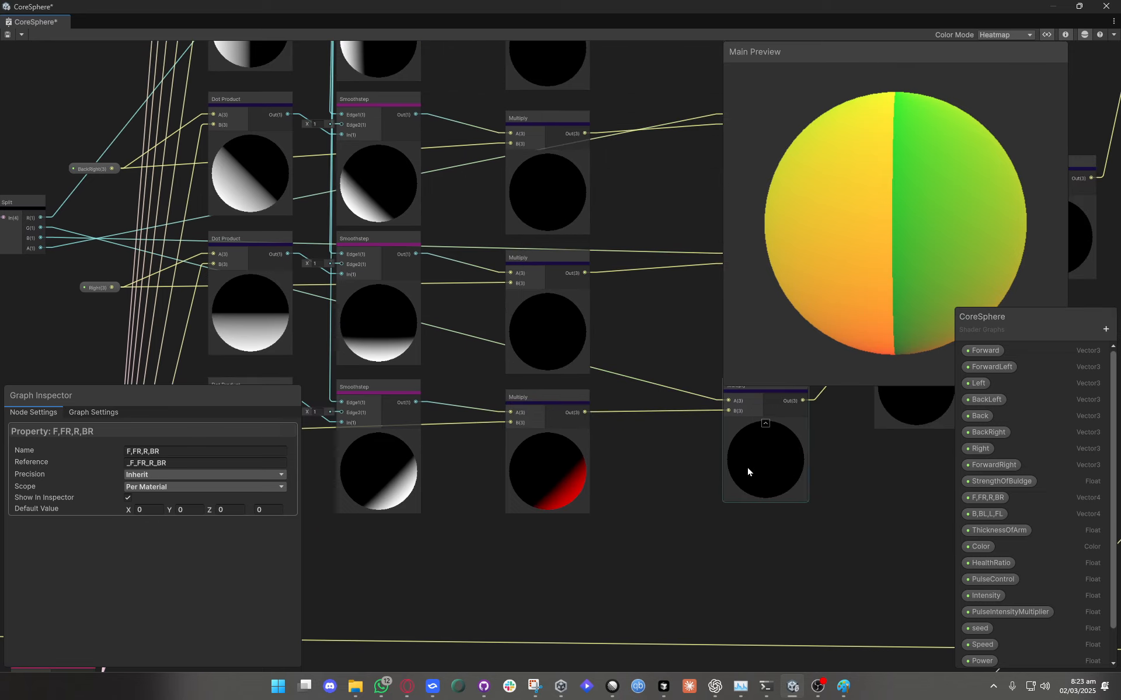
pyautogui.moveTo(733, 461); pyautogui.dragTo(671, 506, button='middle')
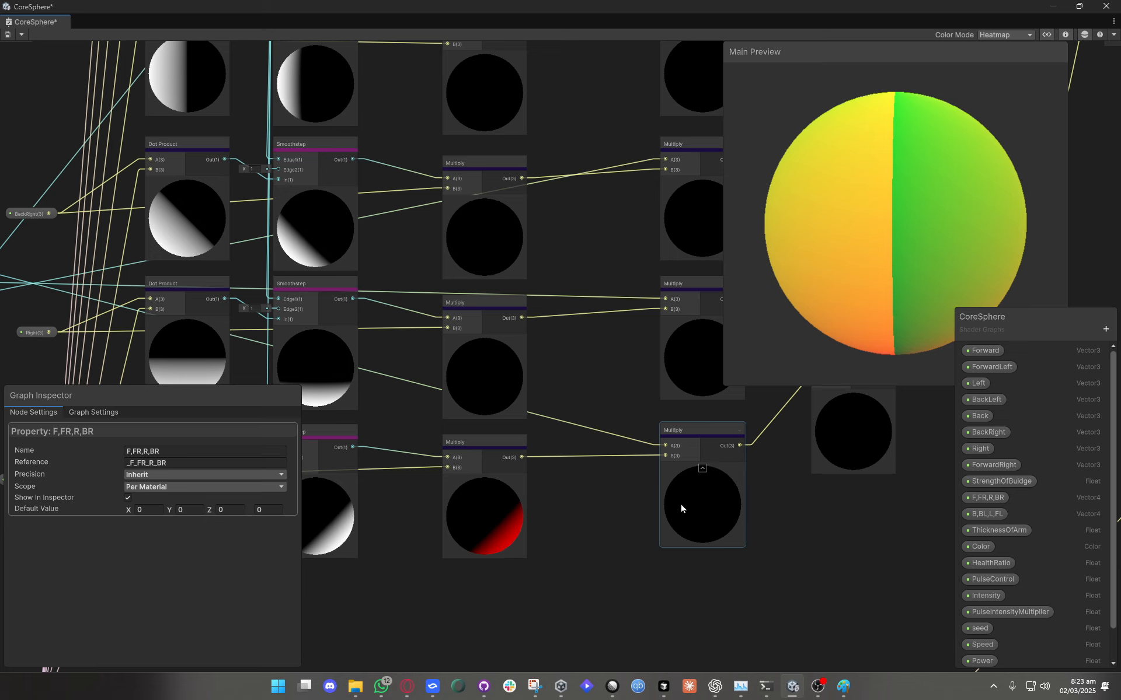
pyautogui.moveTo(517, 447); pyautogui.dragTo(944, 512, button='middle')
pyautogui.moveTo(393, 257); pyautogui.dragTo(427, 654, button='middle')
pyautogui.moveTo(667, 566); pyautogui.dragTo(273, 313, button='middle')
pyautogui.moveTo(713, 454); pyautogui.dragTo(317, 303, button='middle')
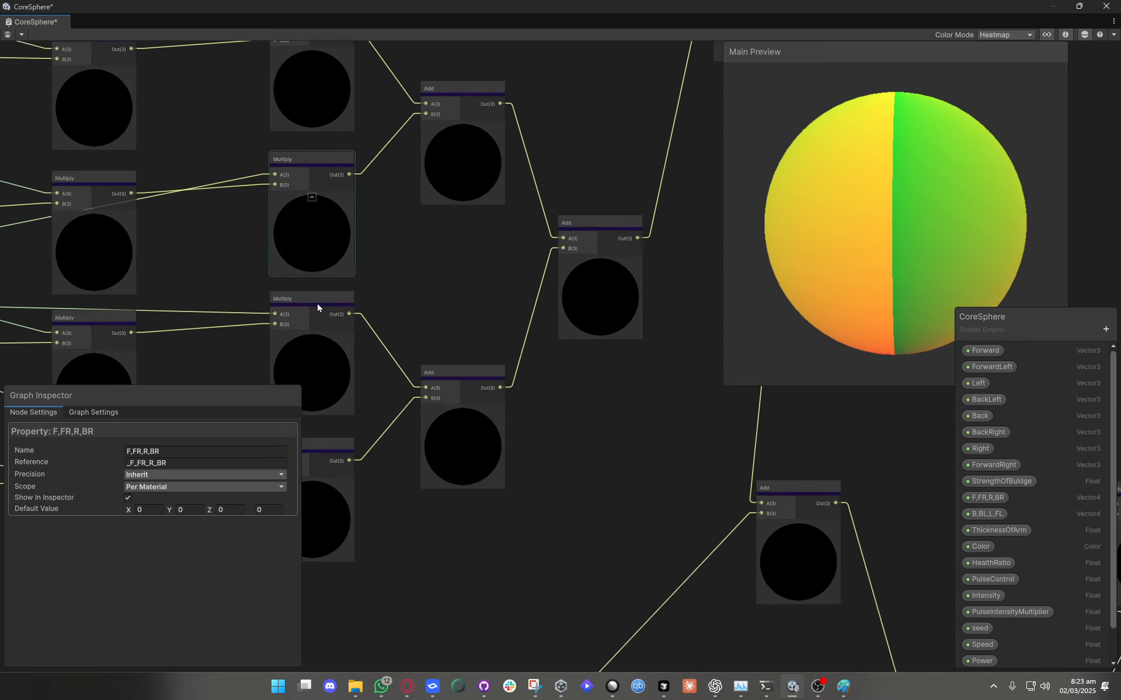
pyautogui.moveTo(435, 465); pyautogui.dragTo(590, 506, button='middle')
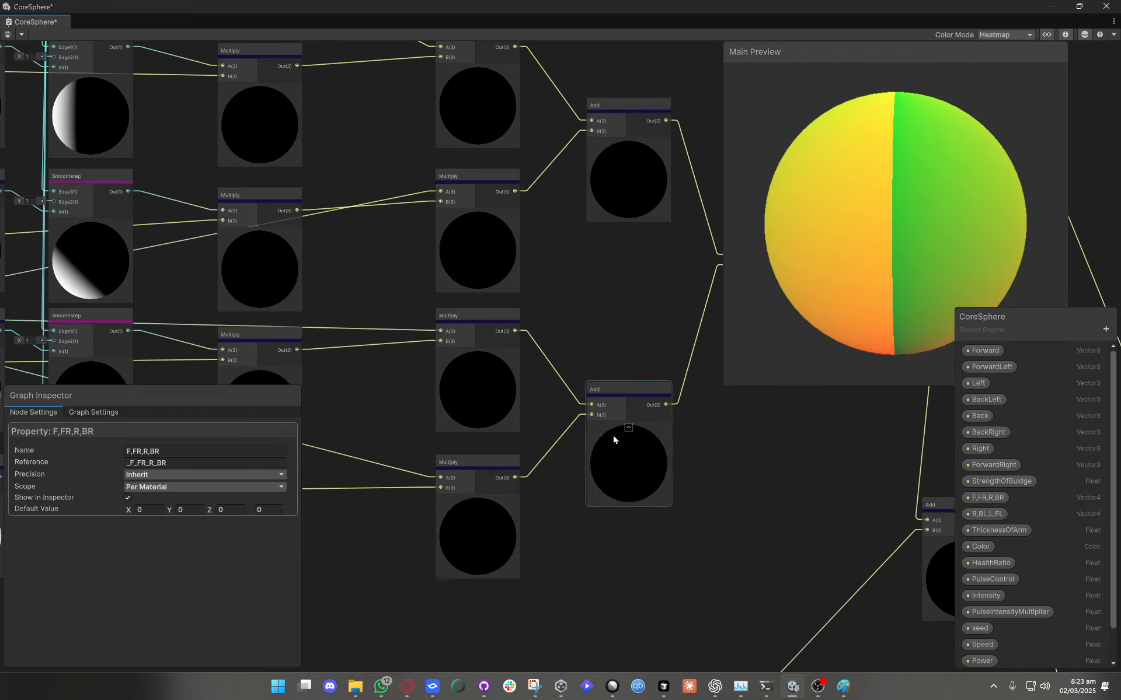
# Trace the second column of Multiply nodes through the paired Add nodes across all eight direction branches.
pyautogui.scroll(-5, 467, 380)
pyautogui.moveTo(546, 473); pyautogui.dragTo(522, 473, button='middle')
pyautogui.scroll(5, 453, 507)
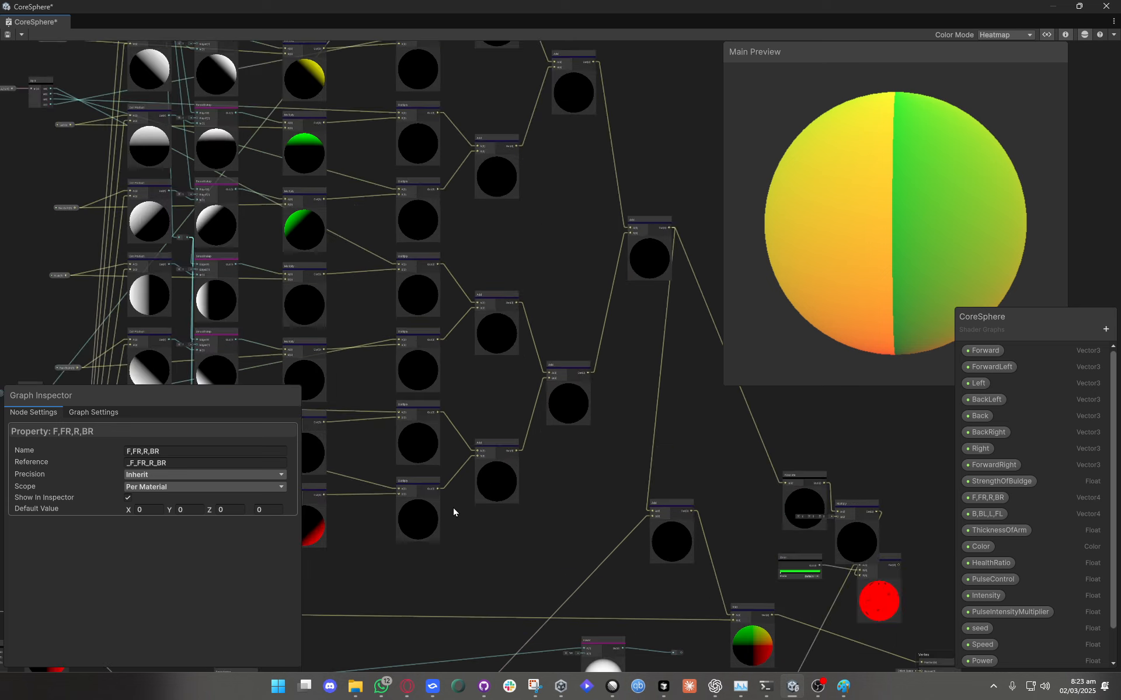
pyautogui.moveTo(519, 517); pyautogui.dragTo(788, 506, button='middle')
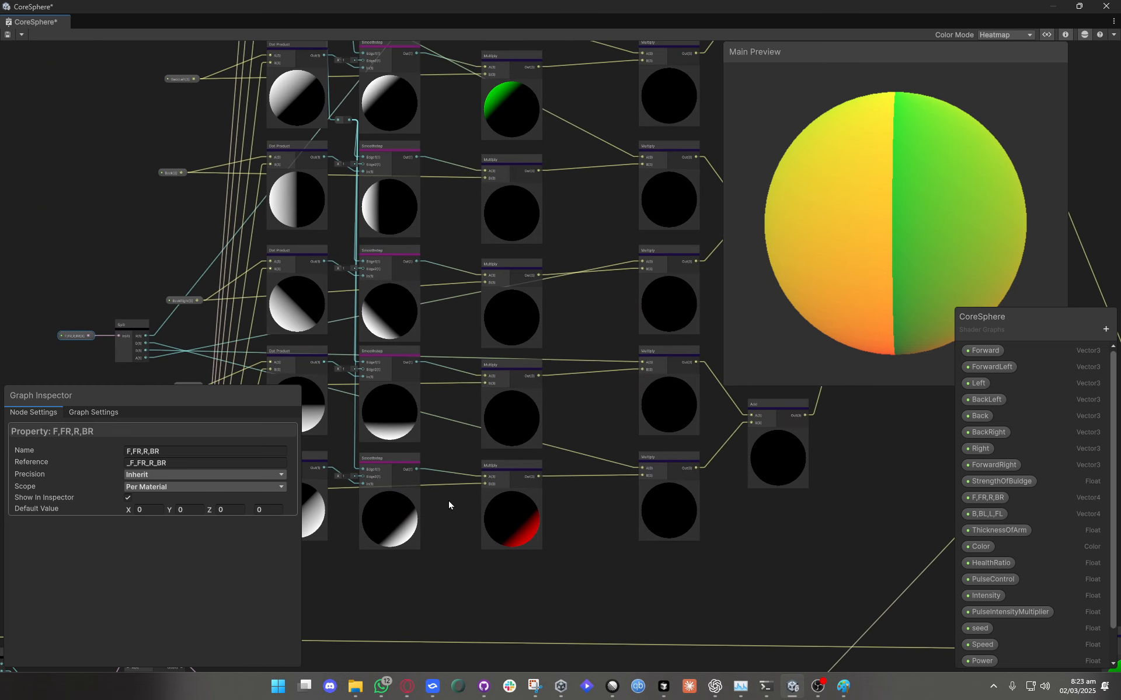
pyautogui.moveTo(666, 518); pyautogui.dragTo(533, 522, button='middle')
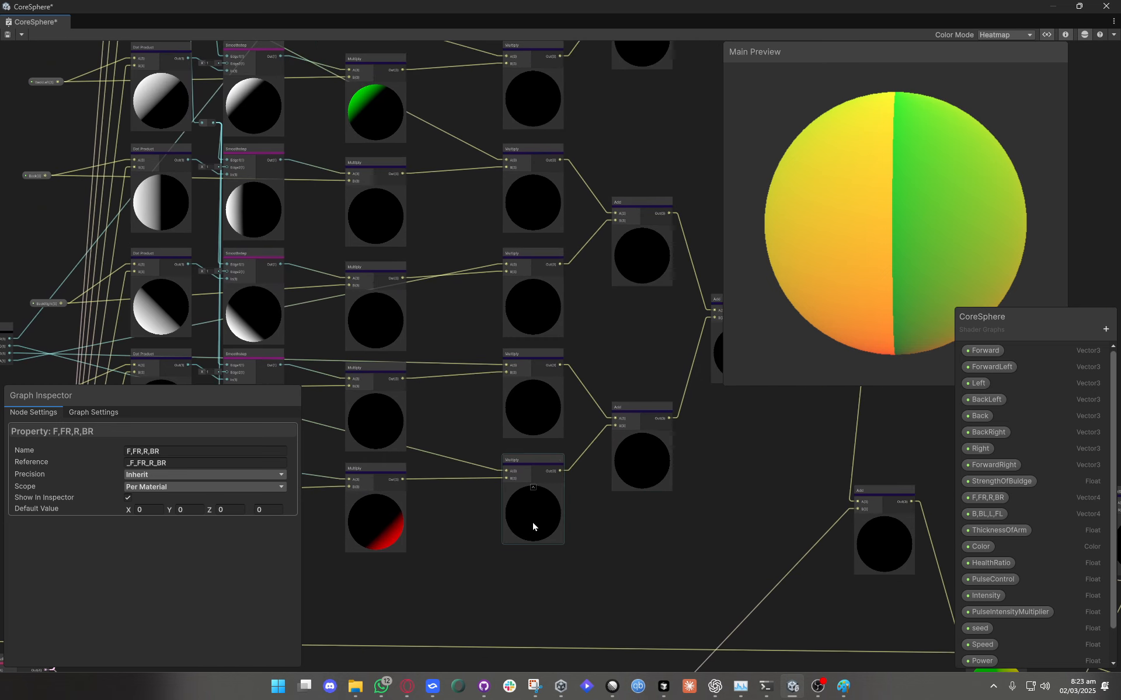
pyautogui.moveTo(625, 459); pyautogui.dragTo(394, 530, button='middle')
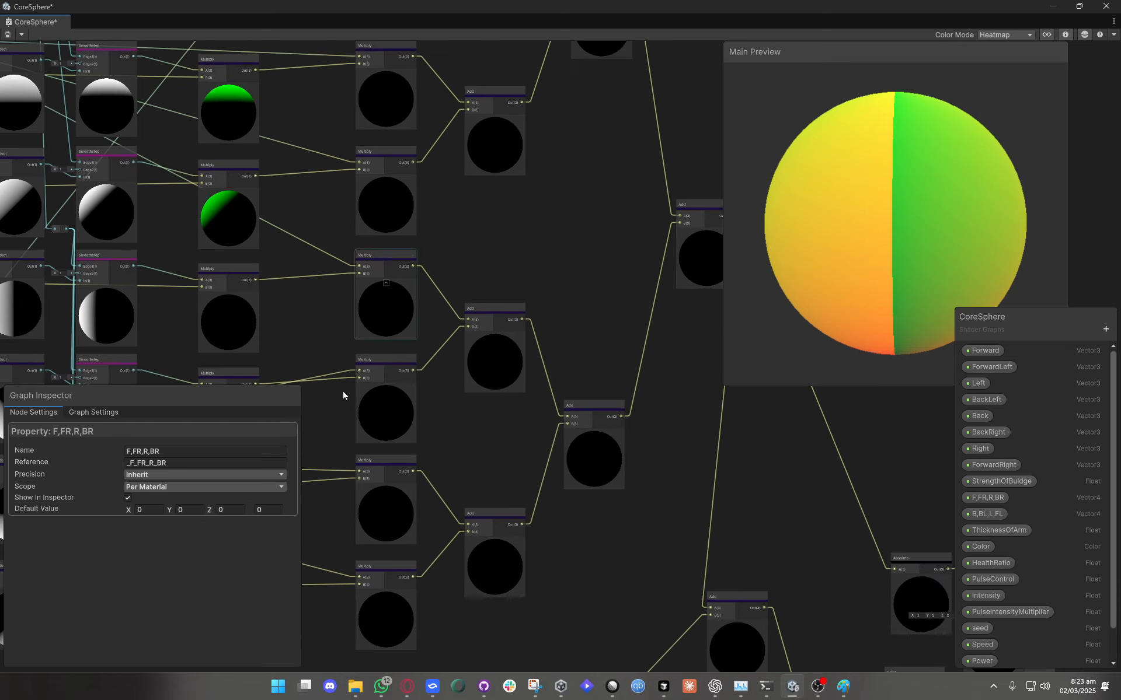
pyautogui.scroll(-10, 445, 472)
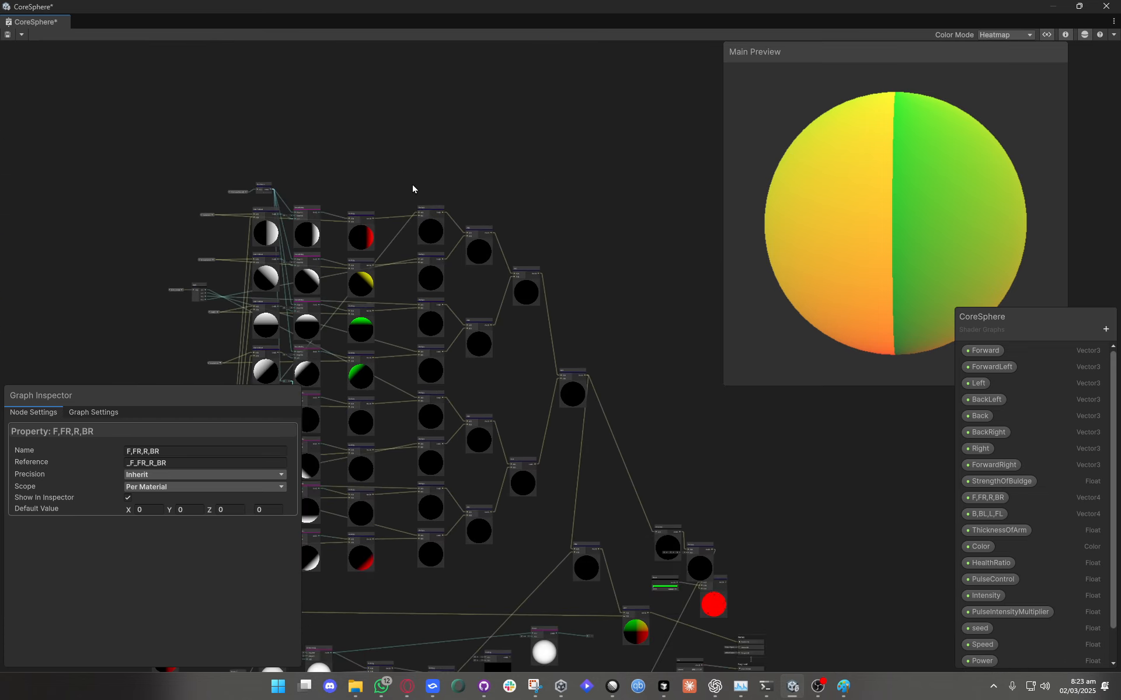
# Select the Add node that combines all eight direction branches and review its place in the graph.
pyautogui.scroll(10, 572, 388)
pyautogui.click(551, 348)
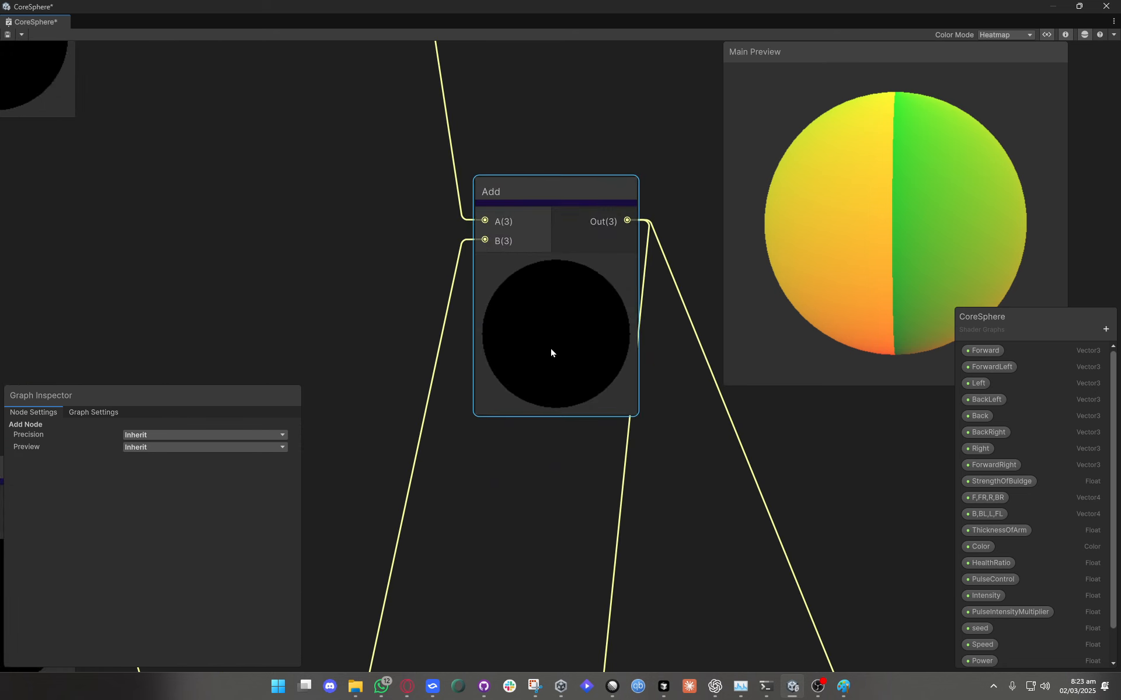
pyautogui.scroll(-10, 509, 504)
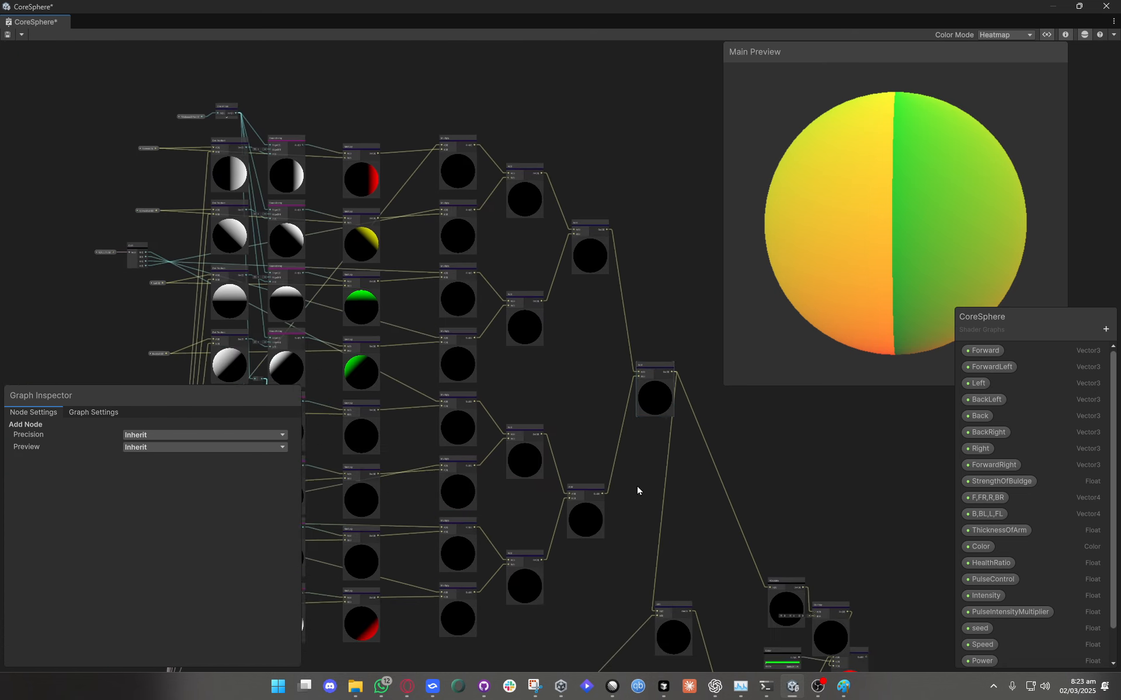
pyautogui.scroll(-1, 661, 603)
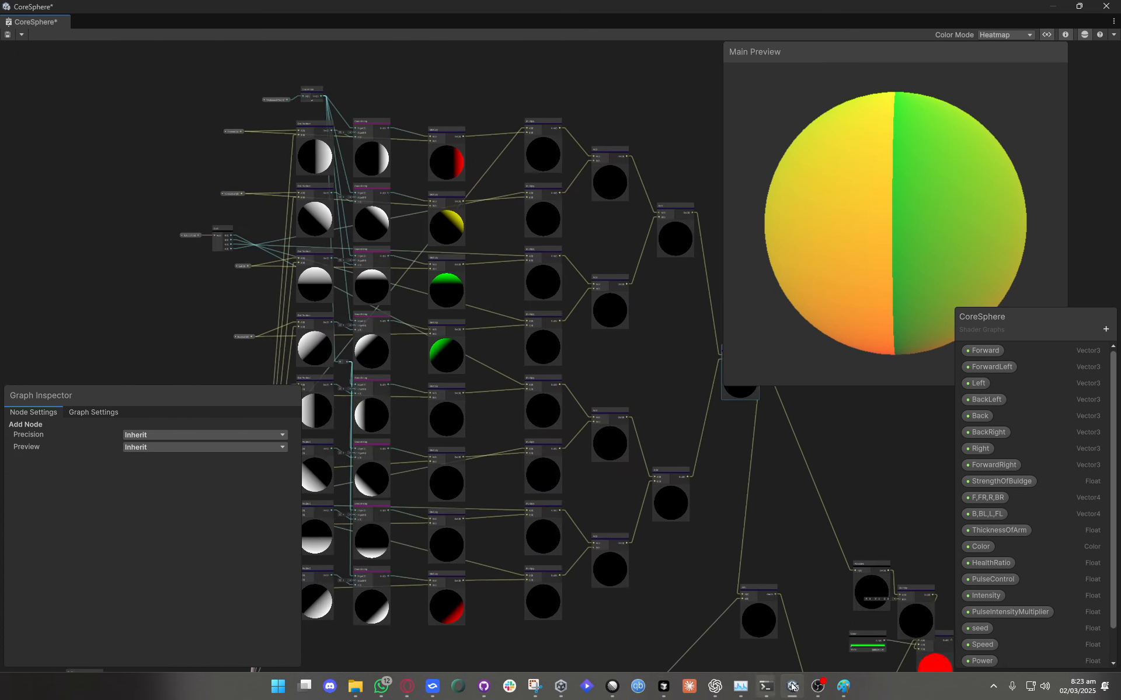
# Switch to Paint, mark dots above the 0.1 label and at the bulge tip, and draw lines from the centre toward the tip.
pyautogui.click(844, 686)
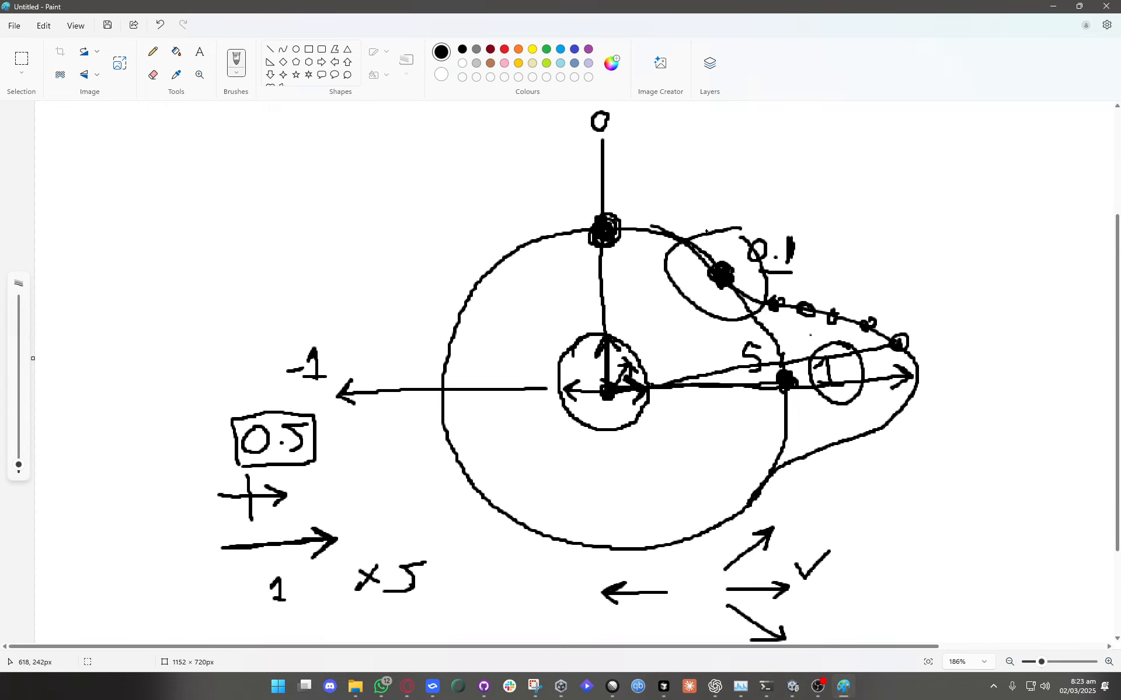
pyautogui.moveTo(767, 225); pyautogui.dragTo(775, 217)
pyautogui.moveTo(912, 379); pyautogui.dragTo(920, 370)
pyautogui.moveTo(722, 381); pyautogui.dragTo(910, 375)
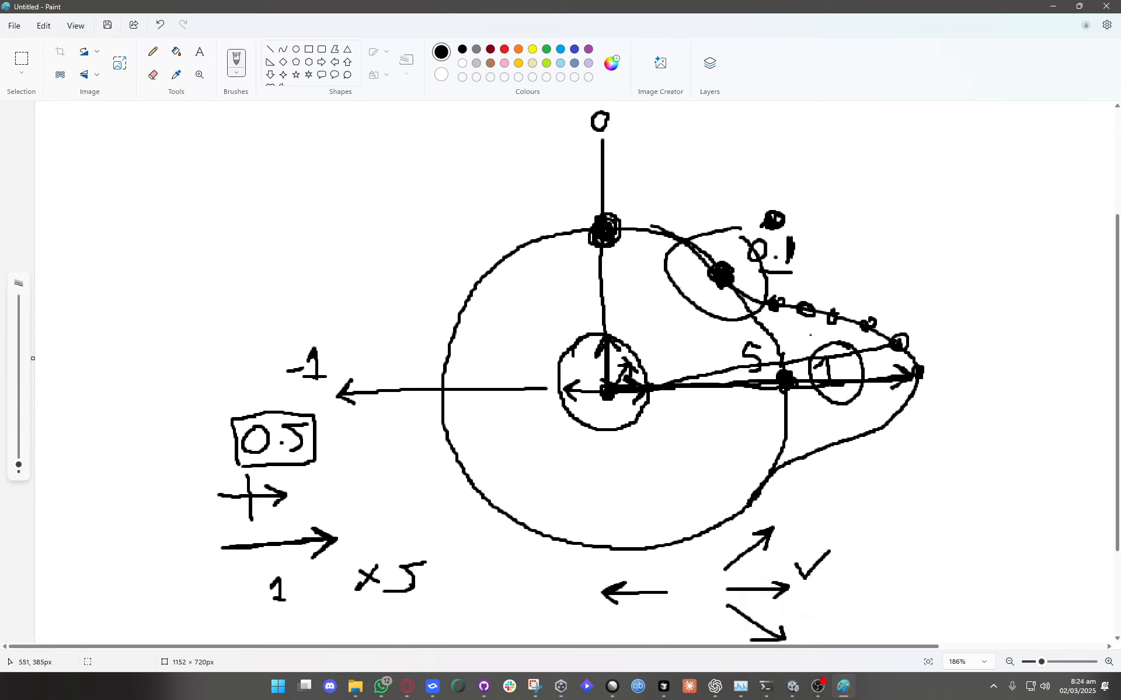
pyautogui.moveTo(633, 381)
pyautogui.mouseDown()
pyautogui.moveTo(910, 367)
pyautogui.moveTo(892, 361)
pyautogui.moveTo(894, 390)
pyautogui.mouseUp()
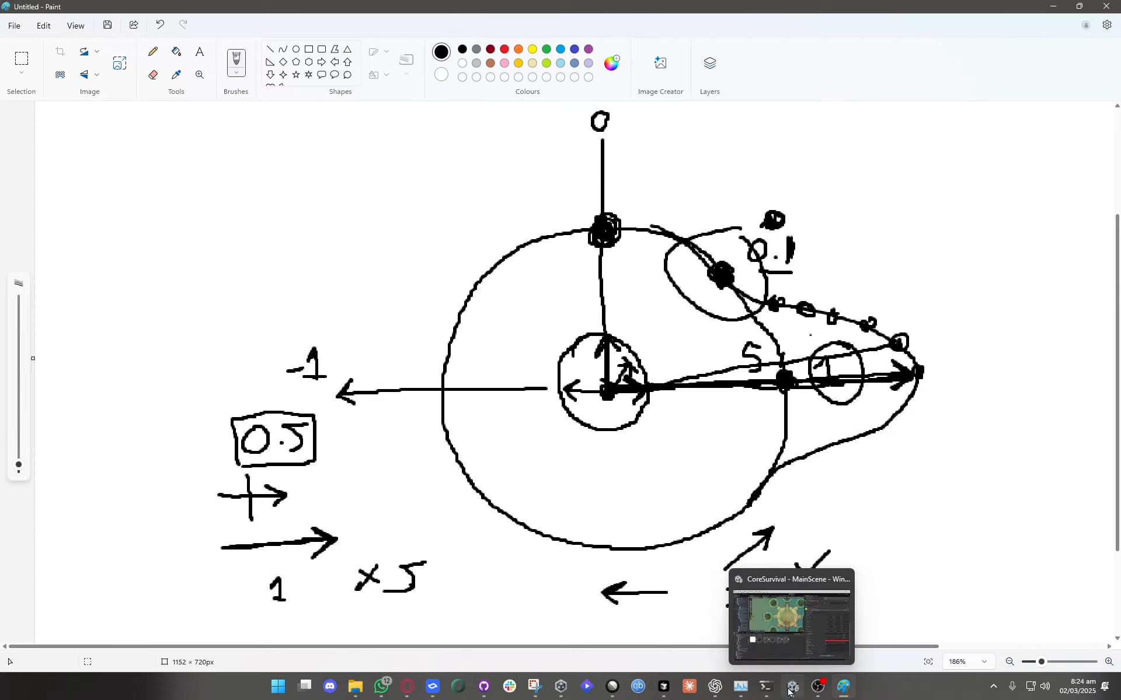
# Return to the CoreSphere graph and review the flow from the Position node through the direction branches to the combining Add node.
pyautogui.click(772, 600)
pyautogui.moveTo(655, 506); pyautogui.dragTo(488, 477, button='middle')
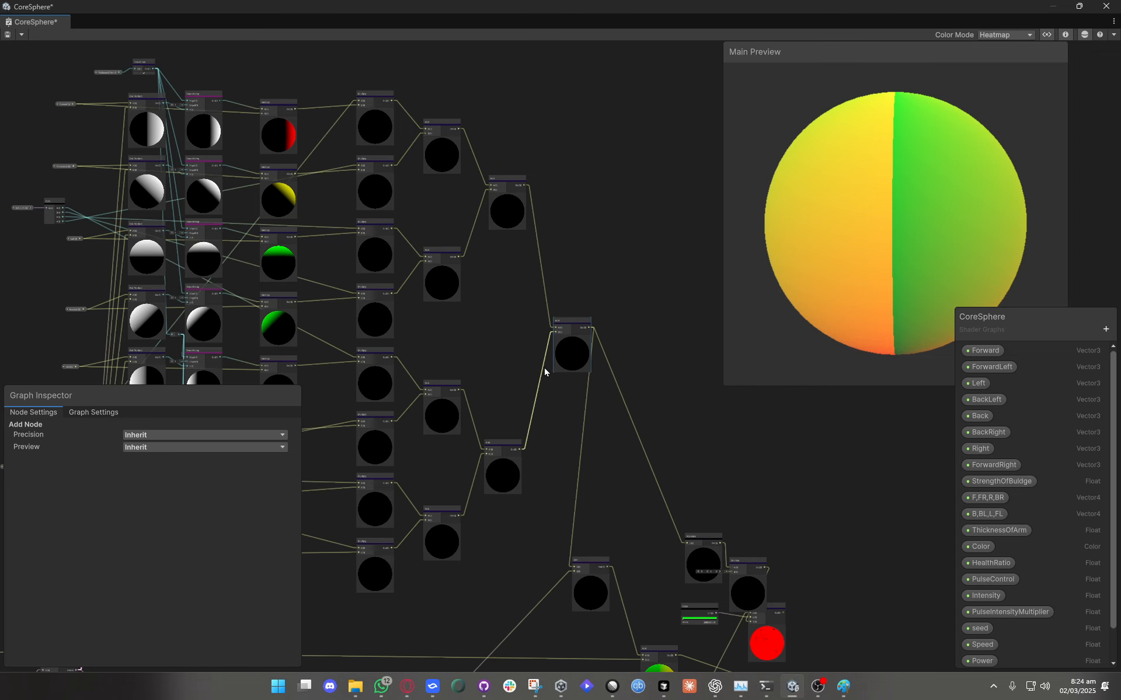
pyautogui.scroll(5, 525, 357)
pyautogui.scroll(-6, 413, 418)
pyautogui.moveTo(391, 354); pyautogui.dragTo(507, 265, button='middle')
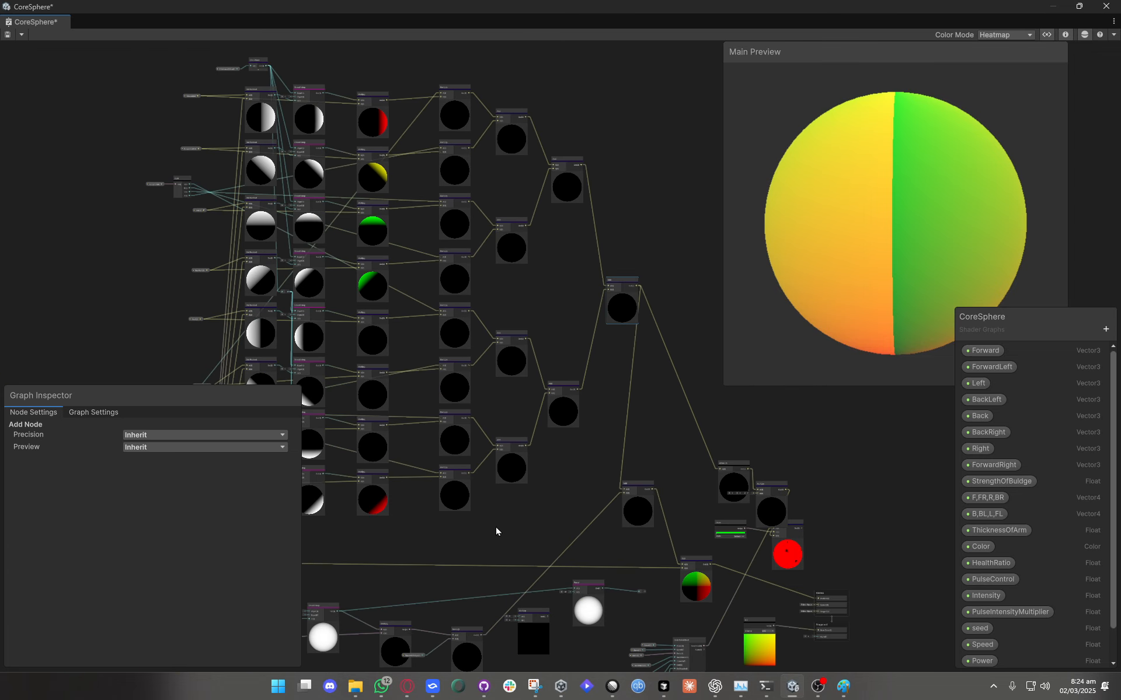
pyautogui.moveTo(496, 528); pyautogui.dragTo(573, 513, button='middle')
pyautogui.moveTo(410, 558); pyautogui.dragTo(585, 517, button='middle')
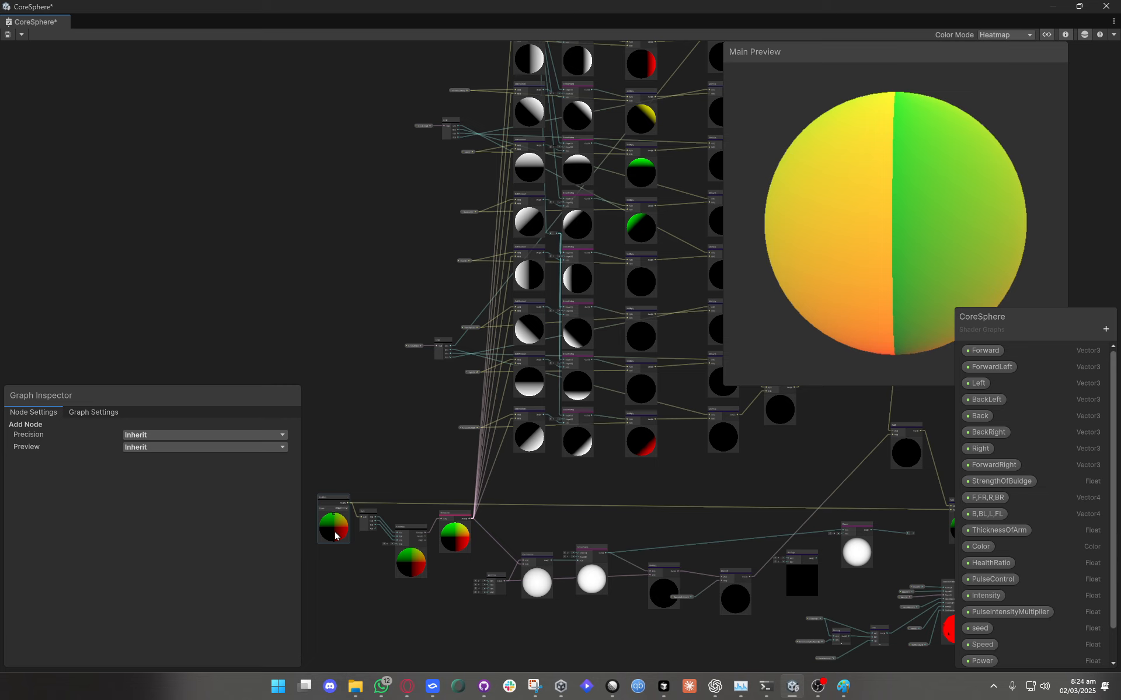
pyautogui.moveTo(483, 338); pyautogui.dragTo(319, 450, button='middle')
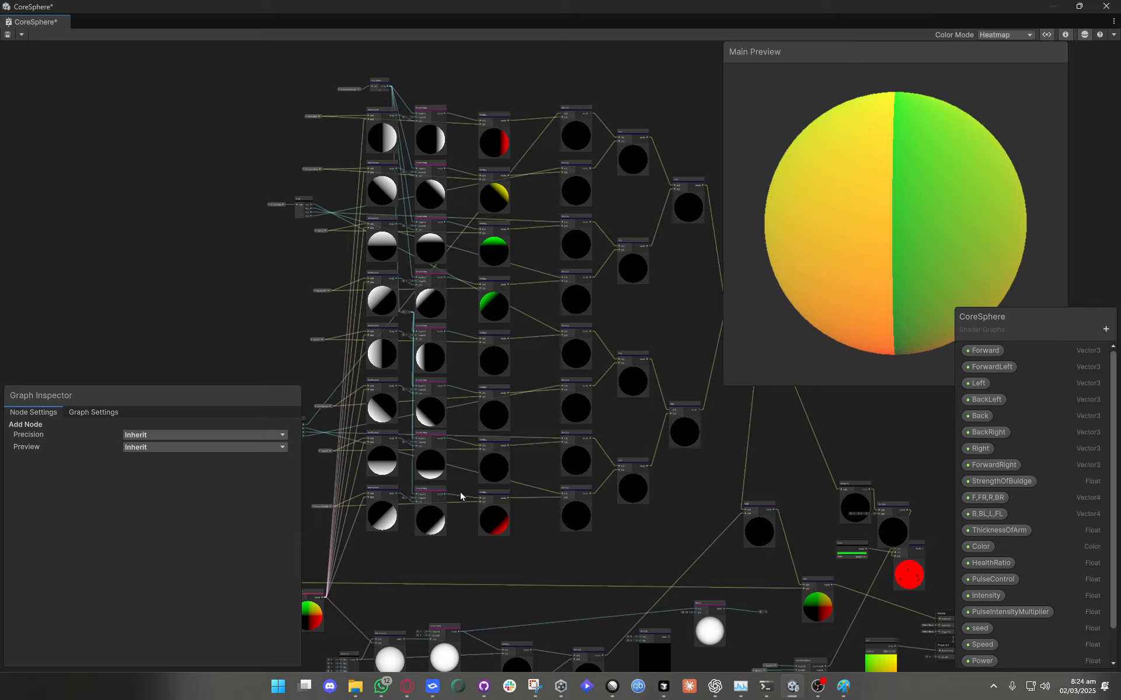
pyautogui.moveTo(449, 530); pyautogui.dragTo(463, 523, button='middle')
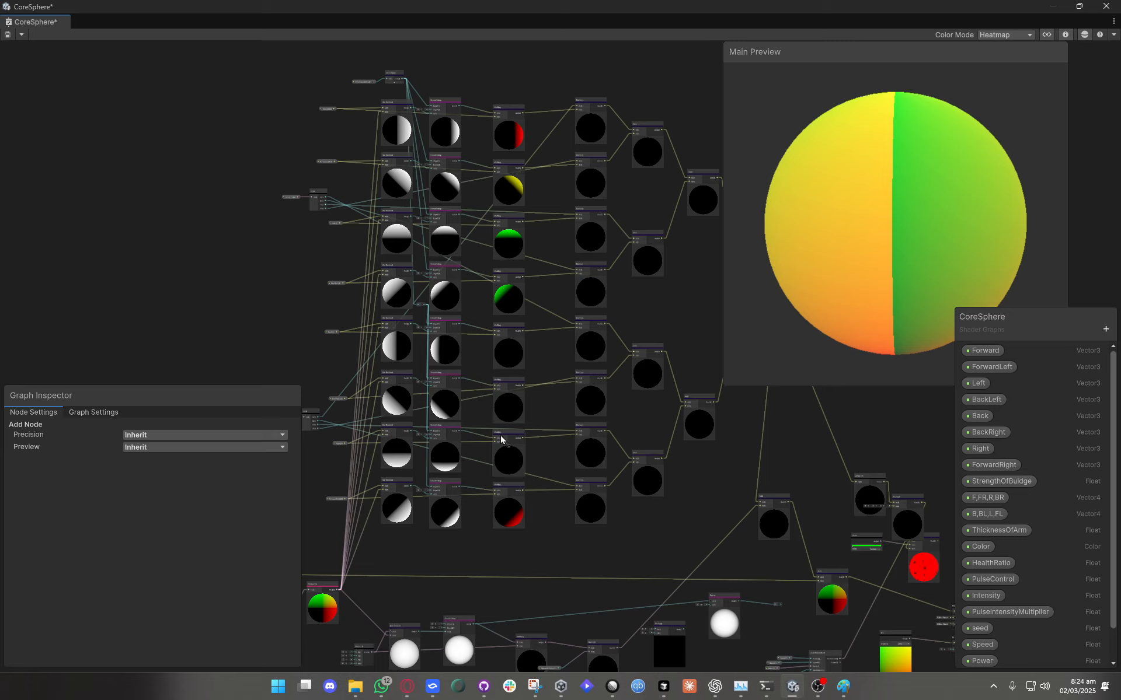
pyautogui.moveTo(688, 455); pyautogui.dragTo(530, 461, button='middle')
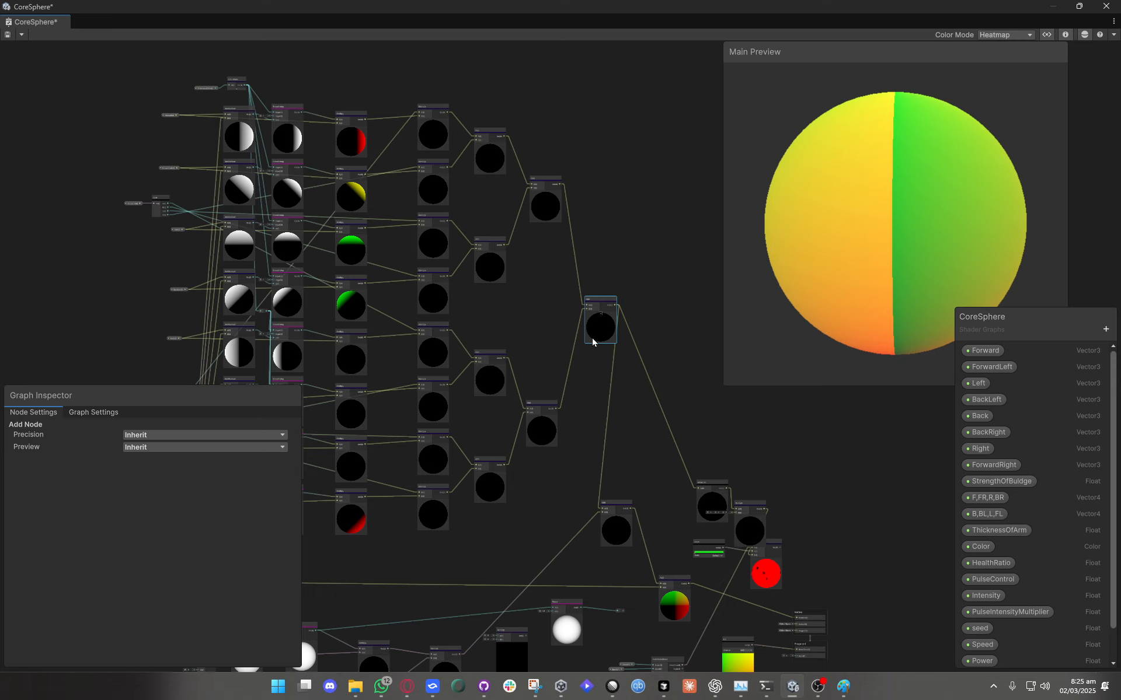
# Examine how the direction branches merge through successive Add nodes into the single combining Add node.
pyautogui.moveTo(466, 352); pyautogui.dragTo(619, 354, button='middle')
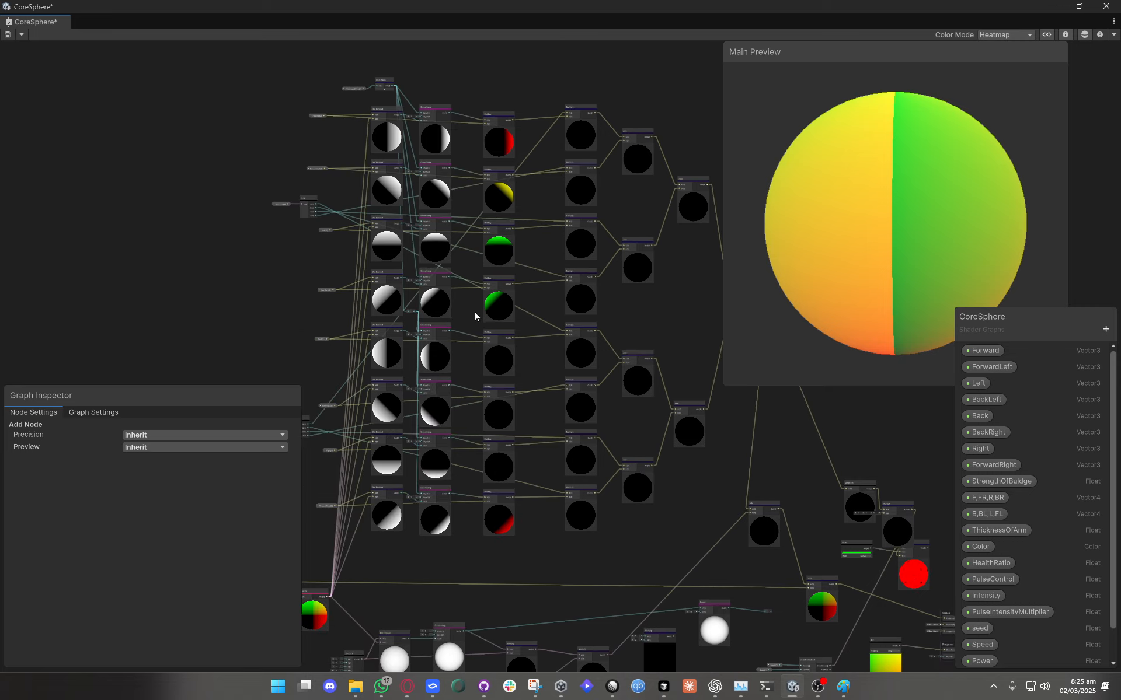
pyautogui.moveTo(474, 311); pyautogui.dragTo(328, 303, button='middle')
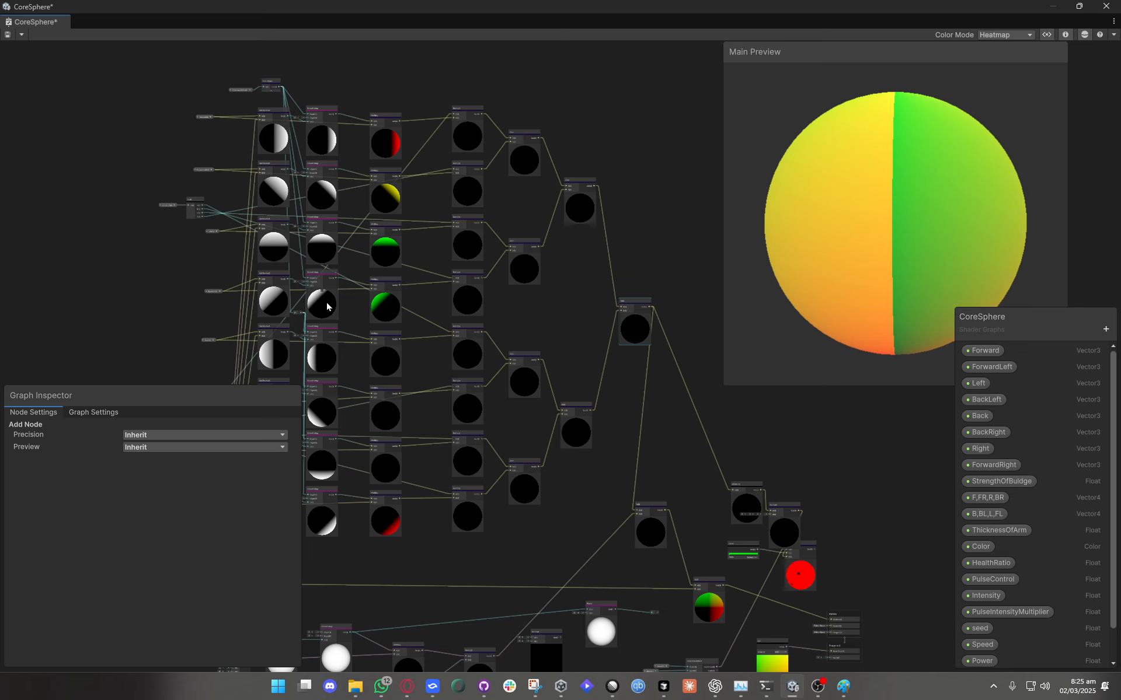
pyautogui.scroll(5, 553, 323)
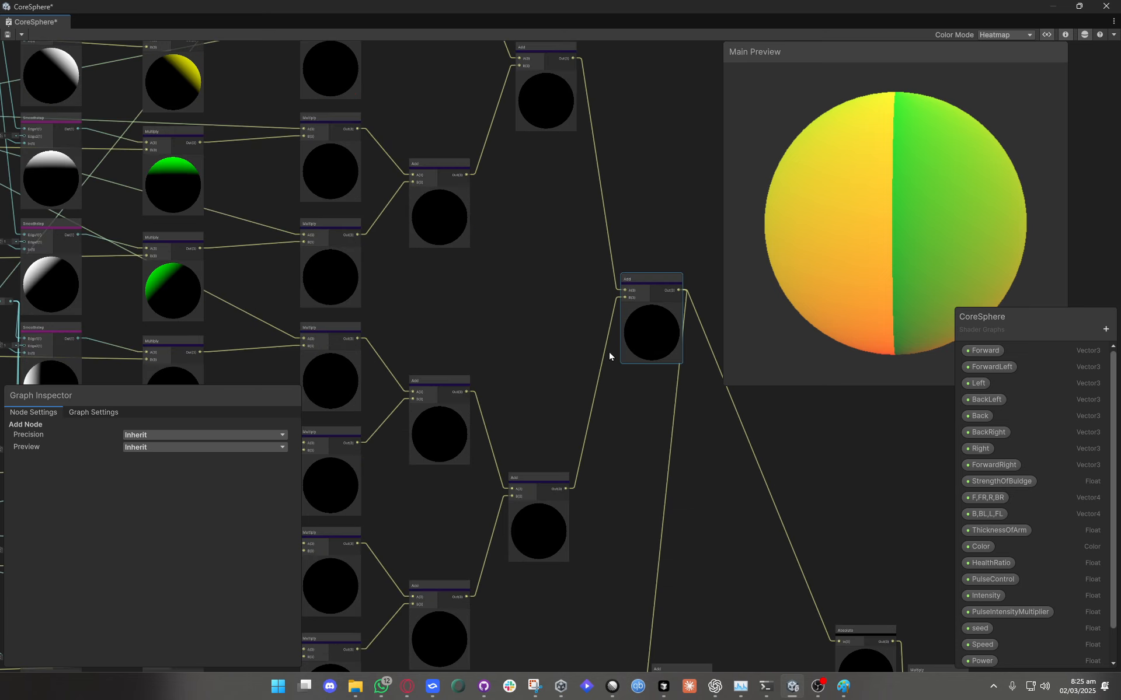
pyautogui.scroll(-3, 495, 375)
pyautogui.moveTo(488, 412); pyautogui.dragTo(520, 397, button='middle')
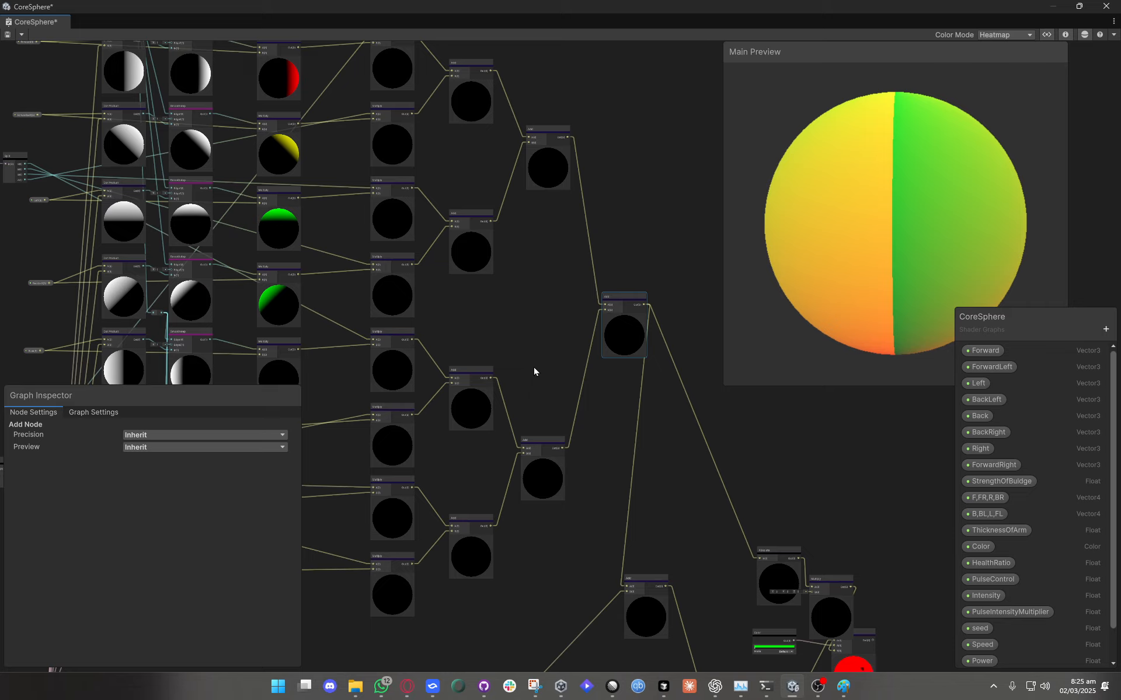
pyautogui.moveTo(607, 438); pyautogui.dragTo(570, 351, button='middle')
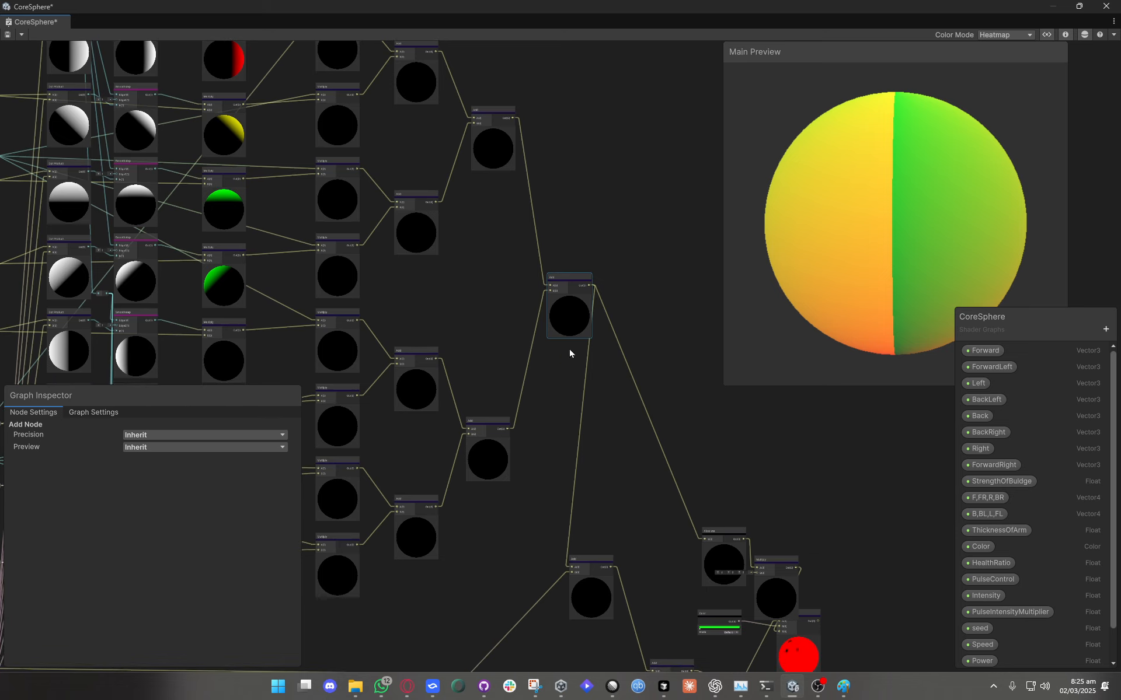
pyautogui.scroll(3, 567, 376)
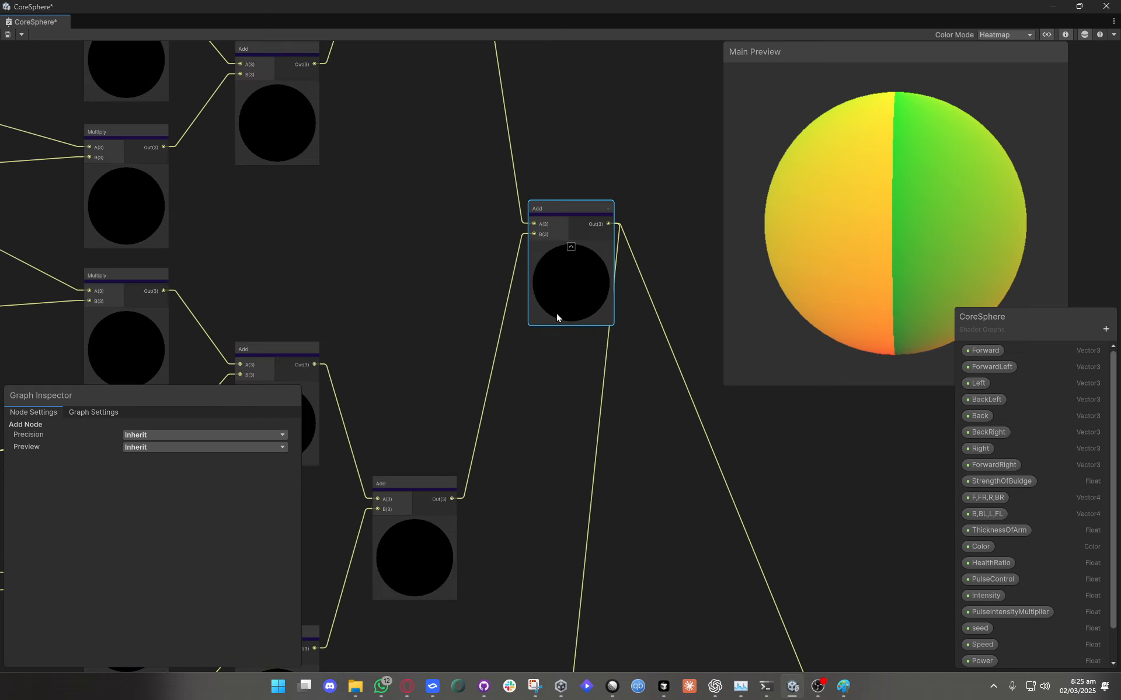
pyautogui.scroll(-3, 556, 313)
# Examine the UpwardsBuldge branch, including its Normalize, Vector 4, Dot Product, Smoothstep and Multiply nodes.
pyautogui.moveTo(535, 599); pyautogui.dragTo(521, 341, button='middle')
pyautogui.scroll(4, 537, 336)
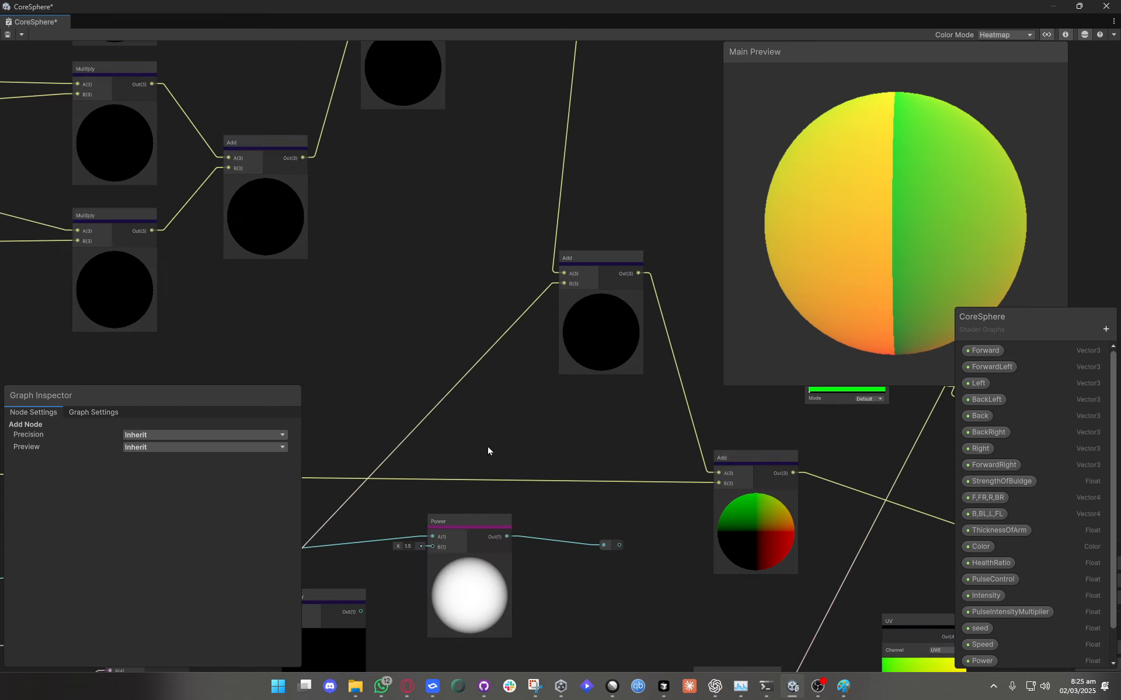
pyautogui.moveTo(517, 437); pyautogui.dragTo(759, 167, button='middle')
pyautogui.moveTo(385, 480); pyautogui.dragTo(819, 421, button='middle')
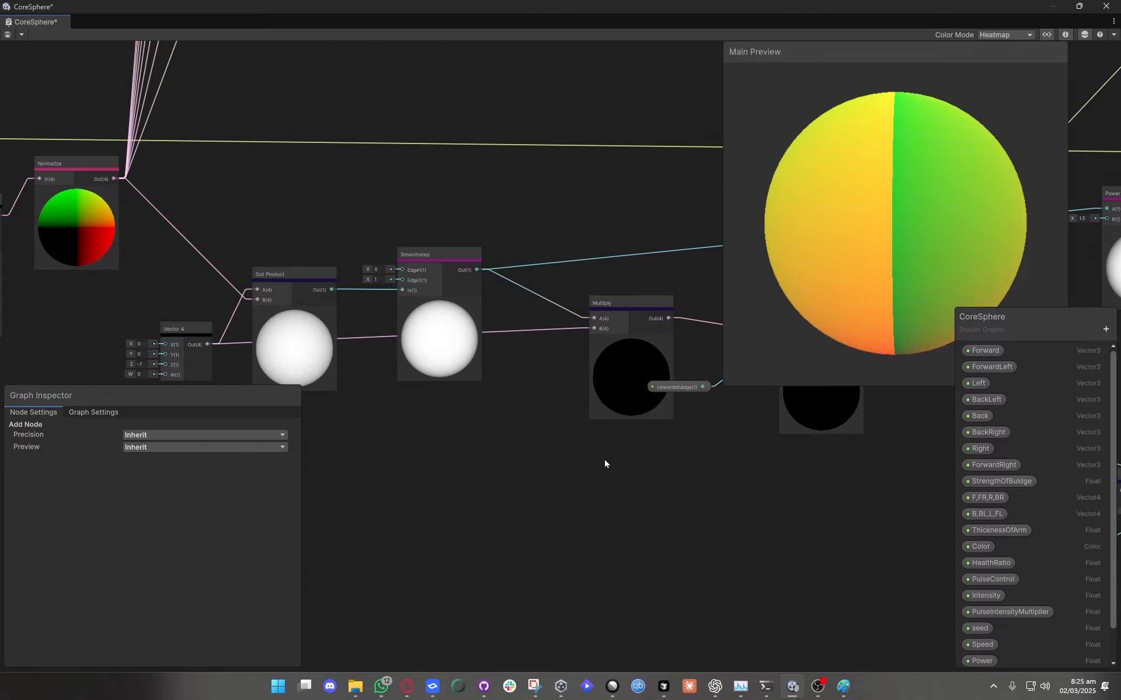
pyautogui.scroll(-3, 604, 462)
pyautogui.scroll(4, 510, 458)
pyautogui.click(305, 274)
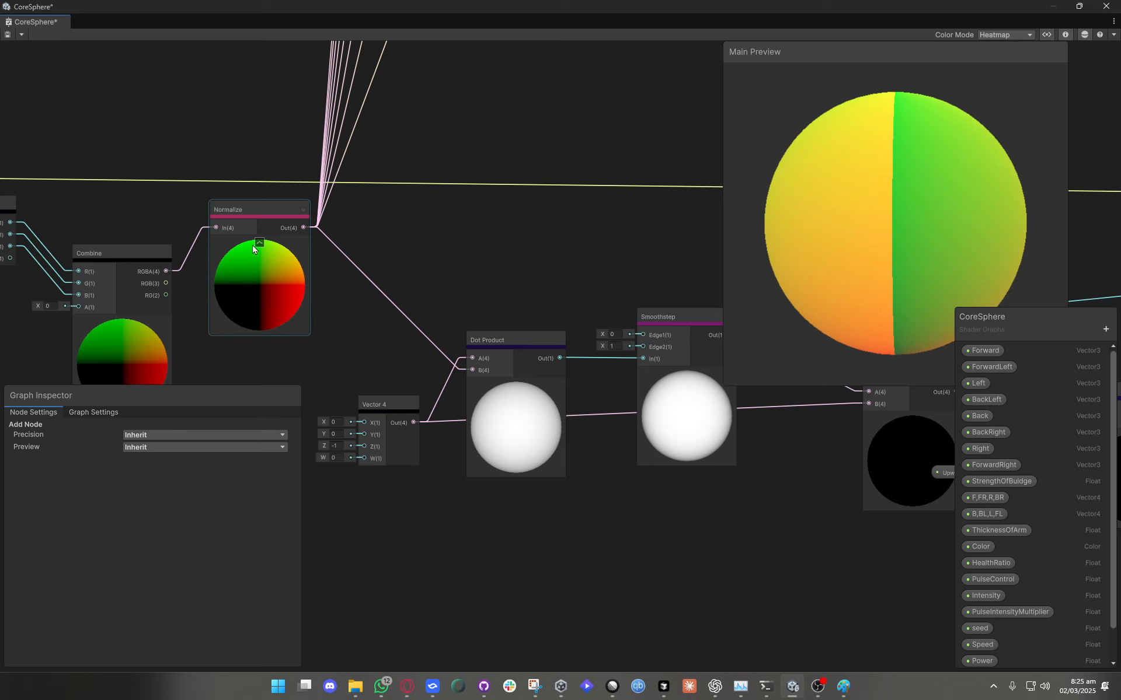
pyautogui.moveTo(278, 334); pyautogui.dragTo(454, 317, button='middle')
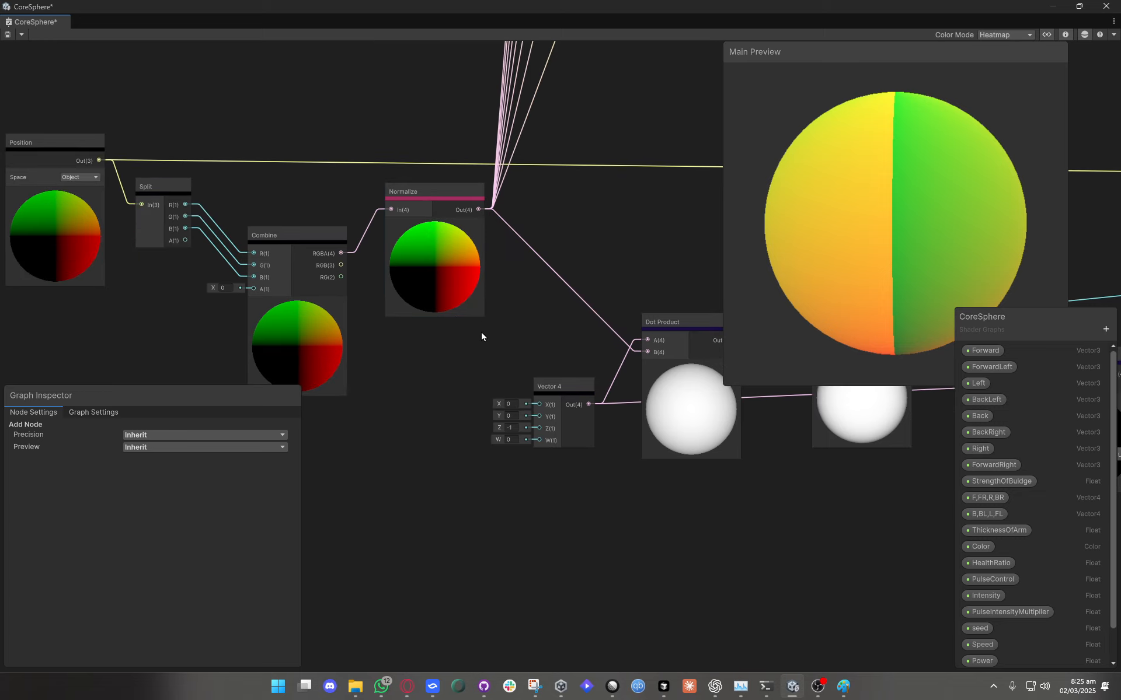
# Select the Vector 4, Dot Product and Smoothstep nodes of the UpwardsBuldge branch and examine their inputs.
pyautogui.scroll(-3, 481, 336)
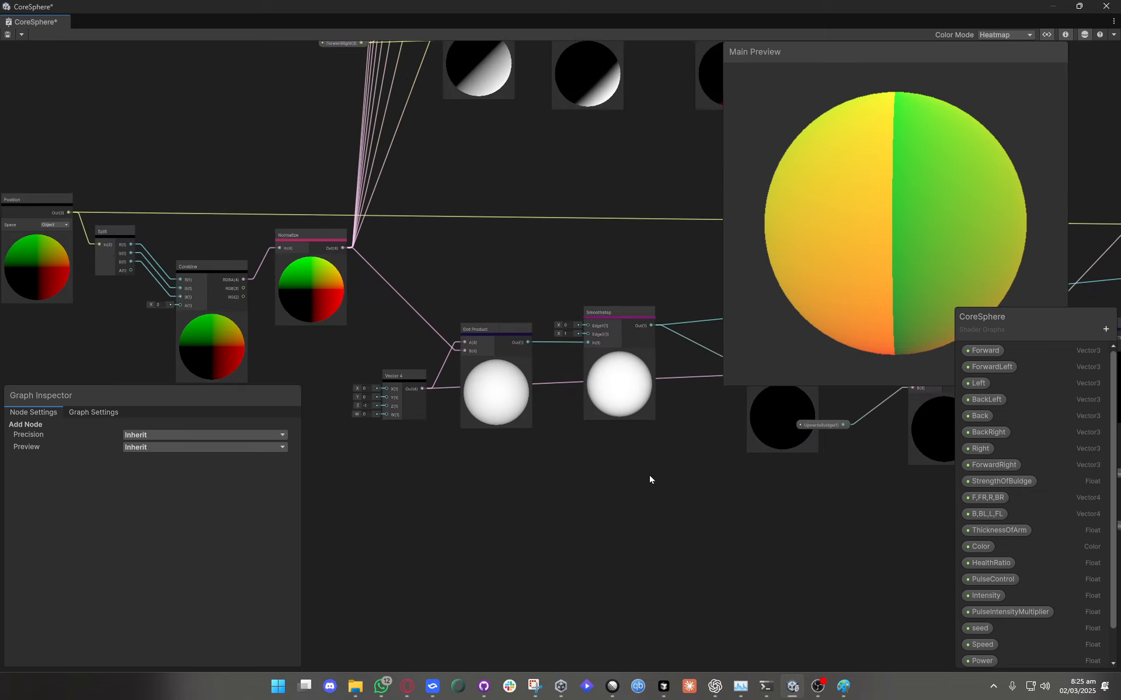
pyautogui.moveTo(649, 475); pyautogui.dragTo(380, 243)
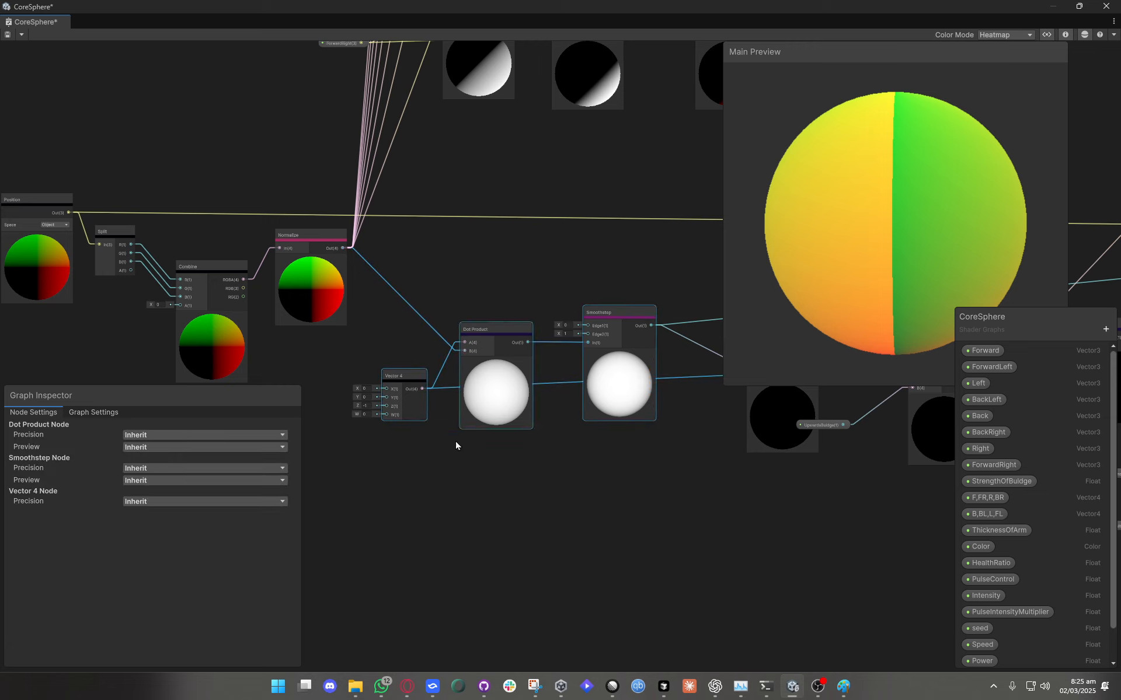
pyautogui.scroll(3, 358, 408)
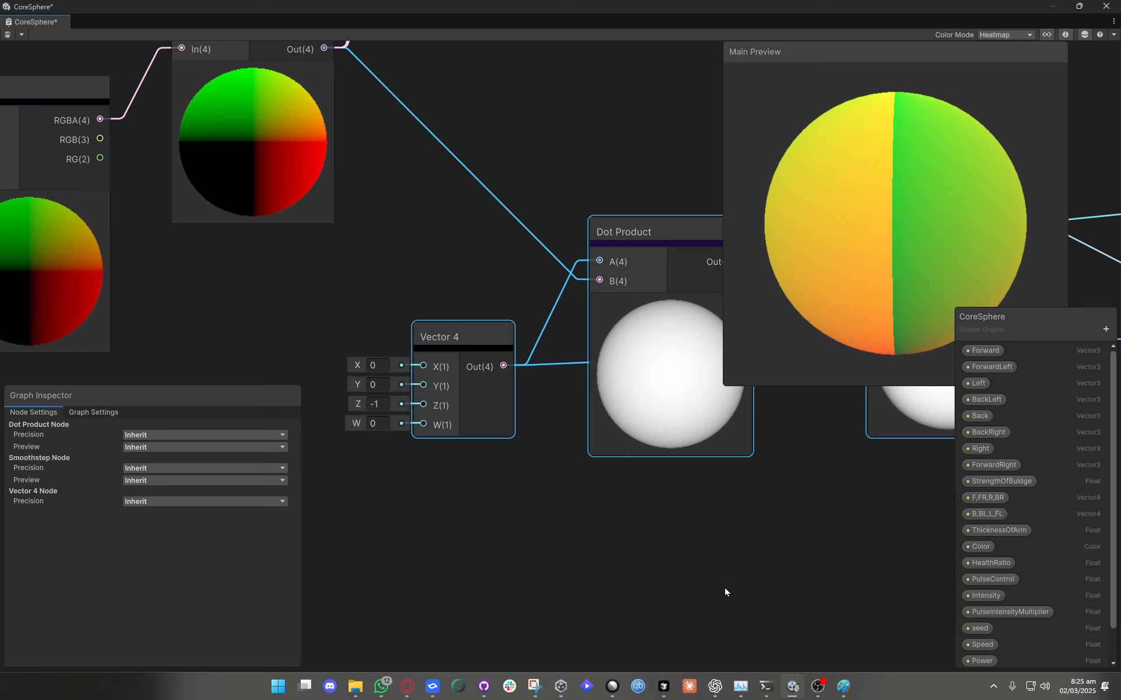
pyautogui.scroll(-5, 724, 584)
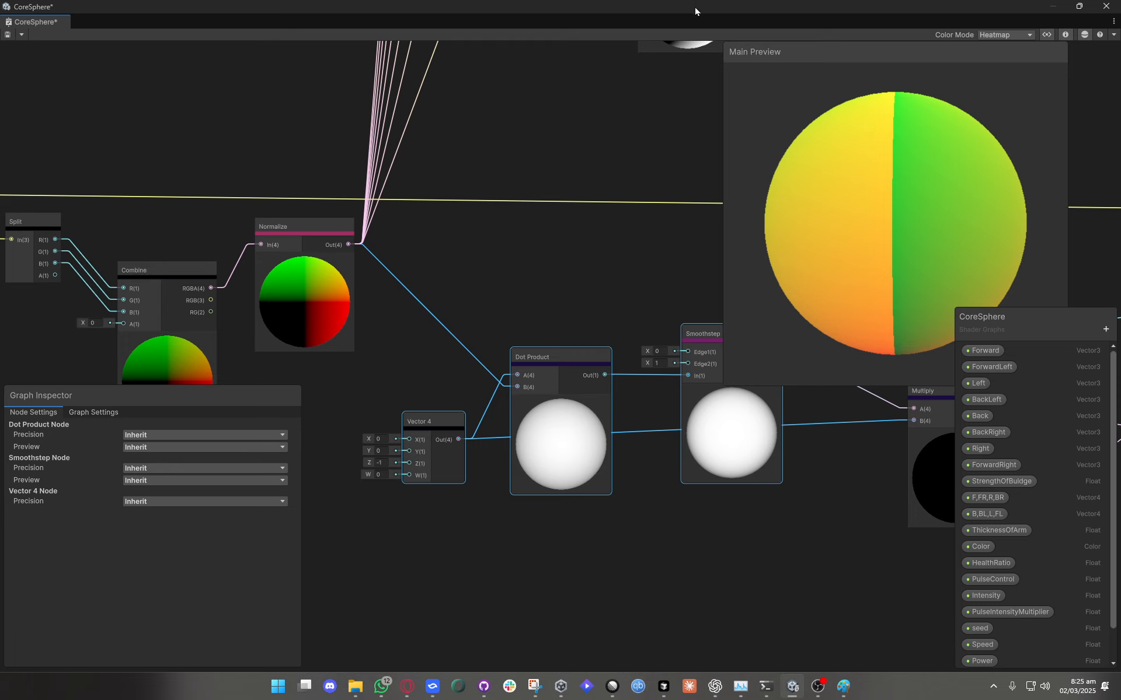
# Uncover the main scene, change its view from 2D to 3D, and frame the selected CoreSphere from the side.
pyautogui.moveTo(696, 9); pyautogui.dragTo(0, 228)
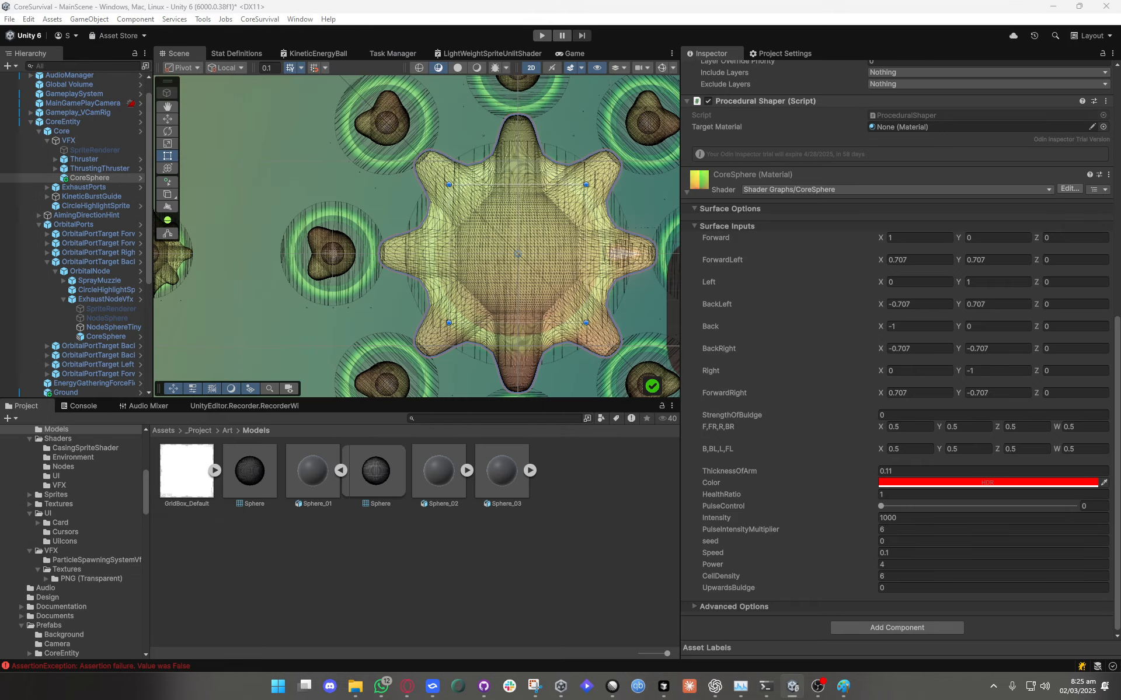
pyautogui.scroll(-2, 464, 246)
pyautogui.moveTo(467, 245); pyautogui.dragTo(366, 248, button='middle')
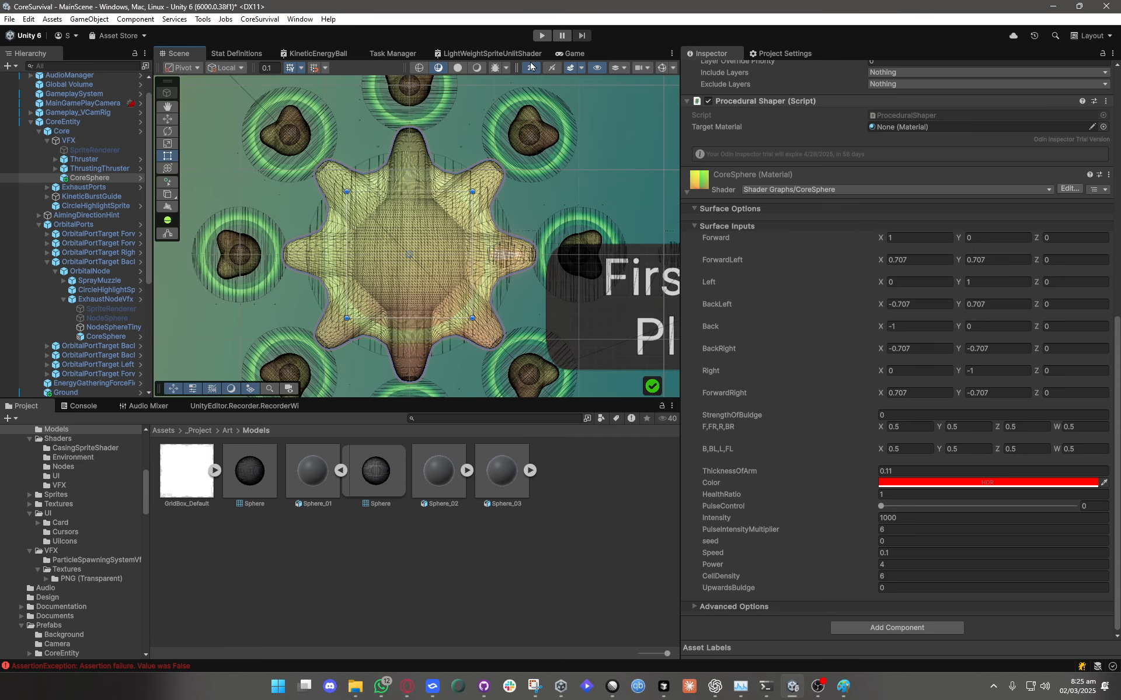
pyautogui.click(532, 68)
pyautogui.moveTo(409, 327); pyautogui.dragTo(481, 298, button='middle')
pyautogui.moveTo(480, 298); pyautogui.dragTo(630, 317, button='right')
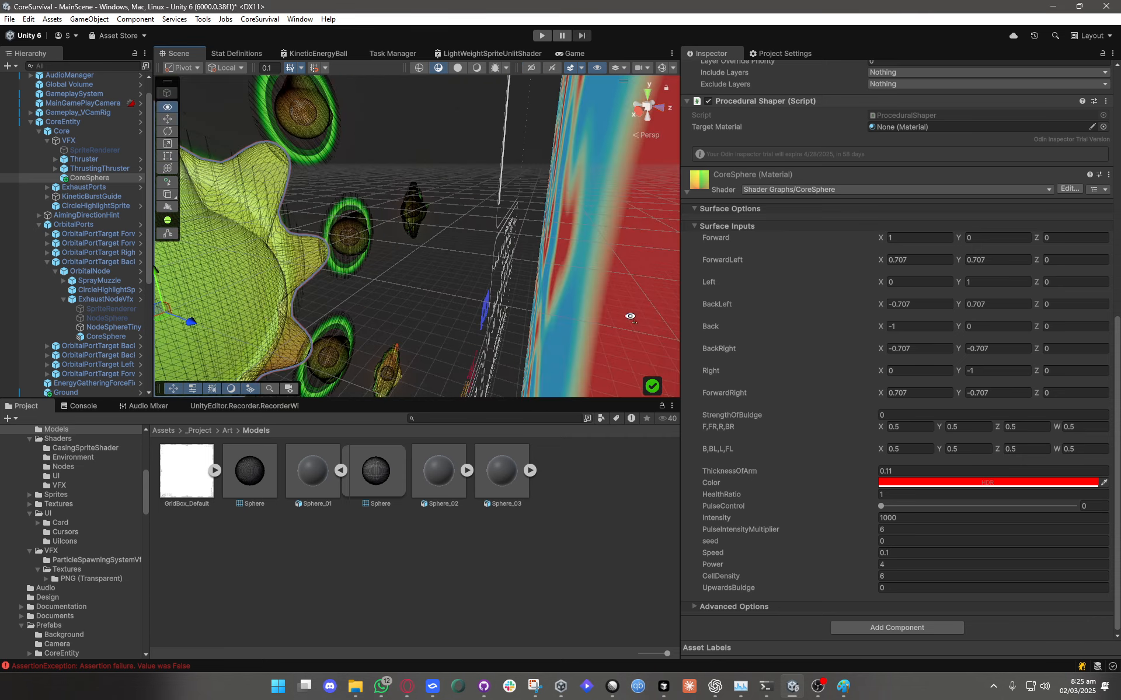
pyautogui.moveTo(630, 318); pyautogui.dragTo(528, 282, button='middle')
pyautogui.press('f')
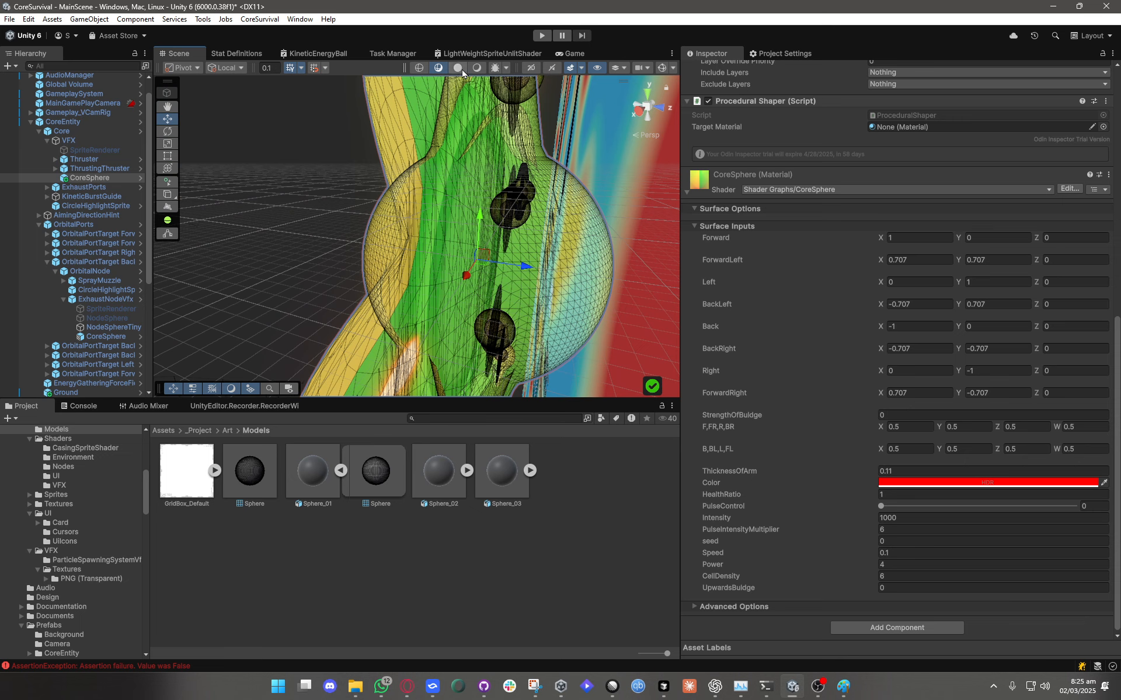
# Return the scene to 2D with the CoreSphere in view, and bring the graph window back over it.
pyautogui.click(531, 68)
pyautogui.scroll(-3, 505, 264)
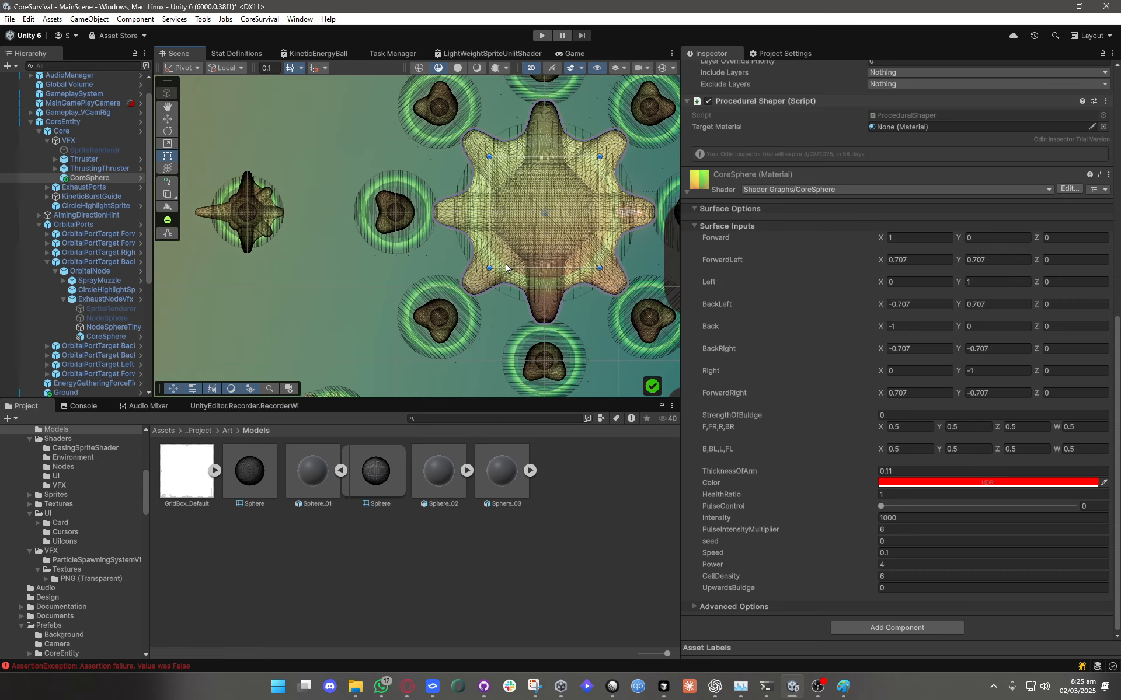
pyautogui.moveTo(511, 253); pyautogui.dragTo(415, 268, button='middle')
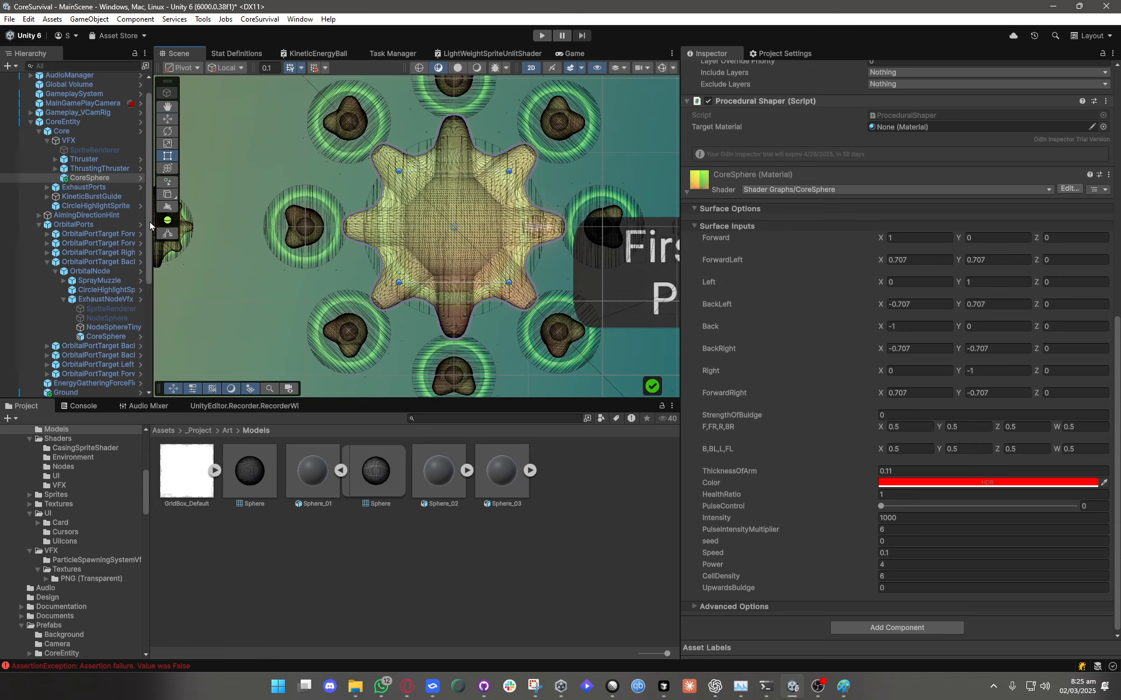
pyautogui.moveTo(0, 192); pyautogui.dragTo(634, 192)
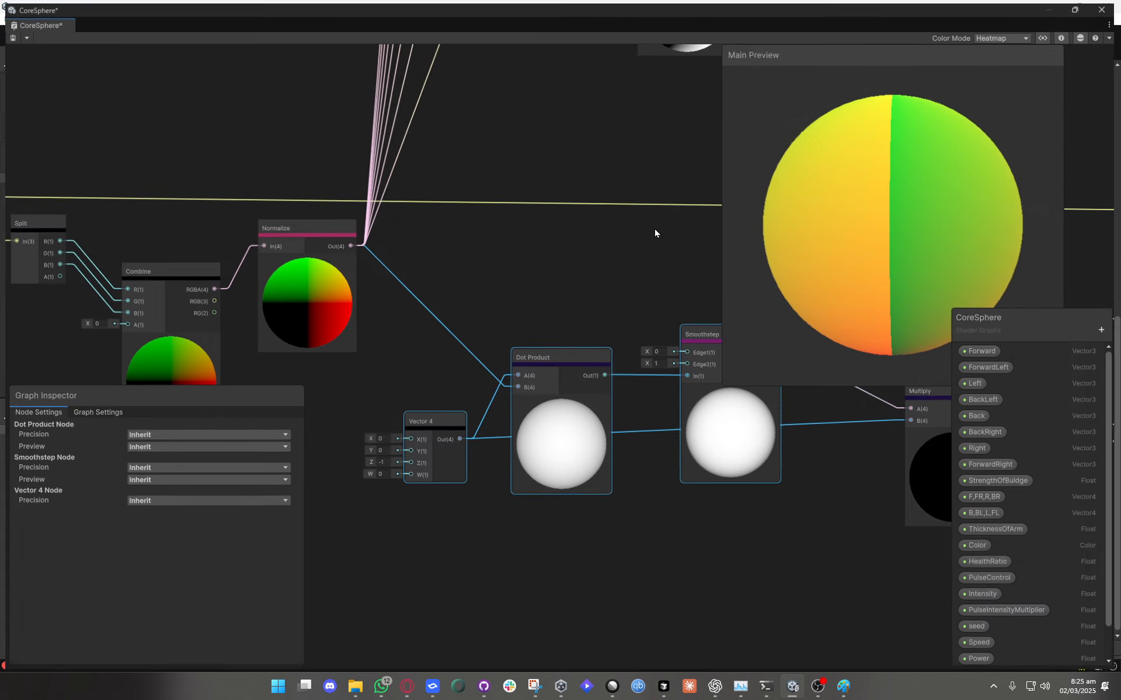
pyautogui.click(756, 191)
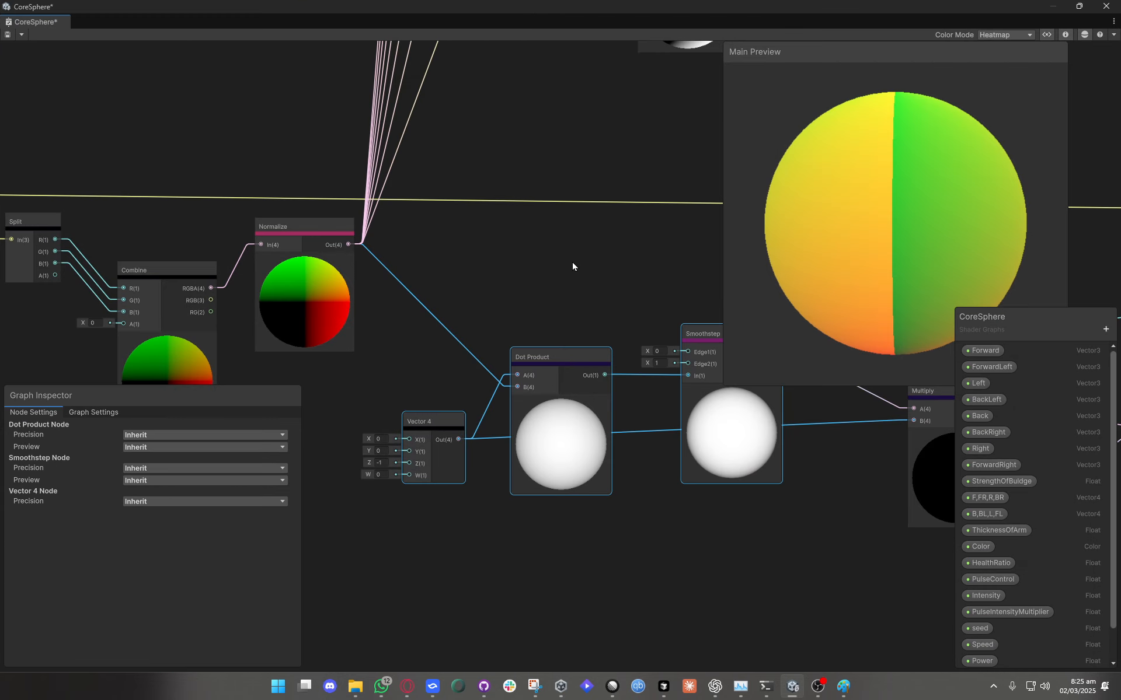
# Examine the Z component of the Vector 4 node that feeds the UpwardsBuldge branch.
pyautogui.scroll(-3, 537, 292)
pyautogui.moveTo(595, 380); pyautogui.dragTo(323, 445, button='middle')
pyautogui.scroll(-4, 534, 462)
pyautogui.scroll(1, 580, 467)
pyautogui.moveTo(632, 469); pyautogui.dragTo(744, 459, button='middle')
pyautogui.scroll(4, 360, 435)
pyautogui.scroll(5, 397, 412)
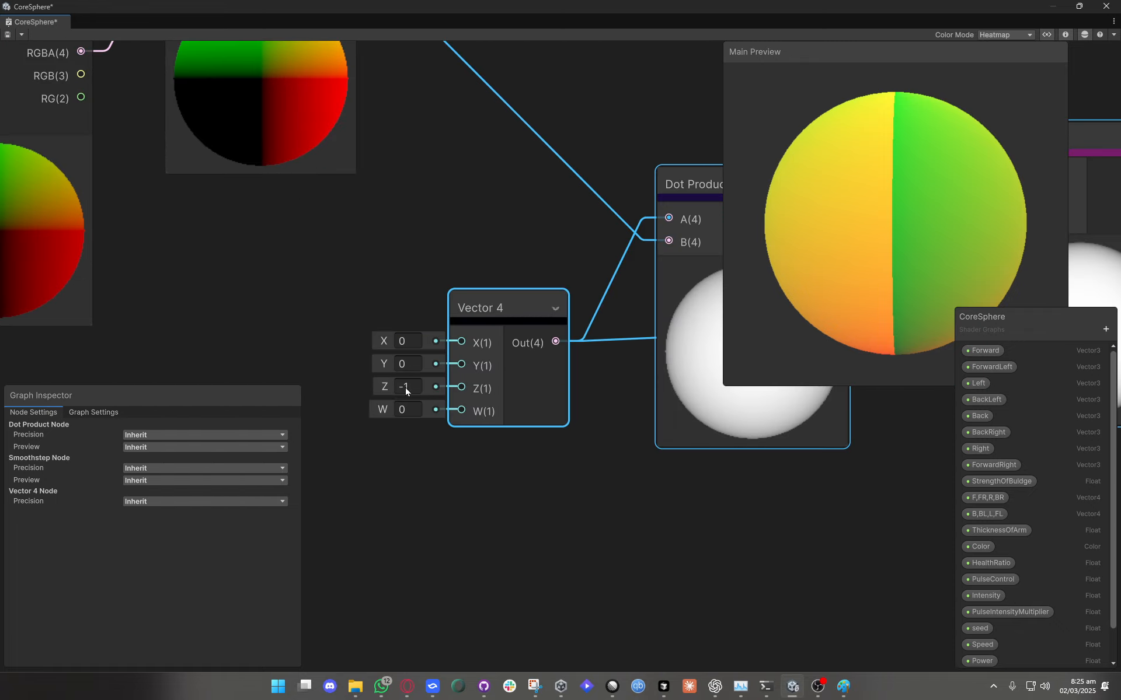
pyautogui.scroll(-3, 508, 481)
pyautogui.scroll(-4, 590, 482)
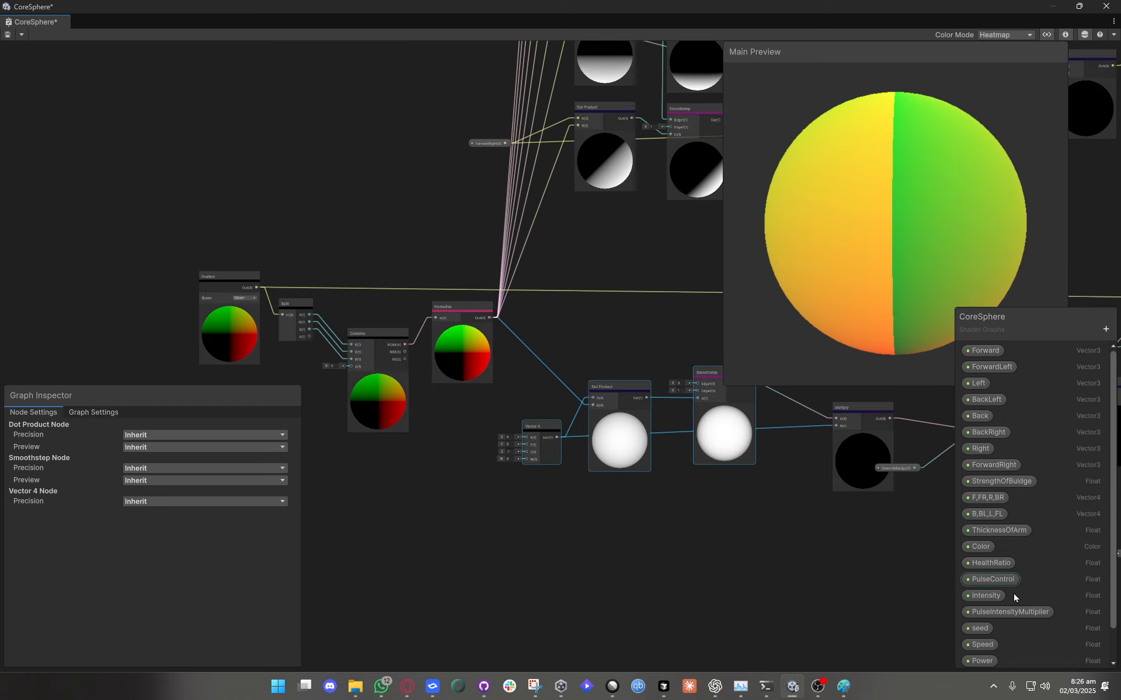
# Compare the UpwardsBuldge branch with the direction branches above it, selecting the last Multiply node of the ForwardRight row.
pyautogui.scroll(-3, 1014, 593)
pyautogui.moveTo(715, 537); pyautogui.dragTo(379, 540, button='middle')
pyautogui.moveTo(600, 302); pyautogui.dragTo(484, 367, button='middle')
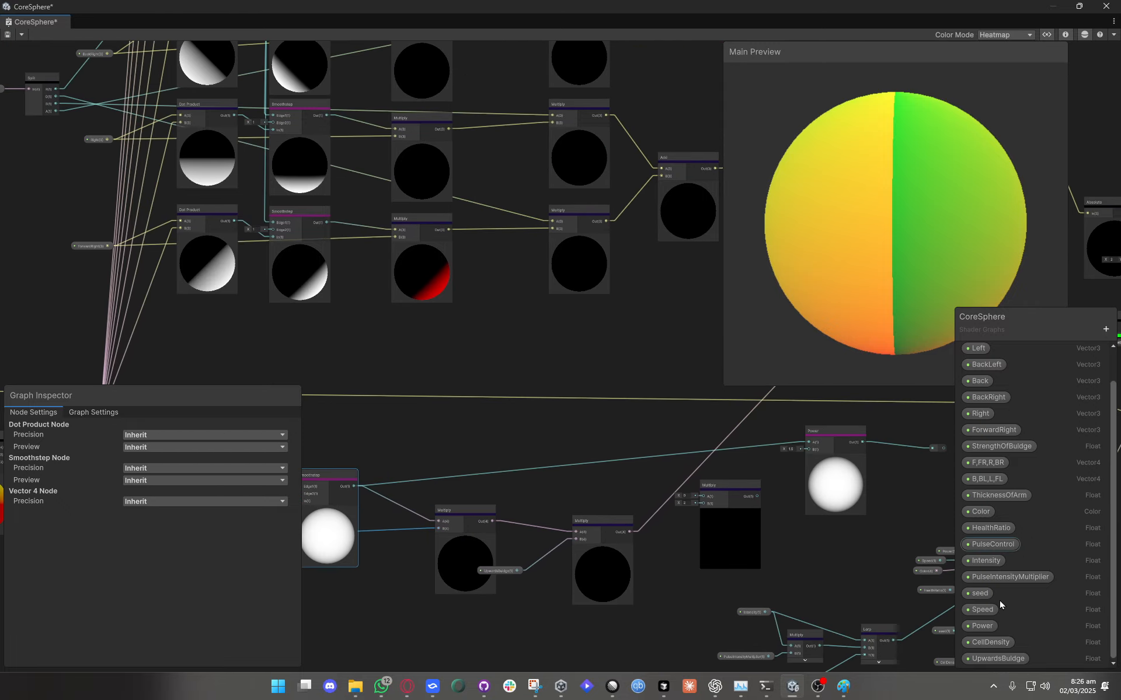
pyautogui.moveTo(629, 333); pyautogui.dragTo(768, 438, button='middle')
pyautogui.scroll(1, 665, 411)
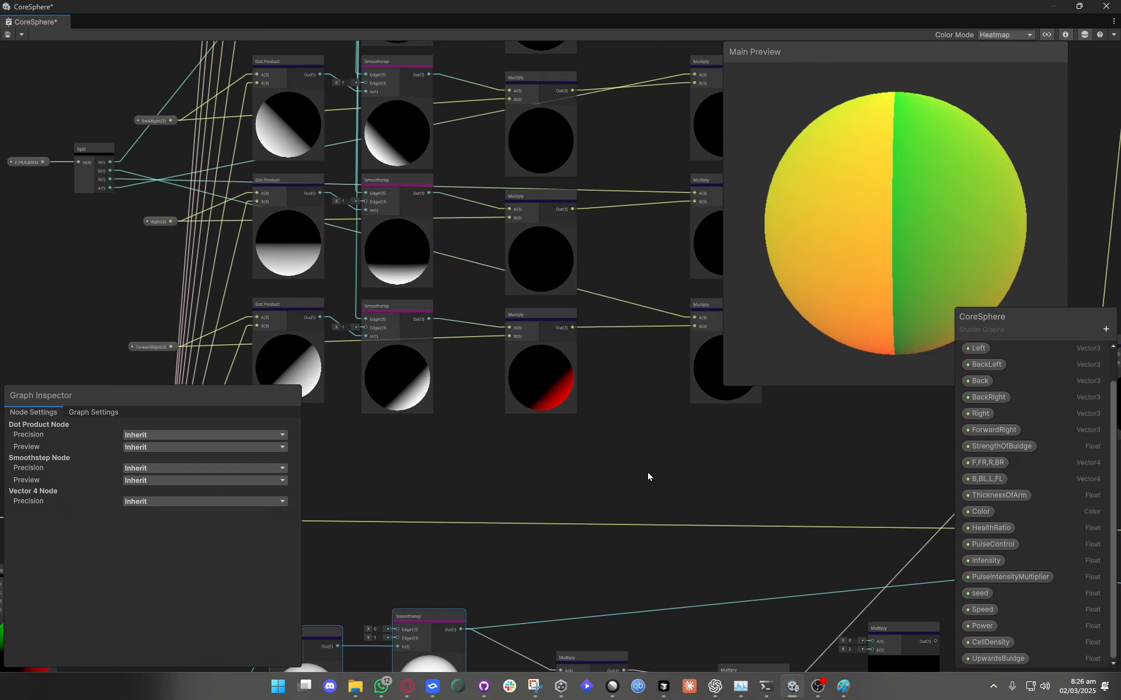
pyautogui.moveTo(647, 472); pyautogui.dragTo(505, 468, button='middle')
pyautogui.moveTo(562, 353)
pyautogui.mouseDown()
pyautogui.moveTo(565, 369)
pyautogui.moveTo(563, 355)
pyautogui.mouseUp()
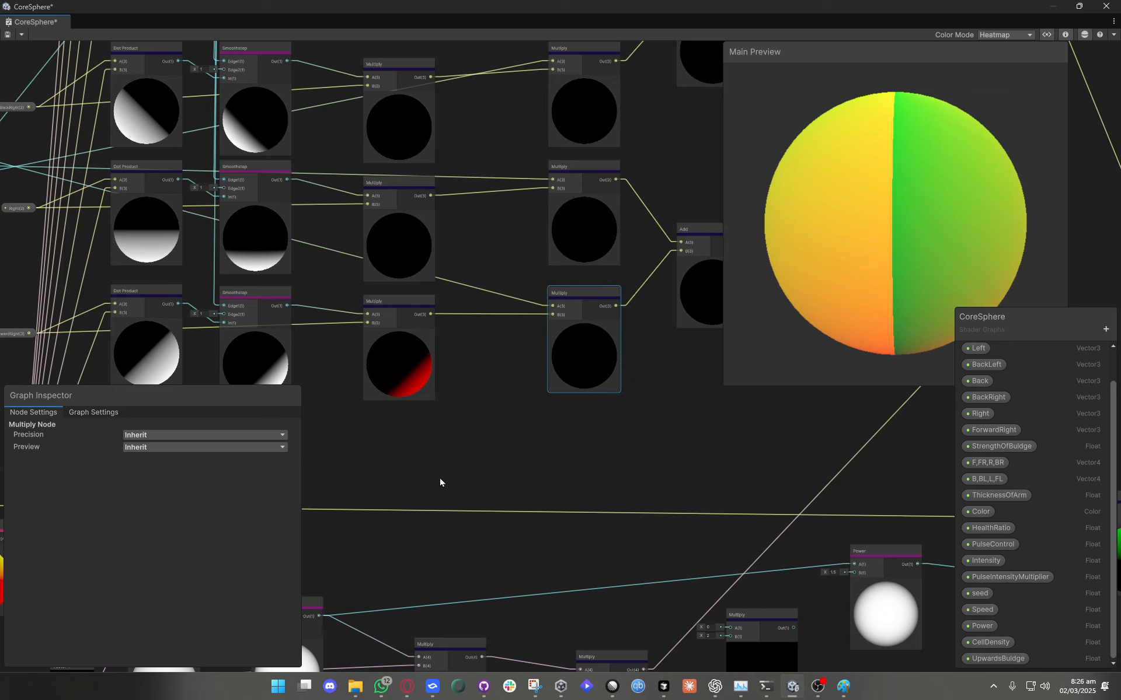
# Highlight the whole UpwardsBuldge branch, from Vector 4 and Dot Product through Smoothstep, both Multiply nodes and the UpwardsBuldge property.
pyautogui.moveTo(439, 478); pyautogui.dragTo(663, 265, button='middle')
pyautogui.moveTo(418, 556); pyautogui.dragTo(347, 424, button='middle')
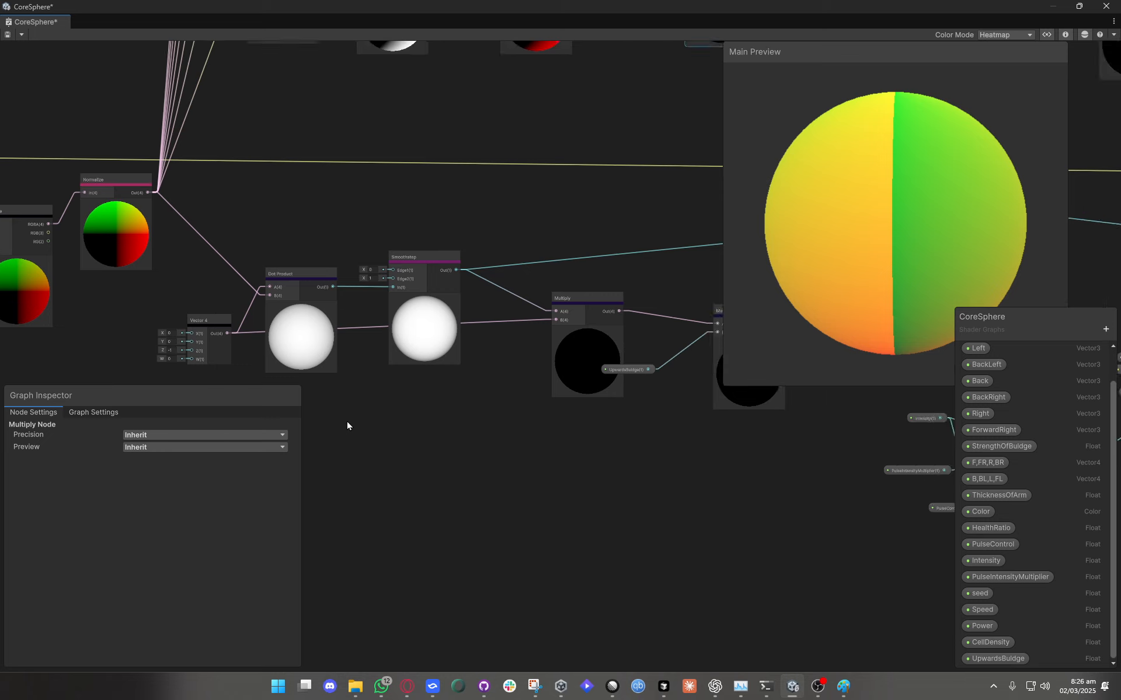
pyautogui.scroll(1, 276, 330)
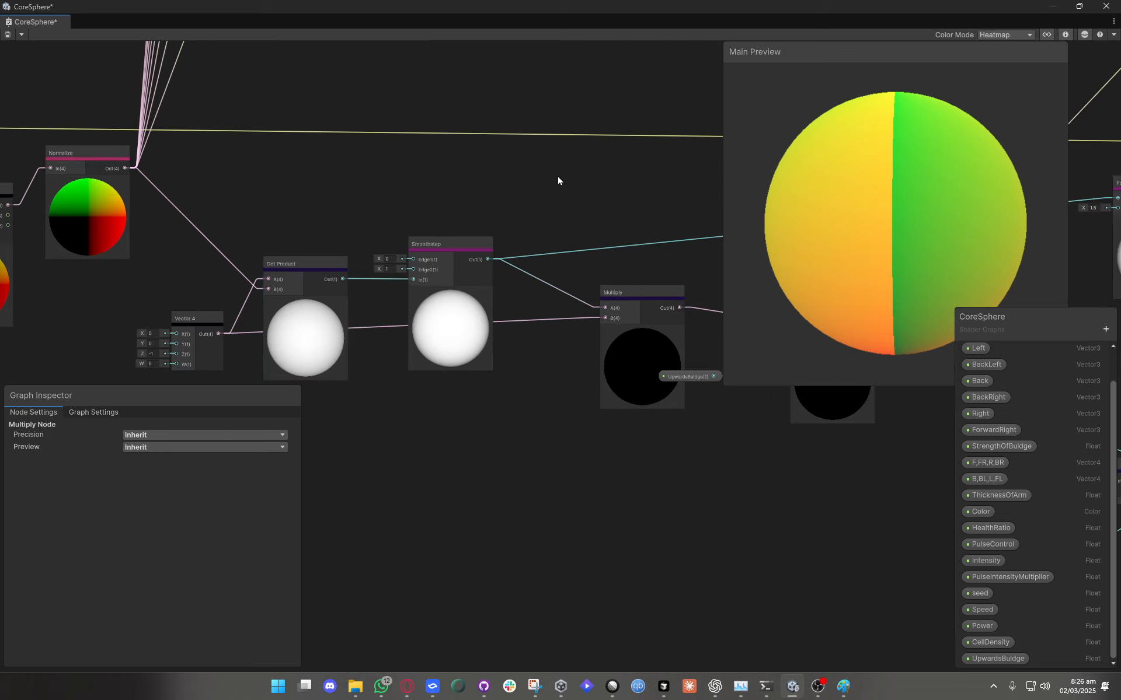
pyautogui.moveTo(558, 177); pyautogui.dragTo(371, 479)
pyautogui.moveTo(900, 476); pyautogui.dragTo(618, 440, button='middle')
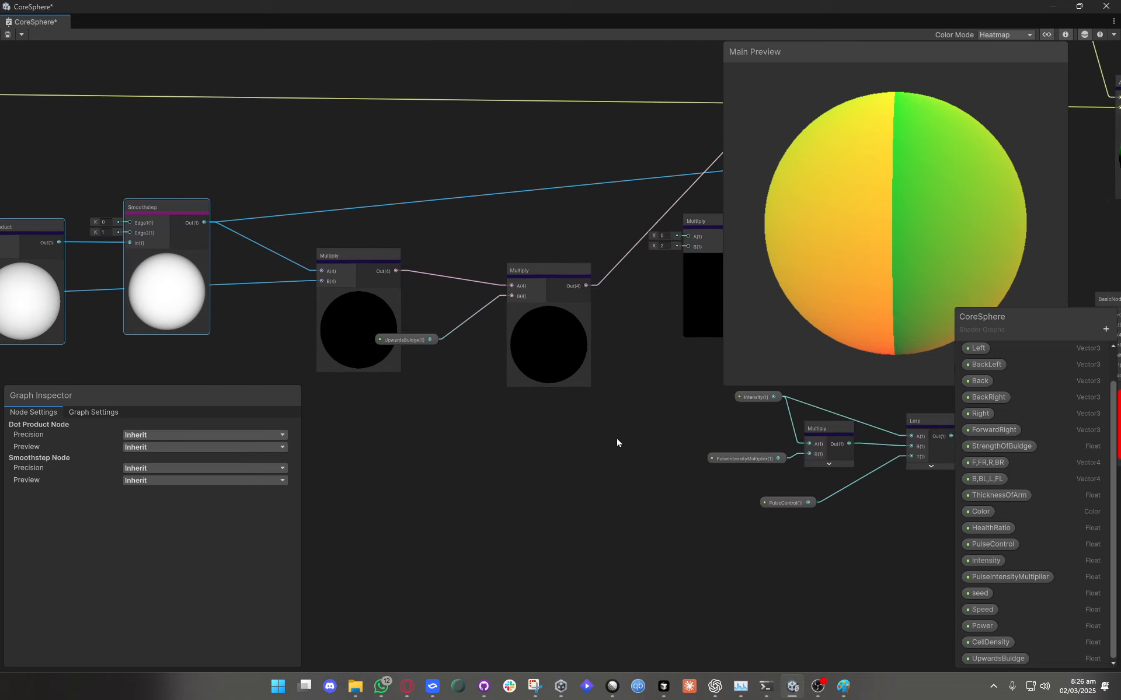
pyautogui.moveTo(618, 442); pyautogui.dragTo(8, 152)
pyautogui.moveTo(489, 441); pyautogui.dragTo(584, 448, button='middle')
pyautogui.scroll(-3, 584, 447)
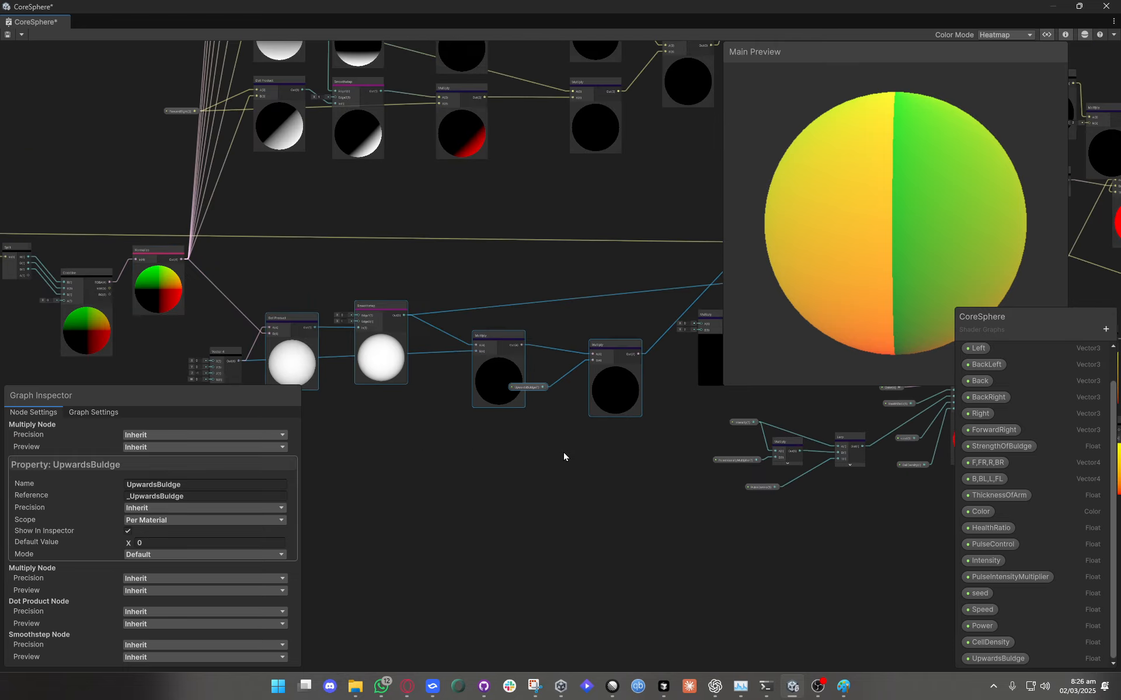
pyautogui.moveTo(430, 499); pyautogui.dragTo(477, 444, button='middle')
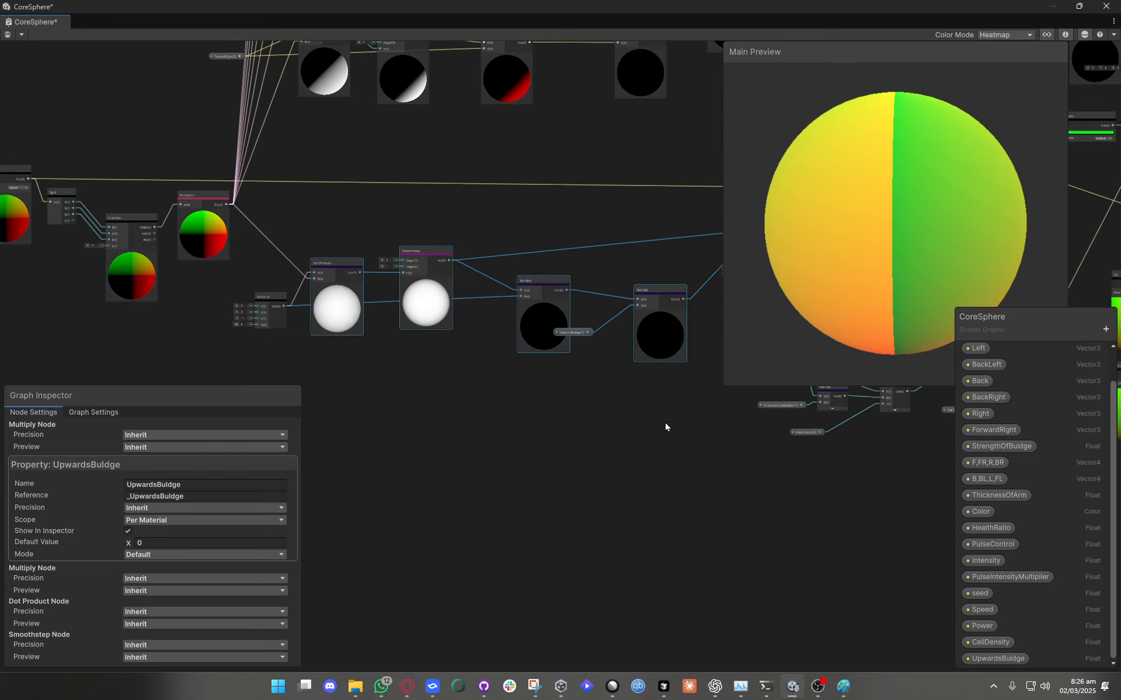
pyautogui.click(665, 421)
pyautogui.moveTo(230, 239); pyautogui.dragTo(244, 217)
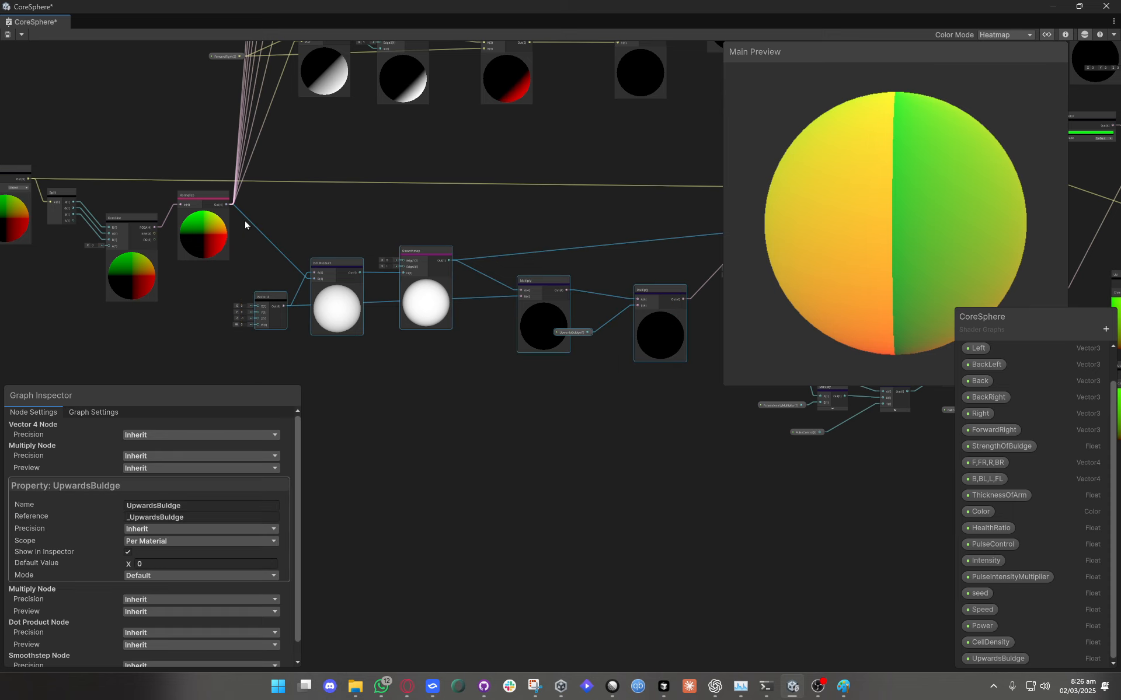
# Highlight the ForwardRight row of nodes for comparison with the UpwardsBuldge branch, and clear the selection.
pyautogui.moveTo(405, 169); pyautogui.dragTo(386, 356, button='middle')
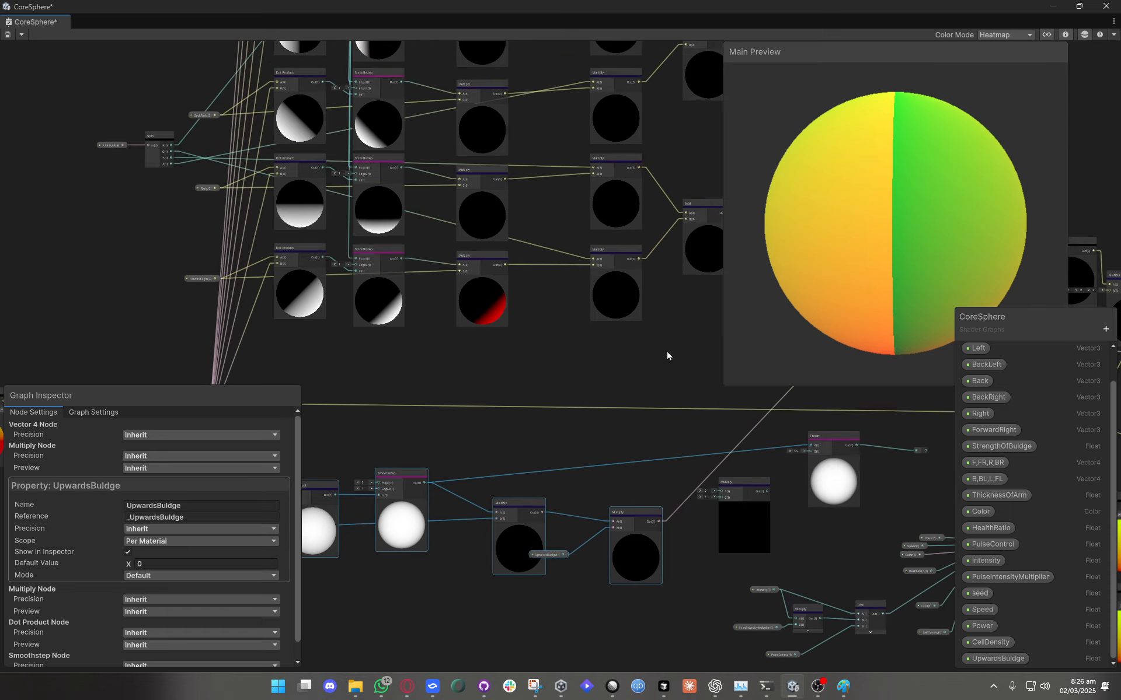
pyautogui.moveTo(664, 377); pyautogui.dragTo(146, 233)
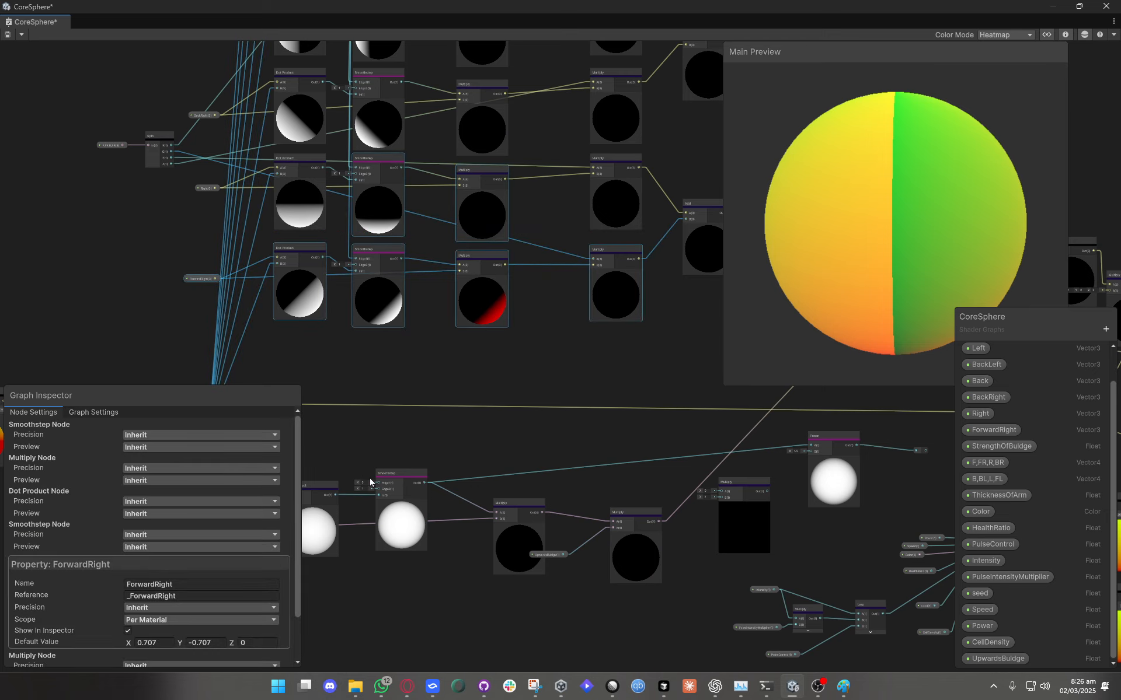
pyautogui.moveTo(461, 457); pyautogui.dragTo(538, 264, button='middle')
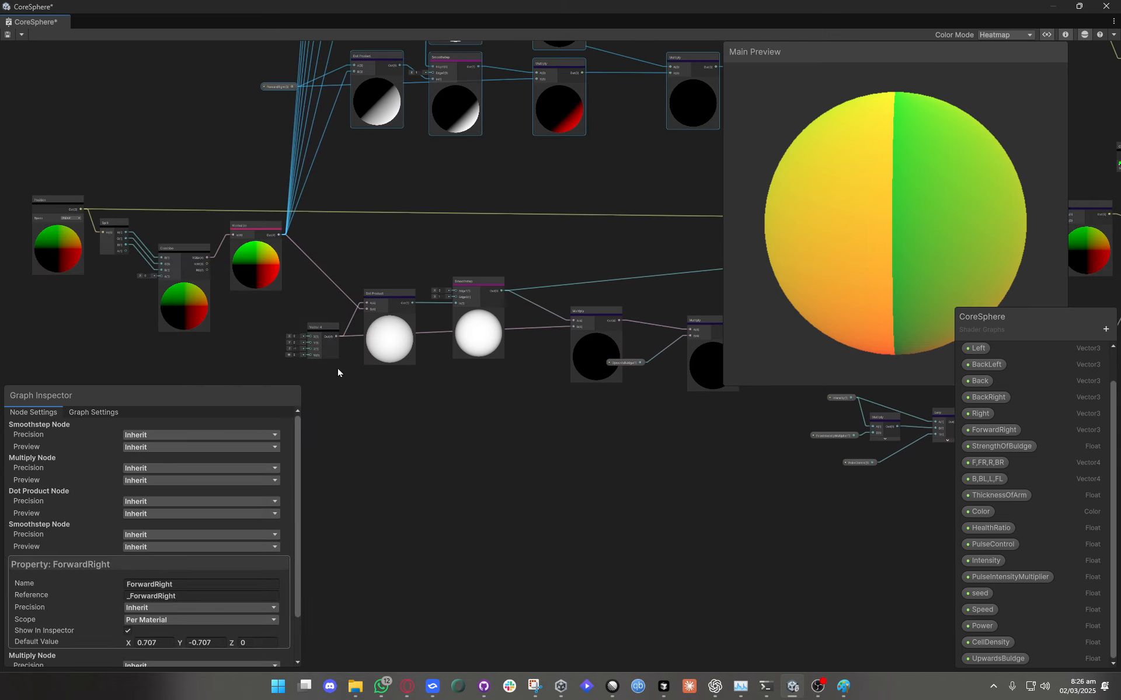
pyautogui.click(505, 456)
# Follow the UpwardsBuldge output to the Add node joining it with the direction branches, and select the Normalize node at the start.
pyautogui.moveTo(359, 284); pyautogui.dragTo(155, 213, button='middle')
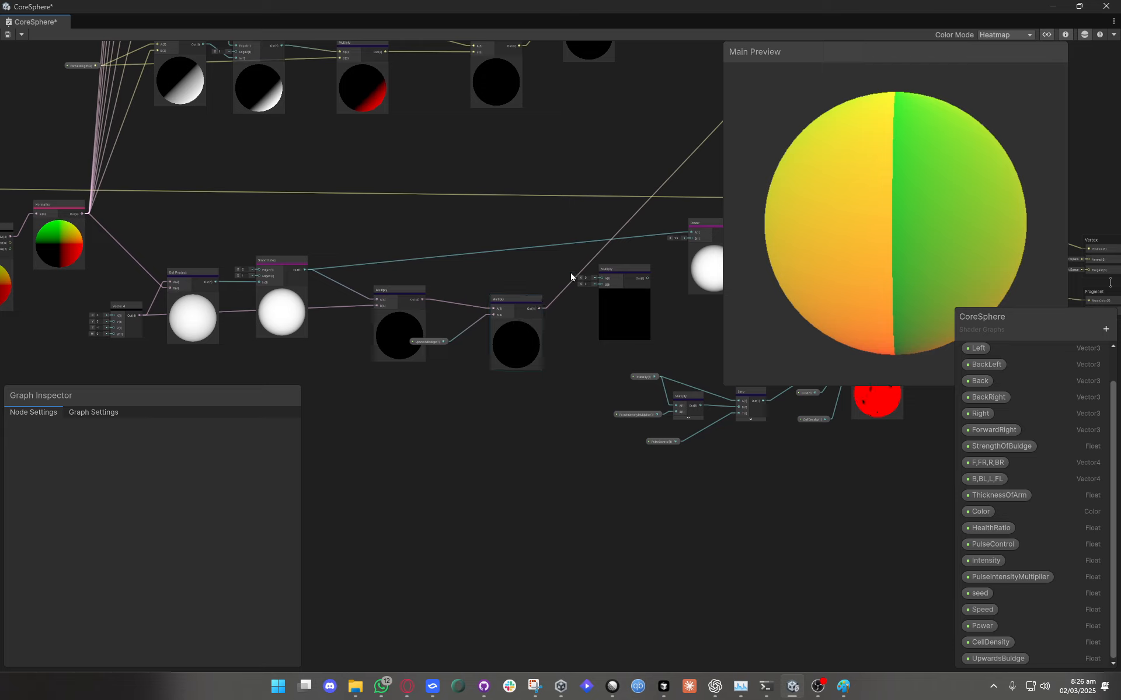
pyautogui.moveTo(616, 215); pyautogui.dragTo(241, 316, button='middle')
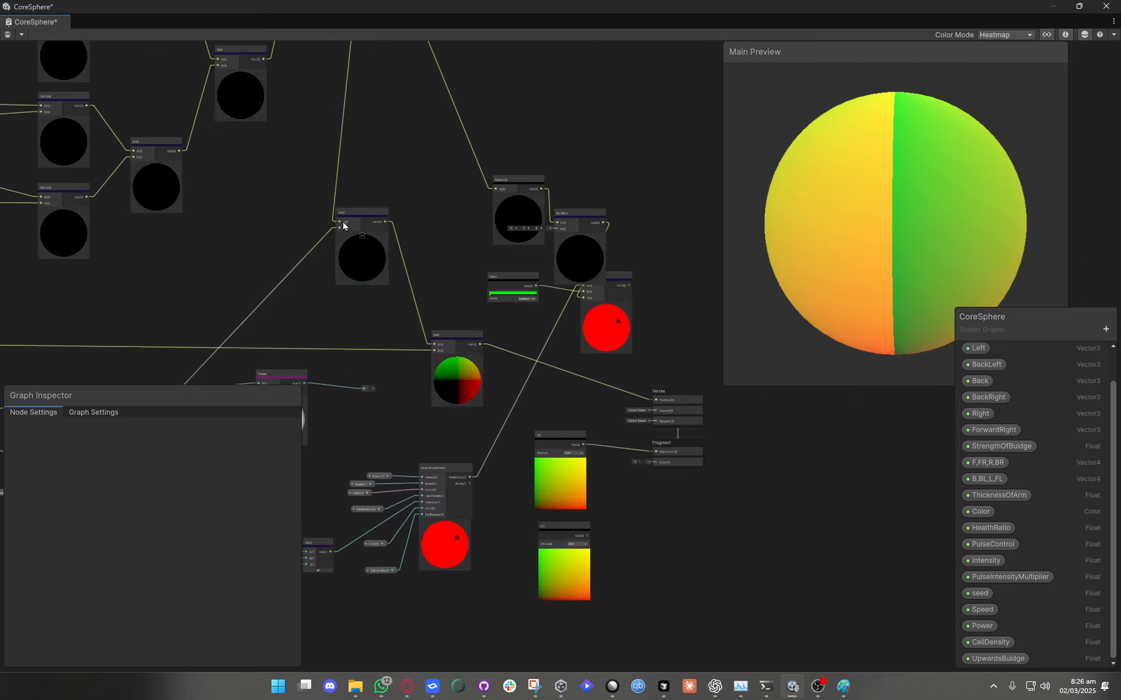
pyautogui.moveTo(322, 261); pyautogui.dragTo(701, 159, button='middle')
pyautogui.moveTo(151, 301); pyautogui.dragTo(505, 283, button='middle')
pyautogui.scroll(7, 355, 265)
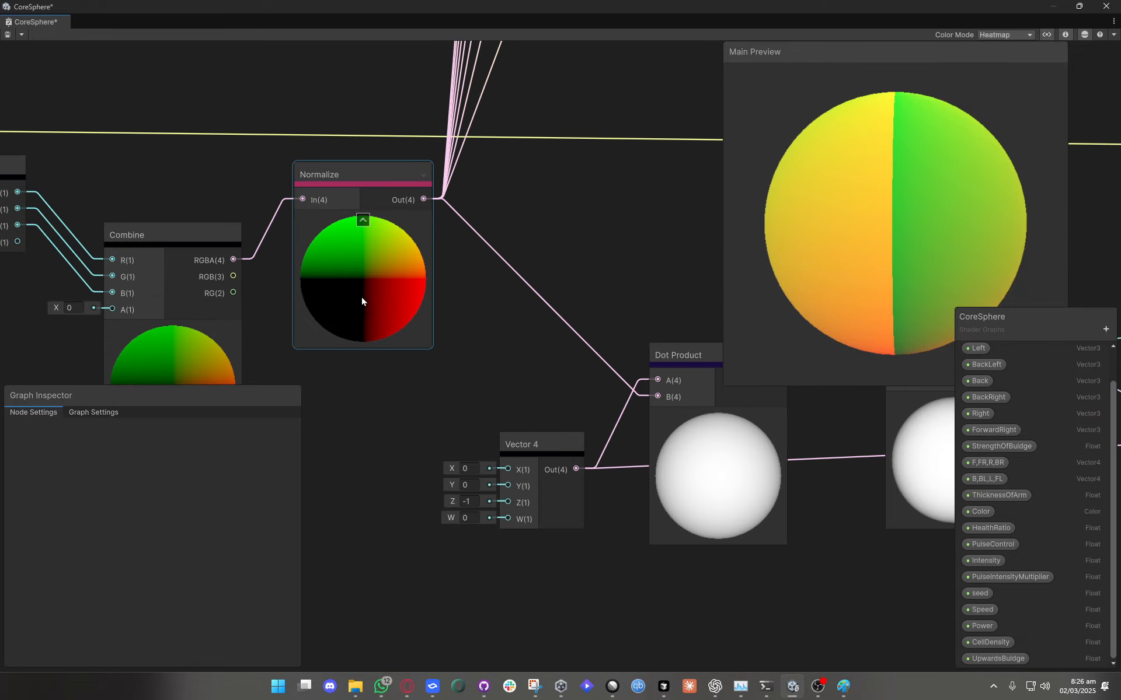
pyautogui.click(362, 294)
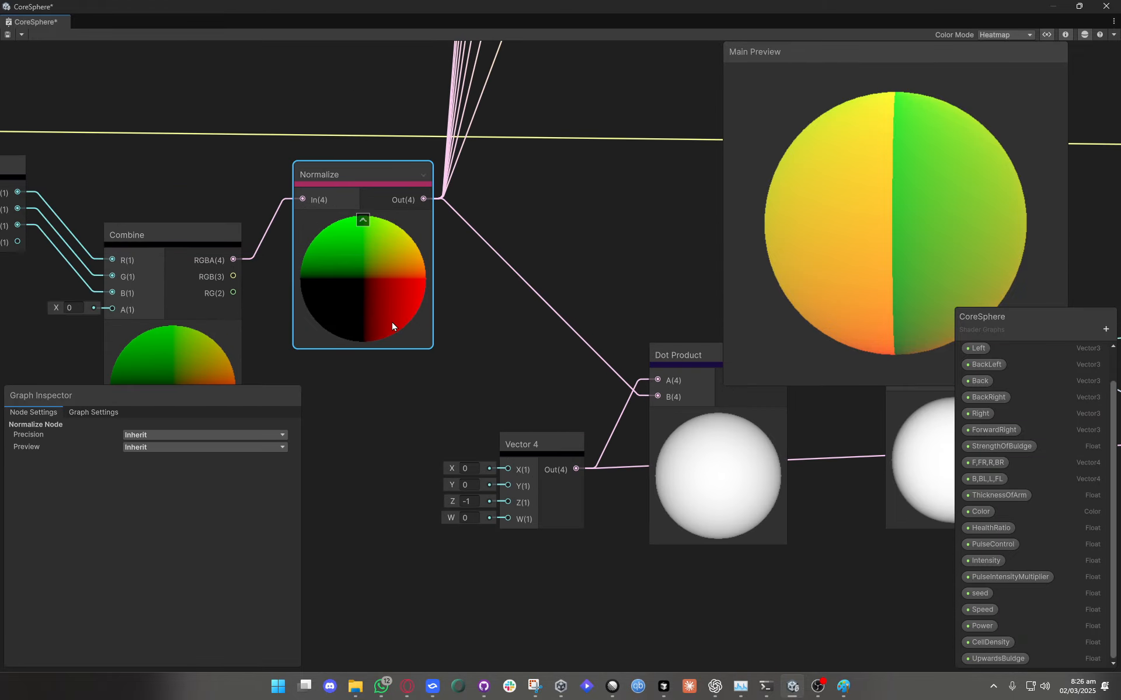
# Trace the combined direction and UpwardsBuldge offset into the final Add node with the object position, and back to the Position node.
pyautogui.scroll(-5, 393, 323)
pyautogui.moveTo(551, 274); pyautogui.dragTo(84, 279, button='middle')
pyautogui.moveTo(671, 213); pyautogui.dragTo(111, 267, button='middle')
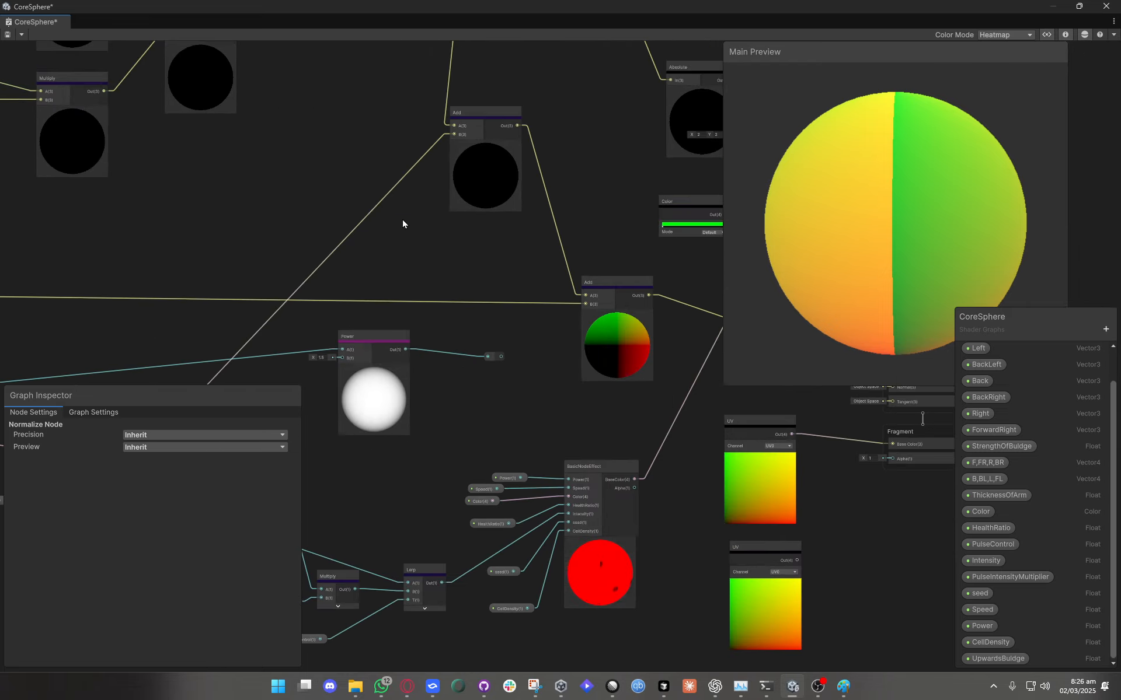
pyautogui.moveTo(470, 170); pyautogui.dragTo(427, 198, button='middle')
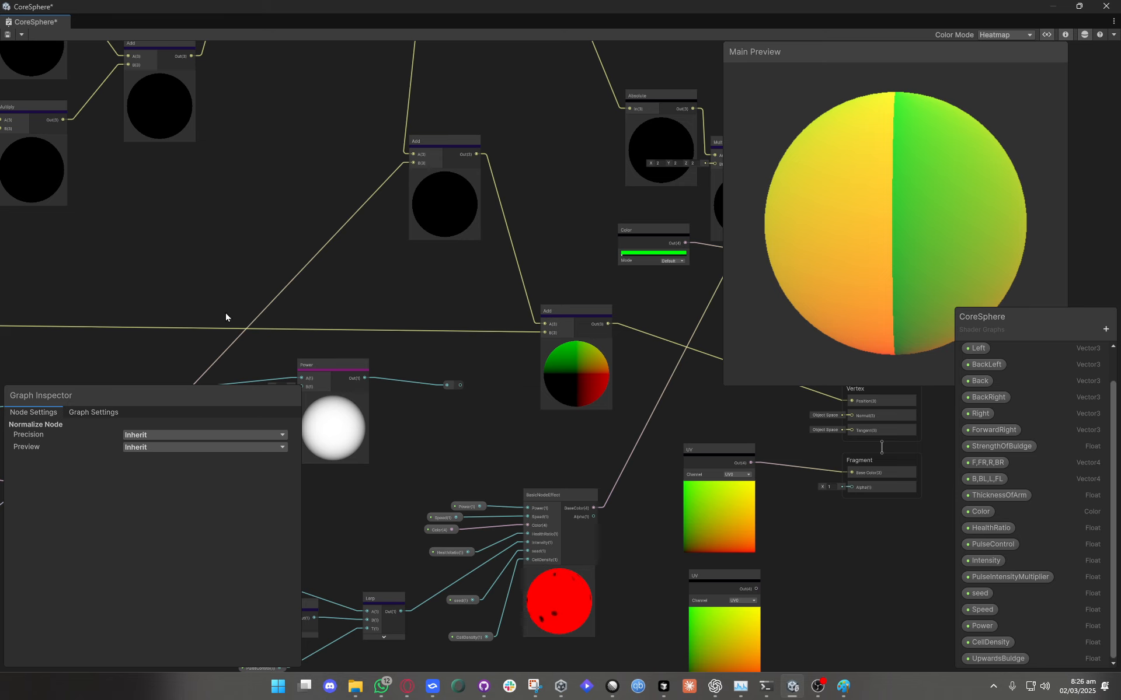
pyautogui.moveTo(225, 313); pyautogui.dragTo(463, 270, button='middle')
pyautogui.scroll(-3, 463, 271)
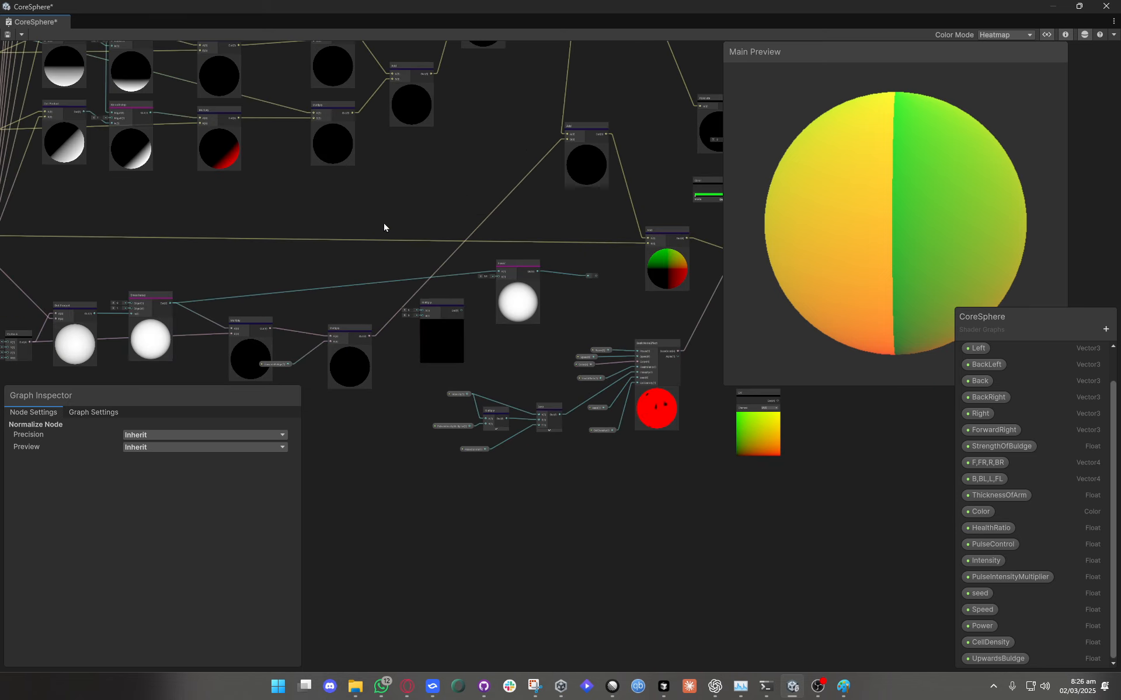
pyautogui.moveTo(572, 233); pyautogui.dragTo(285, 260, button='middle')
pyautogui.scroll(6, 286, 260)
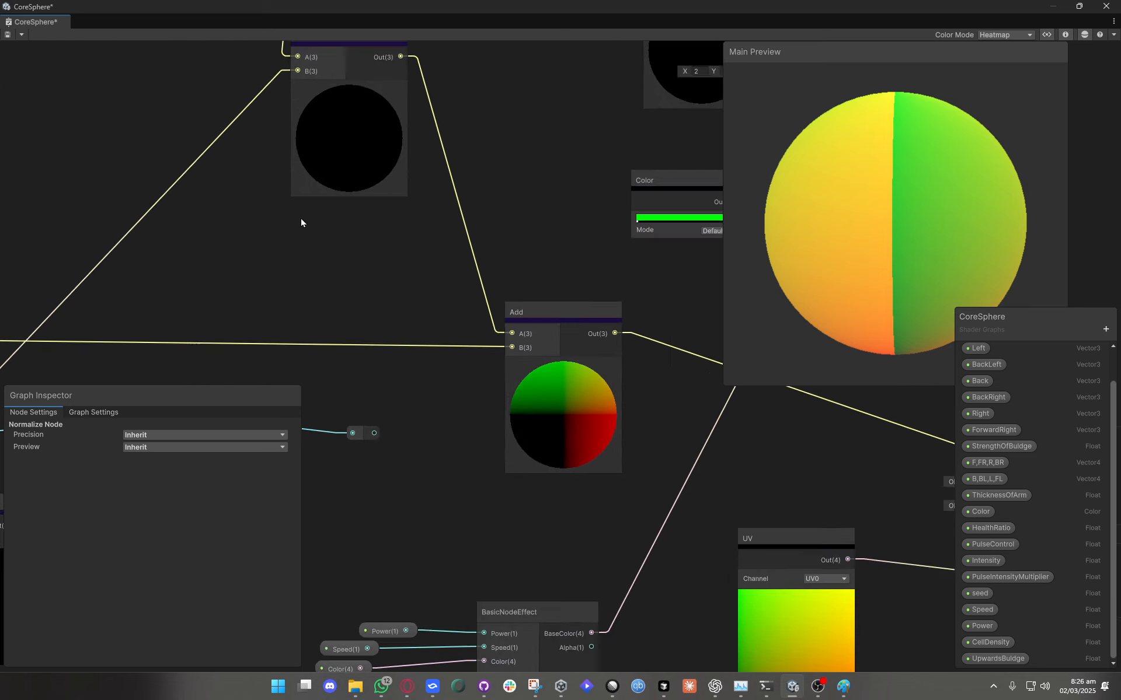
pyautogui.scroll(-6, 365, 304)
pyautogui.moveTo(205, 348); pyautogui.dragTo(500, 310, button='middle')
pyautogui.scroll(3, 149, 303)
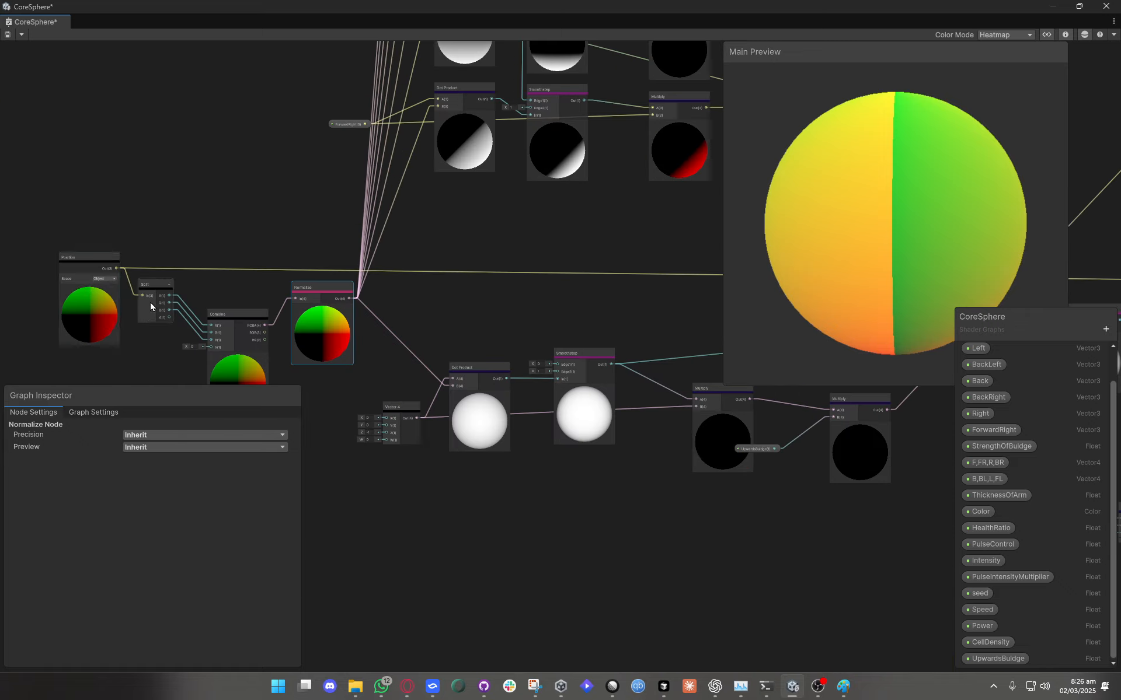
# Examine the UpwardsBuldge branch from the Normalize node through Dot Product and Smoothstep to its last Multiply node.
pyautogui.scroll(3, 108, 281)
pyautogui.scroll(1, 108, 282)
pyautogui.scroll(-8, 183, 287)
pyautogui.moveTo(596, 326); pyautogui.dragTo(163, 320, button='middle')
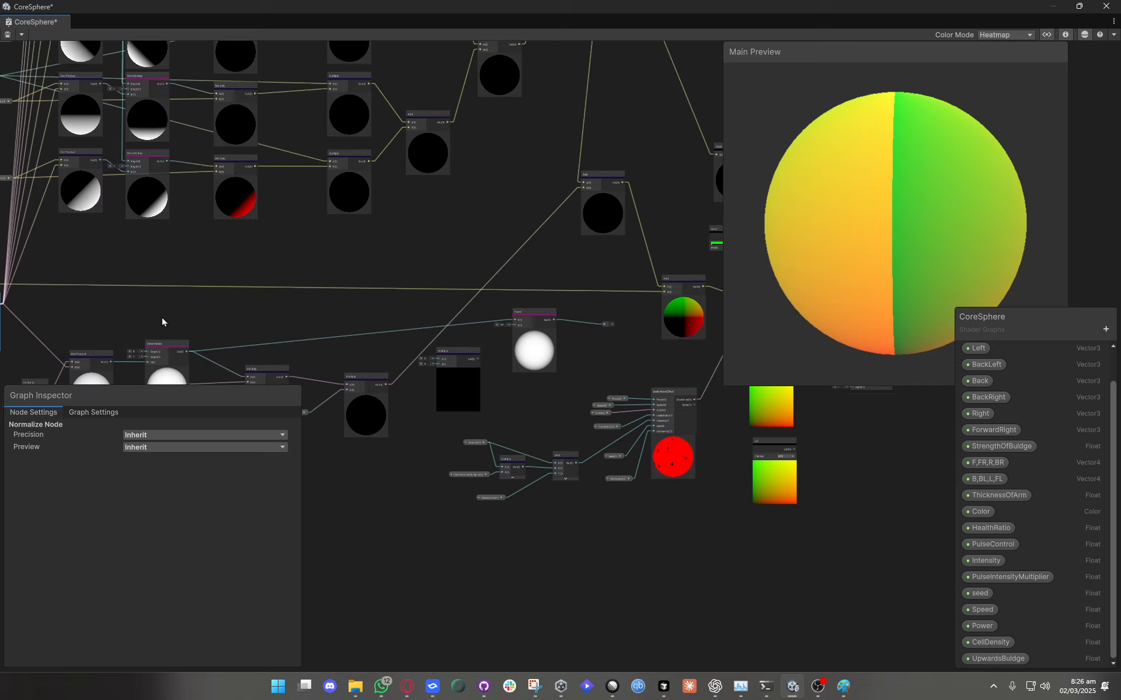
pyautogui.scroll(3, 352, 429)
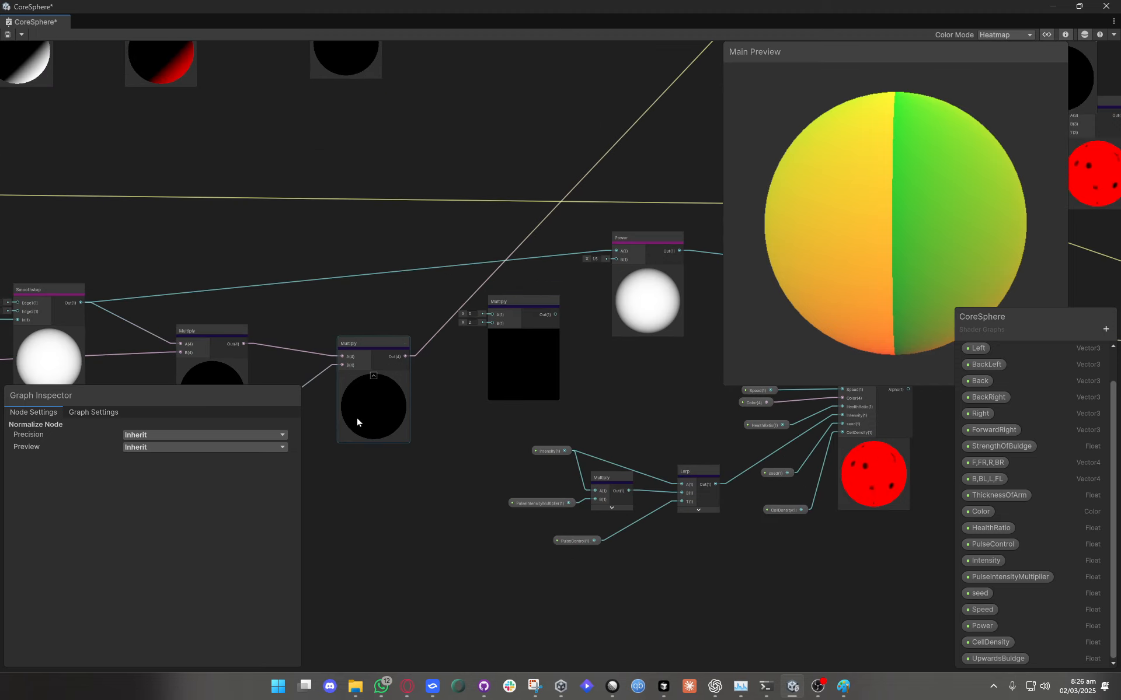
pyautogui.scroll(-3, 321, 366)
pyautogui.moveTo(343, 302); pyautogui.dragTo(380, 314, button='middle')
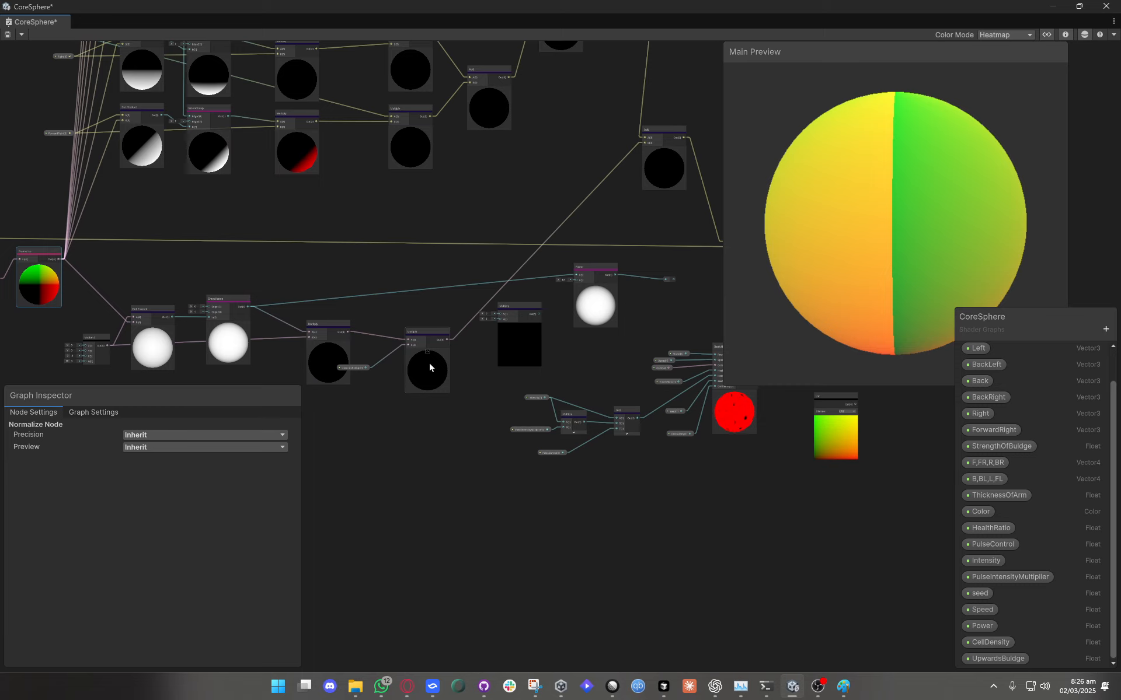
pyautogui.scroll(3, 432, 371)
pyautogui.scroll(-2, 435, 373)
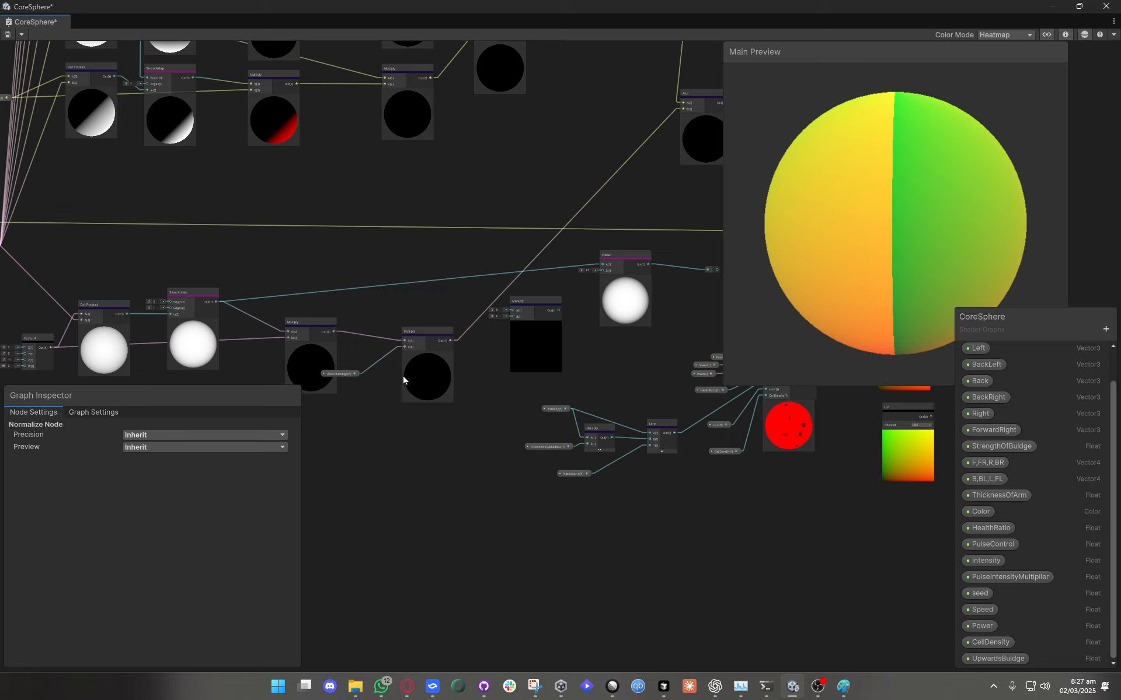
# Follow the object position from the Position node to the final Add node, and compare it with the UpwardsBuldge branch output.
pyautogui.moveTo(228, 270); pyautogui.dragTo(552, 246, button='middle')
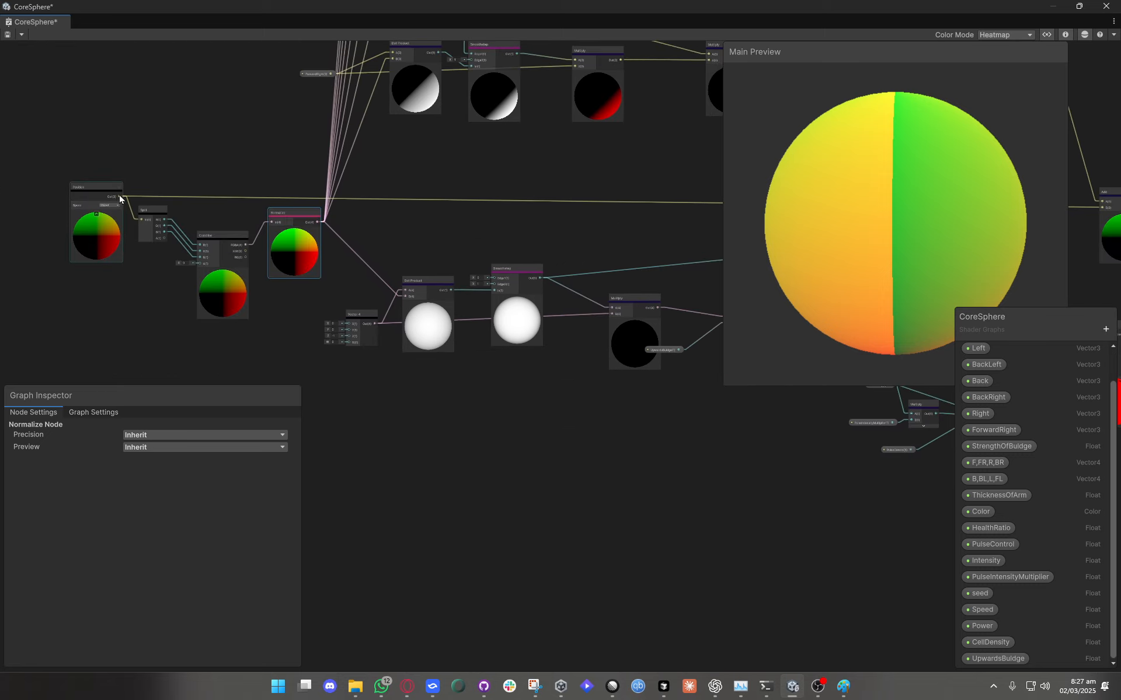
pyautogui.moveTo(563, 238); pyautogui.dragTo(201, 252, button='middle')
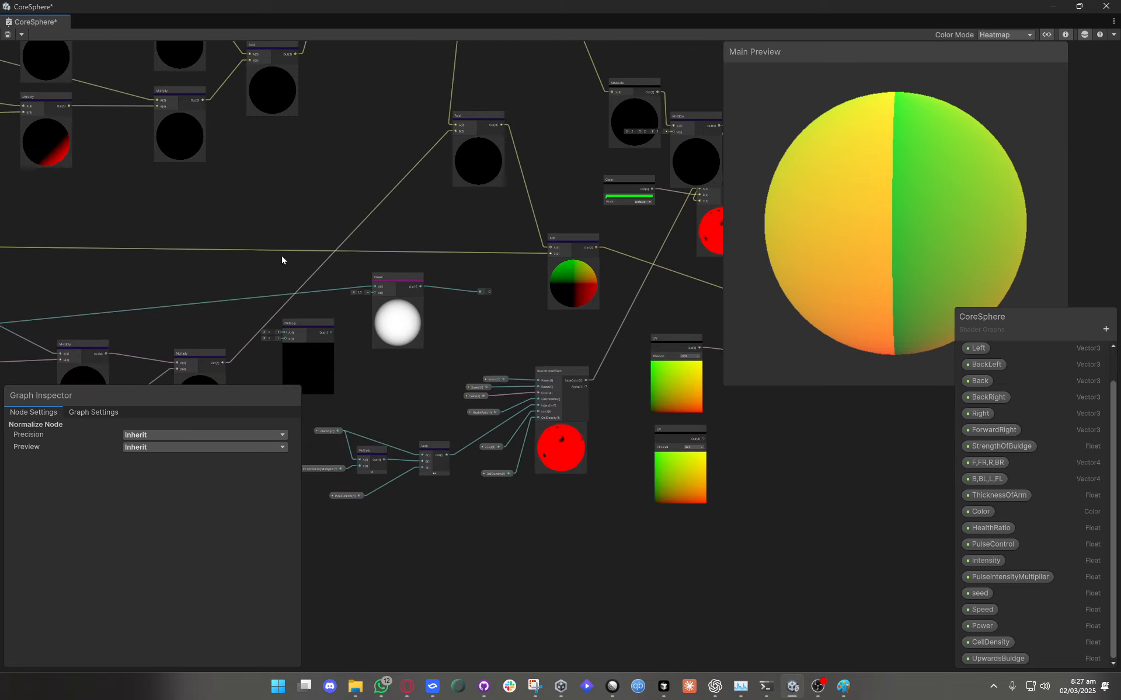
pyautogui.moveTo(140, 331); pyautogui.dragTo(450, 292, button='middle')
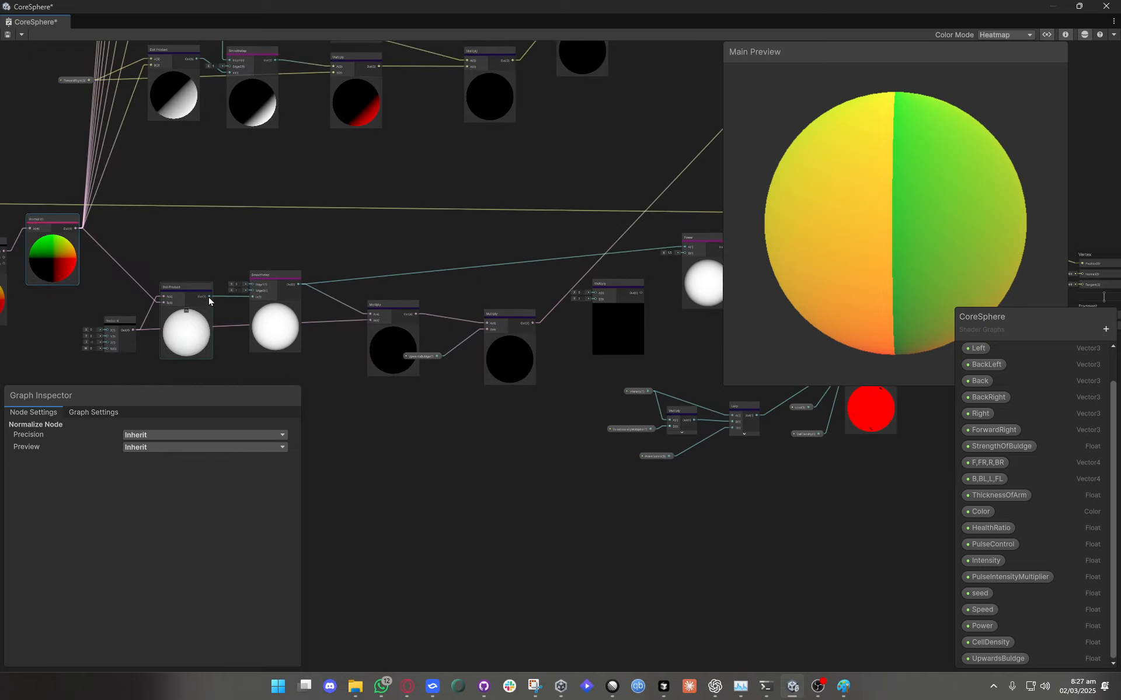
pyautogui.moveTo(206, 298); pyautogui.dragTo(1, 314, button='middle')
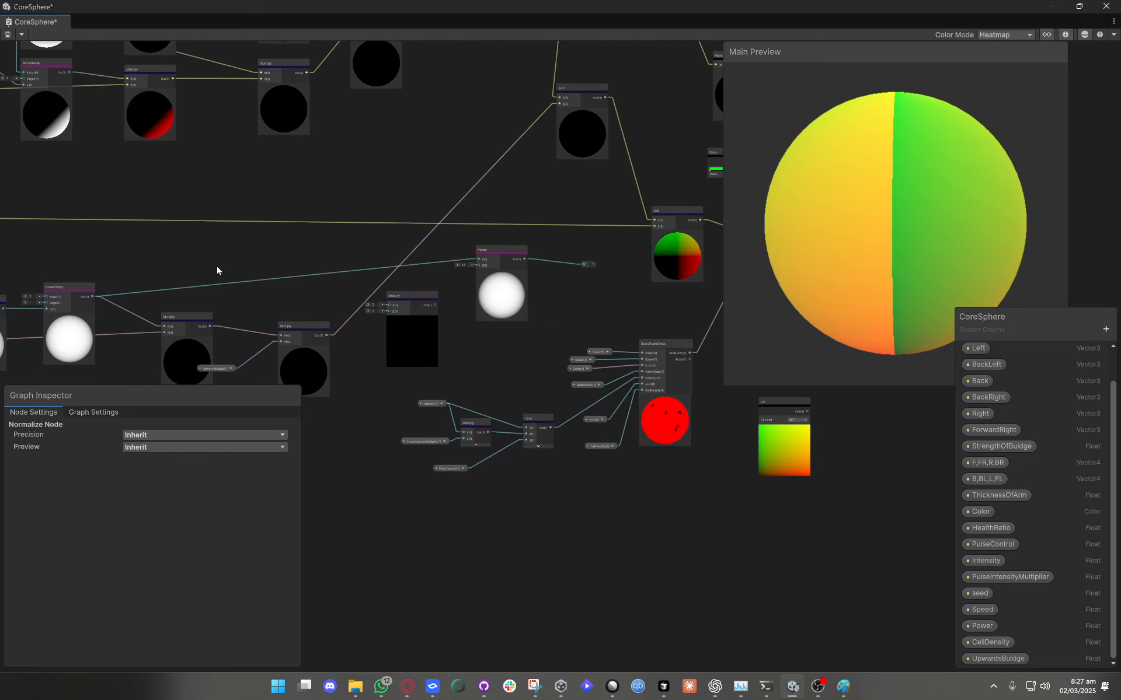
# Insert a redirect point on the wire running from the Position node to the final Add node.
pyautogui.moveTo(100, 272); pyautogui.dragTo(101, 315, button='middle')
pyautogui.click(338, 265)
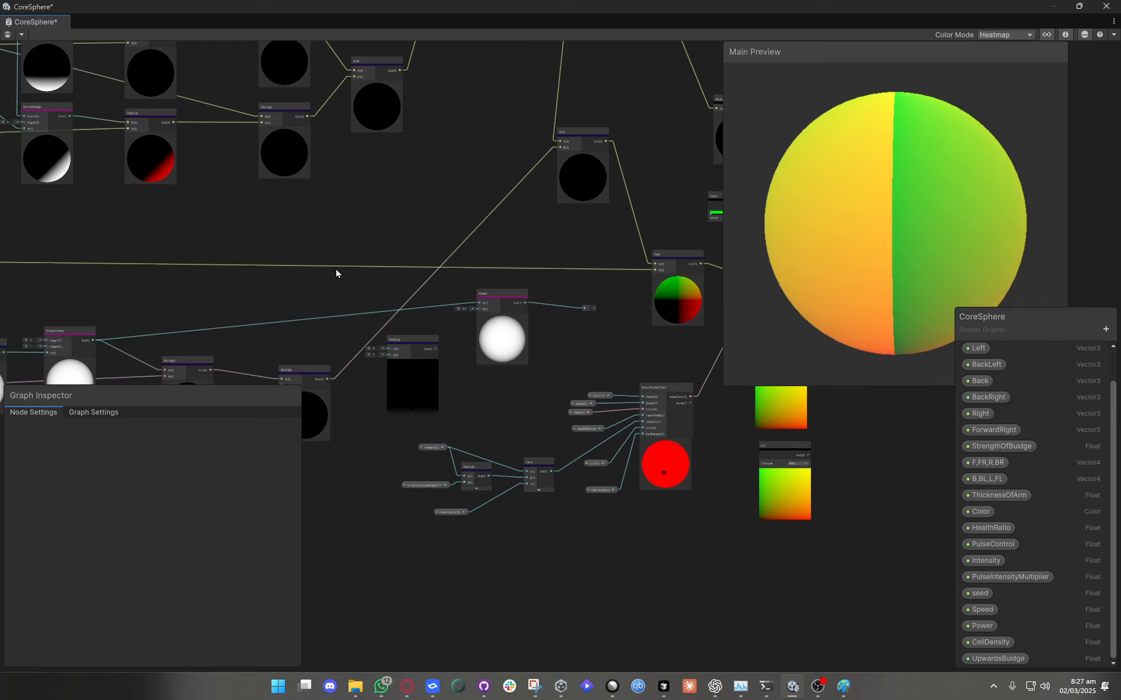
pyautogui.doubleClick(342, 268)
# Connect the Position redirect to input B of the first Add node, replacing the UpwardsBuldge output, and trace the connection into that Add.
pyautogui.moveTo(347, 267); pyautogui.dragTo(558, 146)
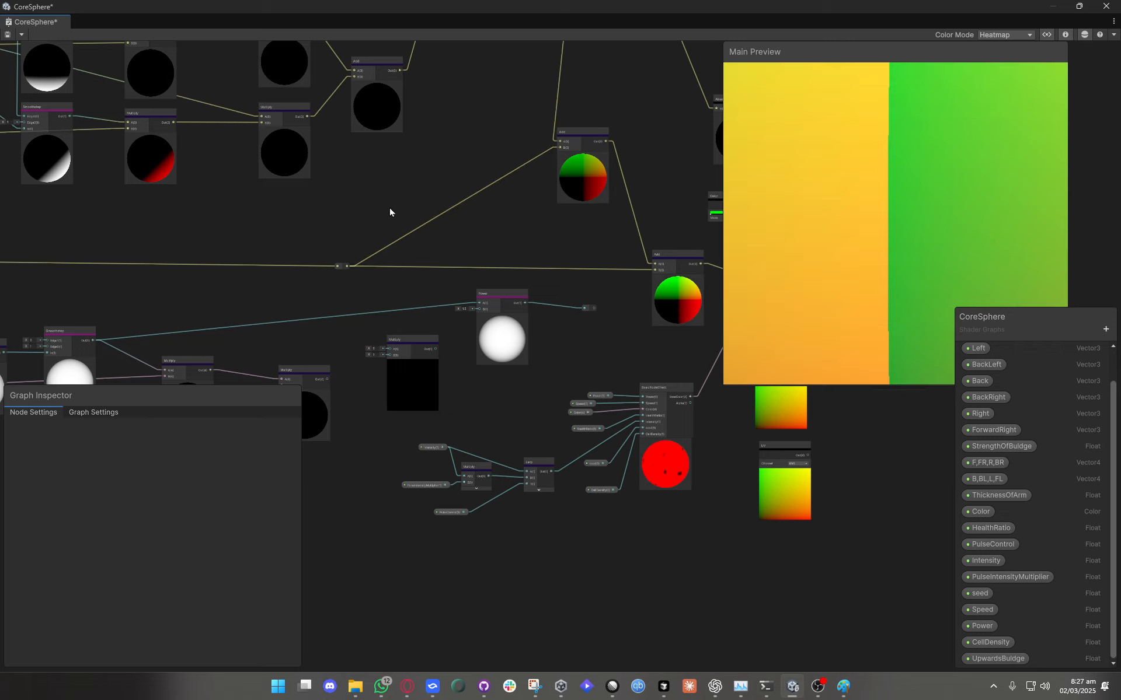
pyautogui.moveTo(256, 354); pyautogui.dragTo(559, 227, button='middle')
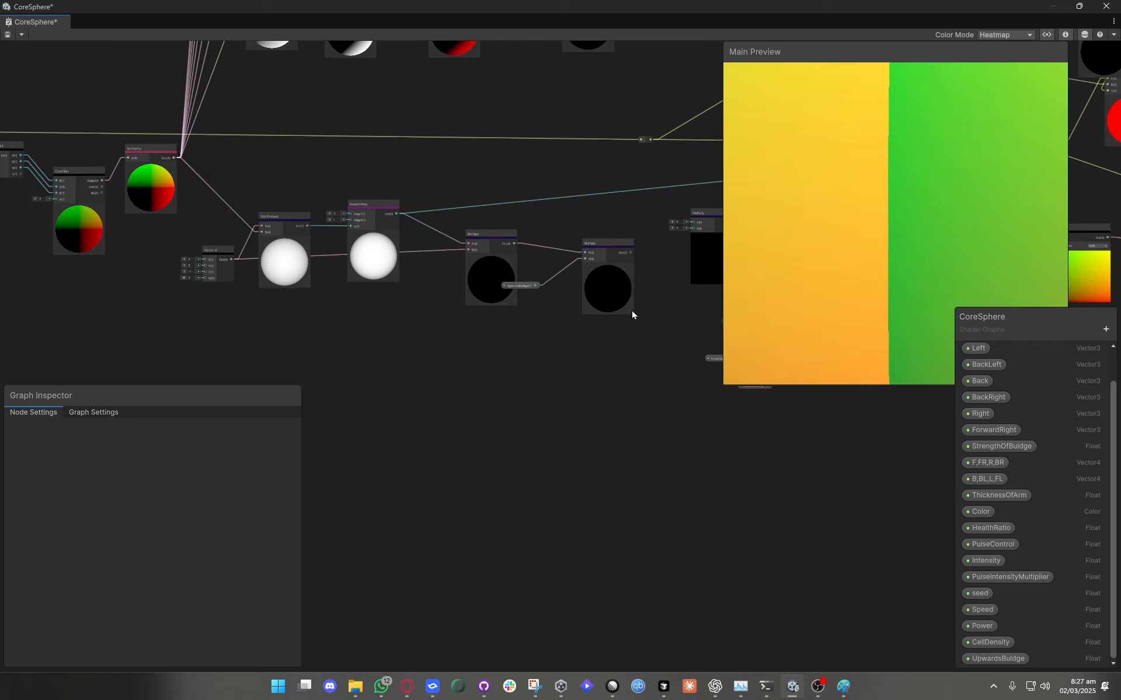
pyautogui.moveTo(147, 317); pyautogui.dragTo(149, 318)
pyautogui.click(461, 372)
pyautogui.moveTo(496, 205); pyautogui.dragTo(709, 300, button='middle')
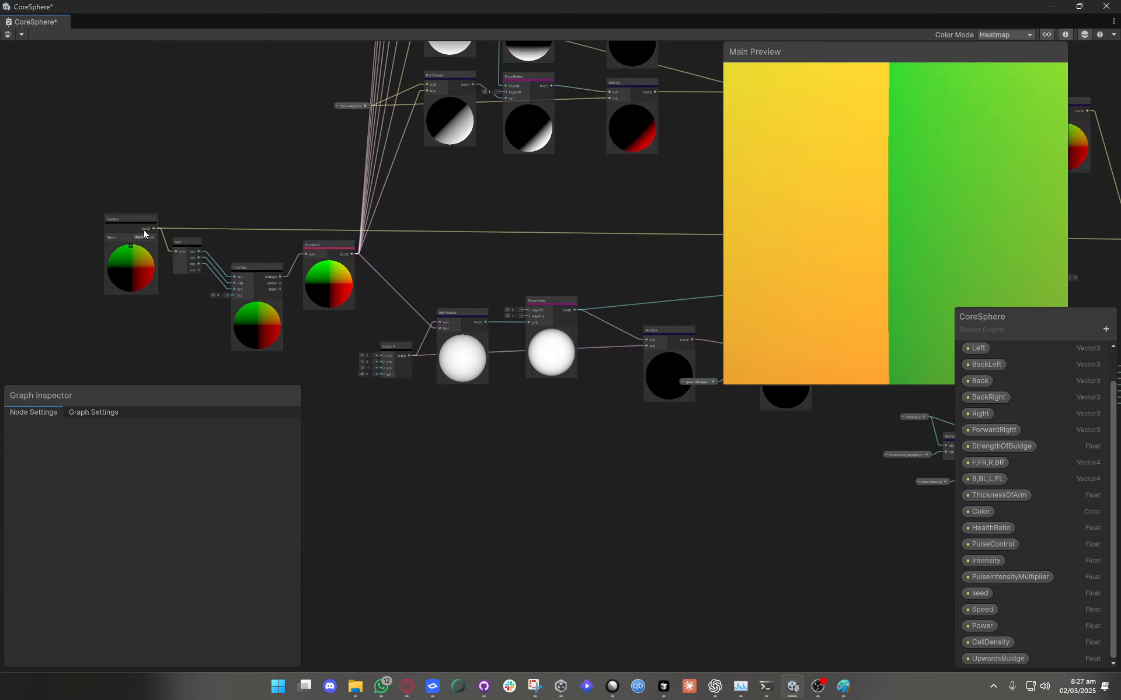
pyautogui.moveTo(150, 234); pyautogui.dragTo(457, 208, button='middle')
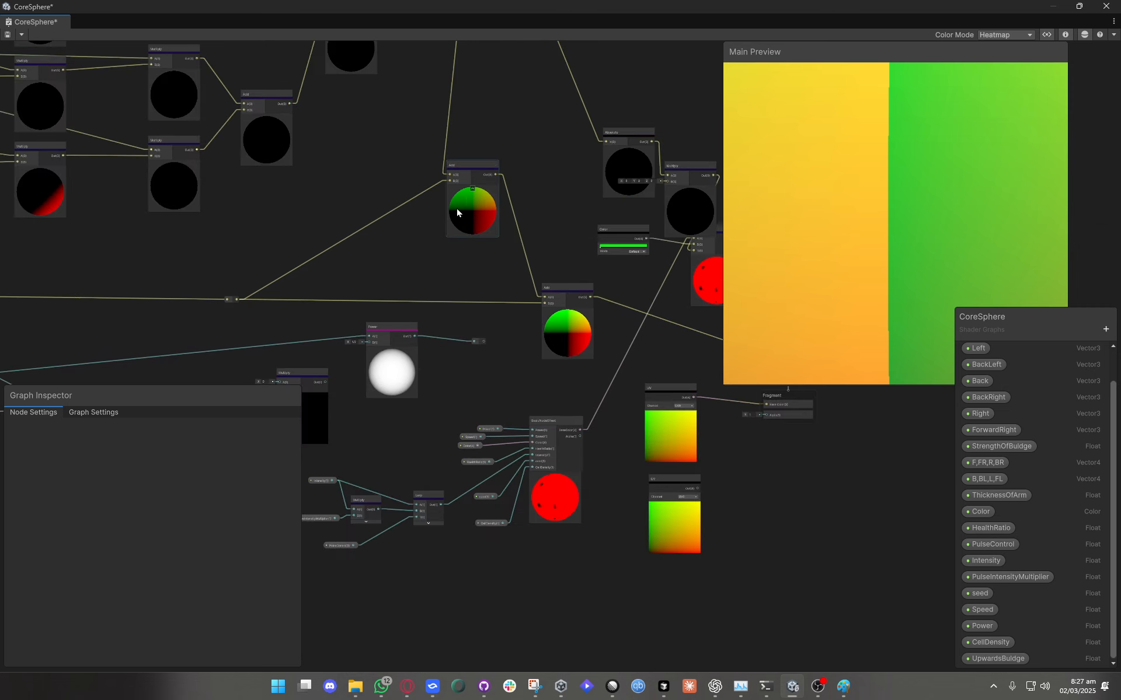
pyautogui.click(457, 208)
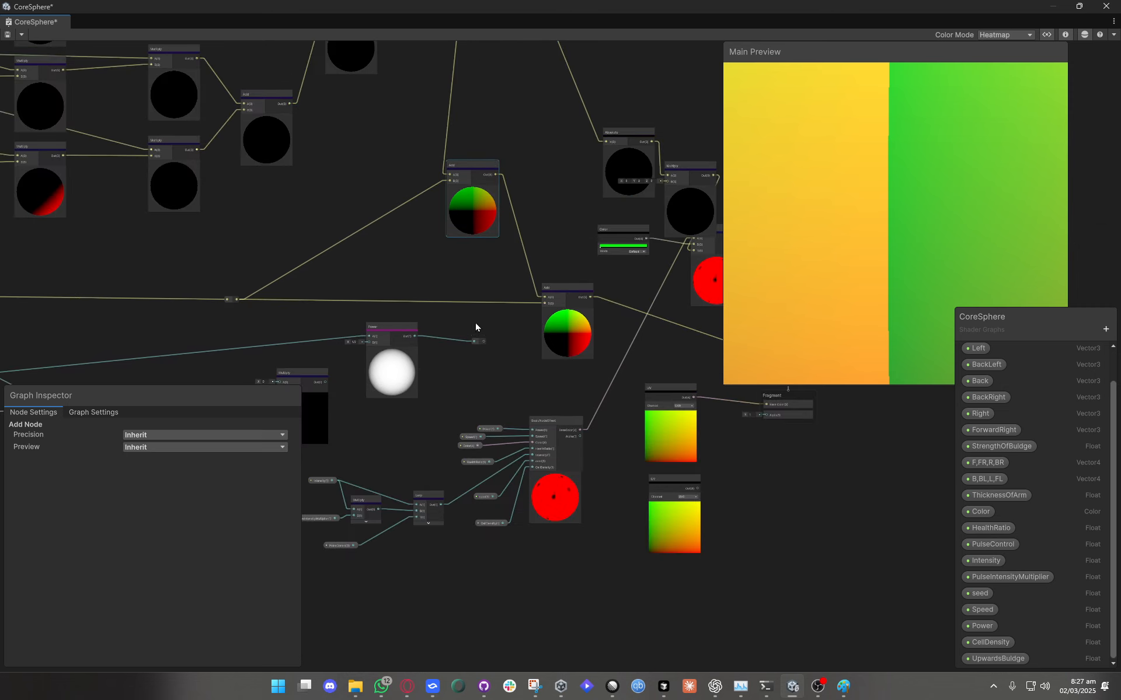
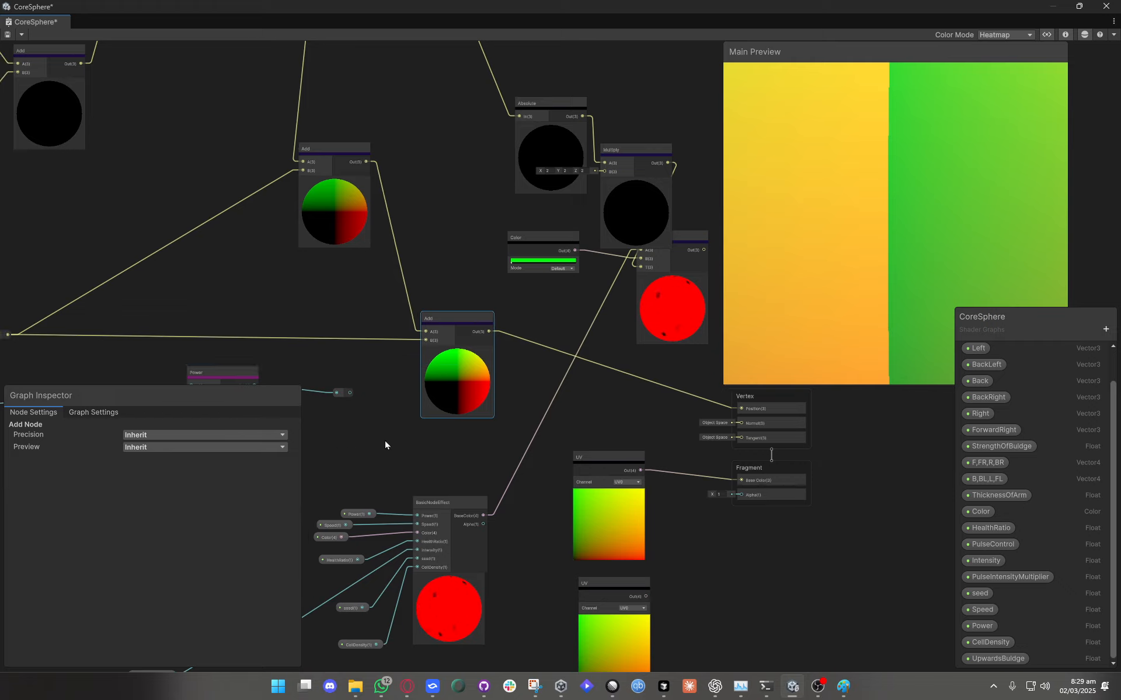
# Trace the rewired first Add node and the Position redirect into the final Add node, and select that final Add.
pyautogui.scroll(-1, 423, 419)
pyautogui.moveTo(426, 445); pyautogui.dragTo(478, 439, button='middle')
pyautogui.click(536, 442)
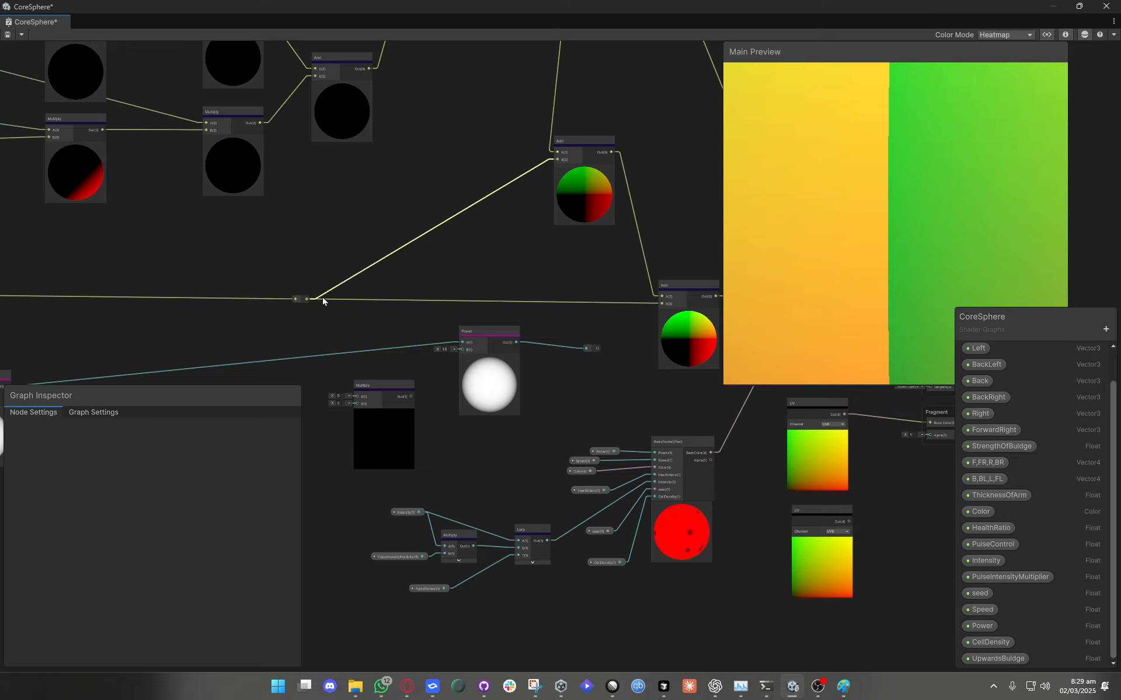
pyautogui.moveTo(533, 275); pyautogui.dragTo(304, 297, button='middle')
pyautogui.click(459, 344)
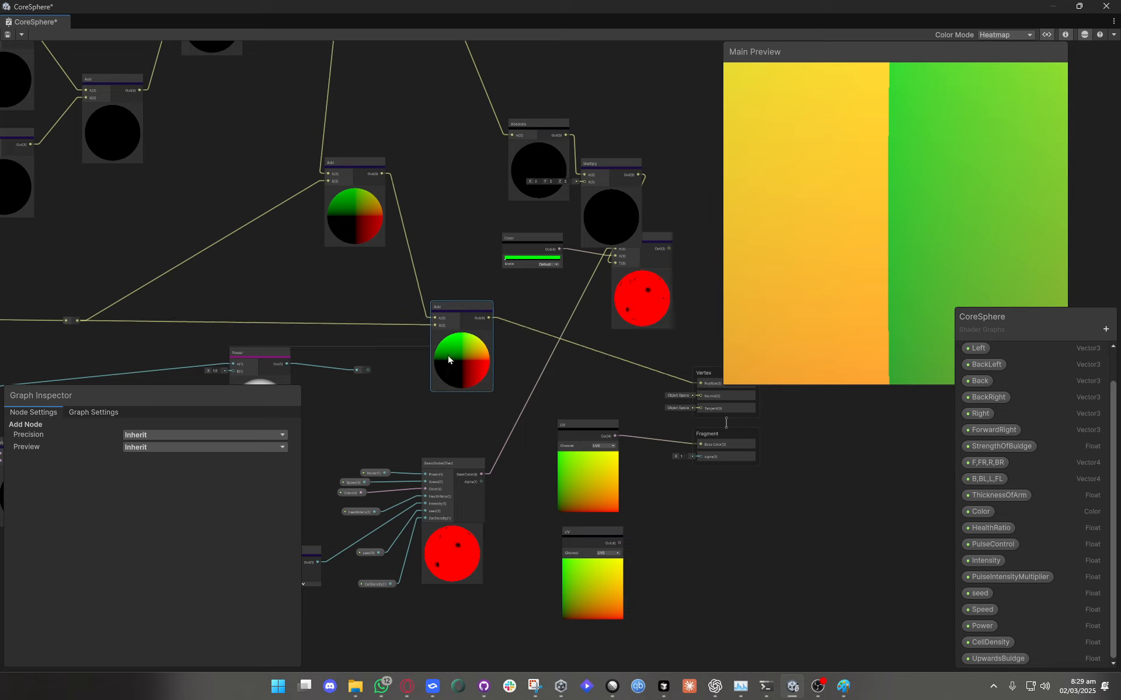
pyautogui.moveTo(337, 384); pyautogui.dragTo(667, 306, button='middle')
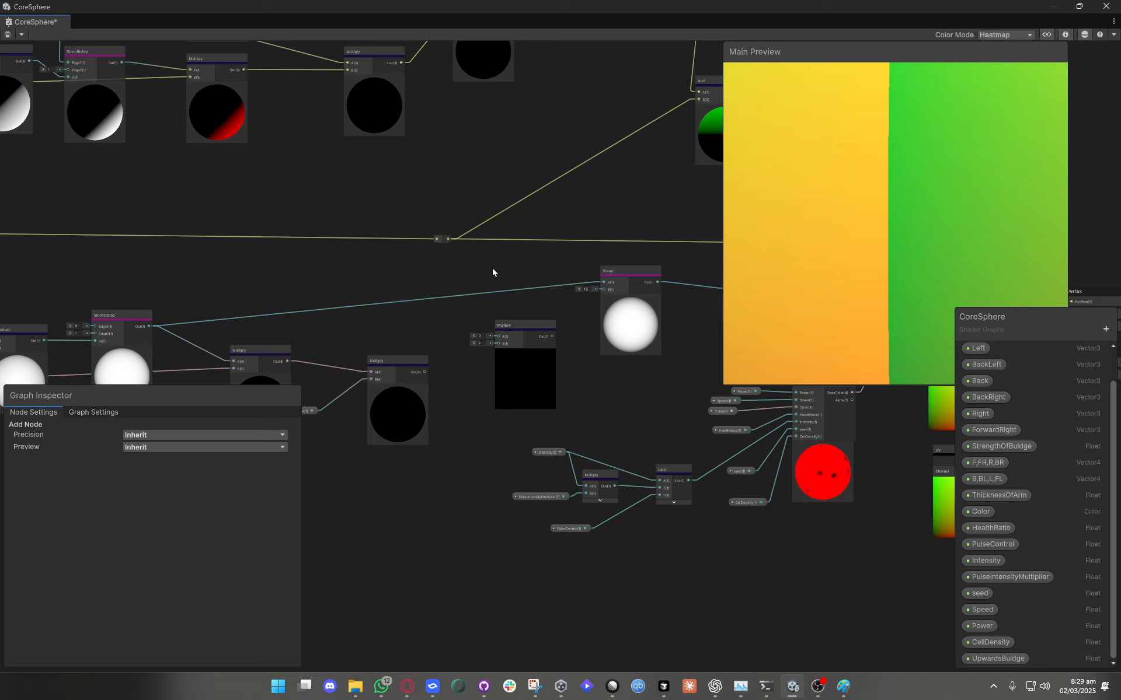
# Undo the Position redirect's connection to the first Add node, restoring the UpwardsBuldge output as its input B.
pyautogui.hotkey('ctrl', 'z')
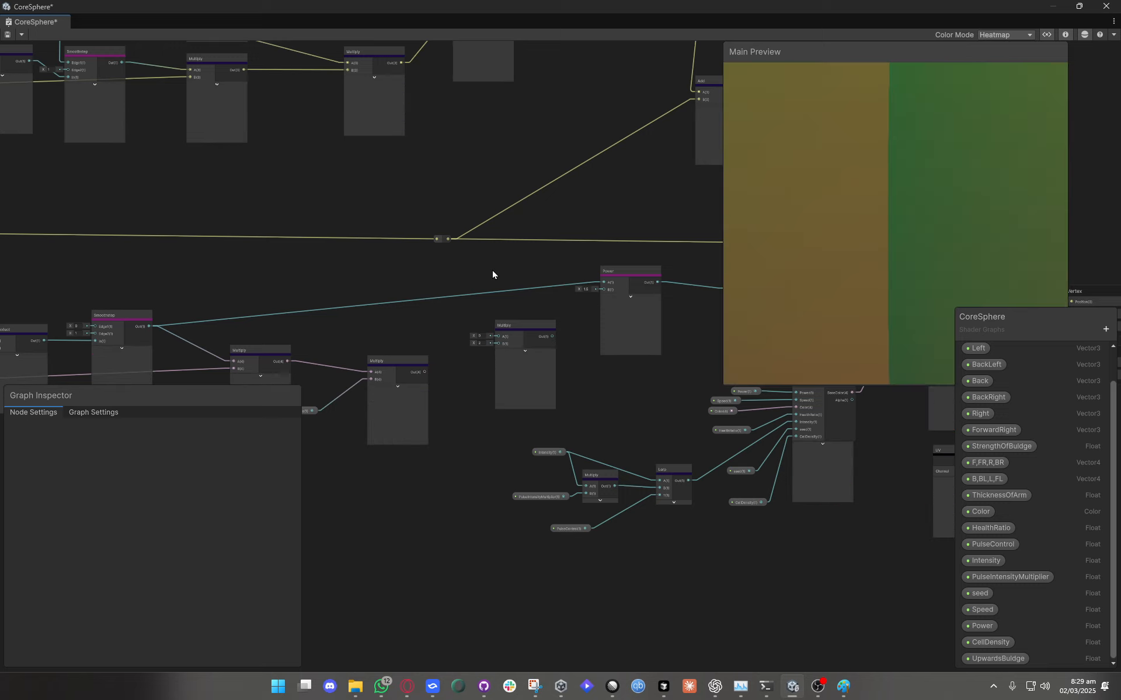
pyautogui.scroll(-2, 558, 385)
pyautogui.moveTo(578, 390); pyautogui.dragTo(479, 398, button='middle')
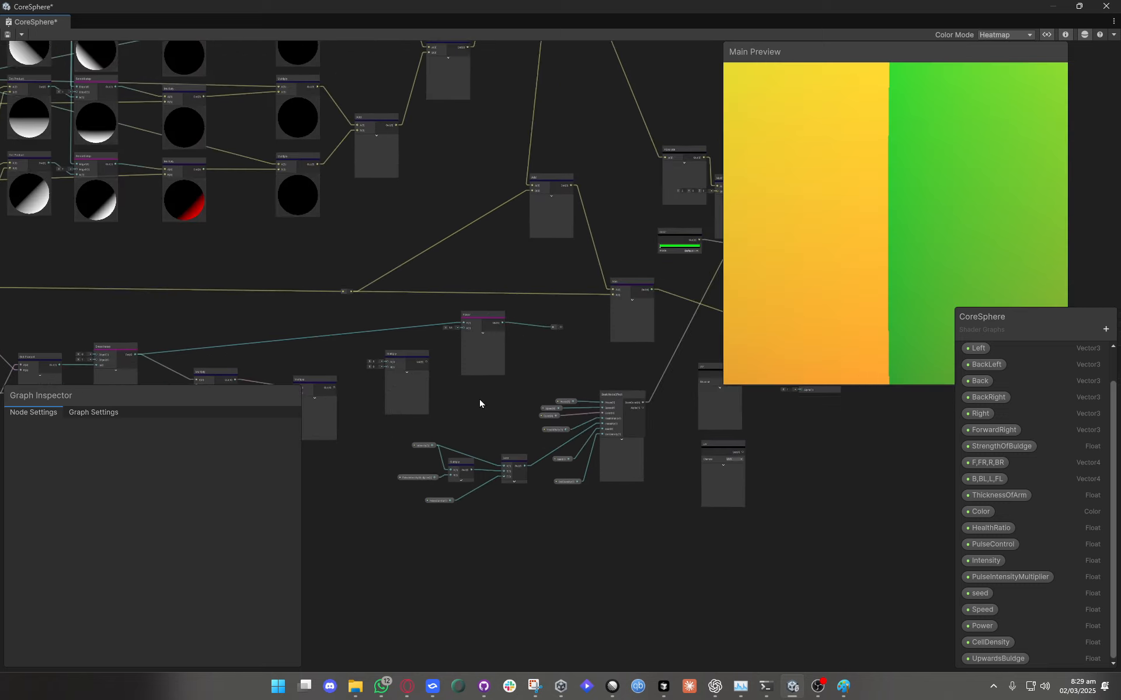
pyautogui.click(344, 306)
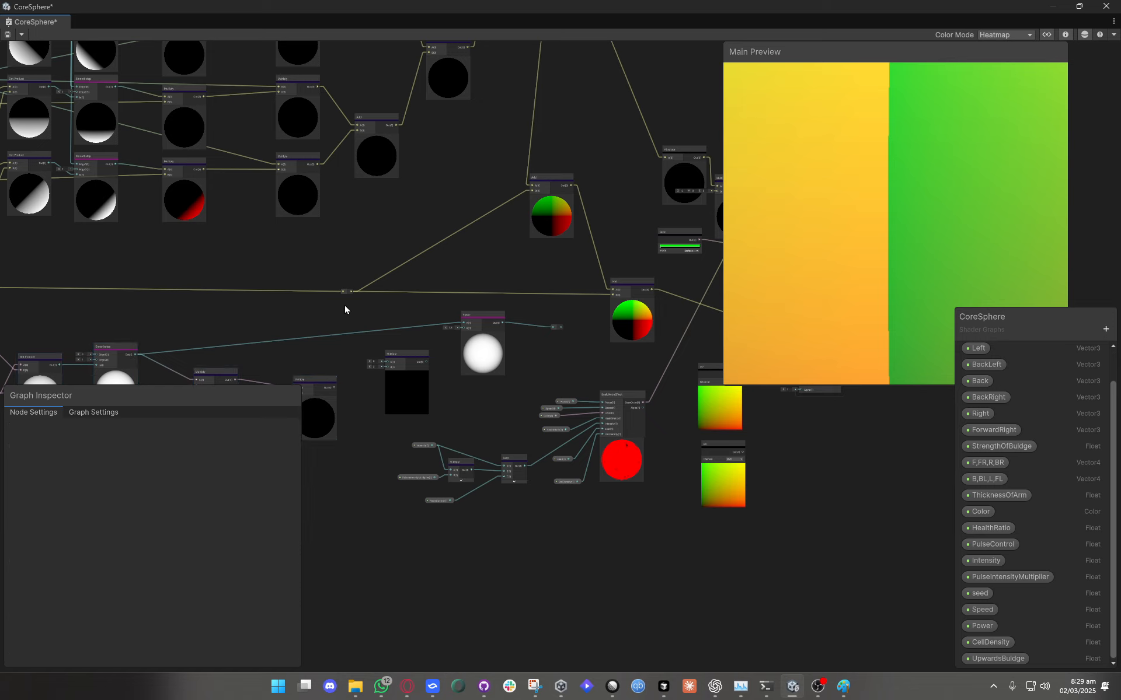
pyautogui.hotkey('ctrl', 'z')
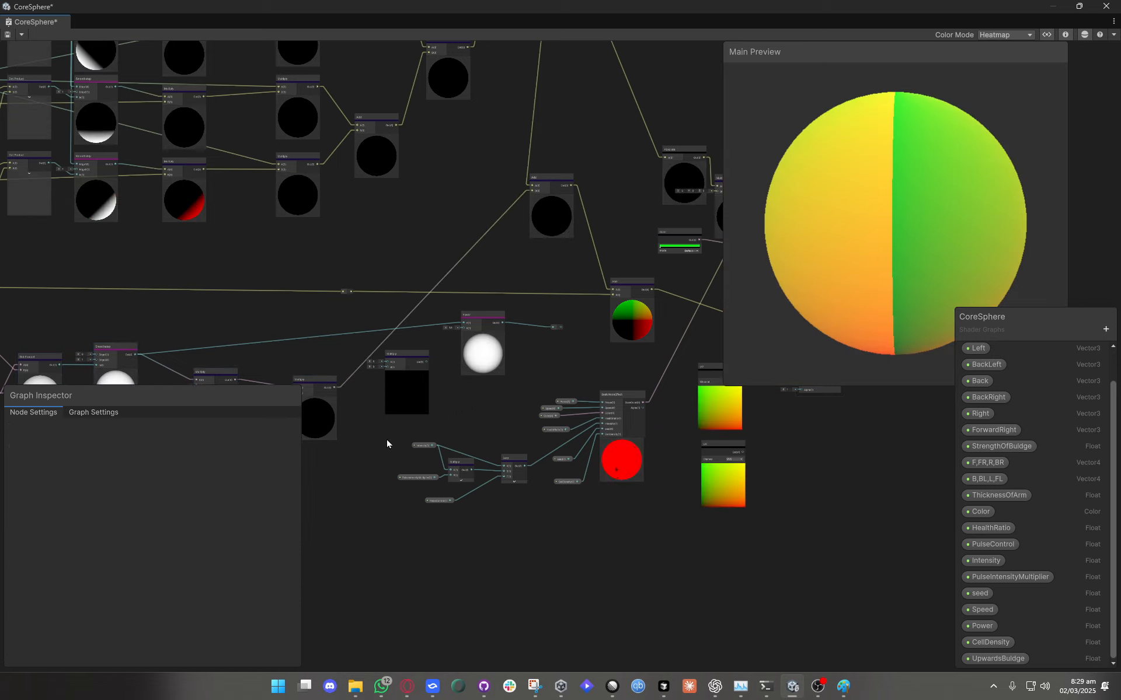
# Follow the UpwardsBuldge branch and Position wire into the two Add nodes, selecting each Add to point it out.
pyautogui.moveTo(387, 439); pyautogui.dragTo(629, 360, button='middle')
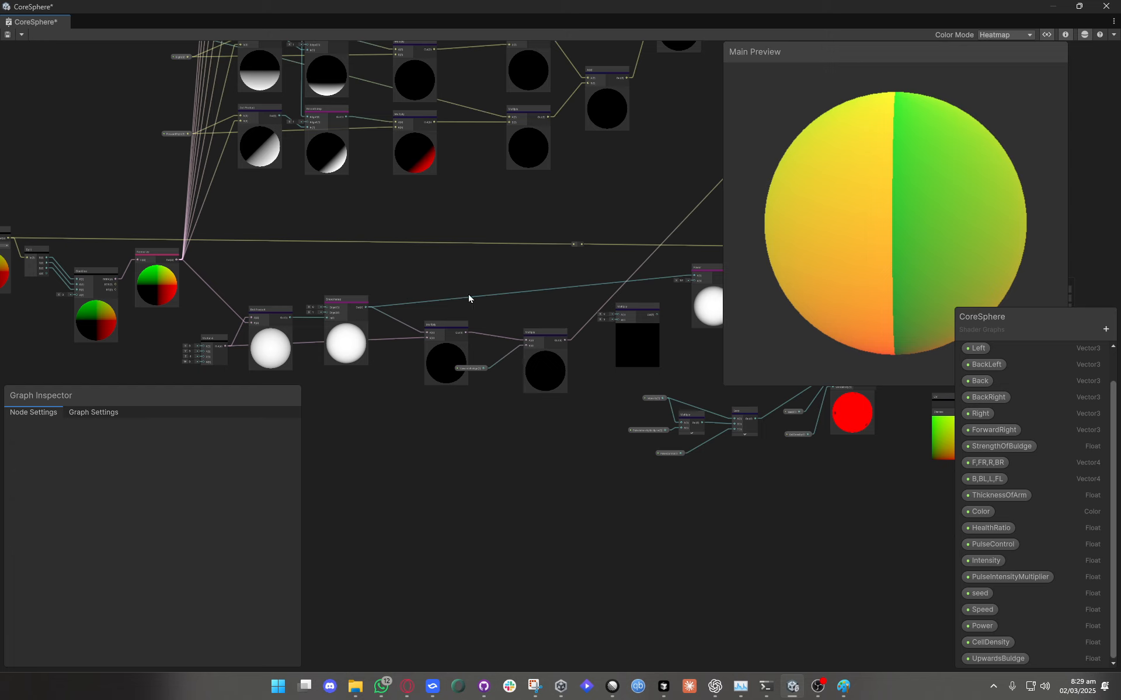
pyautogui.moveTo(469, 299); pyautogui.dragTo(214, 338, button='middle')
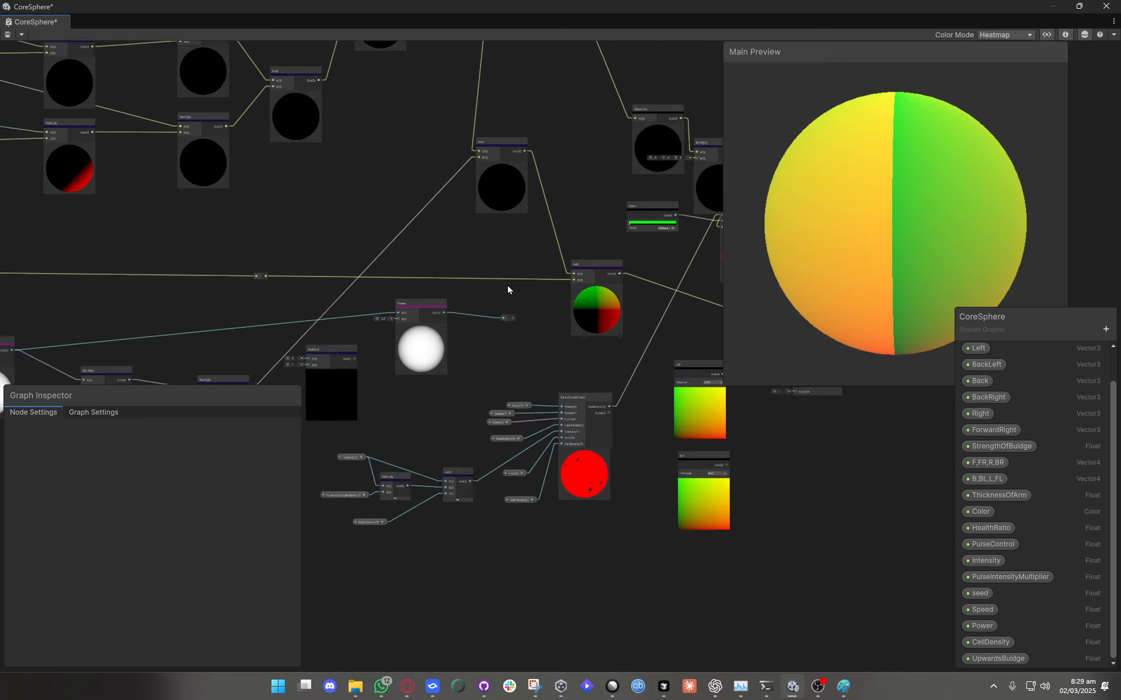
pyautogui.scroll(2, 508, 288)
pyautogui.click(612, 324)
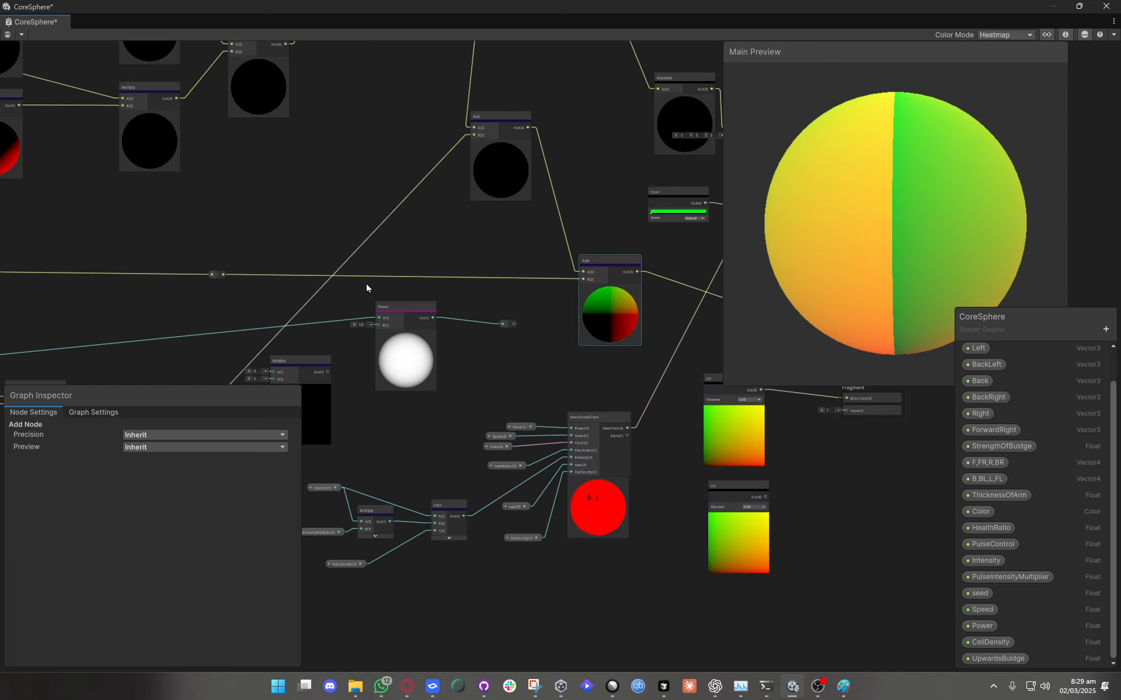
pyautogui.moveTo(488, 159); pyautogui.dragTo(489, 159)
pyautogui.moveTo(601, 322)
pyautogui.mouseDown()
pyautogui.moveTo(606, 330)
pyautogui.moveTo(599, 322)
pyautogui.mouseUp()
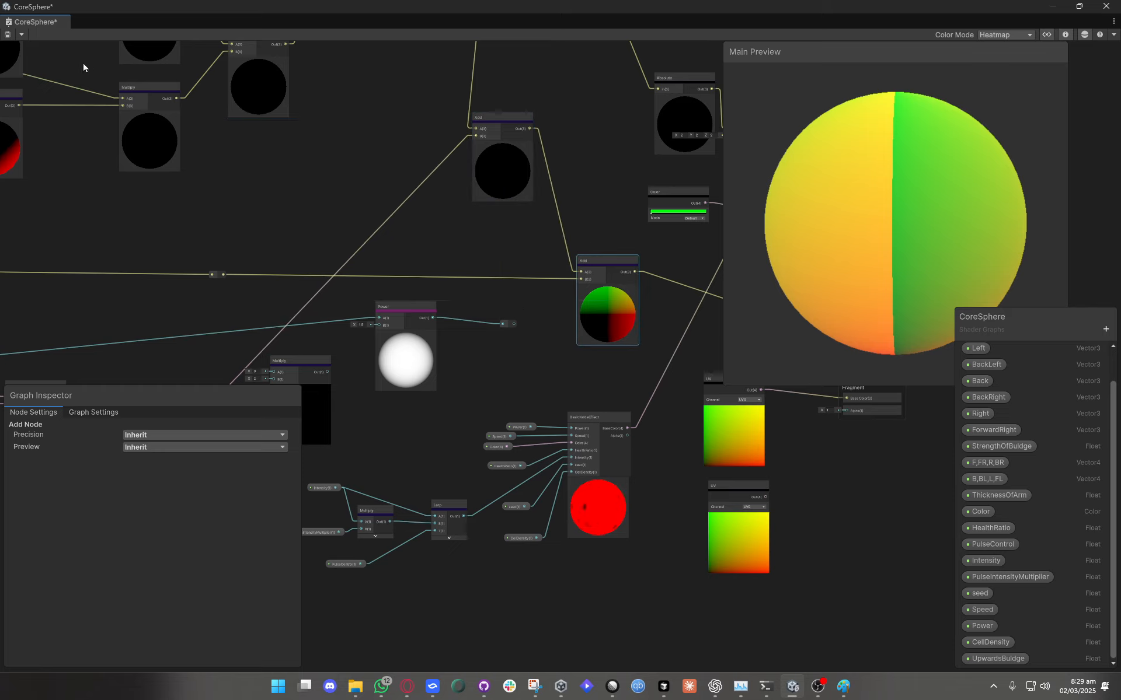
# Save the CoreSphere graph, and check the scene behind the graph window before maximizing the graph again.
pyautogui.click(8, 35)
pyautogui.moveTo(587, 366); pyautogui.dragTo(295, 360, button='middle')
pyautogui.scroll(4, 472, 330)
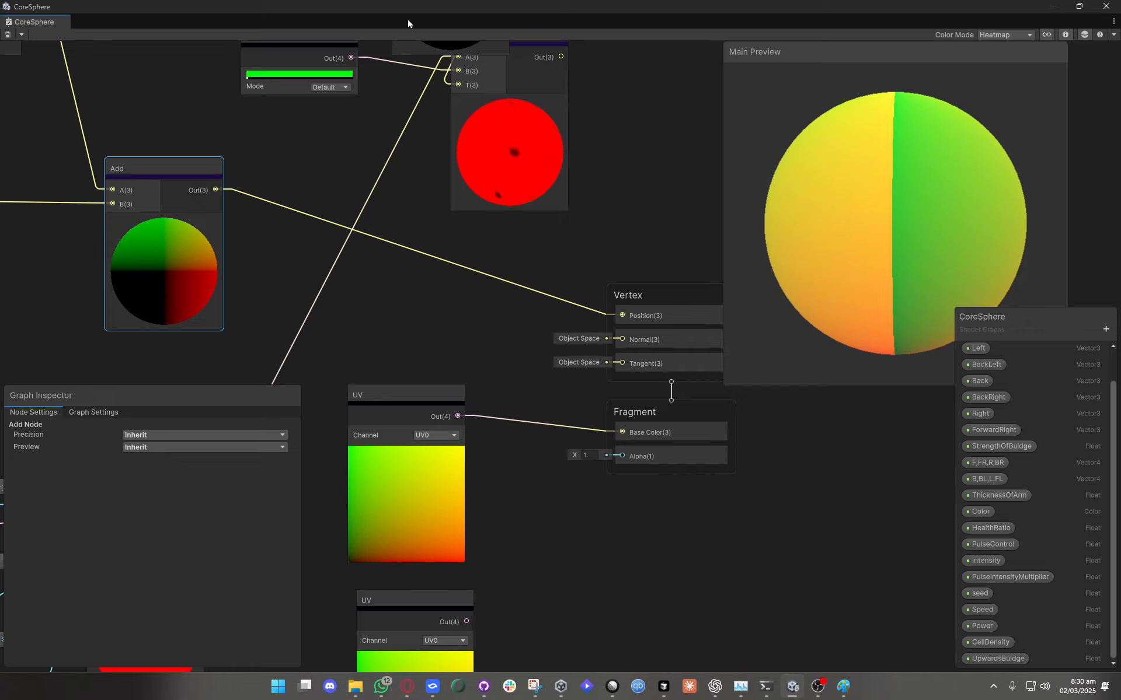
pyautogui.moveTo(412, 4); pyautogui.dragTo(552, 409)
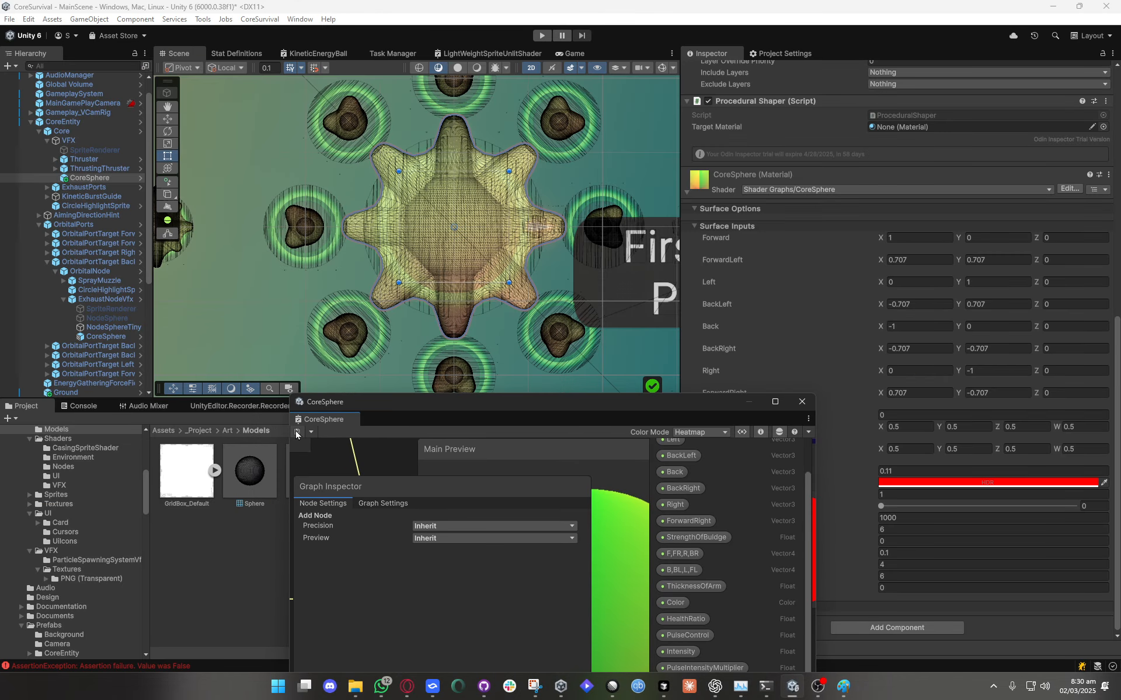
pyautogui.click(775, 401)
# Try connecting the BasicNodeEffect Alpha output to the Fragment Alpha input, and undo the connection.
pyautogui.moveTo(554, 561); pyautogui.dragTo(689, 402, button='middle')
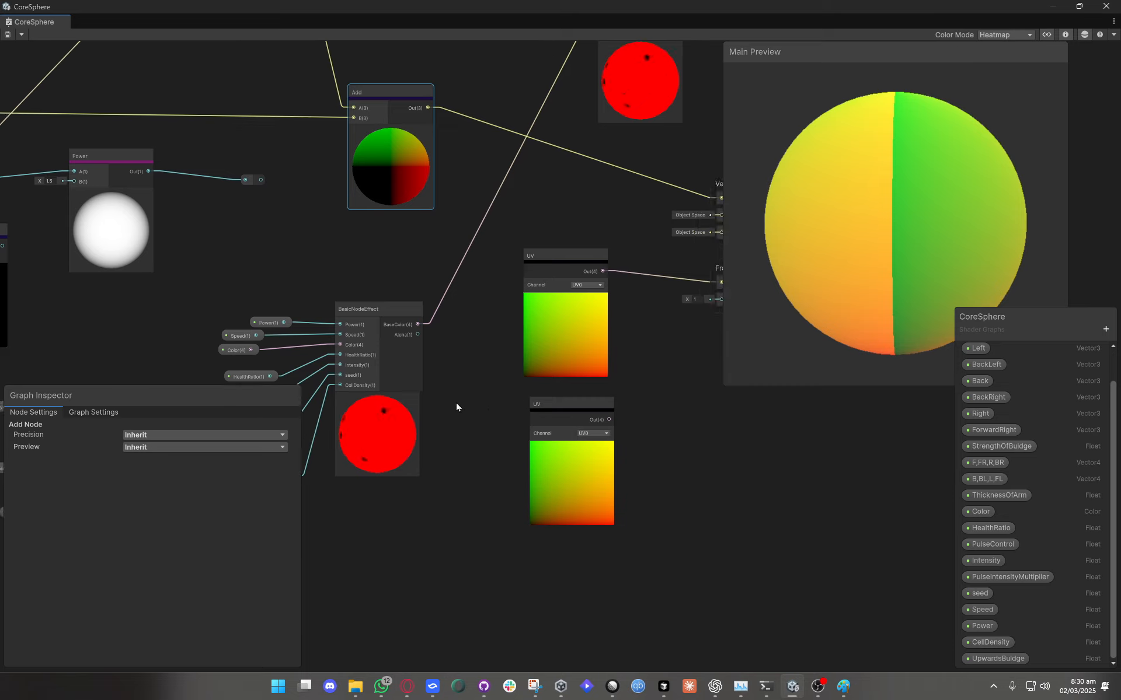
pyautogui.moveTo(457, 402); pyautogui.dragTo(293, 384, button='middle')
pyautogui.moveTo(253, 314); pyautogui.dragTo(560, 285)
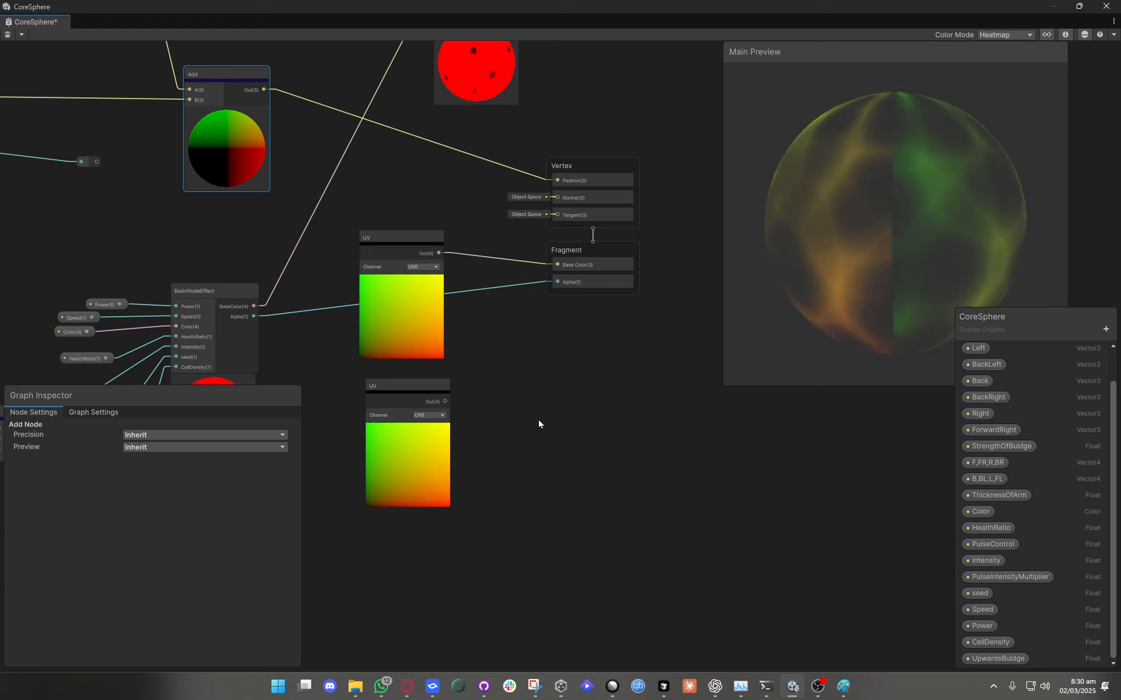
pyautogui.hotkey('ctrl', 'z')
# Move the graph window aside and examine the core, orbital nodes and surrounding deformed spheres in the Scene view.
pyautogui.moveTo(418, 8); pyautogui.dragTo(578, 446)
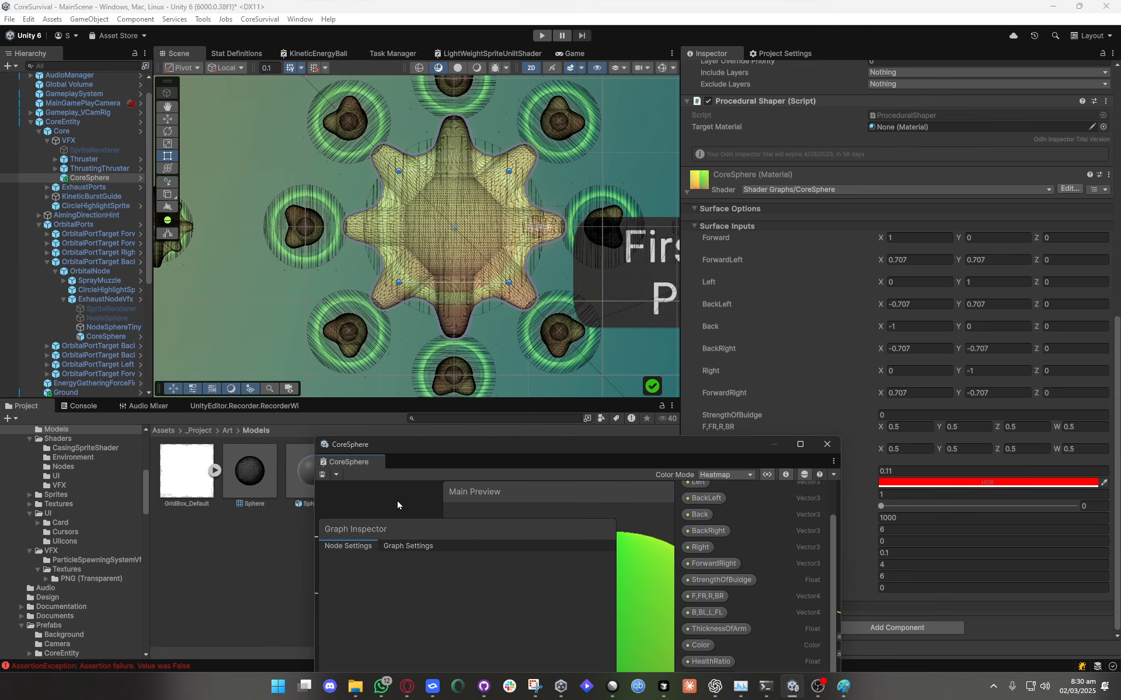
pyautogui.scroll(-2, 288, 327)
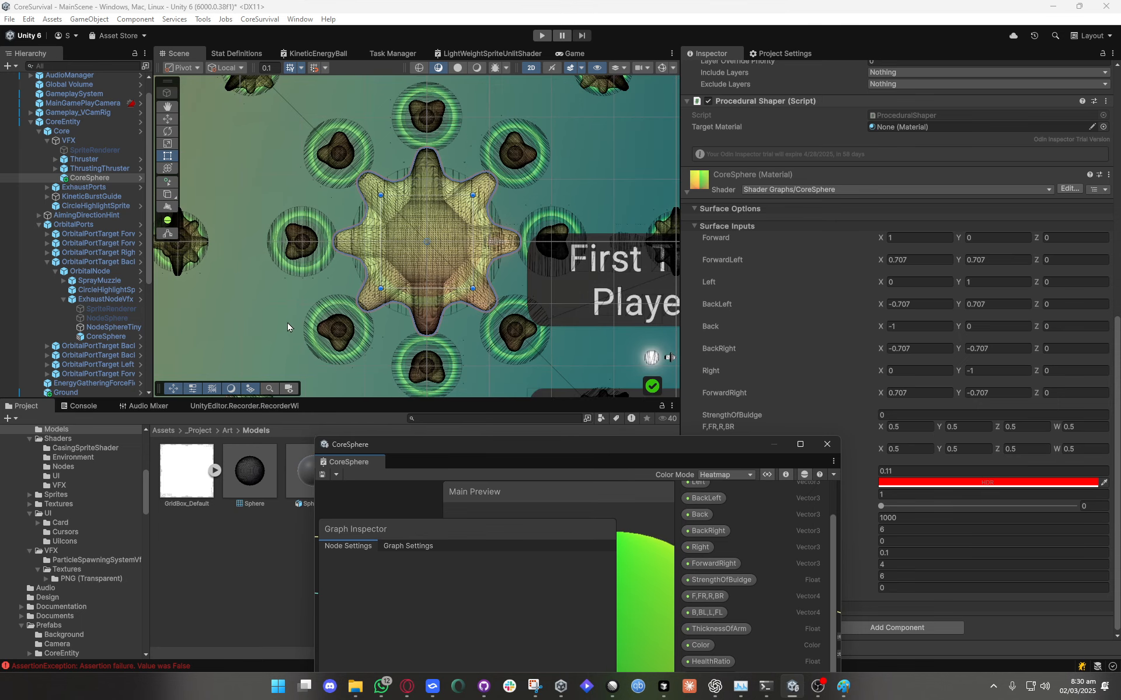
pyautogui.scroll(-2, 288, 327)
pyautogui.moveTo(262, 340); pyautogui.dragTo(470, 213, button='middle')
pyautogui.click(450, 468)
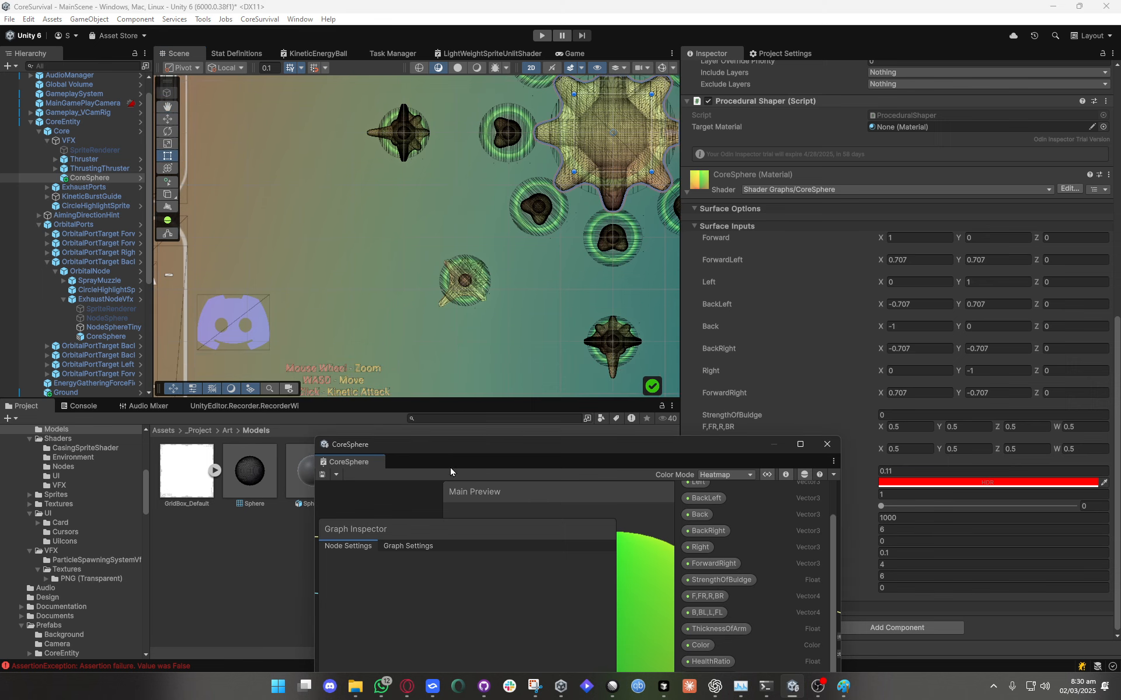
# Clear the graph window off the asset browser and open the Materials/Gameobjects/Enemies folder.
pyautogui.moveTo(478, 445); pyautogui.dragTo(490, 566)
pyautogui.click(355, 532)
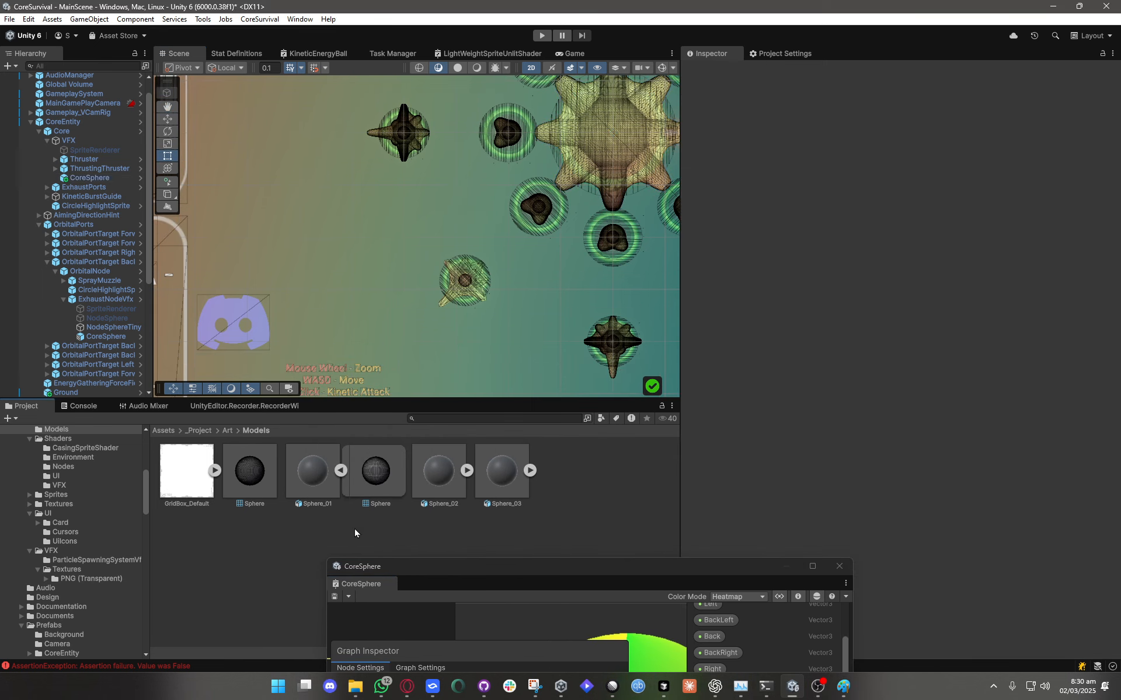
pyautogui.scroll(9, 78, 482)
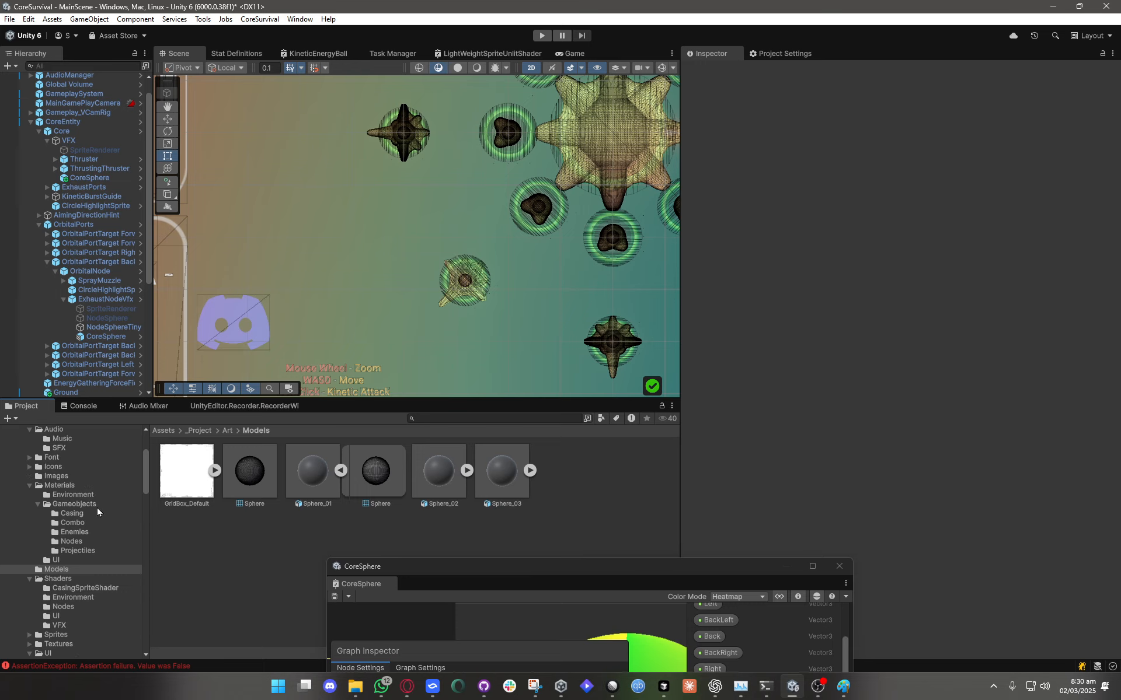
pyautogui.click(61, 555)
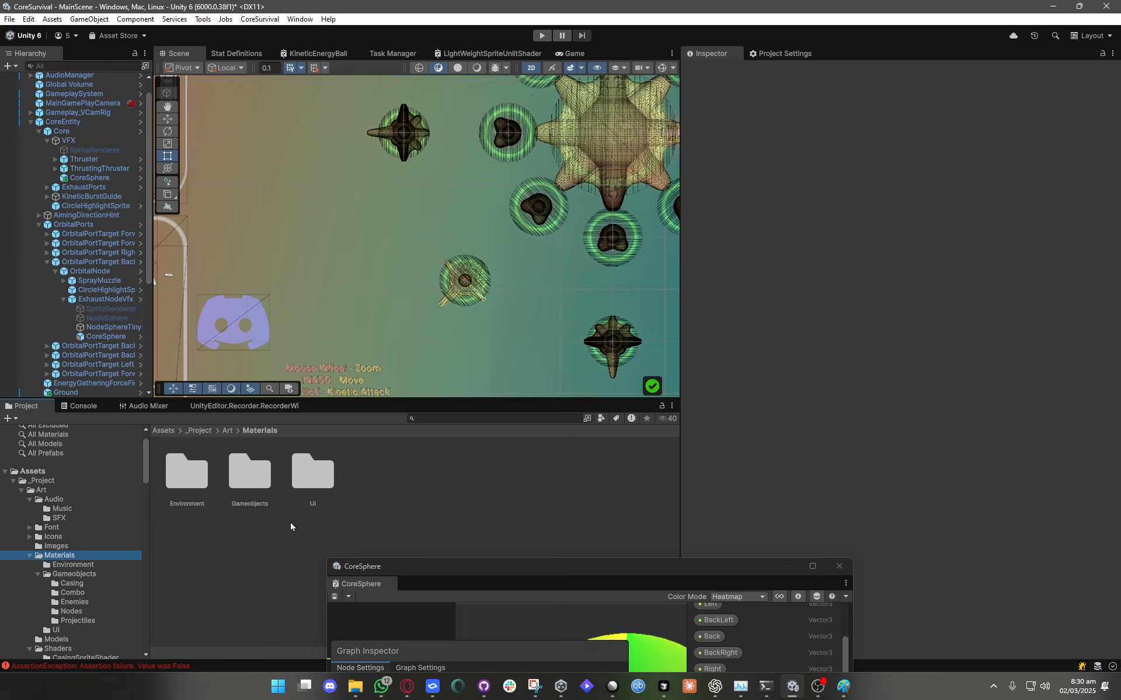
pyautogui.click(259, 512)
pyautogui.doubleClick(258, 514)
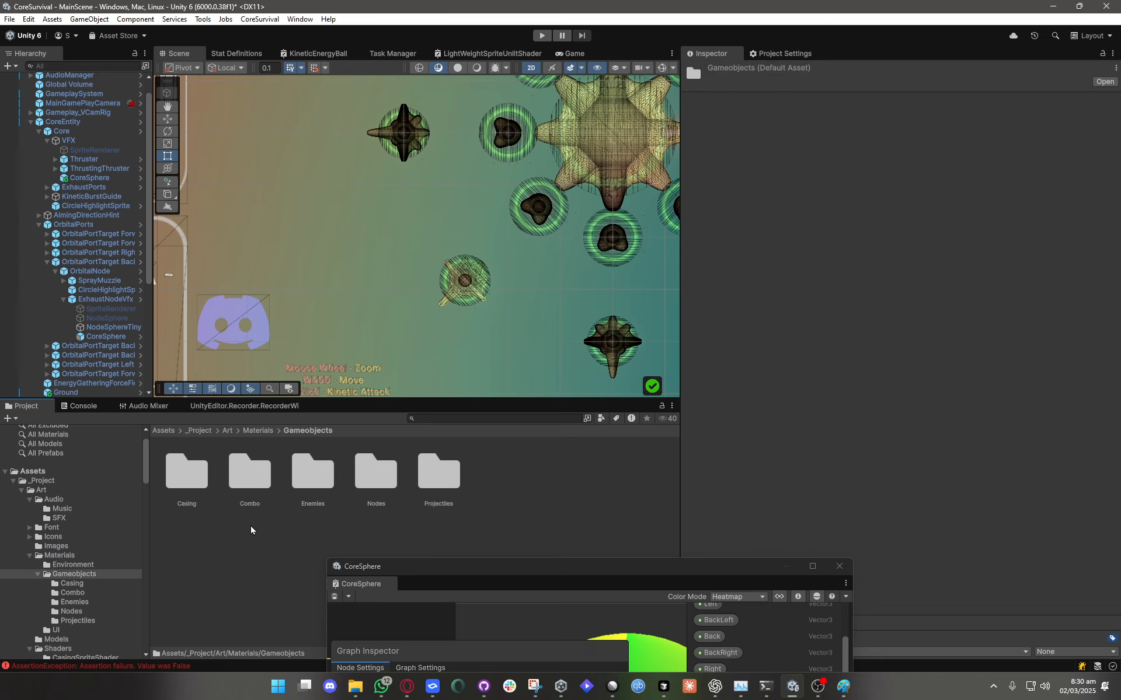
pyautogui.doubleClick(320, 513)
# Create a material named EnemyPrioceduralShapeMaterial in the Enemies folder and select it.
pyautogui.rightClick(309, 480)
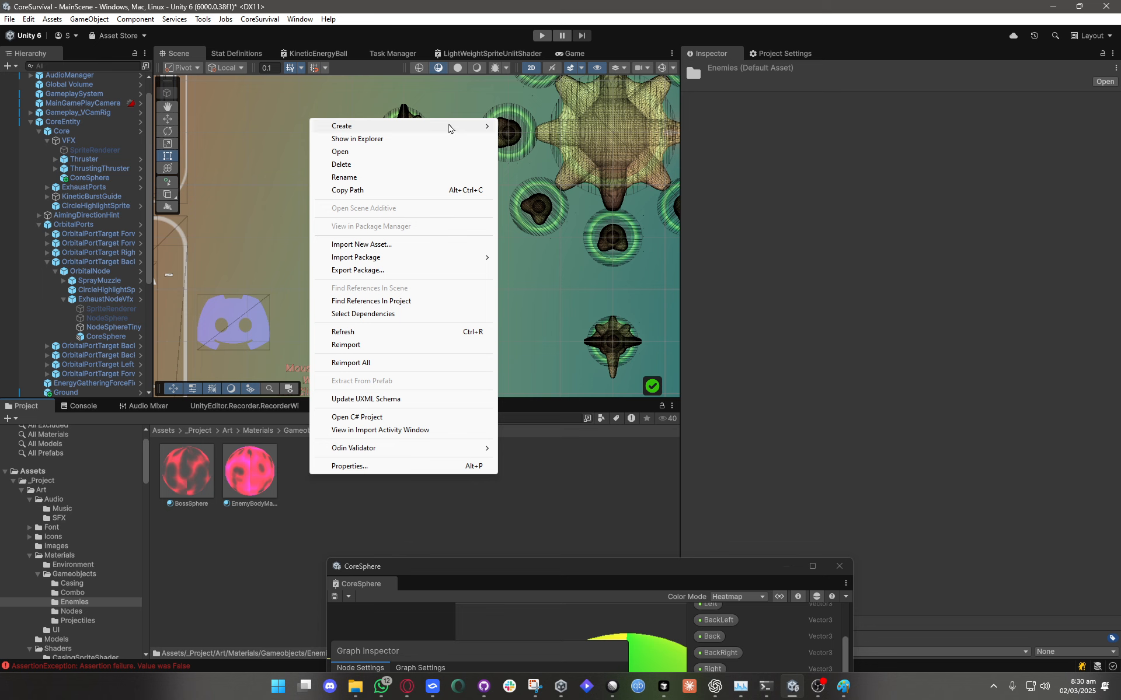
pyautogui.moveTo(452, 126)
pyautogui.click(530, 139)
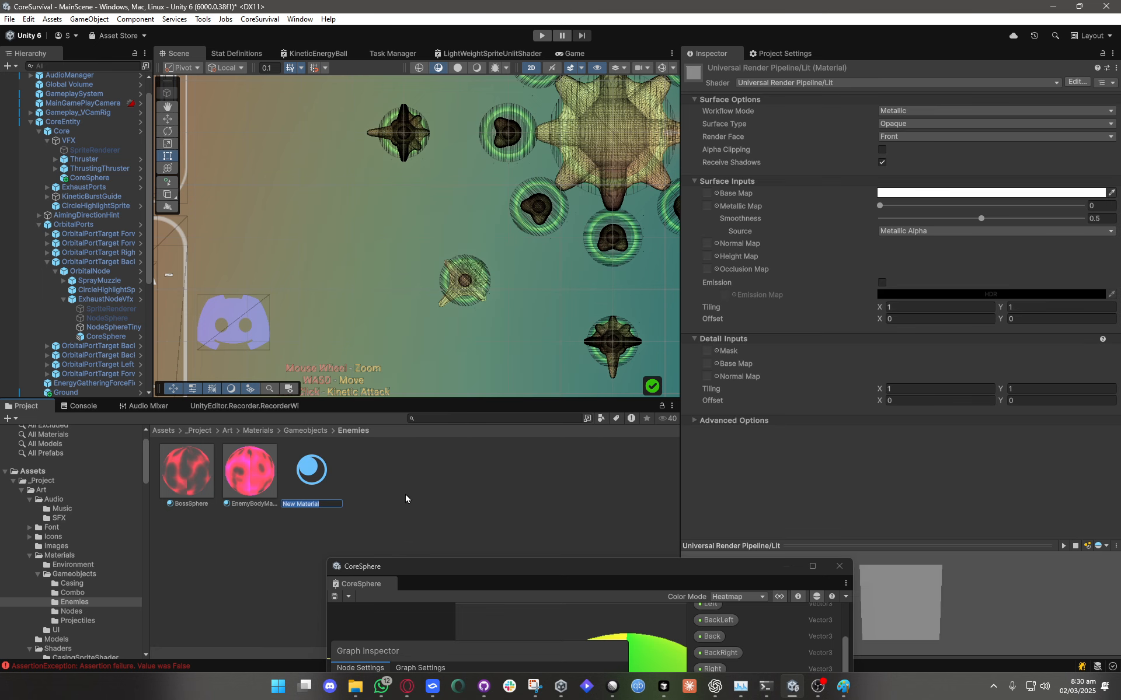
pyautogui.write('Enemy')
pyautogui.write('Procedura')
pyautogui.write('lShapeMatreria')
pyautogui.press('BackSpace')
pyautogui.press('BackSpace')
pyautogui.press('BackSpace')
pyautogui.write('er')
pyautogui.press('Return')
pyautogui.click(416, 505)
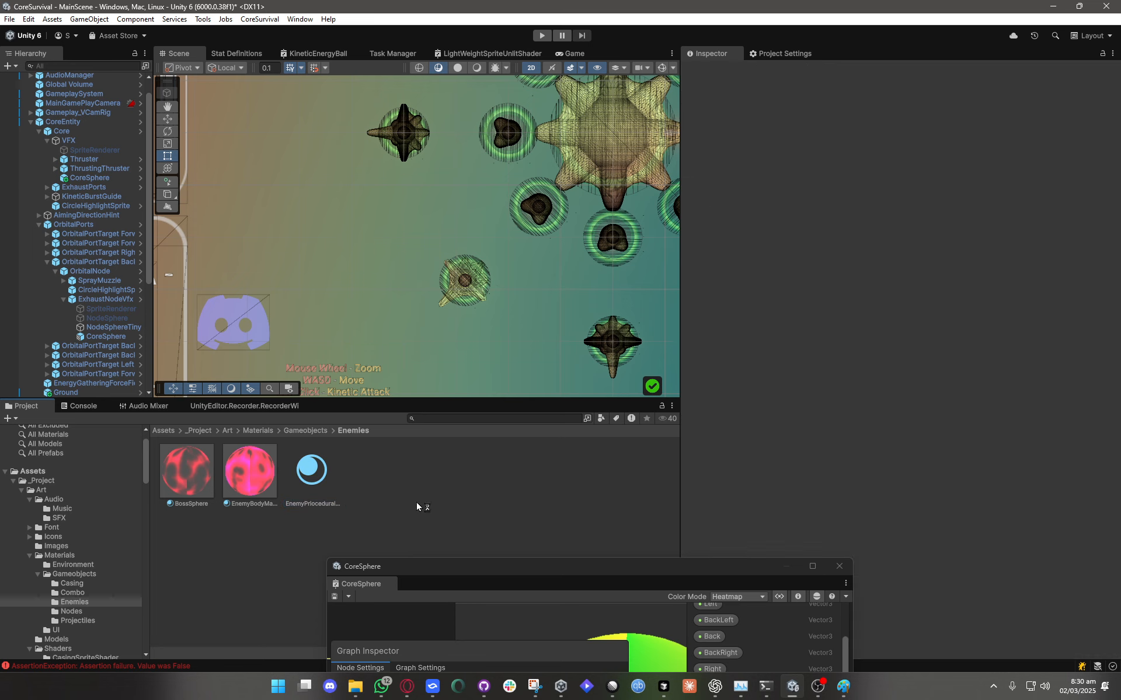
pyautogui.click(306, 479)
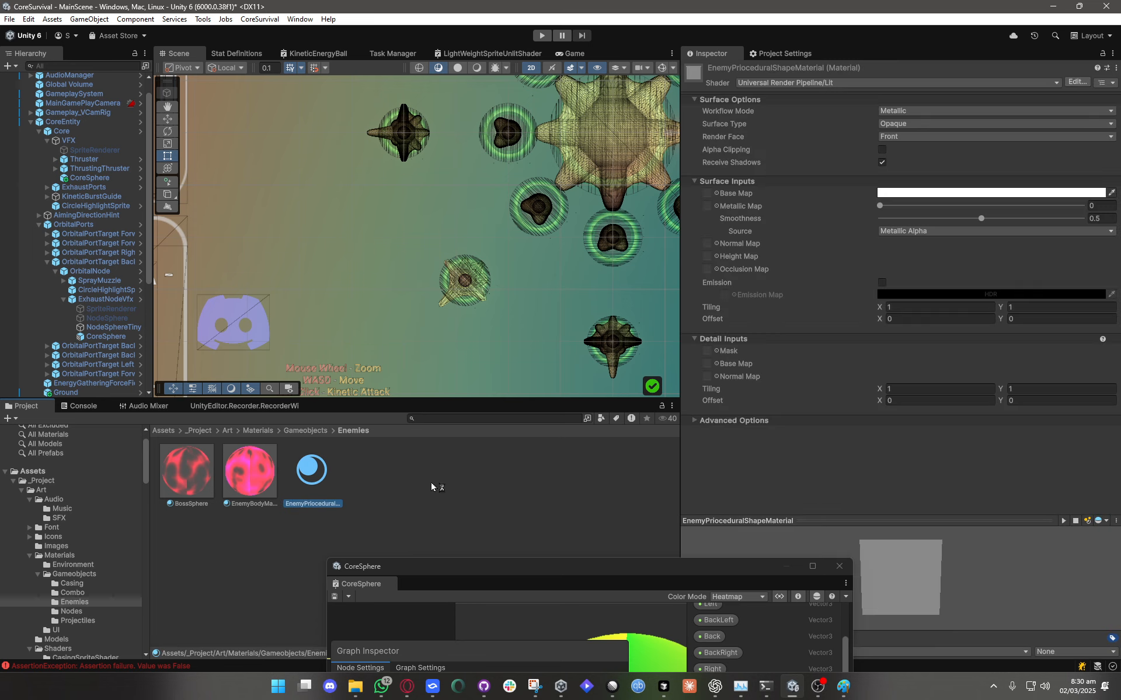
# Collapse CoreEntity, add a 3D sphere at the scene root, and move it to about X -4.56, Y -2.73.
pyautogui.click(31, 122)
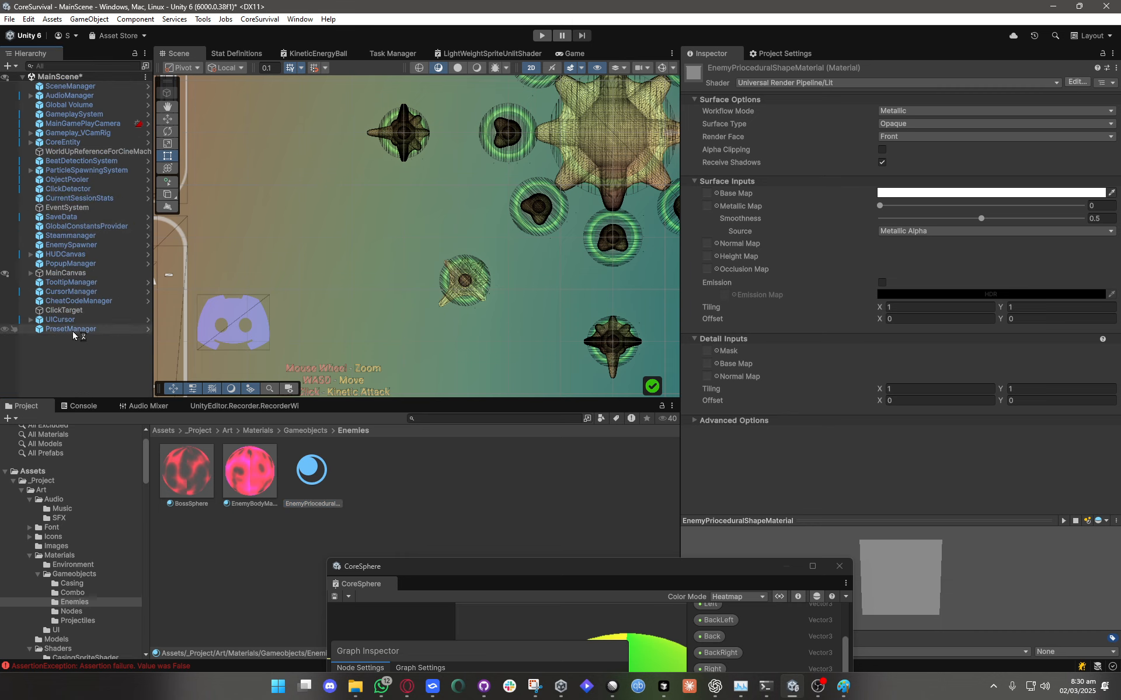
pyautogui.rightClick(68, 362)
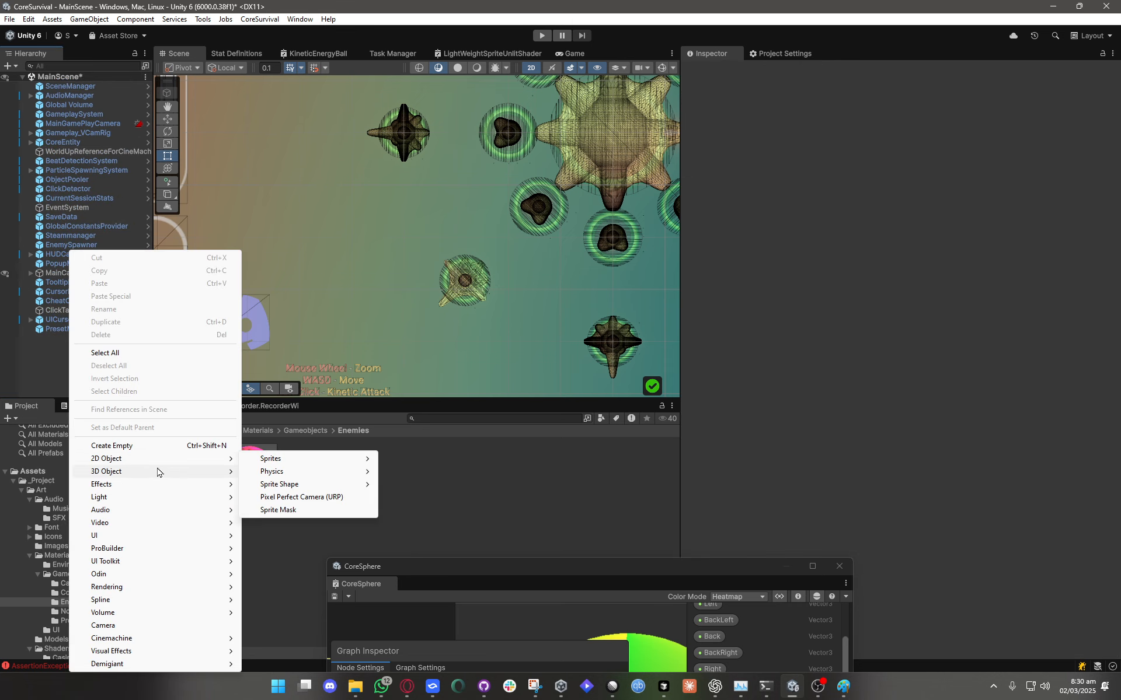
pyautogui.moveTo(157, 471)
pyautogui.click(289, 485)
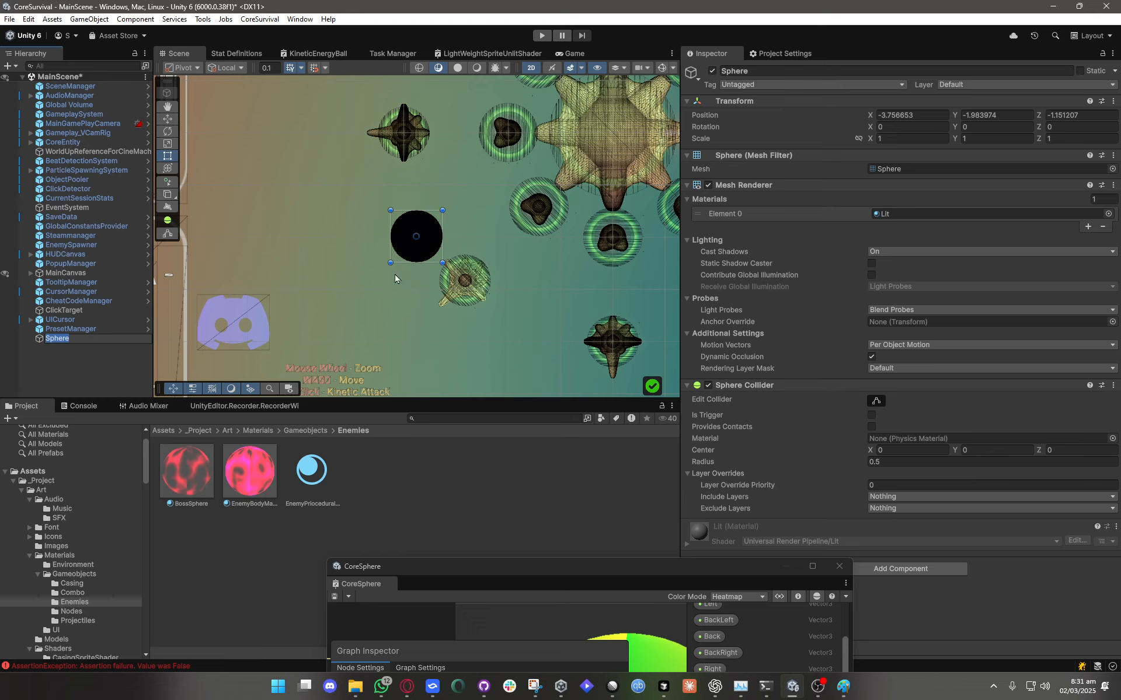
pyautogui.moveTo(404, 240); pyautogui.dragTo(363, 279)
# Assign EnemyPrioceduralShapeMaterial to the new sphere and set the material's shader to Shader Graphs/CoreSphere.
pyautogui.click(312, 491)
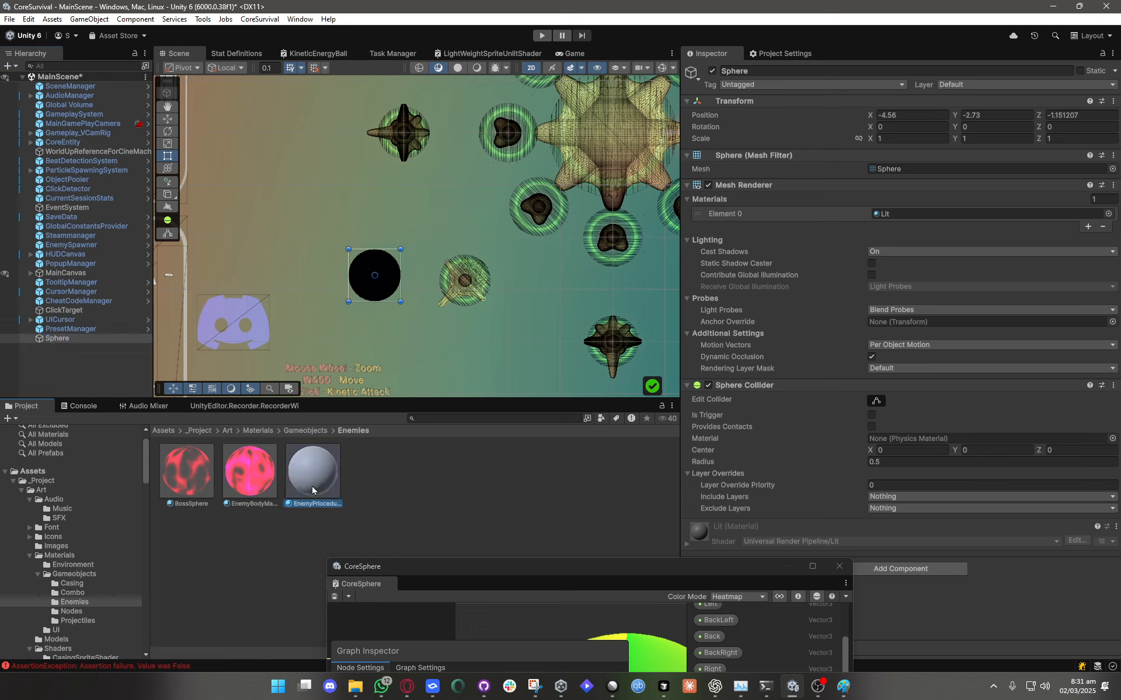
pyautogui.moveTo(312, 490); pyautogui.dragTo(58, 339)
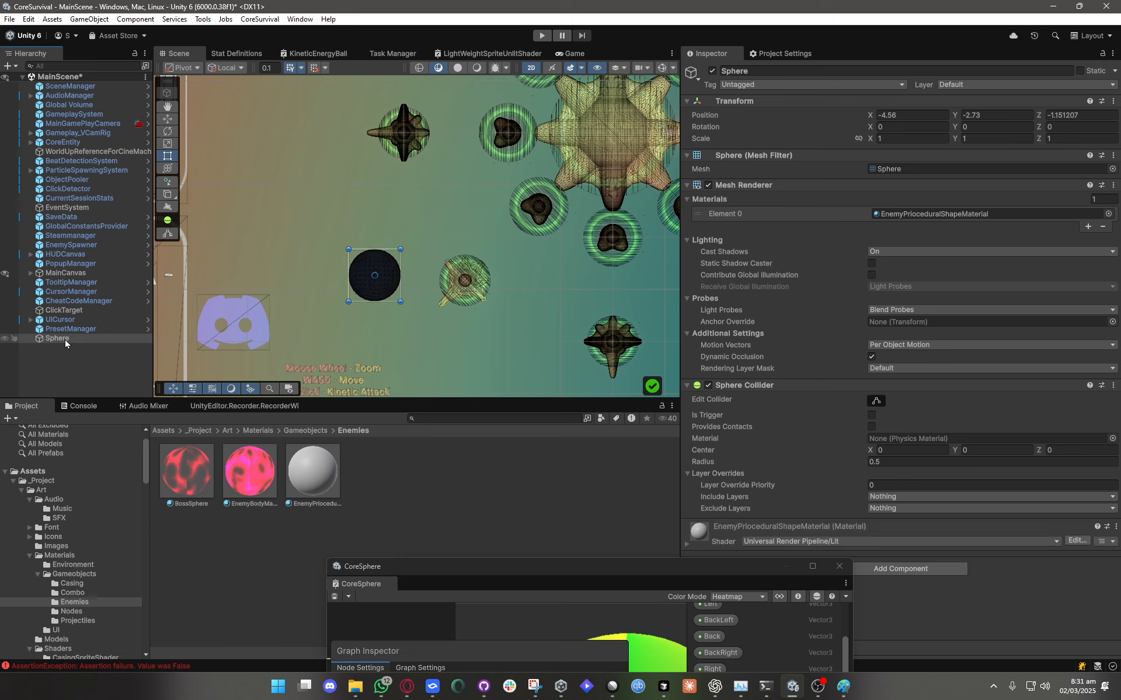
pyautogui.click(689, 543)
pyautogui.moveTo(674, 568); pyautogui.dragTo(420, 576)
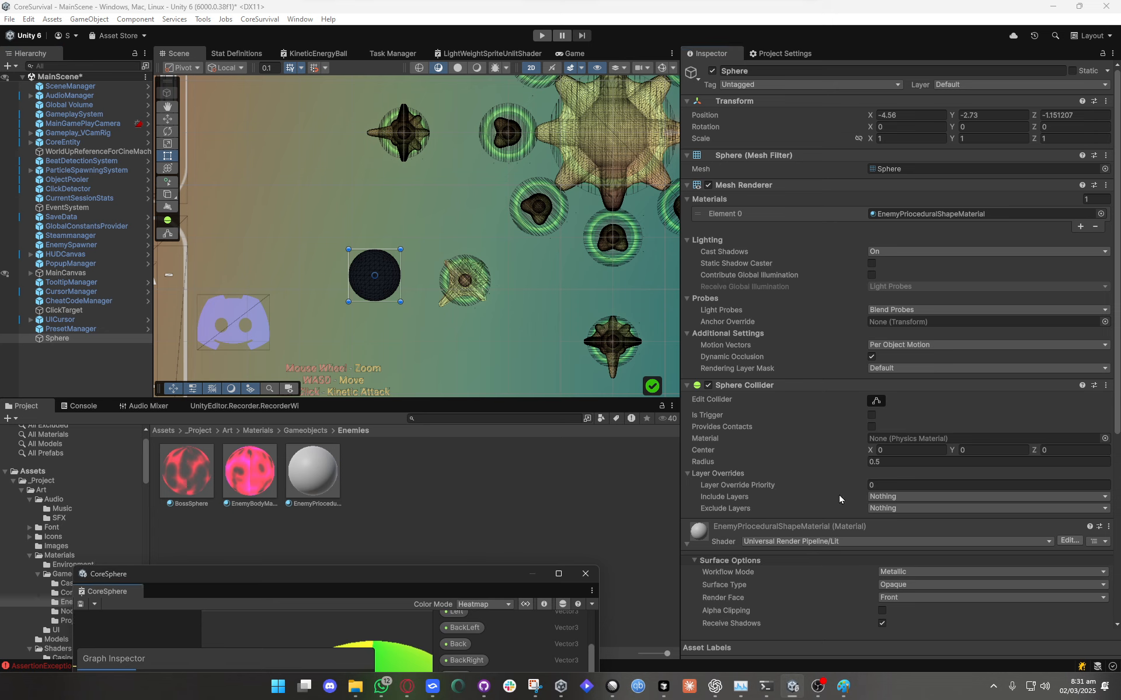
pyautogui.click(1048, 541)
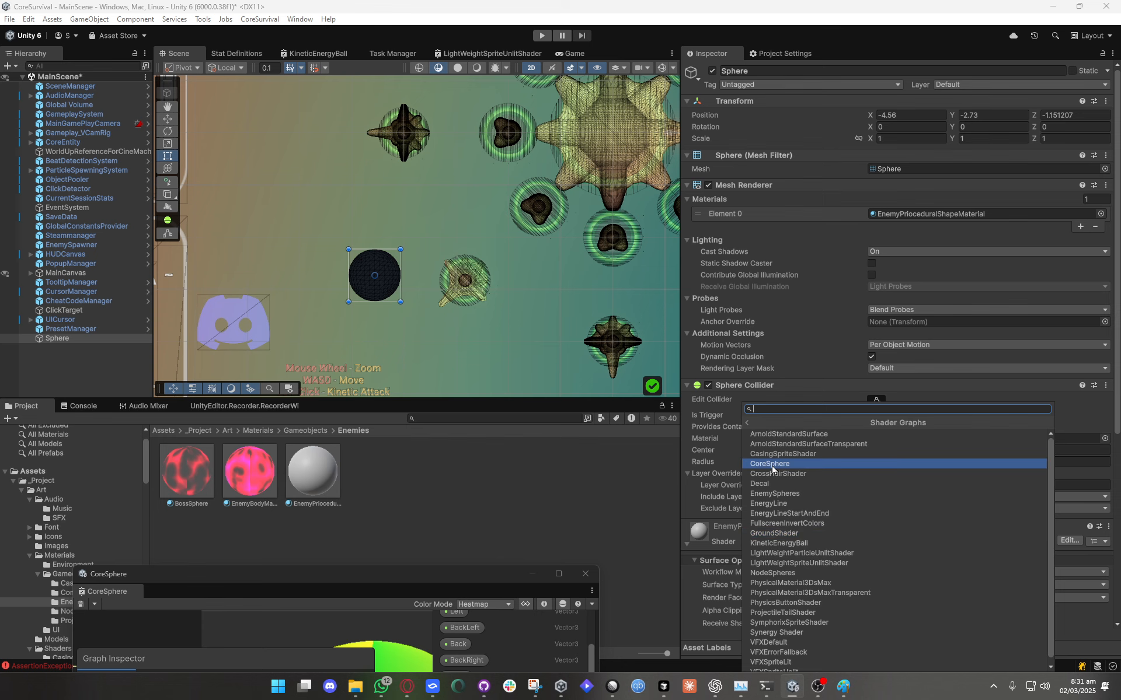
pyautogui.click(773, 464)
pyautogui.scroll(1, 482, 315)
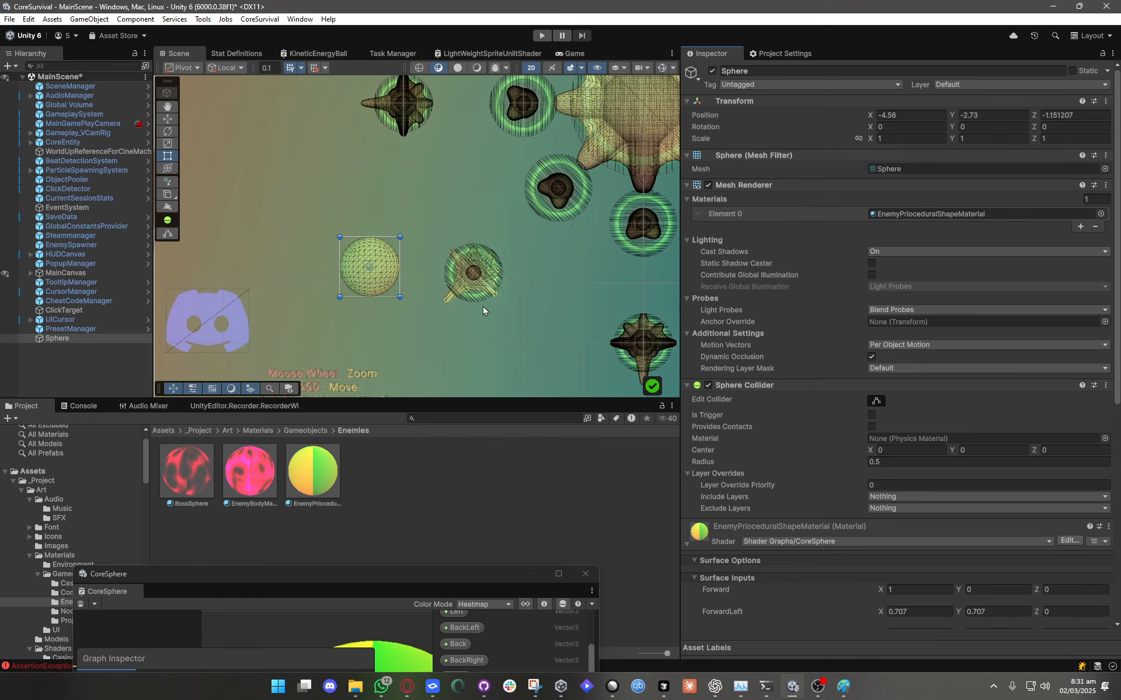
# Replace the new sphere's default mesh with the second of the project's two custom Sphere meshes.
pyautogui.click(1104, 168)
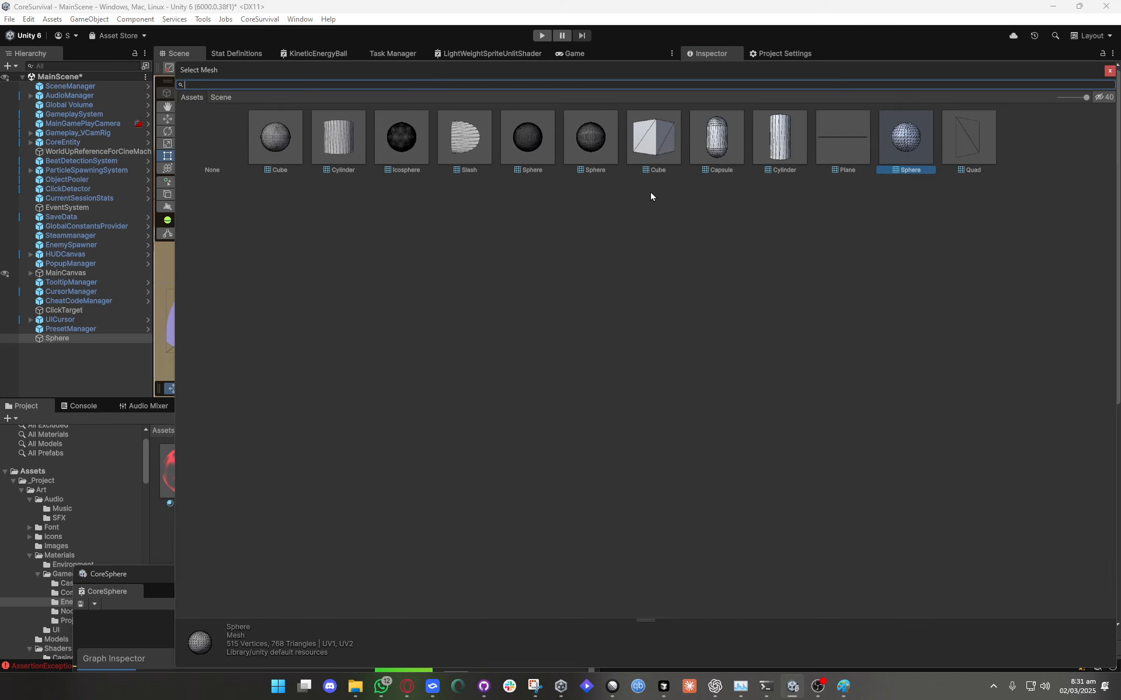
pyautogui.moveTo(464, 70); pyautogui.dragTo(494, 386)
pyautogui.click(551, 460)
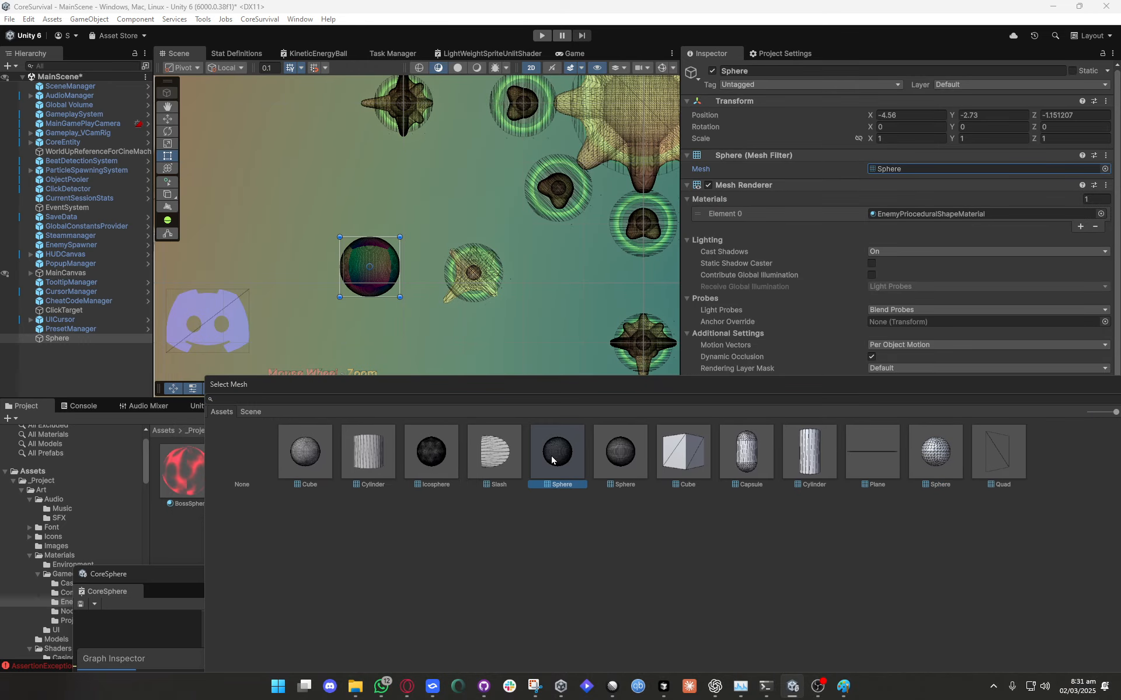
pyautogui.click(607, 462)
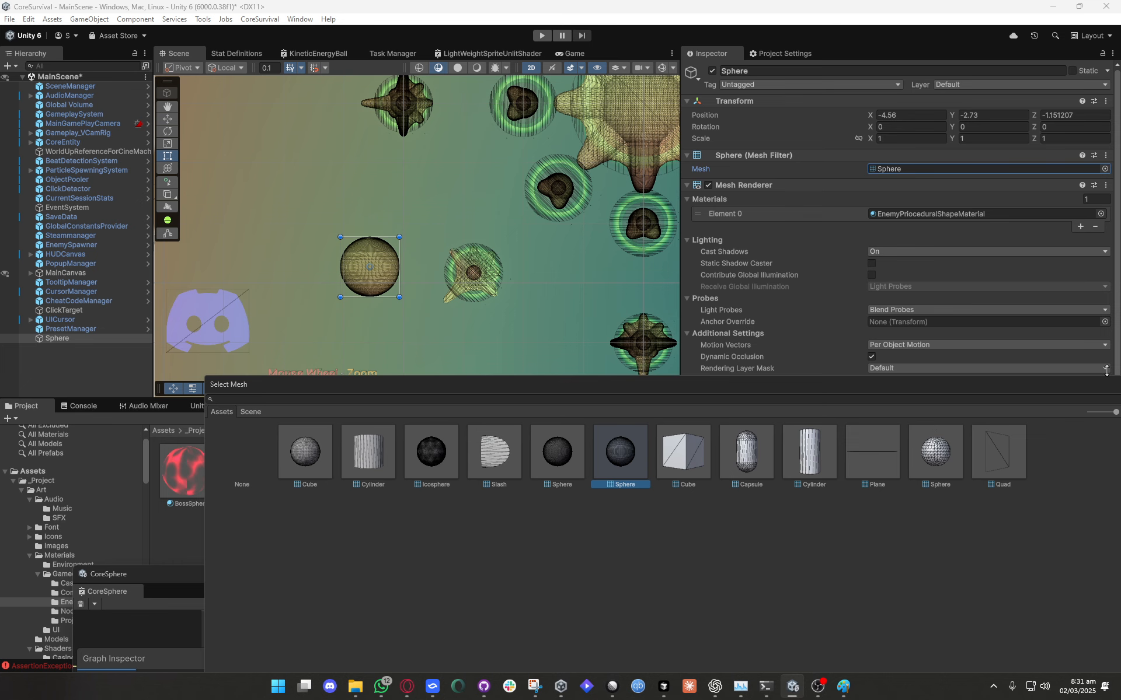
pyautogui.click(975, 389)
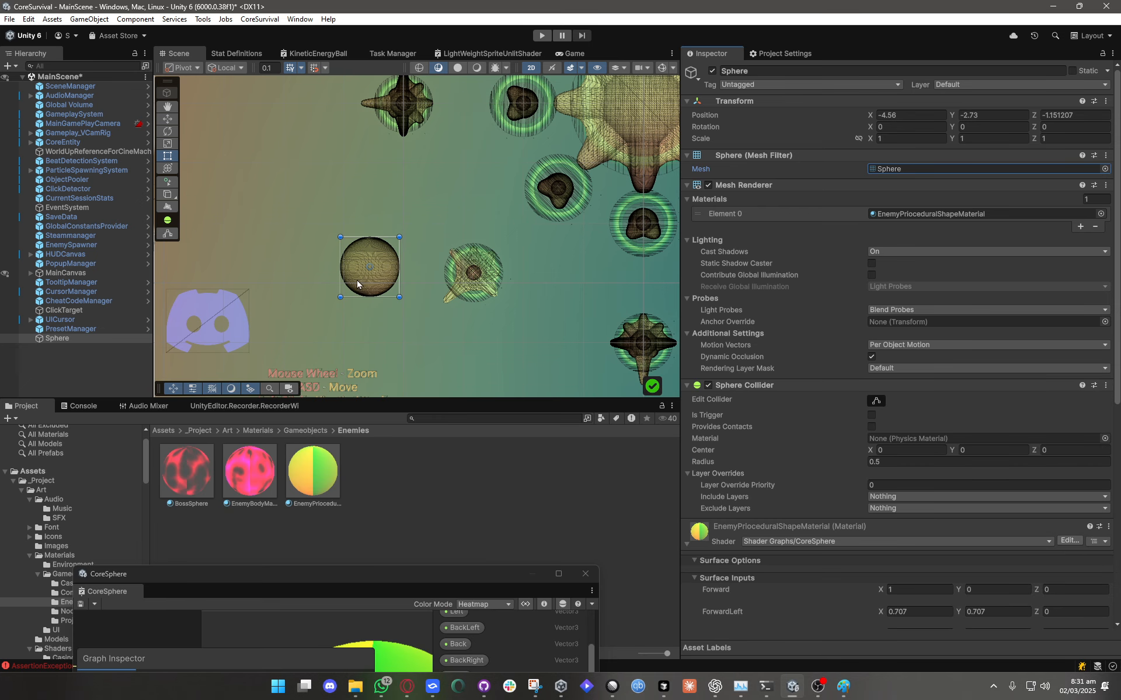
pyautogui.scroll(3, 383, 310)
# Set the material's F,FR,R,BR offsets to X 0.3 and Y 0.2, and the B,BL,L,FL W offset to 0.2.
pyautogui.scroll(-10, 776, 583)
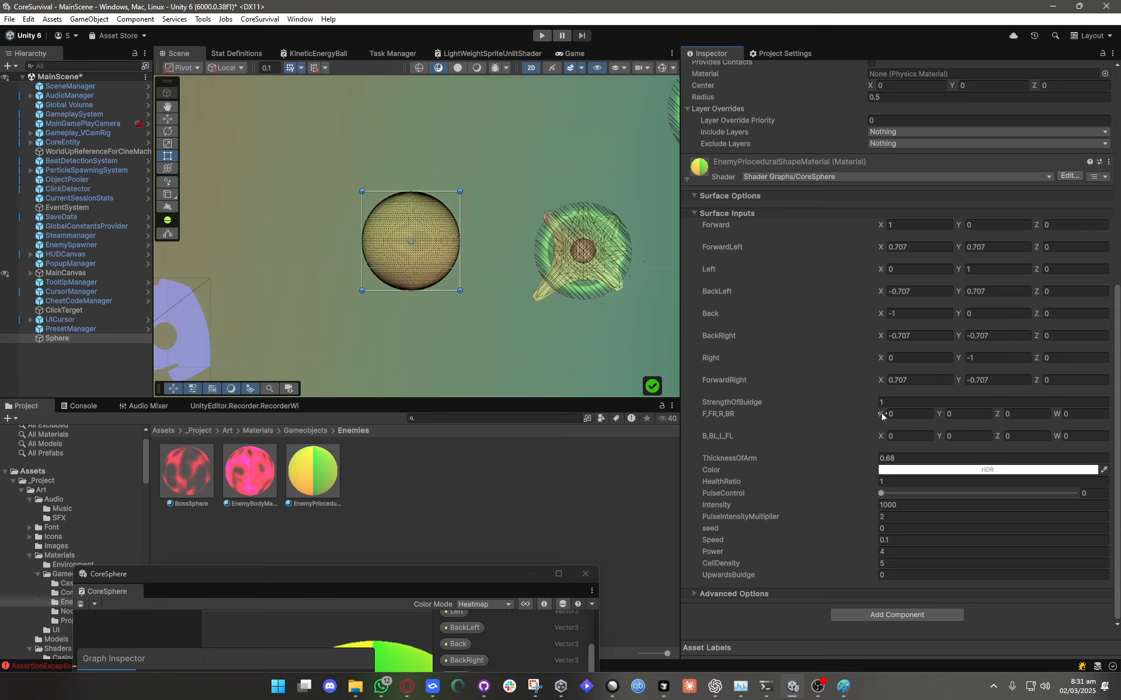
pyautogui.moveTo(878, 418); pyautogui.dragTo(892, 420)
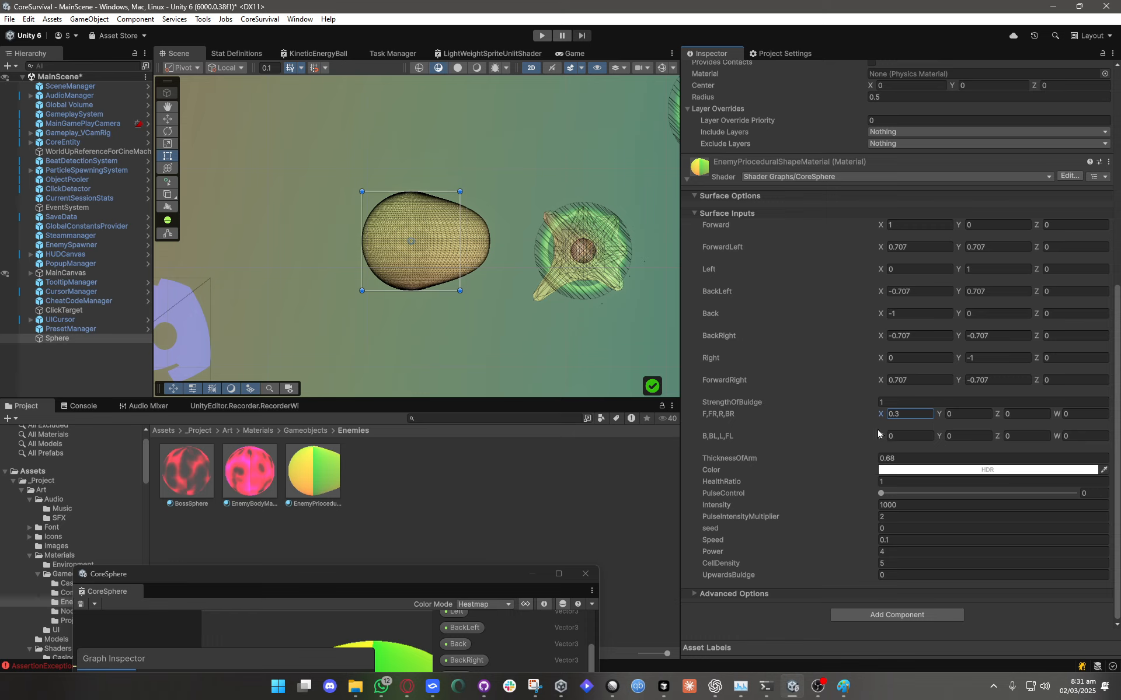
pyautogui.click(944, 416)
pyautogui.write('0.2')
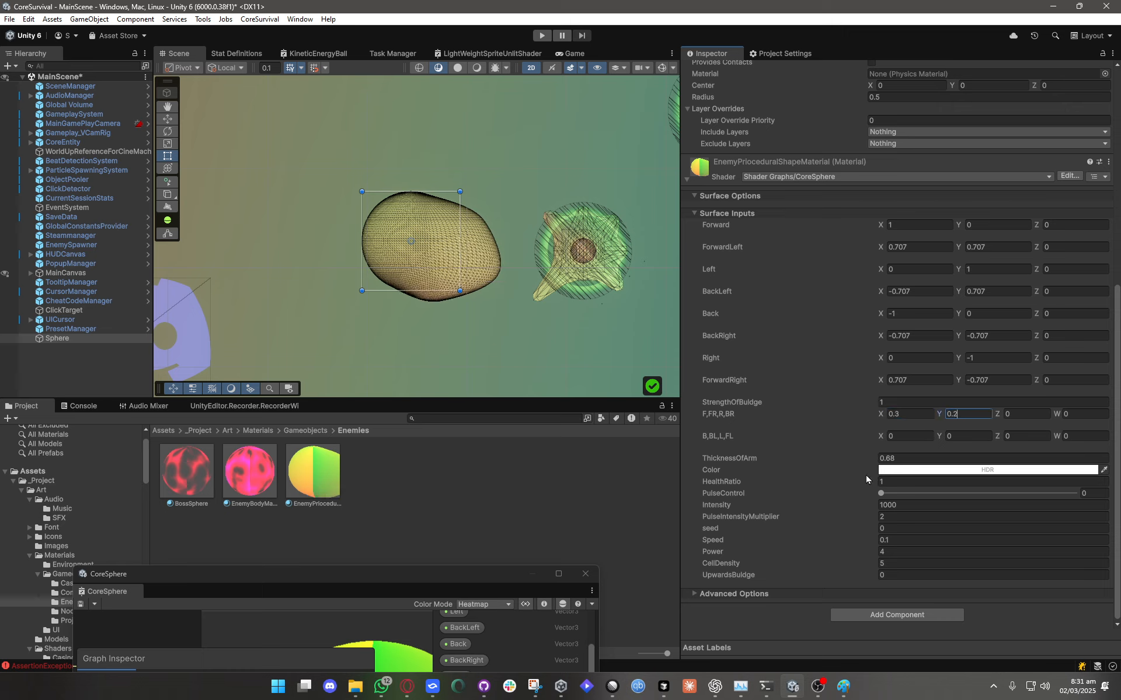
pyautogui.click(1063, 438)
pyautogui.write('0.2')
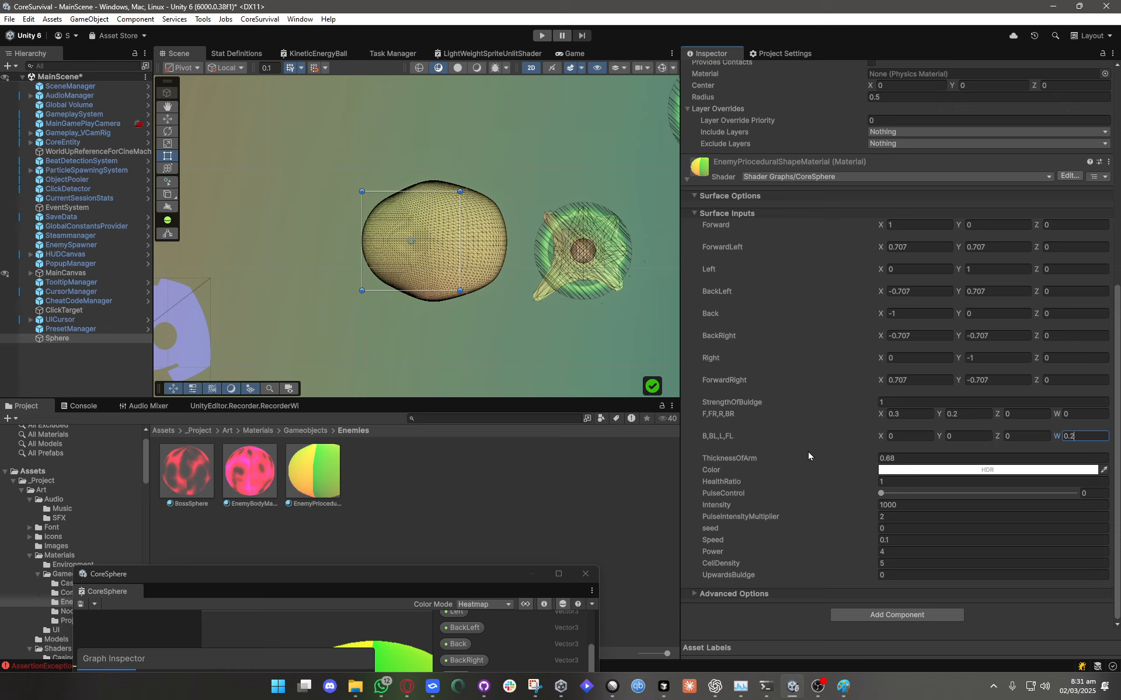
# Set the F,FR,R,BR offsets to X -0.1 and W 0.6, and the B,BL,L,FL offsets to X -0.1 and Y 0.6.
pyautogui.click(890, 414)
pyautogui.write('-0.1')
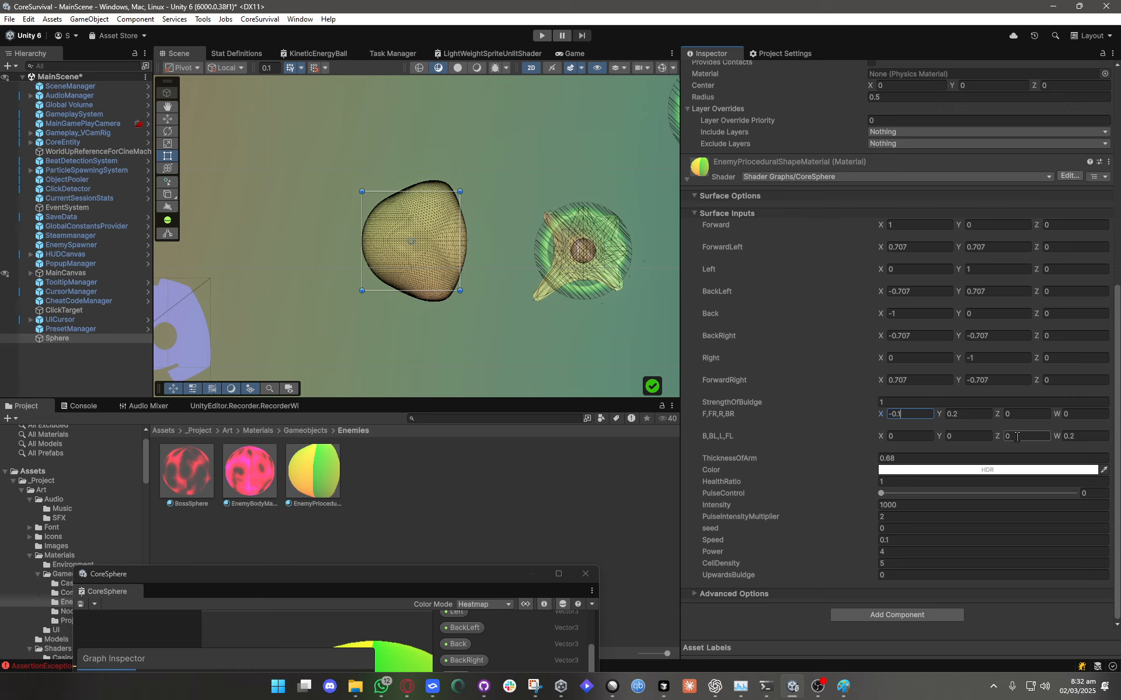
pyautogui.click(945, 437)
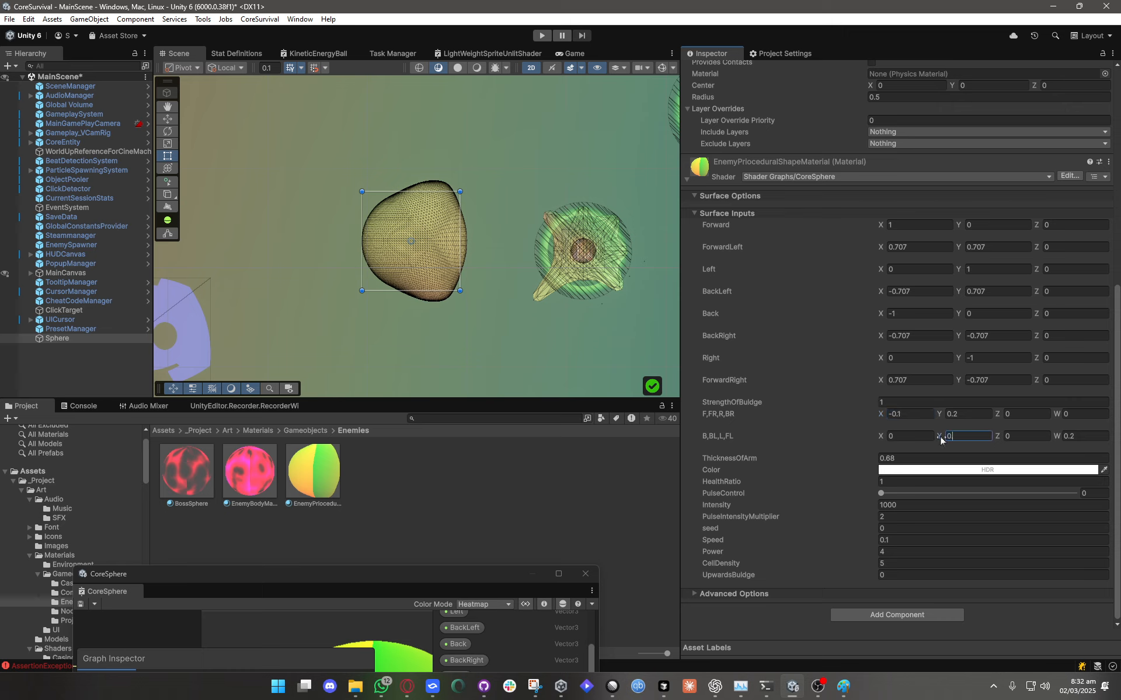
pyautogui.write('-0.6')
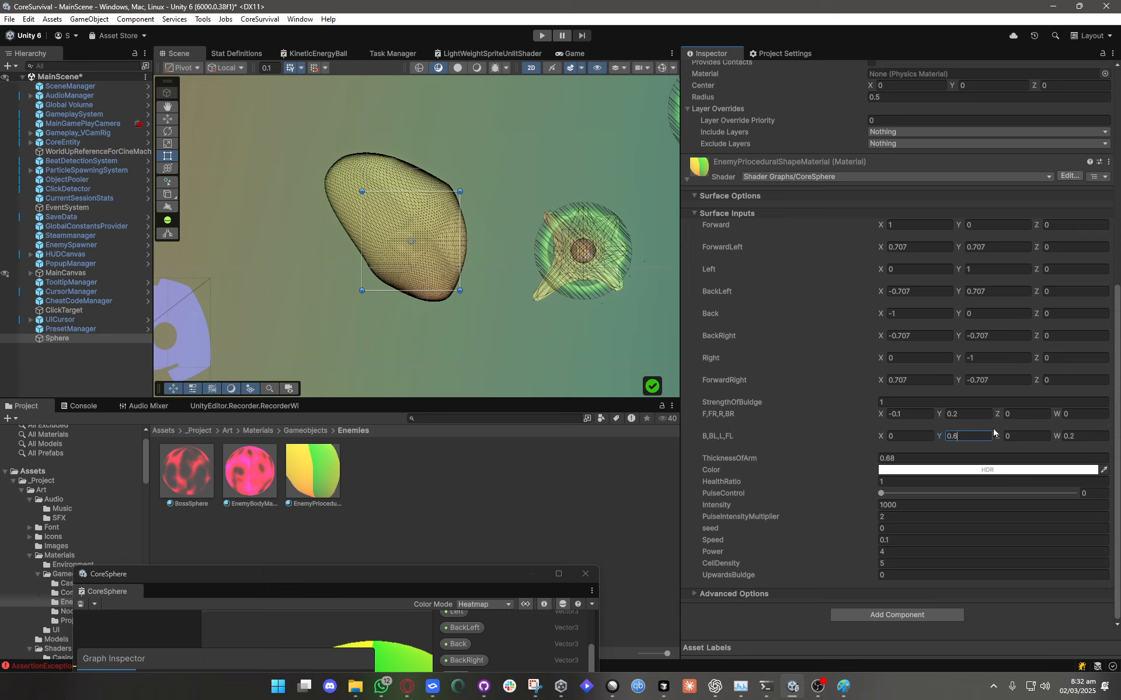
pyautogui.click(1086, 414)
pyautogui.write('0.6')
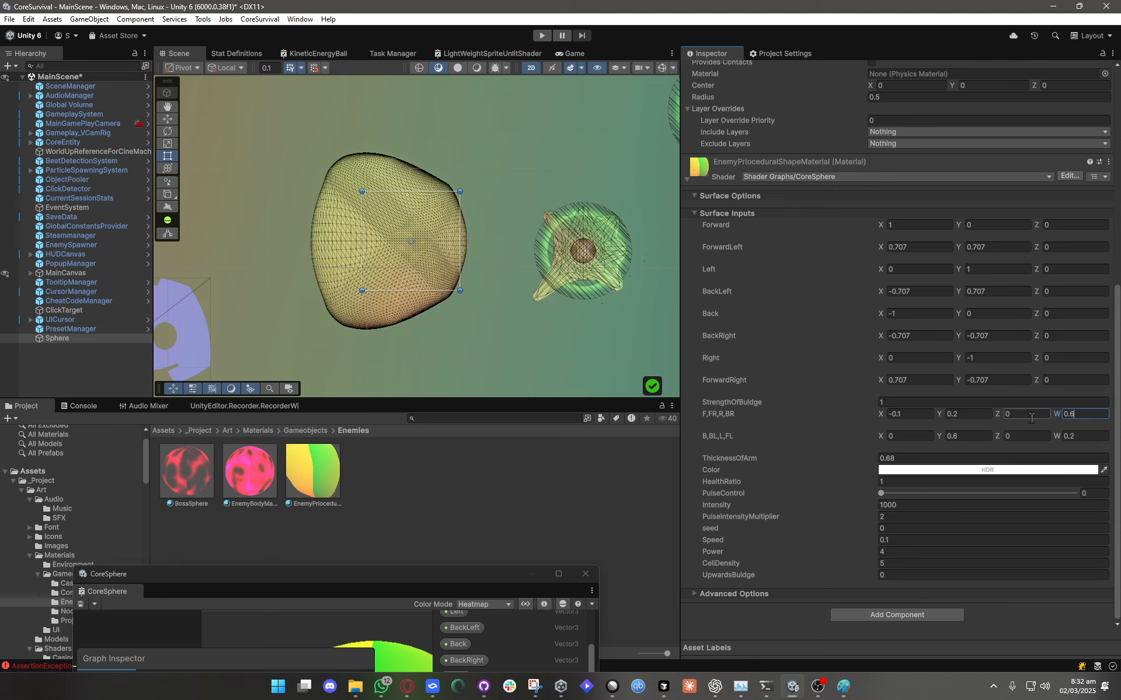
pyautogui.press('Tab')
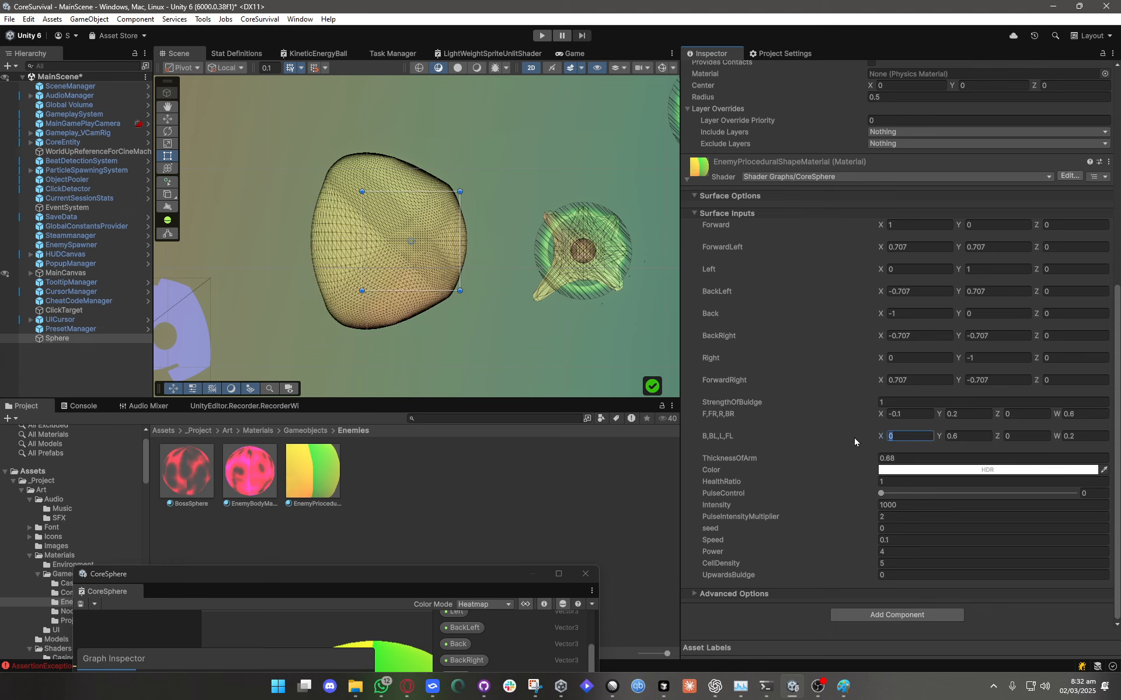
pyautogui.write('-0.1')
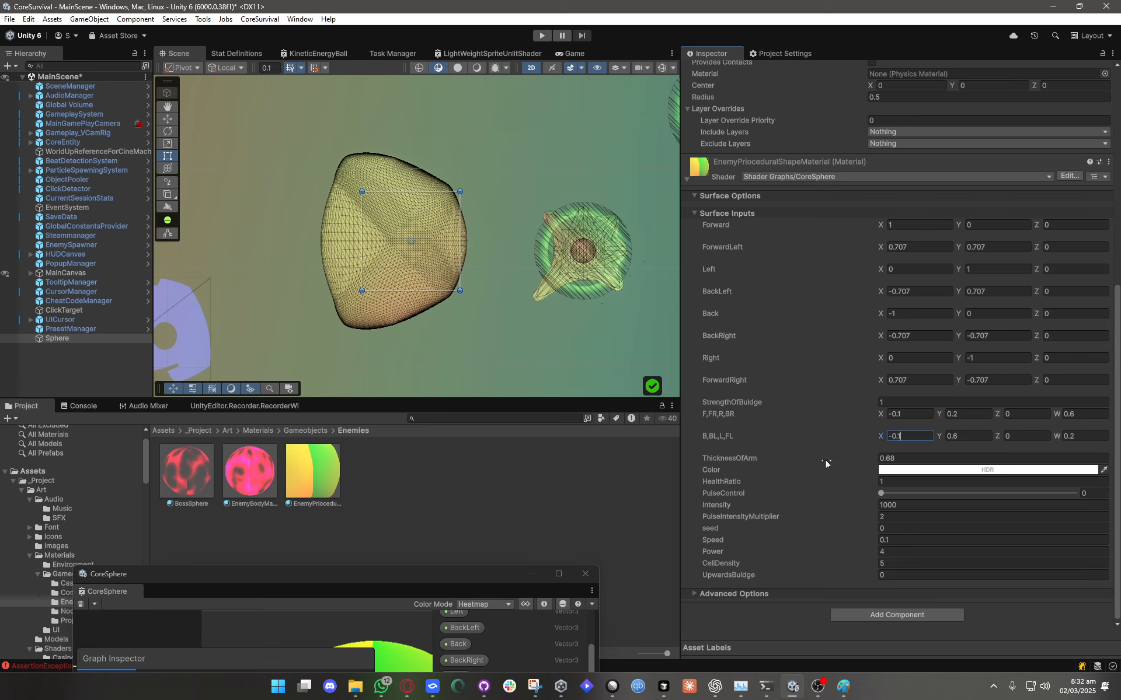
# Set ThicknessOfArm to 0.26, the B,BL,L,FL Z offset to -0.43, and the F,FR,R,BR Z offset to -0.4.
pyautogui.moveTo(825, 462); pyautogui.dragTo(823, 463)
pyautogui.scroll(5, 421, 272)
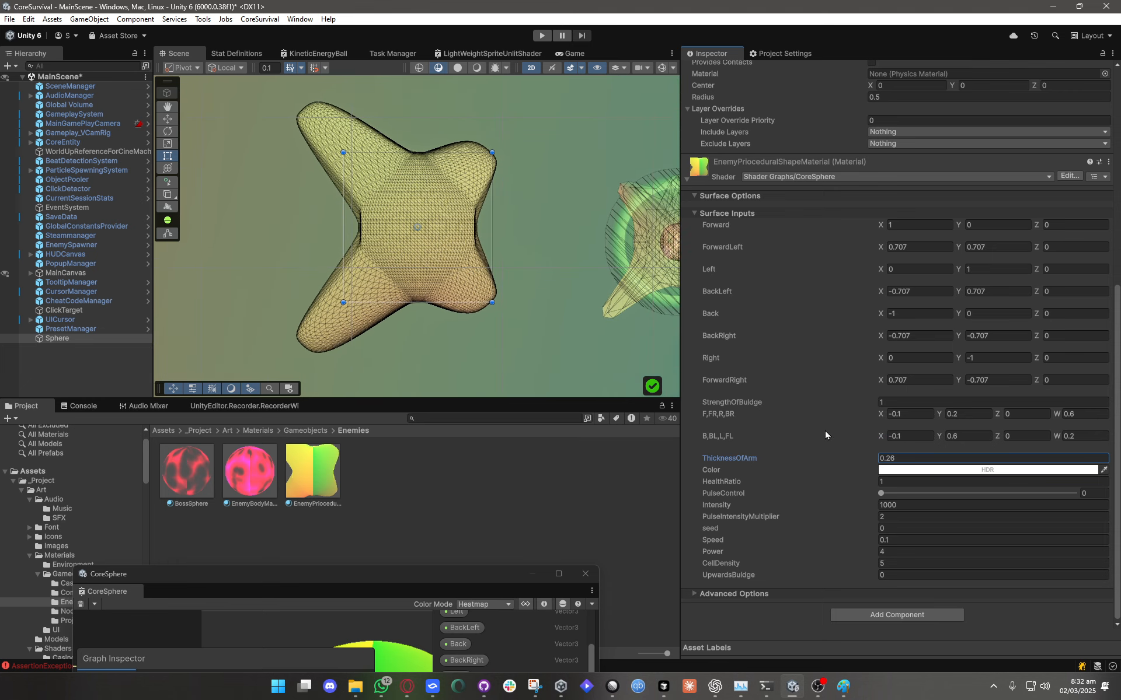
pyautogui.click(953, 435)
pyautogui.write('0.6')
pyautogui.press('Tab')
pyautogui.moveTo(1009, 442); pyautogui.dragTo(998, 446)
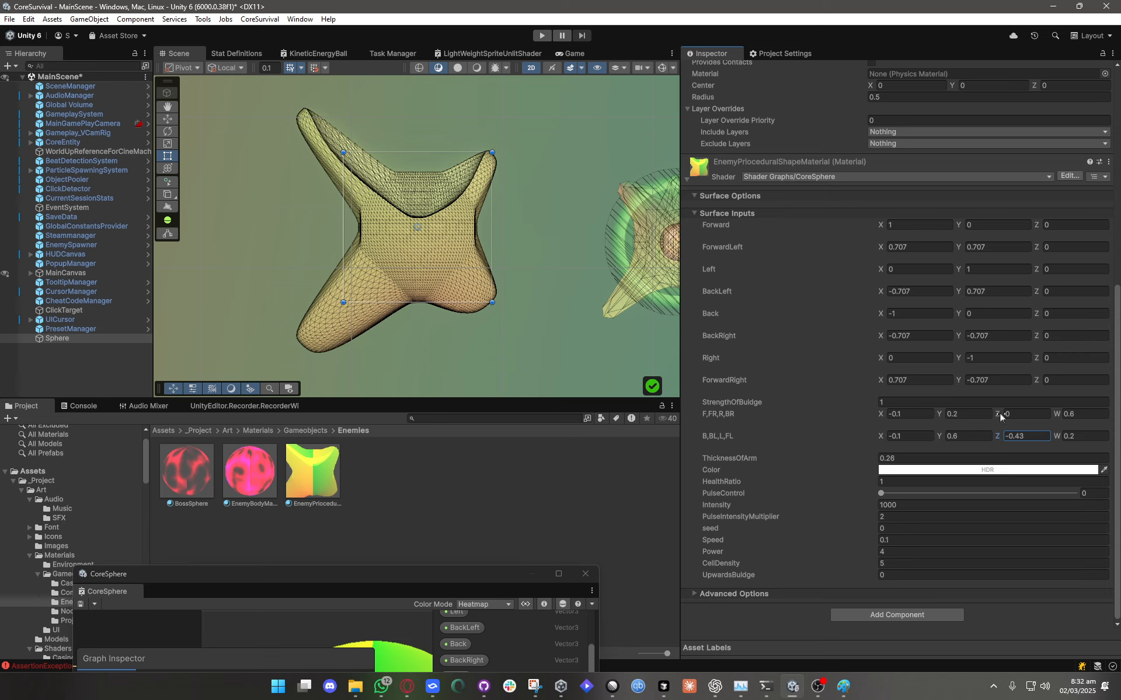
pyautogui.moveTo(1000, 416); pyautogui.dragTo(990, 417)
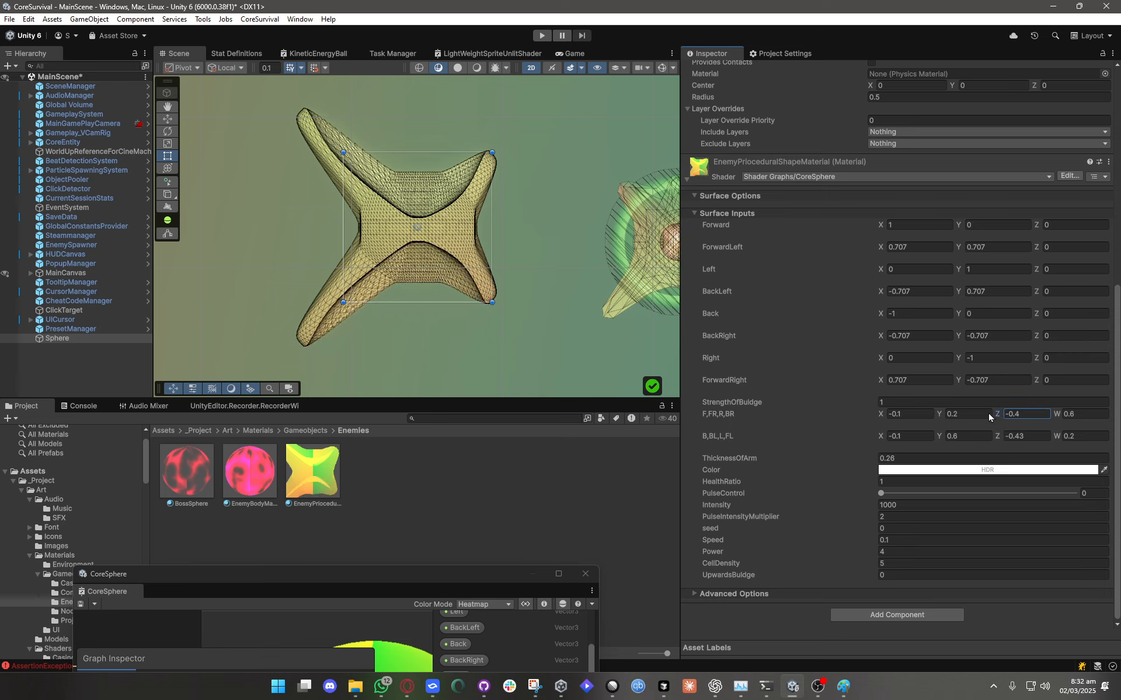
# Deselect the sphere and switch the Scene view to shaded drawing without wireframe to examine the four-armed shape up close.
pyautogui.click(490, 503)
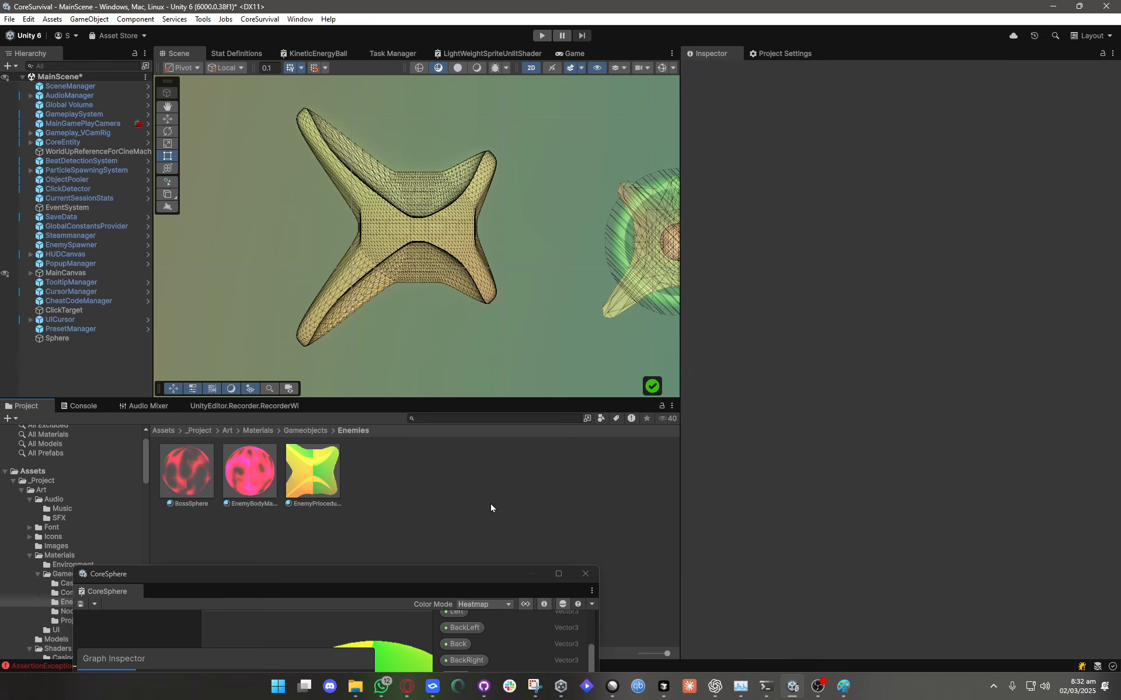
pyautogui.click(477, 68)
pyautogui.scroll(5, 388, 292)
pyautogui.moveTo(370, 243)
pyautogui.mouseDown(button='middle')
pyautogui.moveTo(425, 311)
pyautogui.moveTo(345, 270)
pyautogui.mouseUp(button='middle')
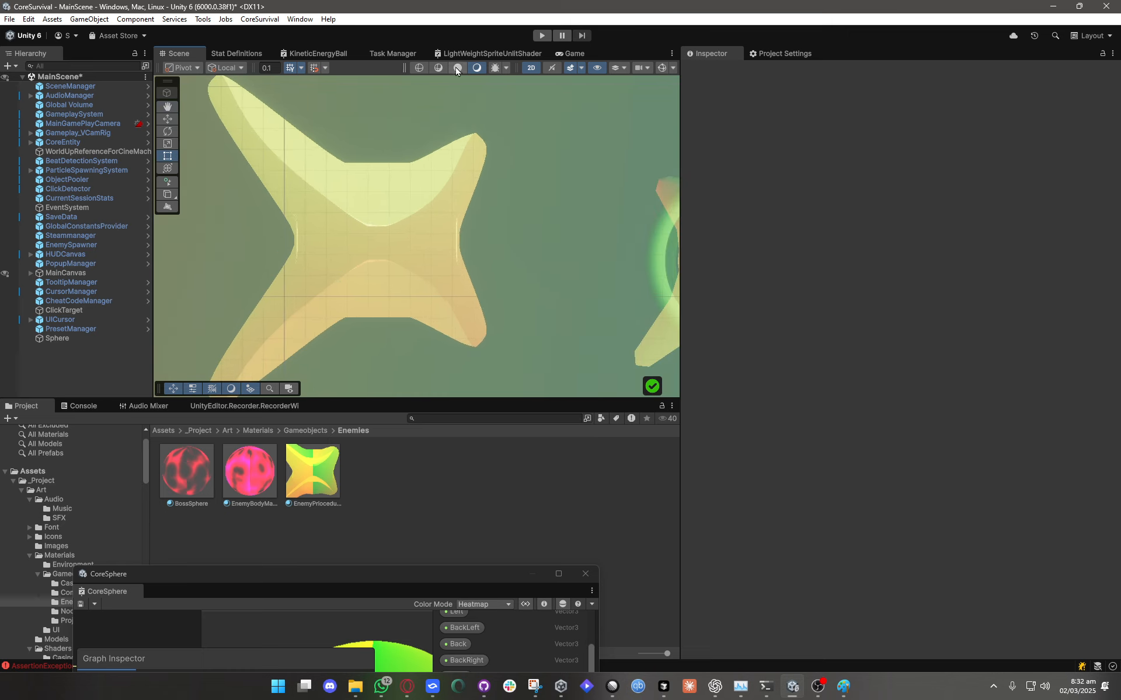
# Show the Scene in shaded wireframe and 3D perspective, and examine the four-armed shape's geometry from several sides.
pyautogui.click(438, 68)
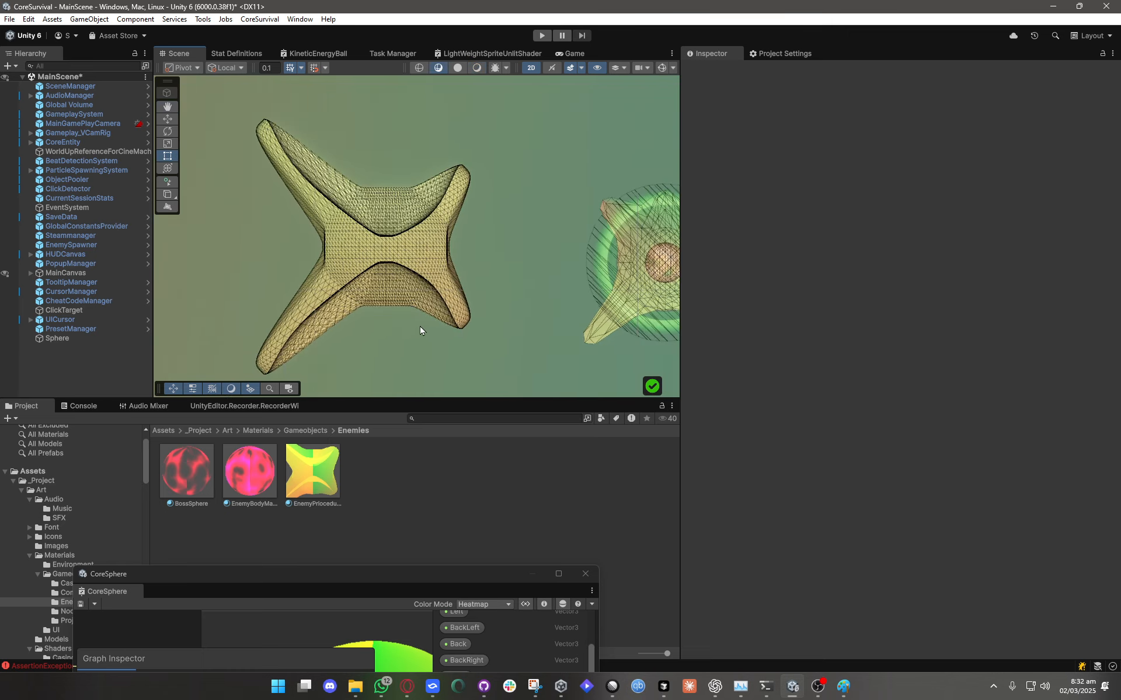
pyautogui.click(531, 68)
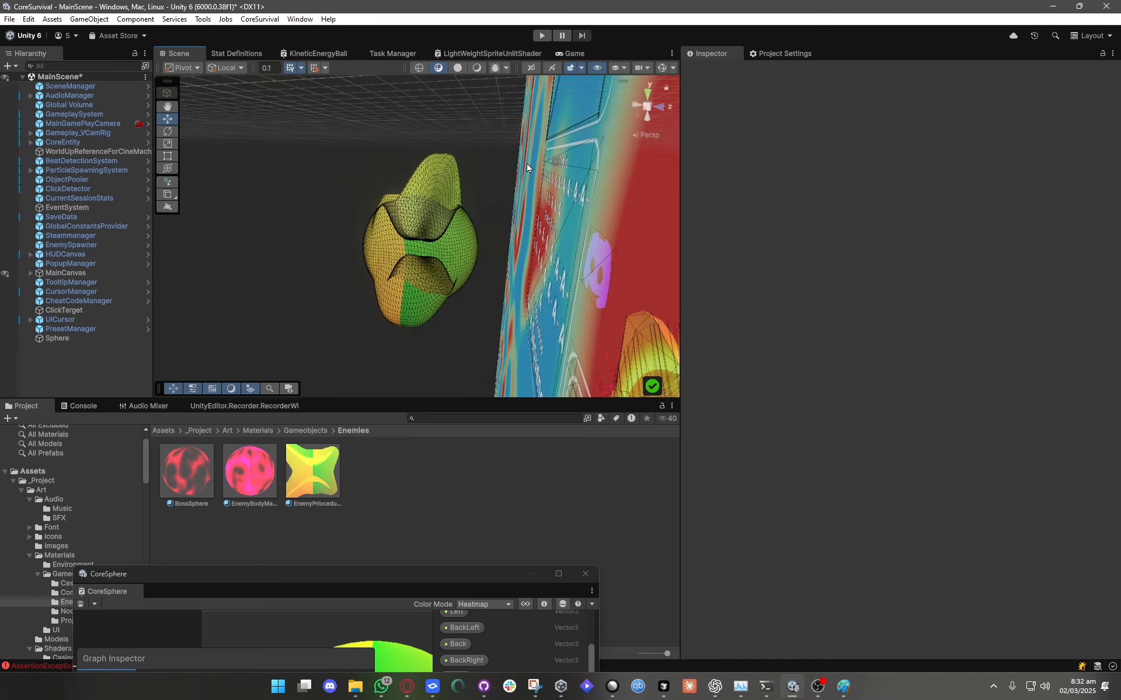
pyautogui.keyDown('alt'); pyautogui.moveTo(527, 167); pyautogui.dragTo(556, 323); pyautogui.keyUp('alt')
pyautogui.moveTo(556, 322); pyautogui.dragTo(430, 290, button='middle')
pyautogui.moveTo(430, 290); pyautogui.dragTo(429, 289, button='right')
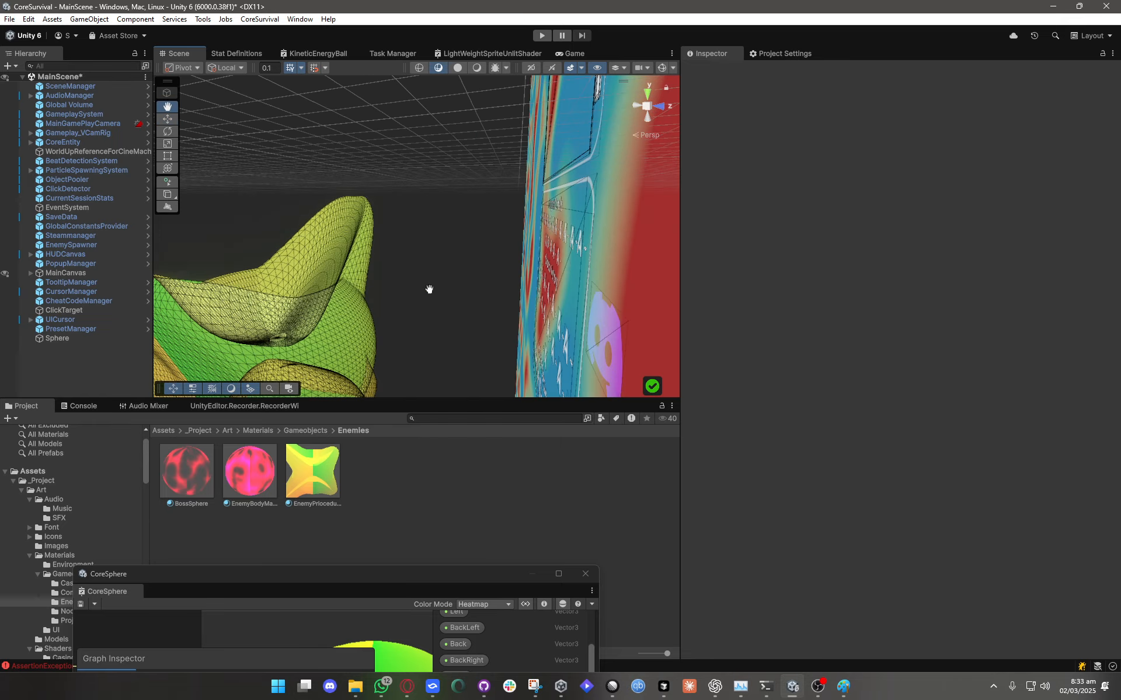
pyautogui.moveTo(429, 290); pyautogui.dragTo(622, 240, button='middle')
pyautogui.moveTo(335, 257); pyautogui.dragTo(263, 273, button='right')
pyautogui.moveTo(263, 274); pyautogui.dragTo(479, 270, button='middle')
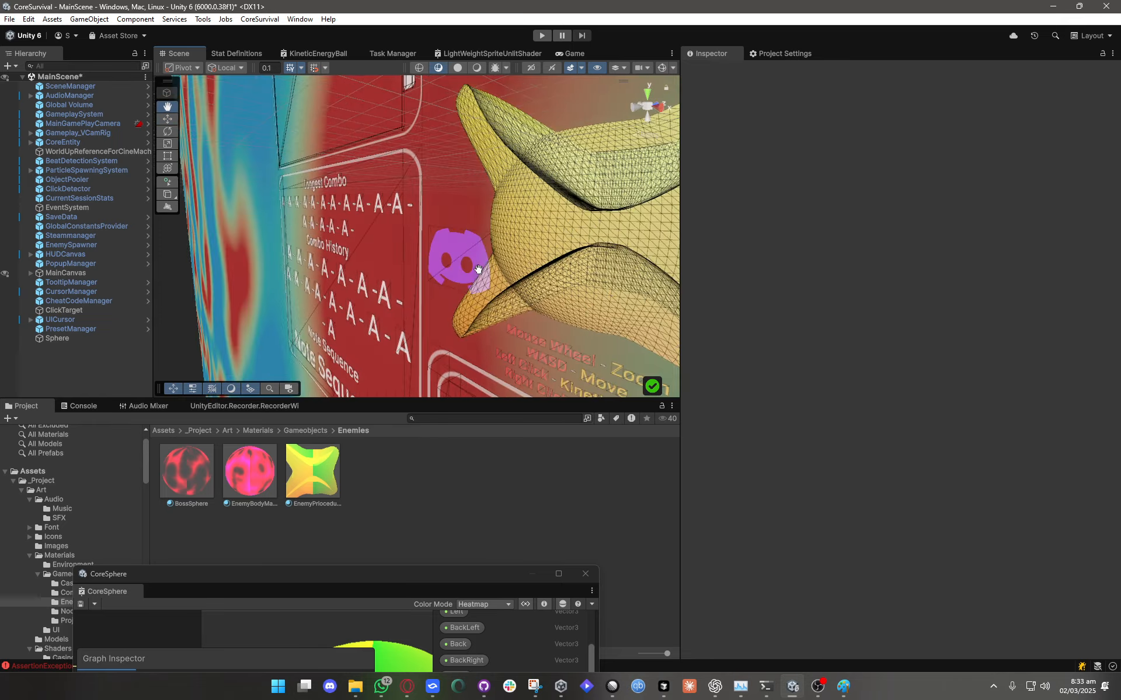
pyautogui.moveTo(479, 269); pyautogui.dragTo(478, 299, button='right')
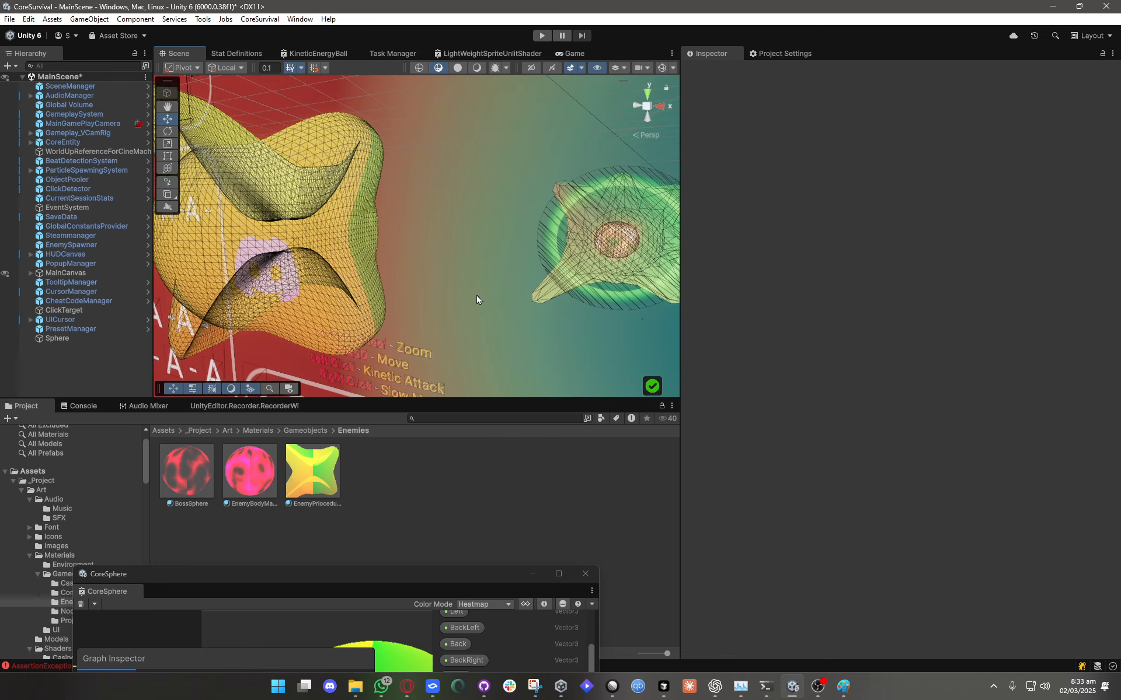
pyautogui.moveTo(476, 296); pyautogui.dragTo(536, 290, button='middle')
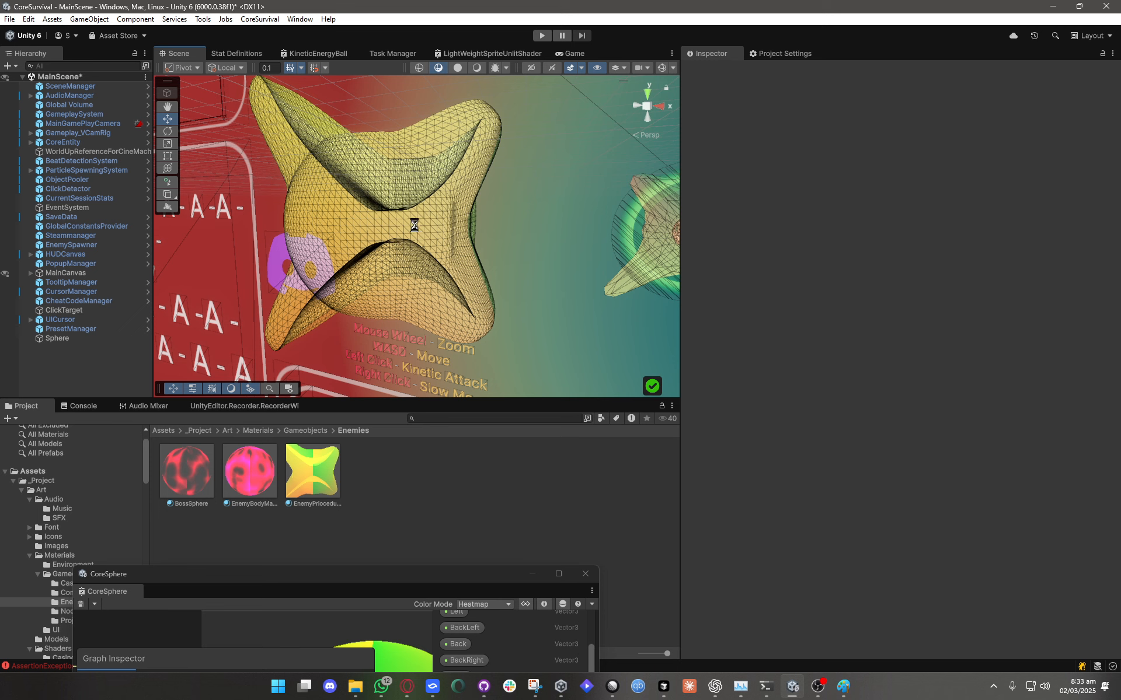
# Select the sphere, try an F,FR,R,BR X offset of -0.29, set it to 0.32, and return the Scene to 2D.
pyautogui.click(414, 225)
pyautogui.scroll(-10, 803, 524)
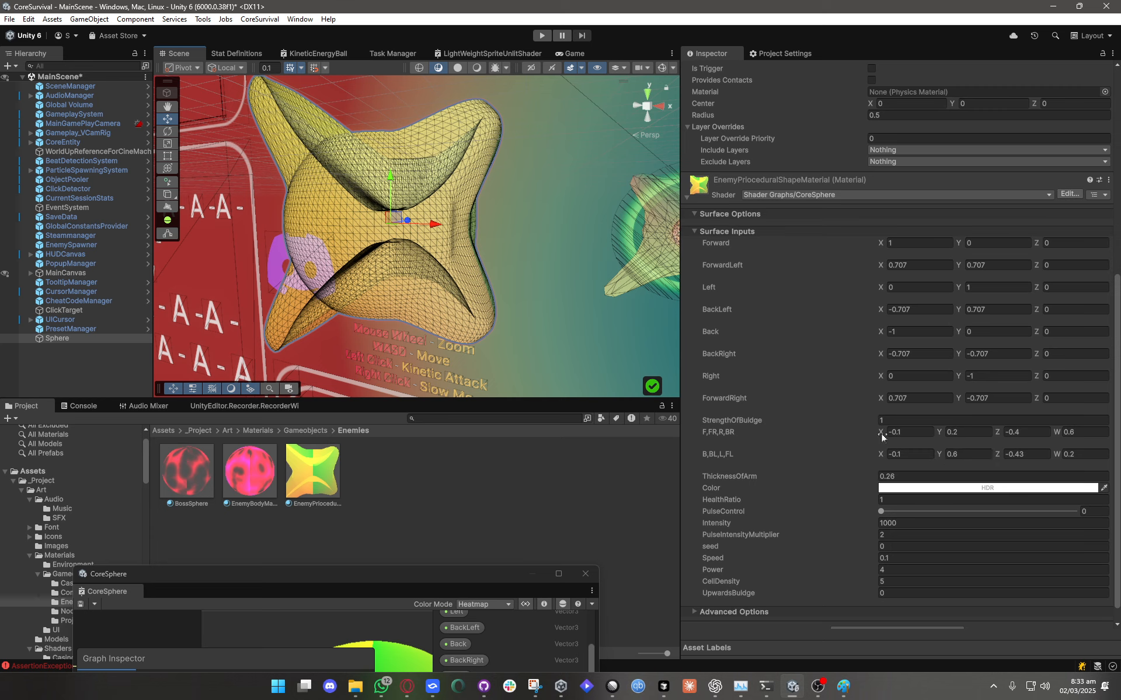
pyautogui.moveTo(882, 437); pyautogui.dragTo(876, 439)
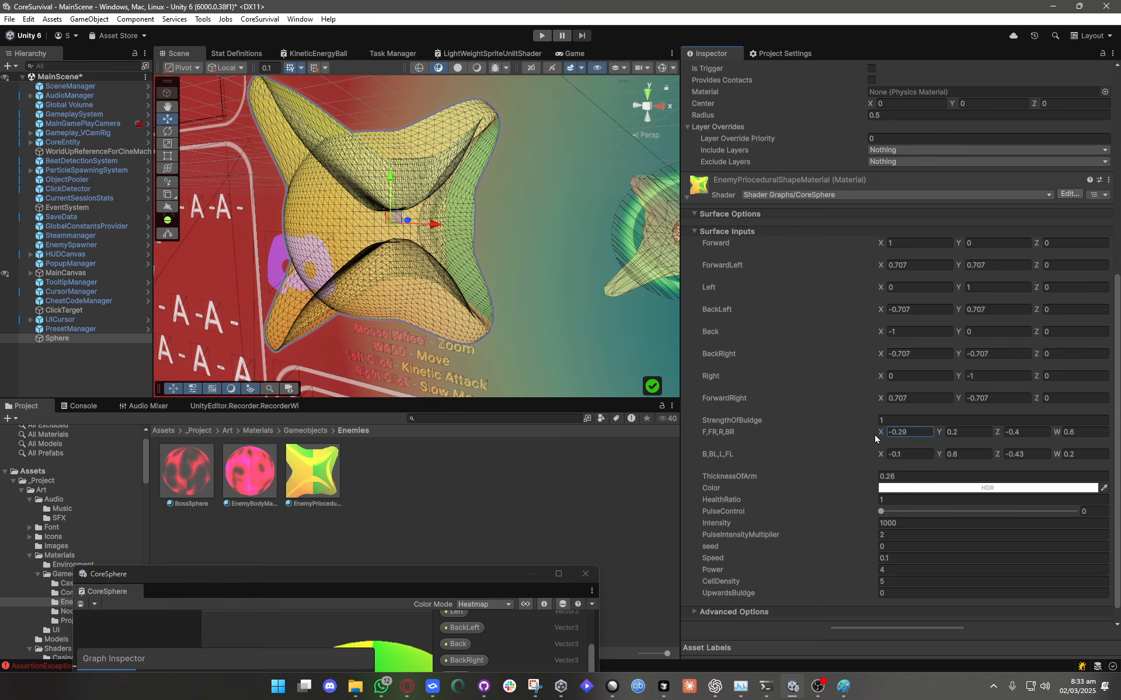
pyautogui.moveTo(472, 286)
pyautogui.mouseDown(button='middle')
pyautogui.moveTo(358, 295)
pyautogui.moveTo(466, 302)
pyautogui.mouseUp(button='middle')
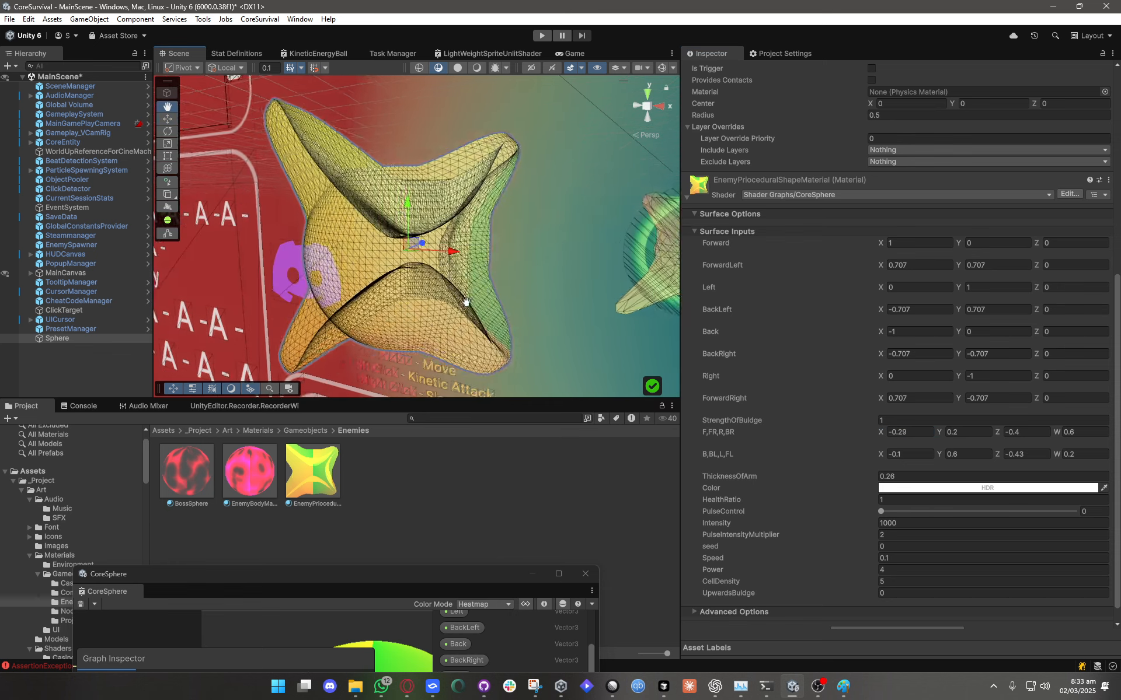
pyautogui.keyDown('alt'); pyautogui.moveTo(466, 302); pyautogui.dragTo(531, 320); pyautogui.keyUp('alt')
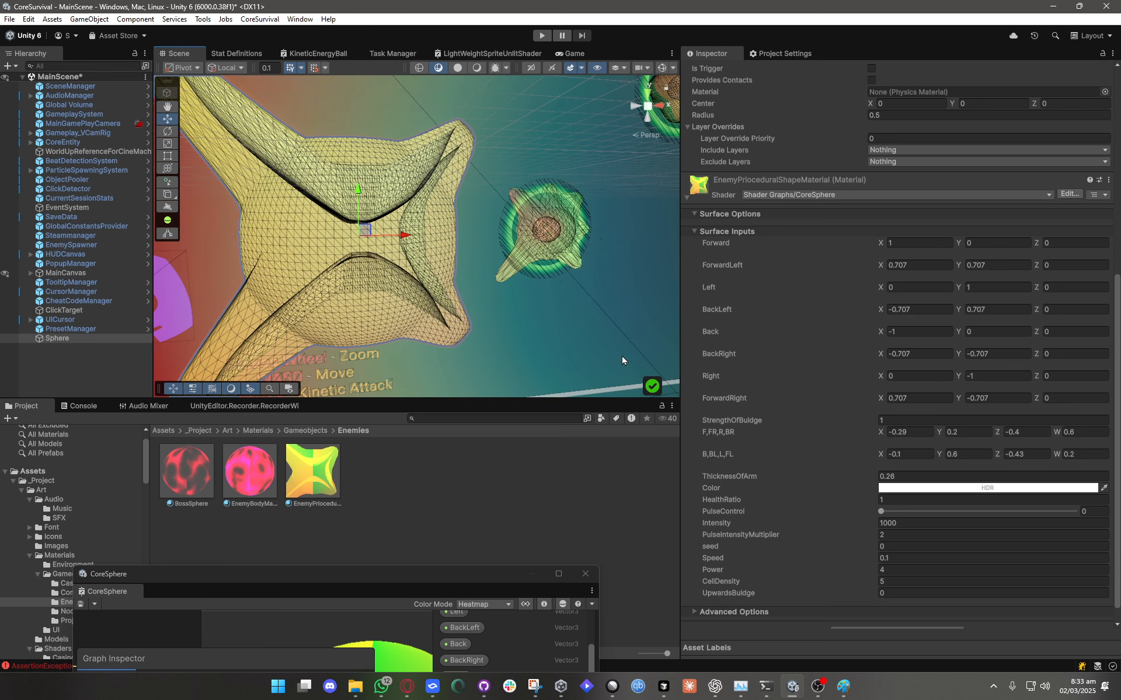
pyautogui.moveTo(886, 433)
pyautogui.mouseDown()
pyautogui.moveTo(857, 435)
pyautogui.moveTo(901, 441)
pyautogui.mouseUp()
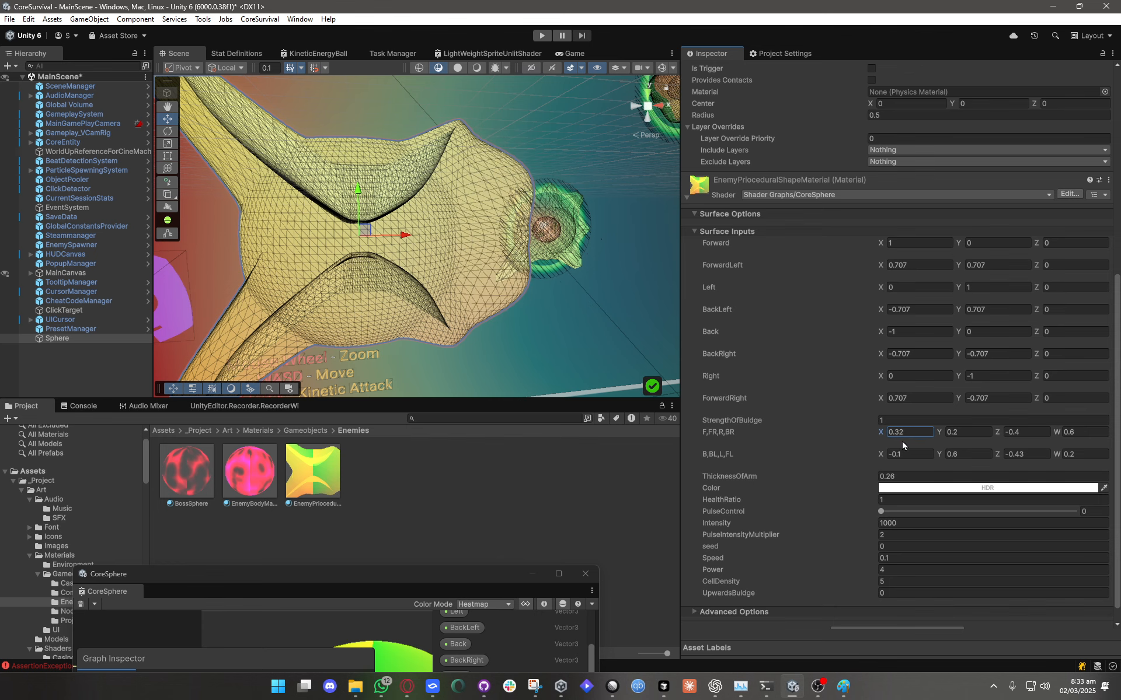
pyautogui.click(530, 67)
pyautogui.press('t')
pyautogui.scroll(-5, 439, 284)
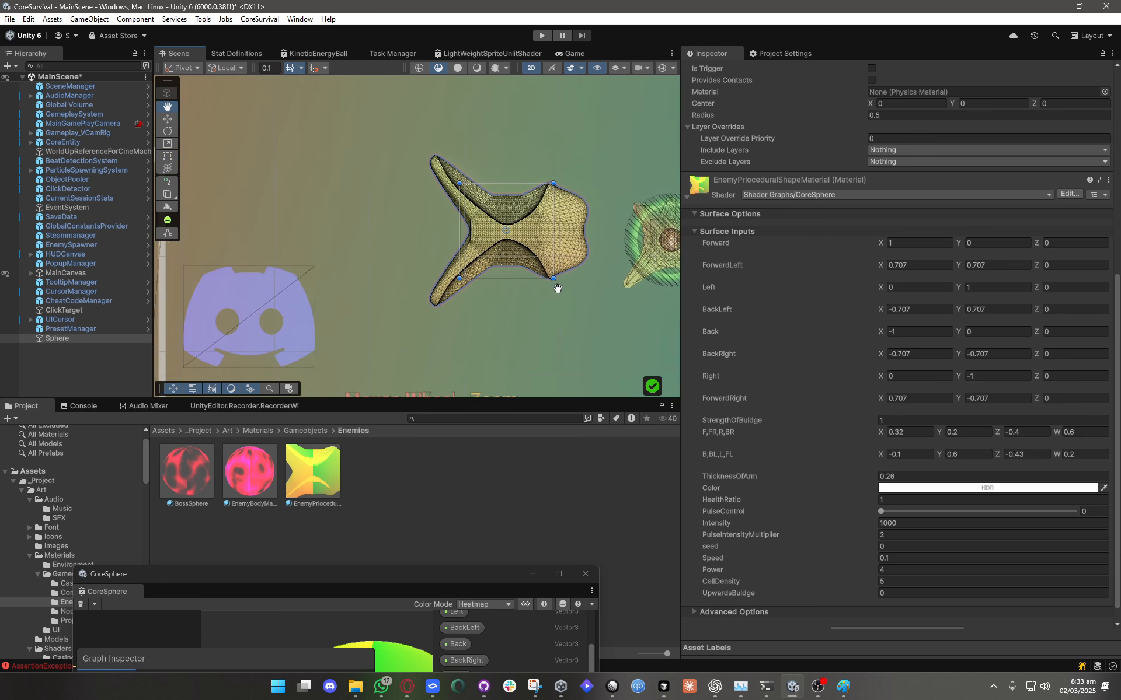
pyautogui.scroll(5, 386, 332)
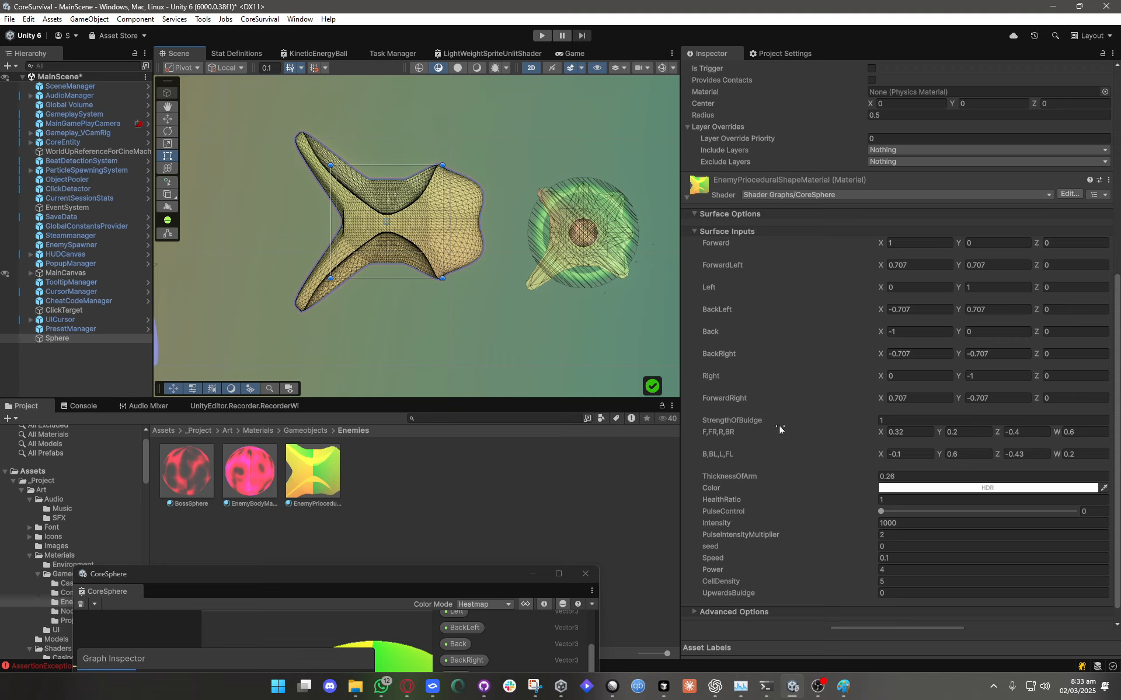
# Set the material's UpwardsBuldge to 0.48 and inspect the bulge from the side in 3D perspective.
pyautogui.scroll(-1, 787, 457)
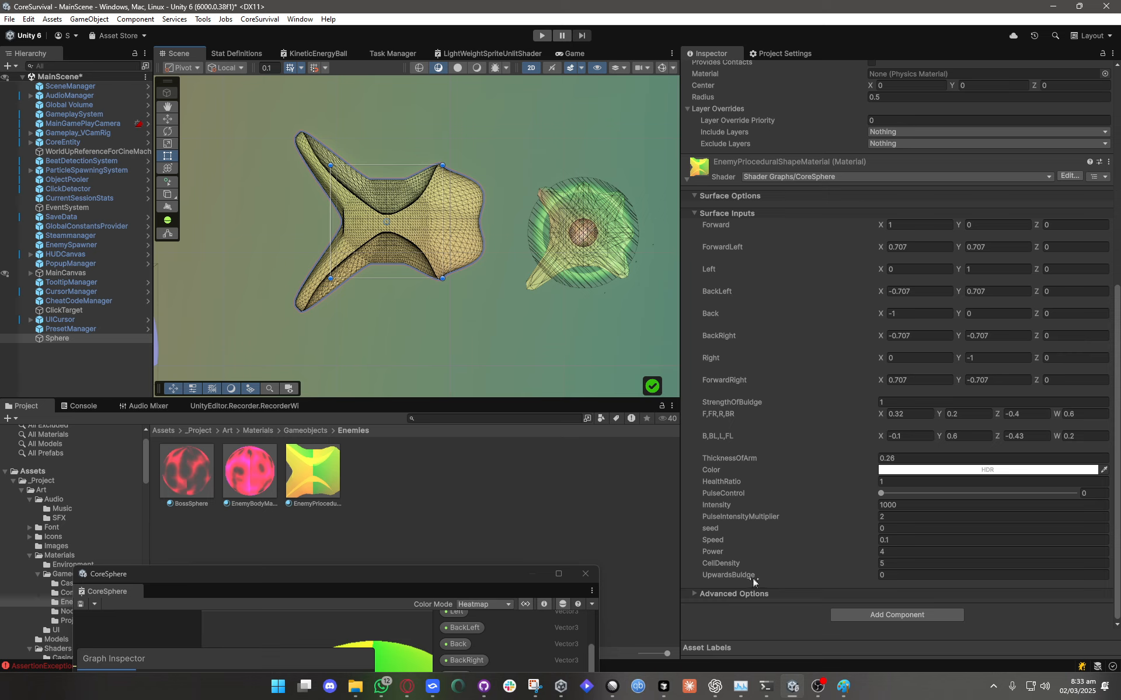
pyautogui.moveTo(751, 578); pyautogui.dragTo(766, 586)
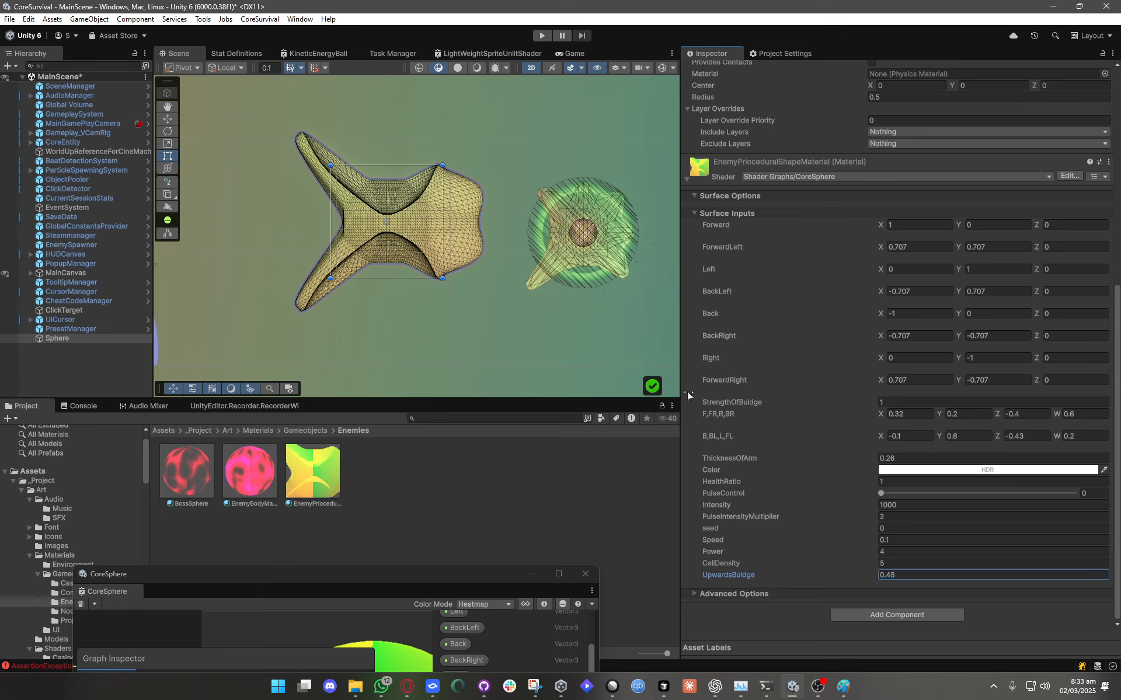
pyautogui.click(531, 68)
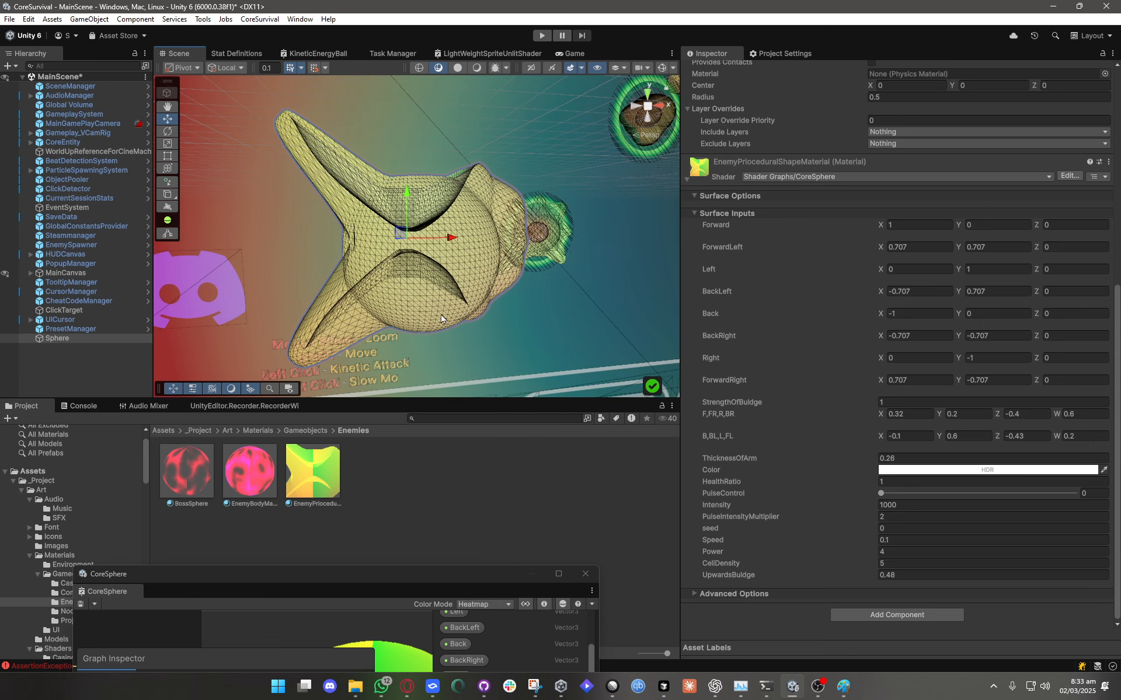
pyautogui.press('a')
pyautogui.moveTo(442, 319); pyautogui.dragTo(594, 329, button='right')
pyautogui.press('a')
pyautogui.press('q')
# Try a slightly negative UpwardsBuldge of -0.05, reset it to 0, and return the Scene to 2D.
pyautogui.moveTo(857, 575)
pyautogui.mouseDown()
pyautogui.moveTo(831, 575)
pyautogui.moveTo(863, 587)
pyautogui.mouseUp()
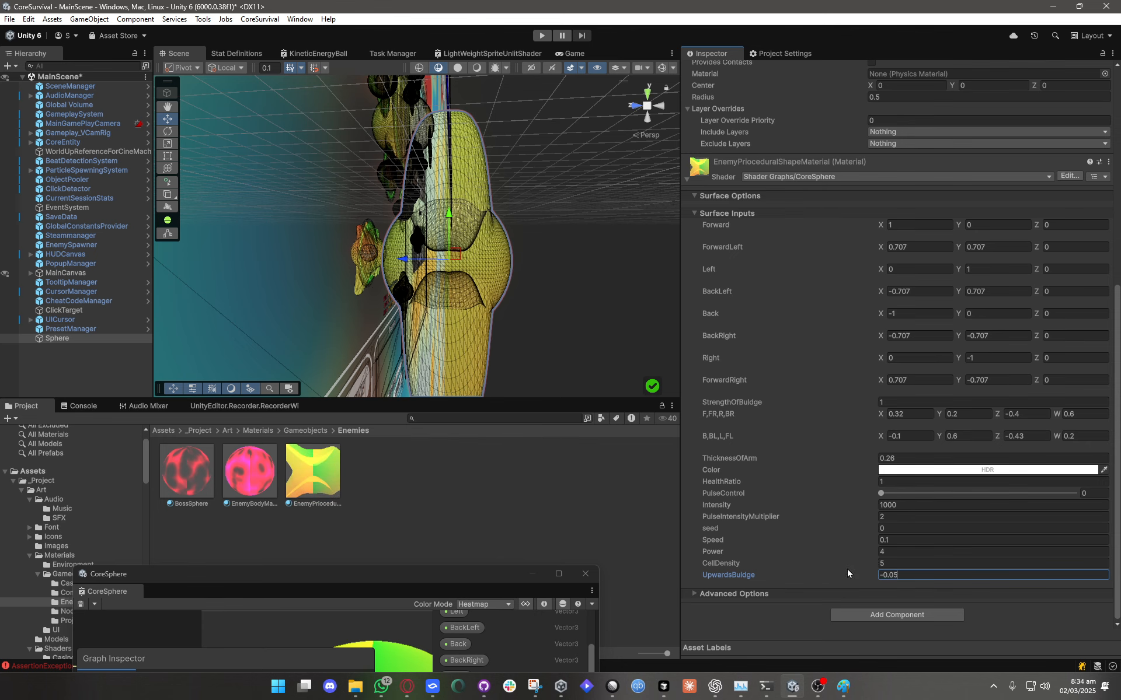
pyautogui.write('0')
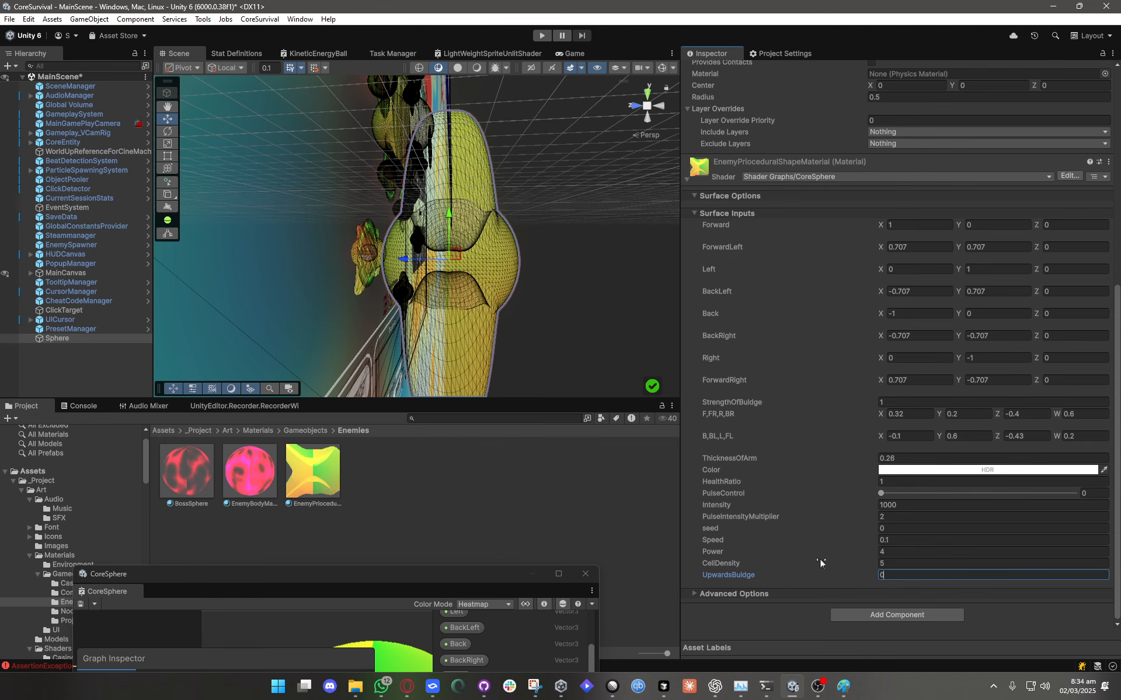
pyautogui.click(529, 70)
pyautogui.moveTo(401, 287); pyautogui.dragTo(428, 283, button='middle')
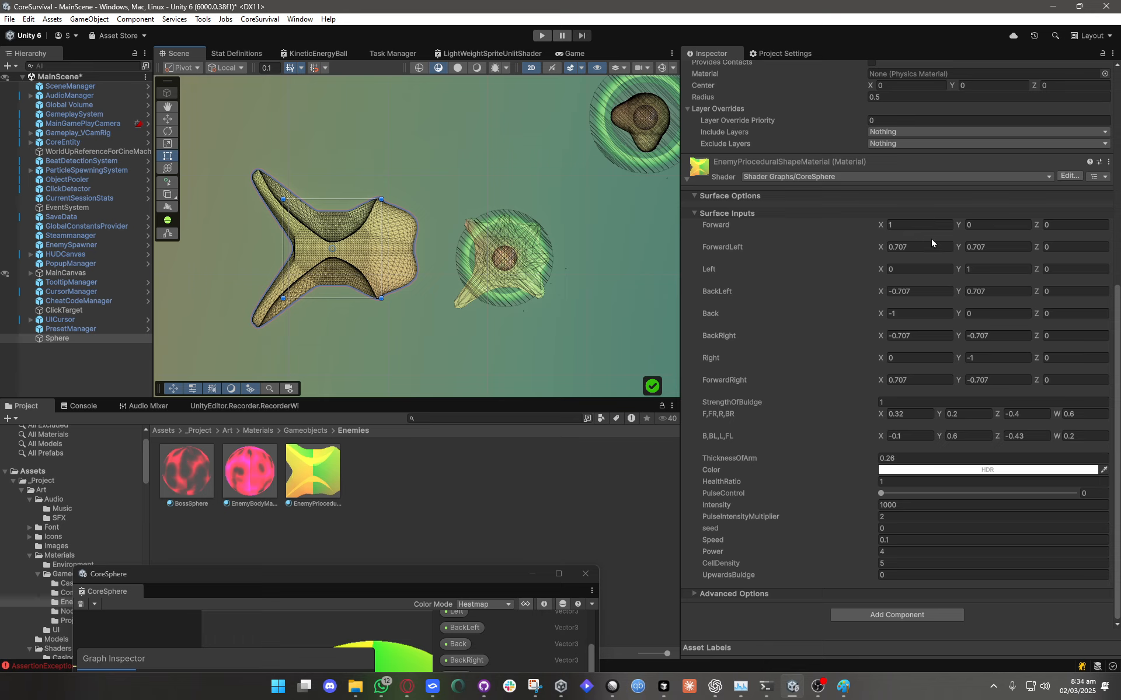
# Stretch the shape's front by setting the Forward direction to X 2.56 and Y -0.01.
pyautogui.click(879, 229)
pyautogui.moveTo(879, 229); pyautogui.dragTo(909, 229)
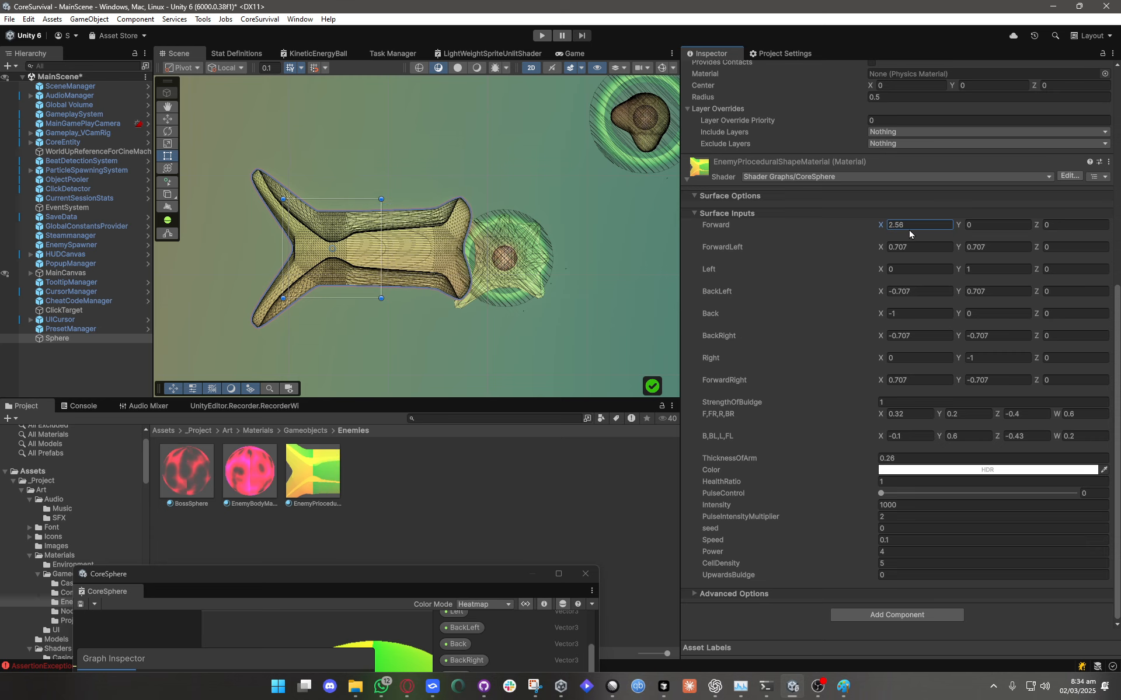
pyautogui.click(899, 228)
pyautogui.moveTo(959, 228)
pyautogui.mouseDown()
pyautogui.moveTo(991, 226)
pyautogui.moveTo(949, 229)
pyautogui.moveTo(967, 232)
pyautogui.mouseUp()
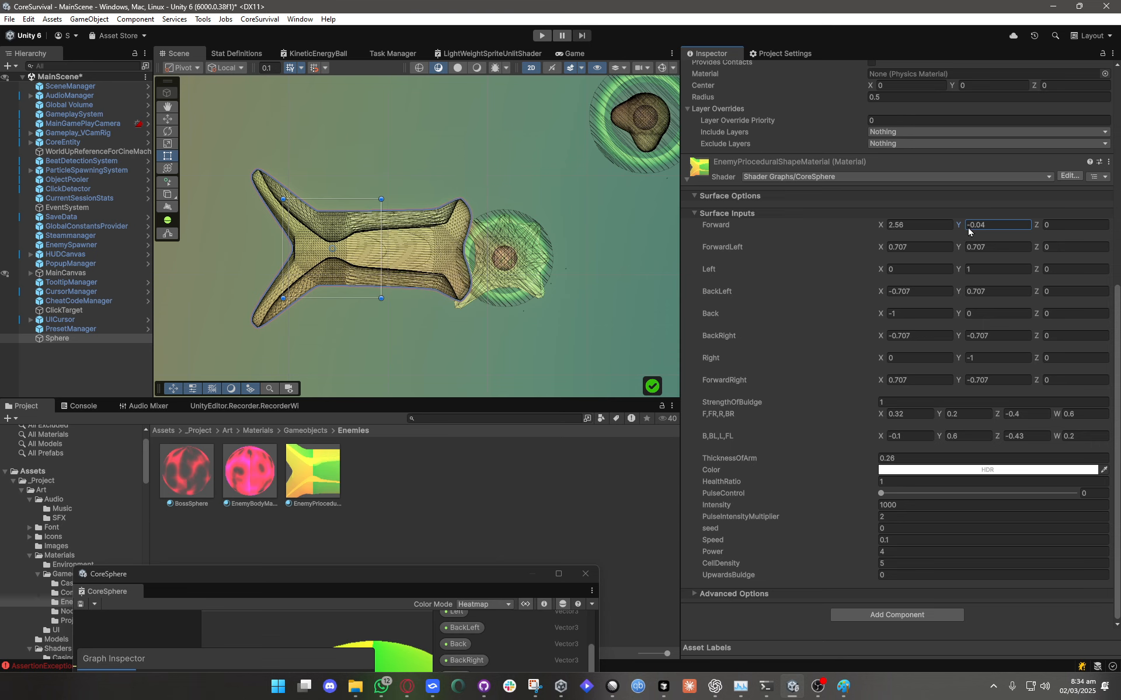
pyautogui.moveTo(967, 232); pyautogui.dragTo(969, 231)
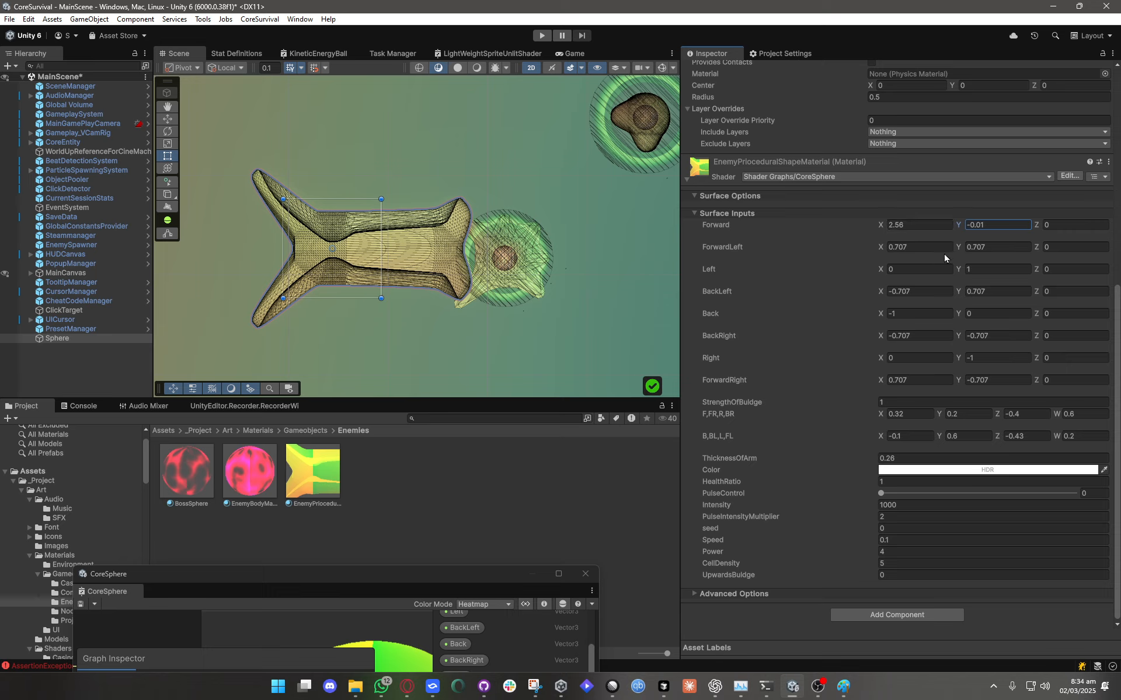
# Try Forward values of X 1.31 and Y -0.1, and restore the direction to X 1 and Y 0.
pyautogui.moveTo(881, 226); pyautogui.dragTo(853, 228)
pyautogui.moveTo(959, 229); pyautogui.dragTo(967, 239)
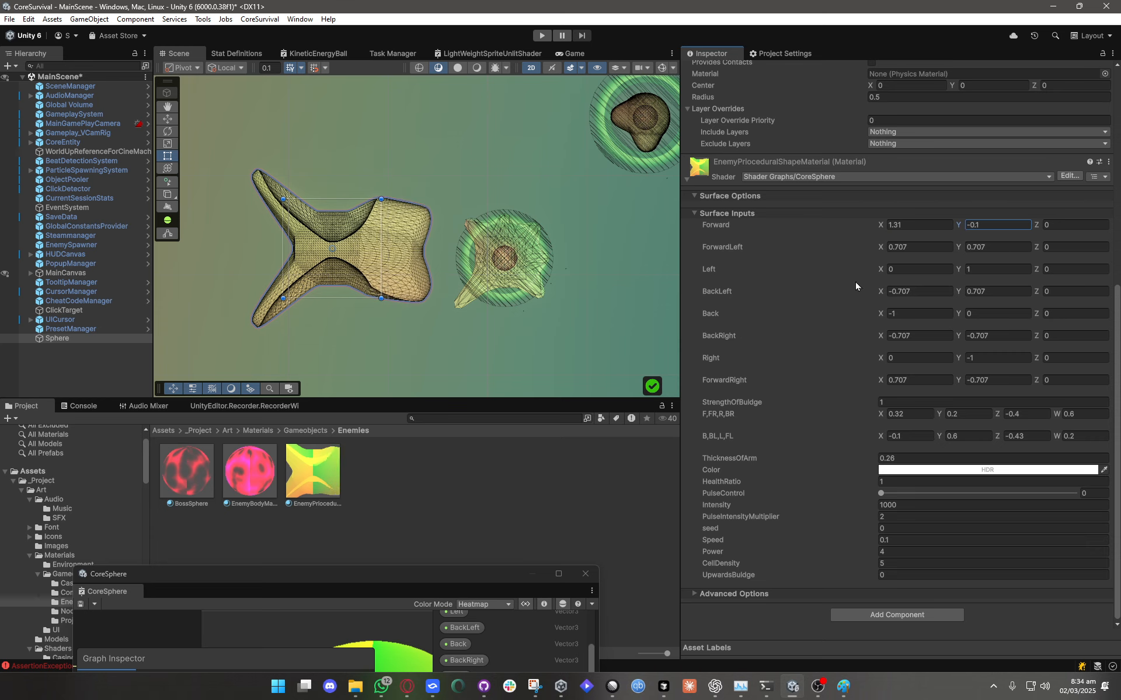
pyautogui.hotkey('ctrl', 'z')
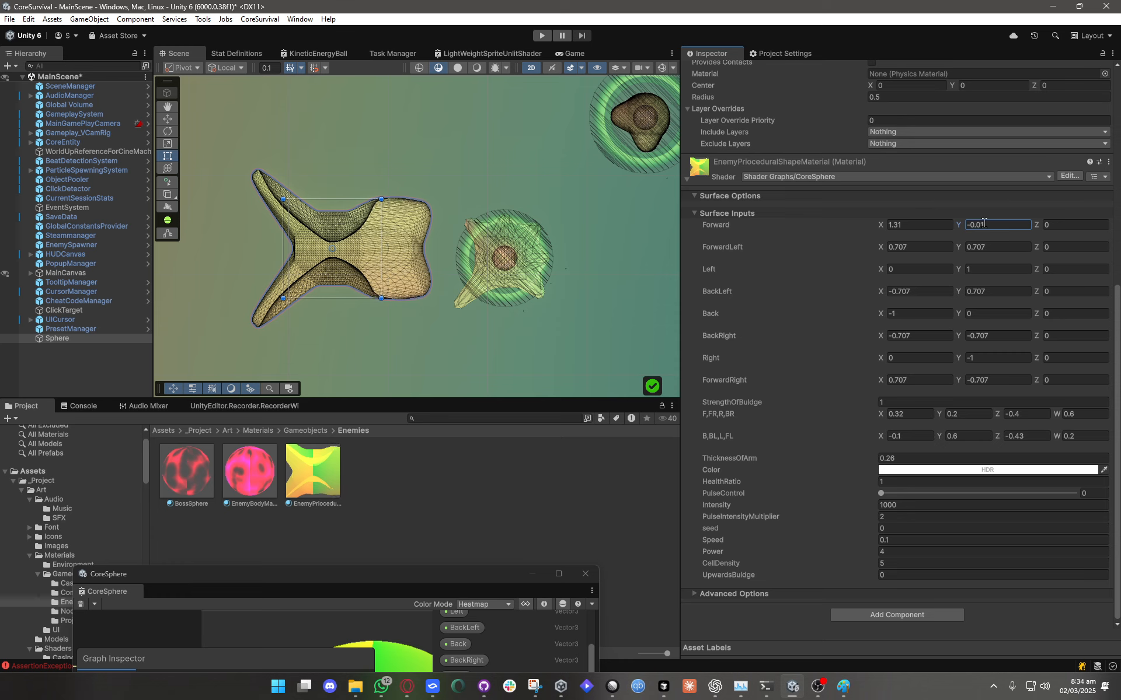
pyautogui.moveTo(985, 225); pyautogui.dragTo(856, 223)
pyautogui.write('0')
pyautogui.write('1')
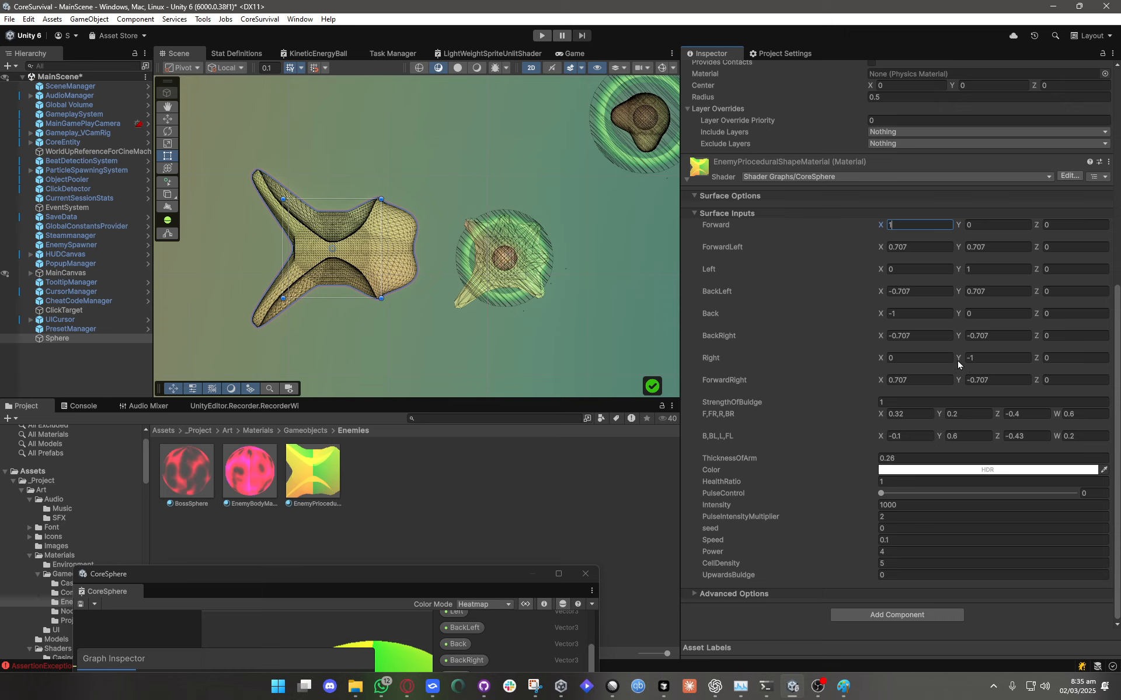
# Try 0.17 for the Right direction's X, set ThicknessOfArm to 0.43, and return the Right X to 0.
pyautogui.moveTo(882, 362); pyautogui.dragTo(896, 383)
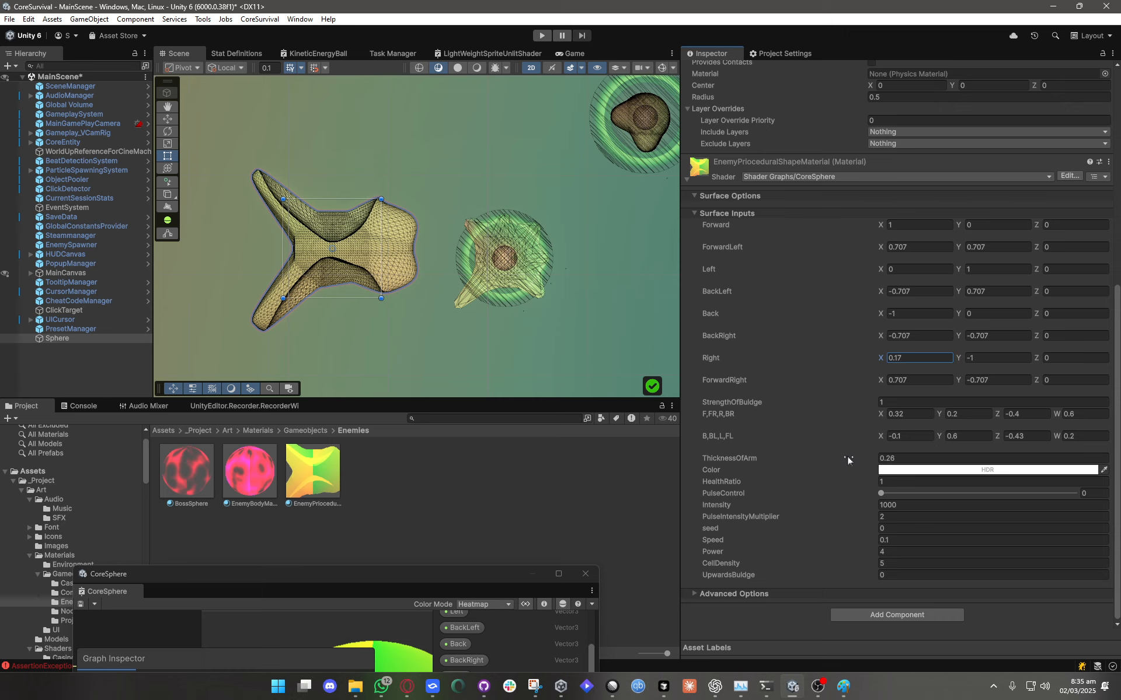
pyautogui.moveTo(846, 457); pyautogui.dragTo(864, 471)
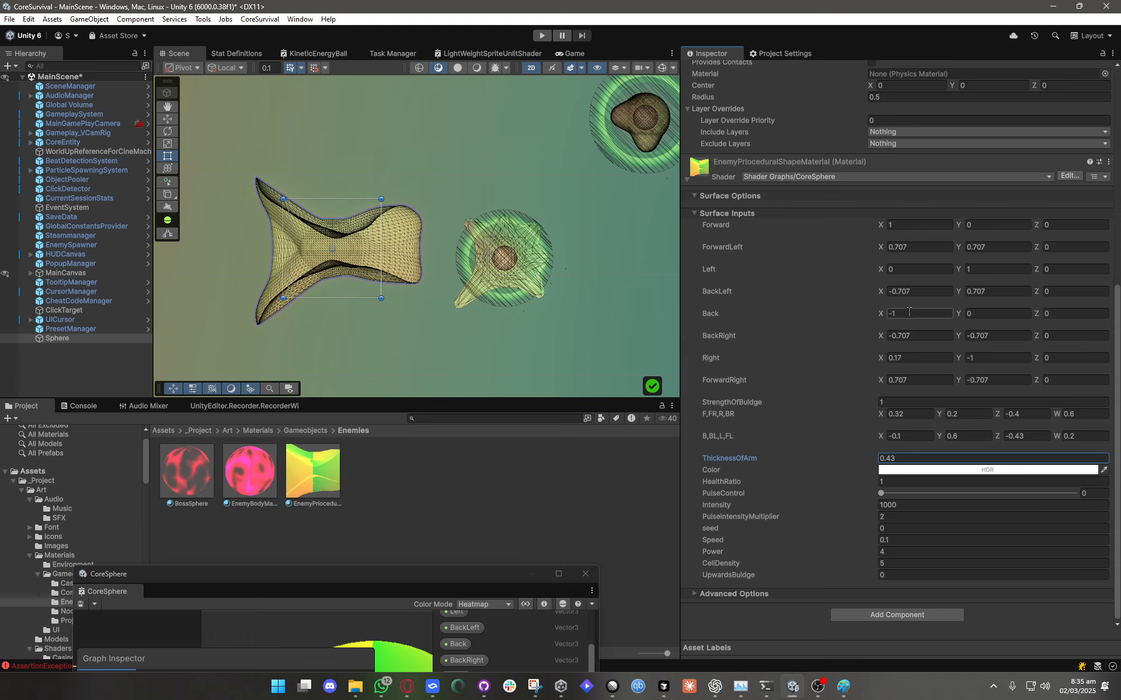
pyautogui.click(917, 355)
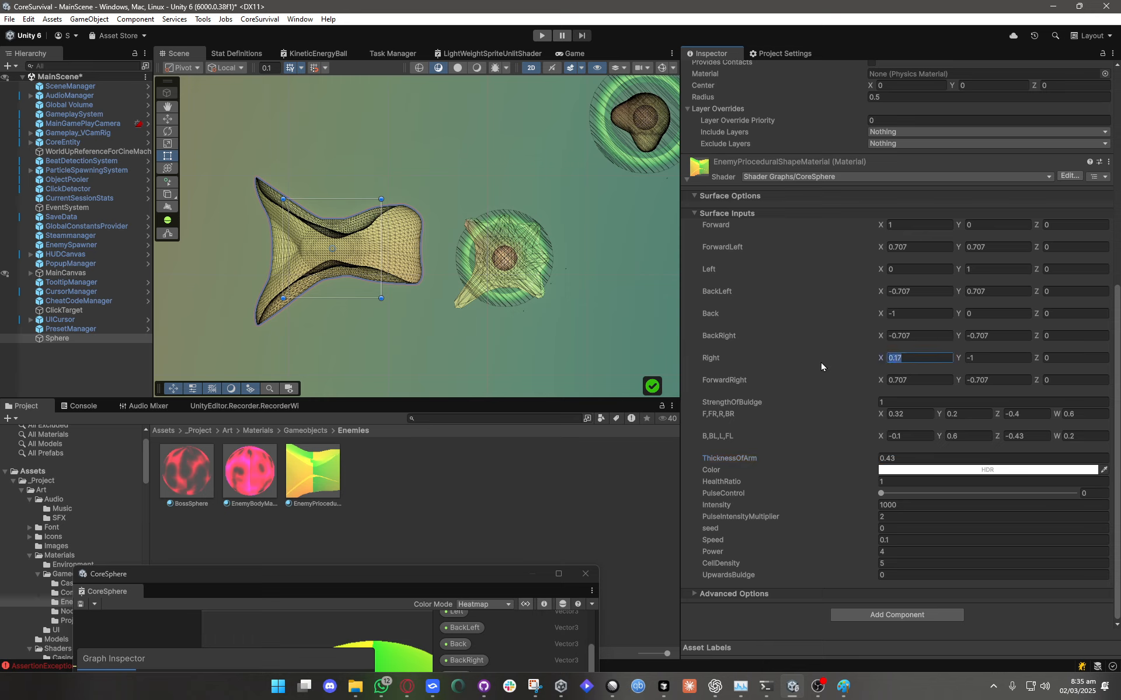
pyautogui.write('0')
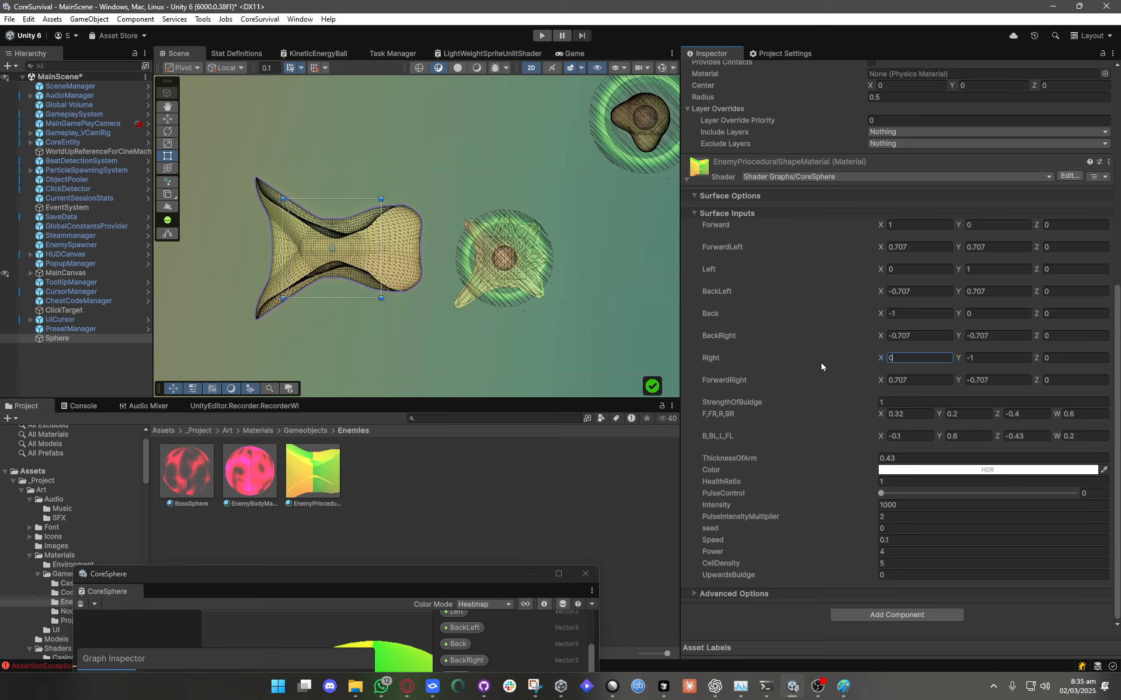
pyautogui.click(913, 455)
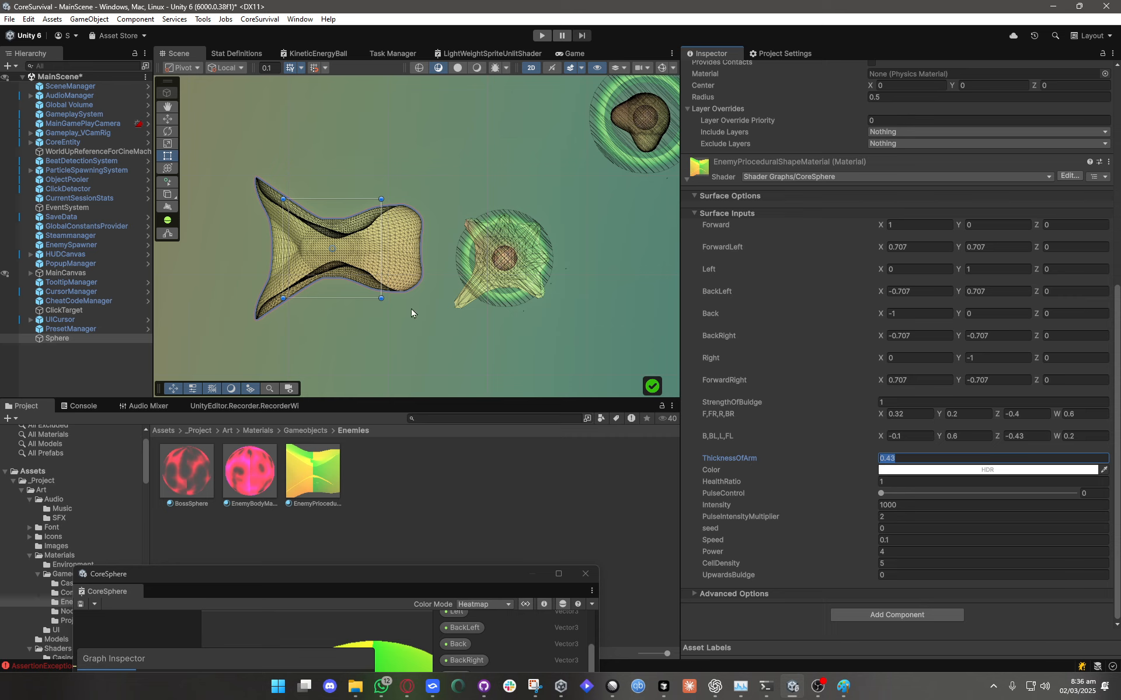
# Switch the Scene view to shaded drawing without wireframe and compare the sphere's shape with the surrounding enemies and boss.
pyautogui.scroll(-3, 403, 345)
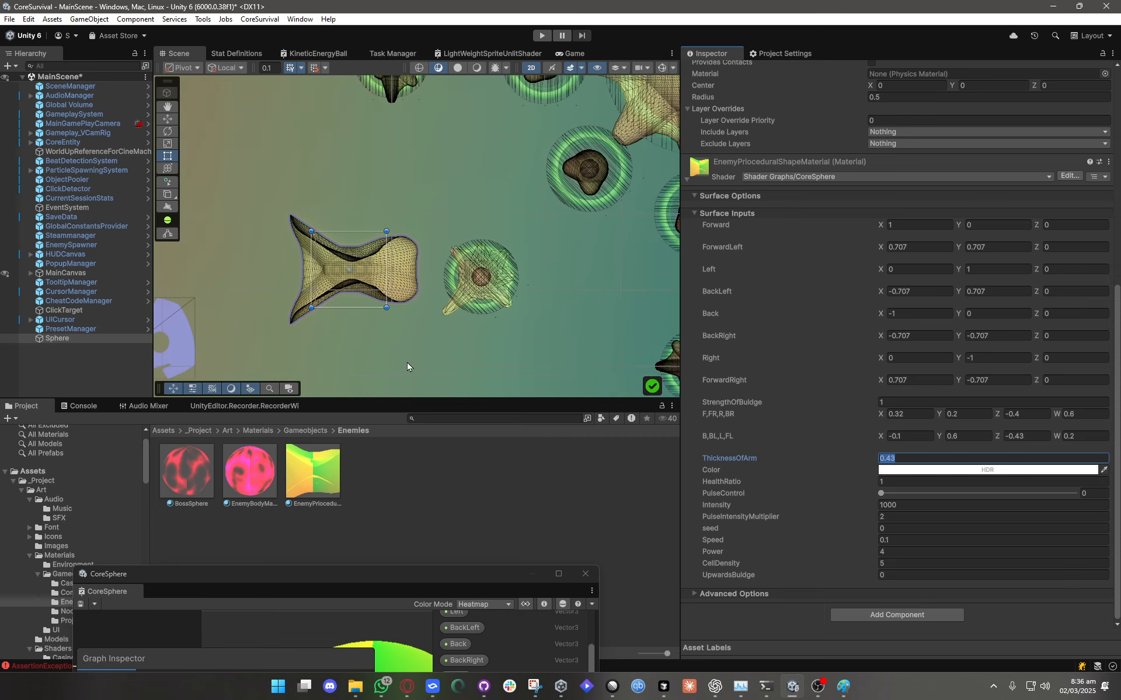
pyautogui.scroll(-5, 408, 359)
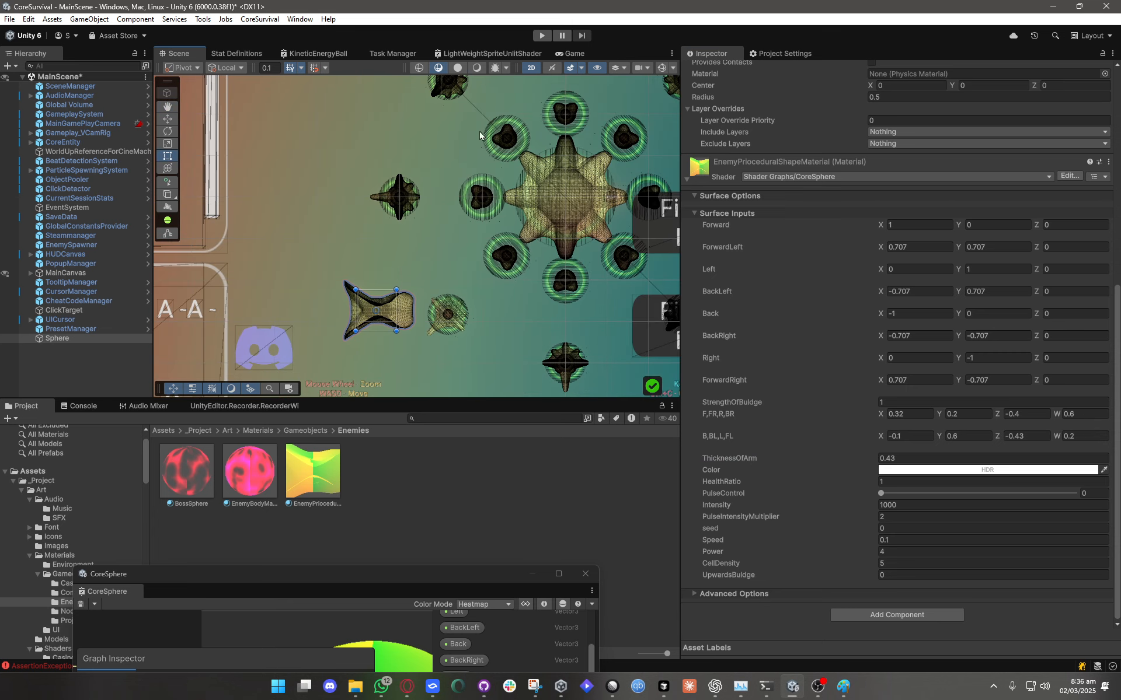
pyautogui.click(477, 68)
pyautogui.scroll(4, 393, 356)
pyautogui.scroll(-2, 393, 356)
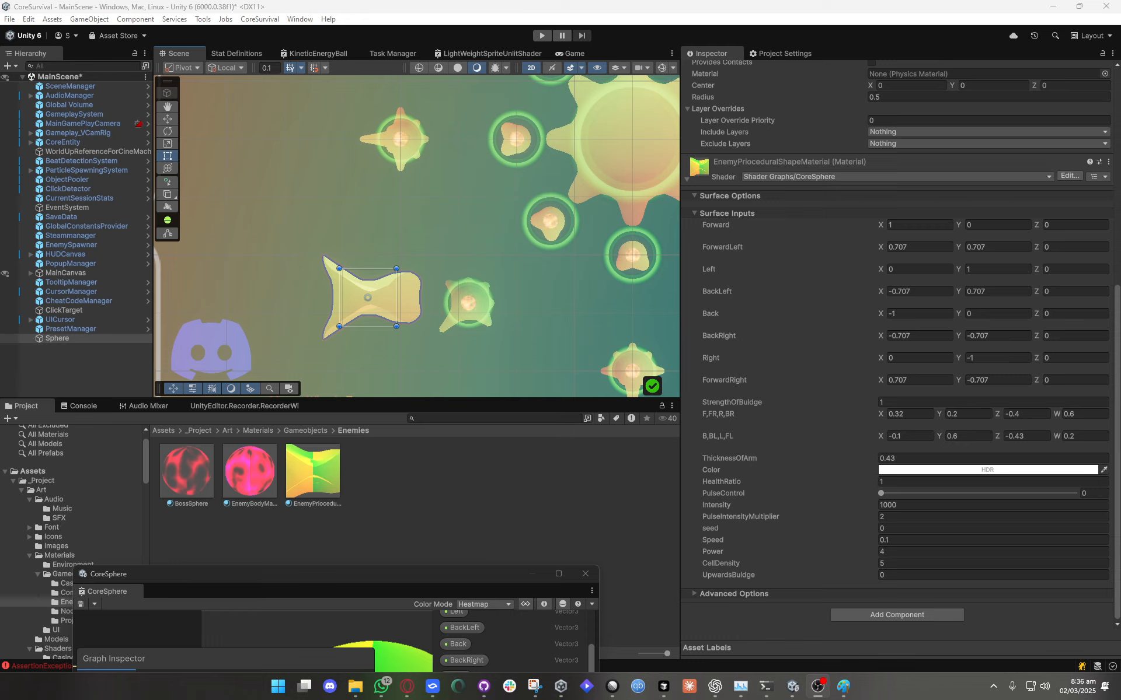
pyautogui.scroll(-3, 571, 207)
pyautogui.moveTo(607, 150); pyautogui.dragTo(430, 275, button='middle')
pyautogui.scroll(-3, 457, 301)
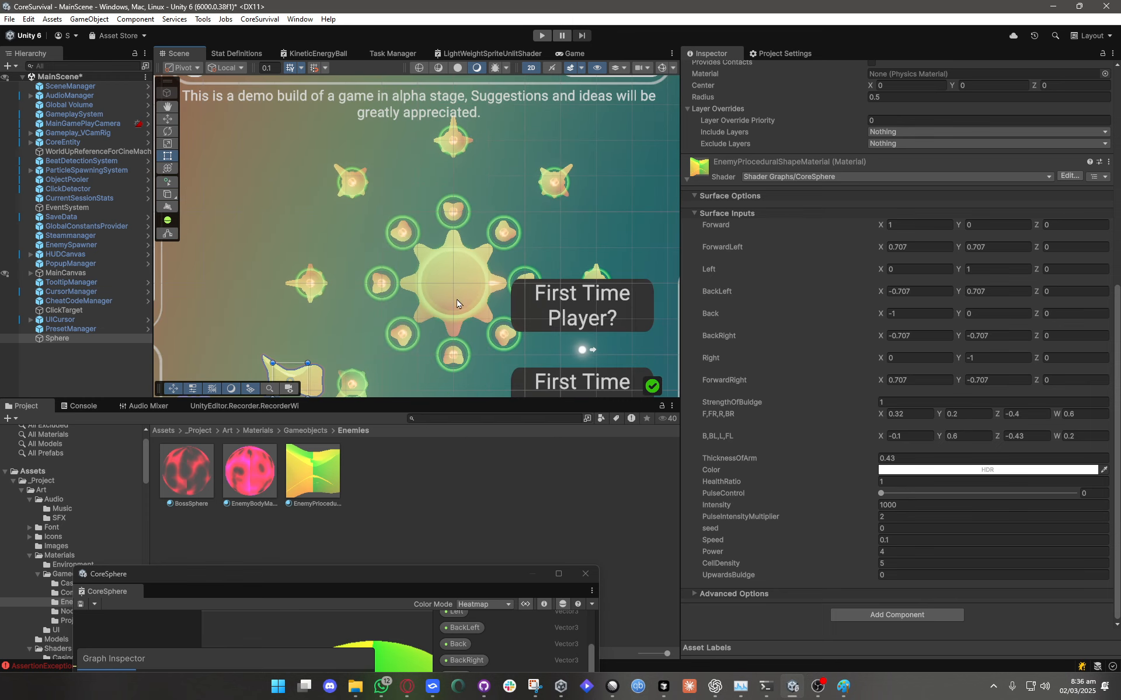
pyautogui.moveTo(377, 341); pyautogui.dragTo(475, 250, button='middle')
pyautogui.scroll(4, 441, 296)
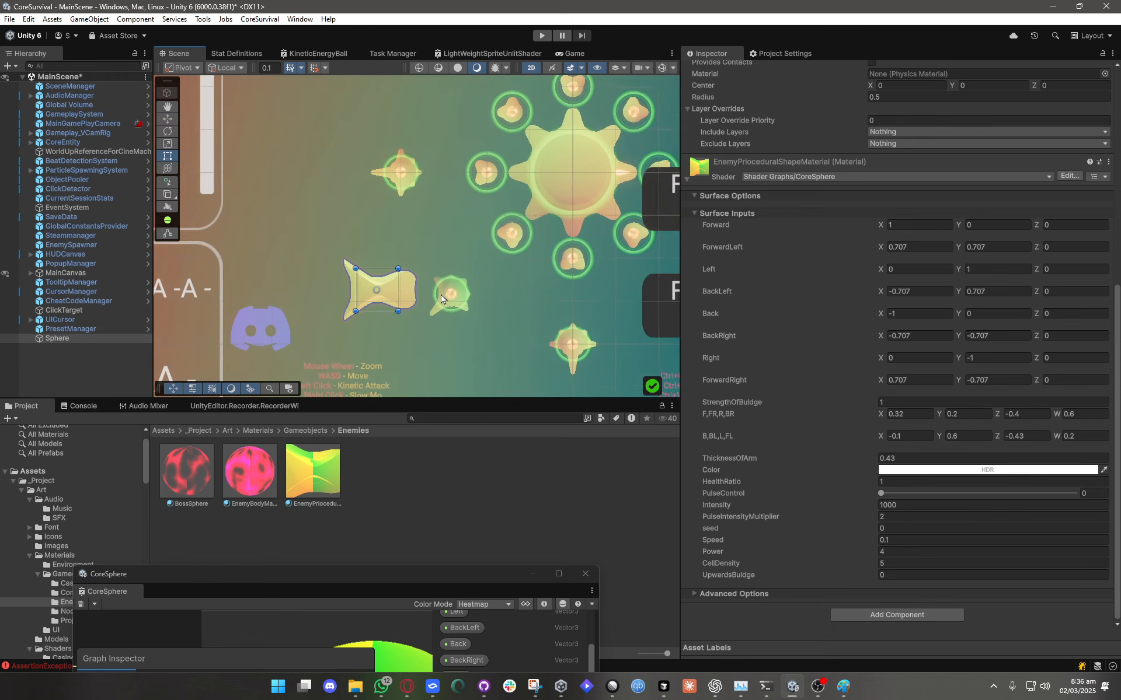
pyautogui.moveTo(442, 299)
pyautogui.mouseDown(button='middle')
pyautogui.moveTo(403, 281)
pyautogui.moveTo(433, 296)
pyautogui.mouseUp(button='middle')
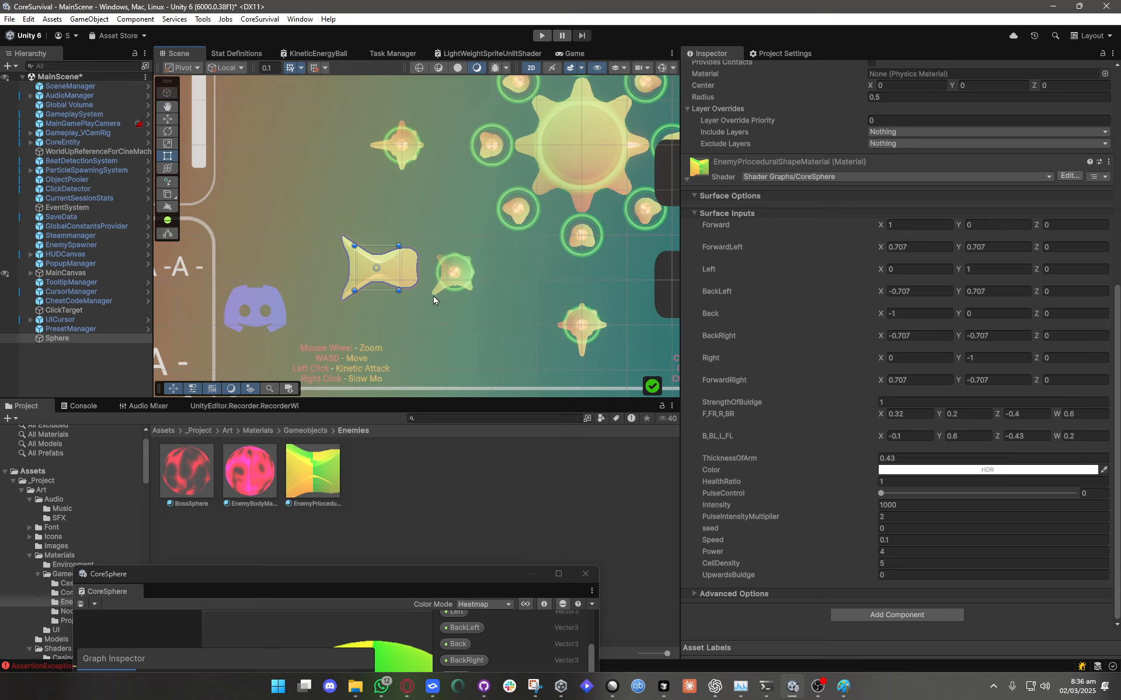